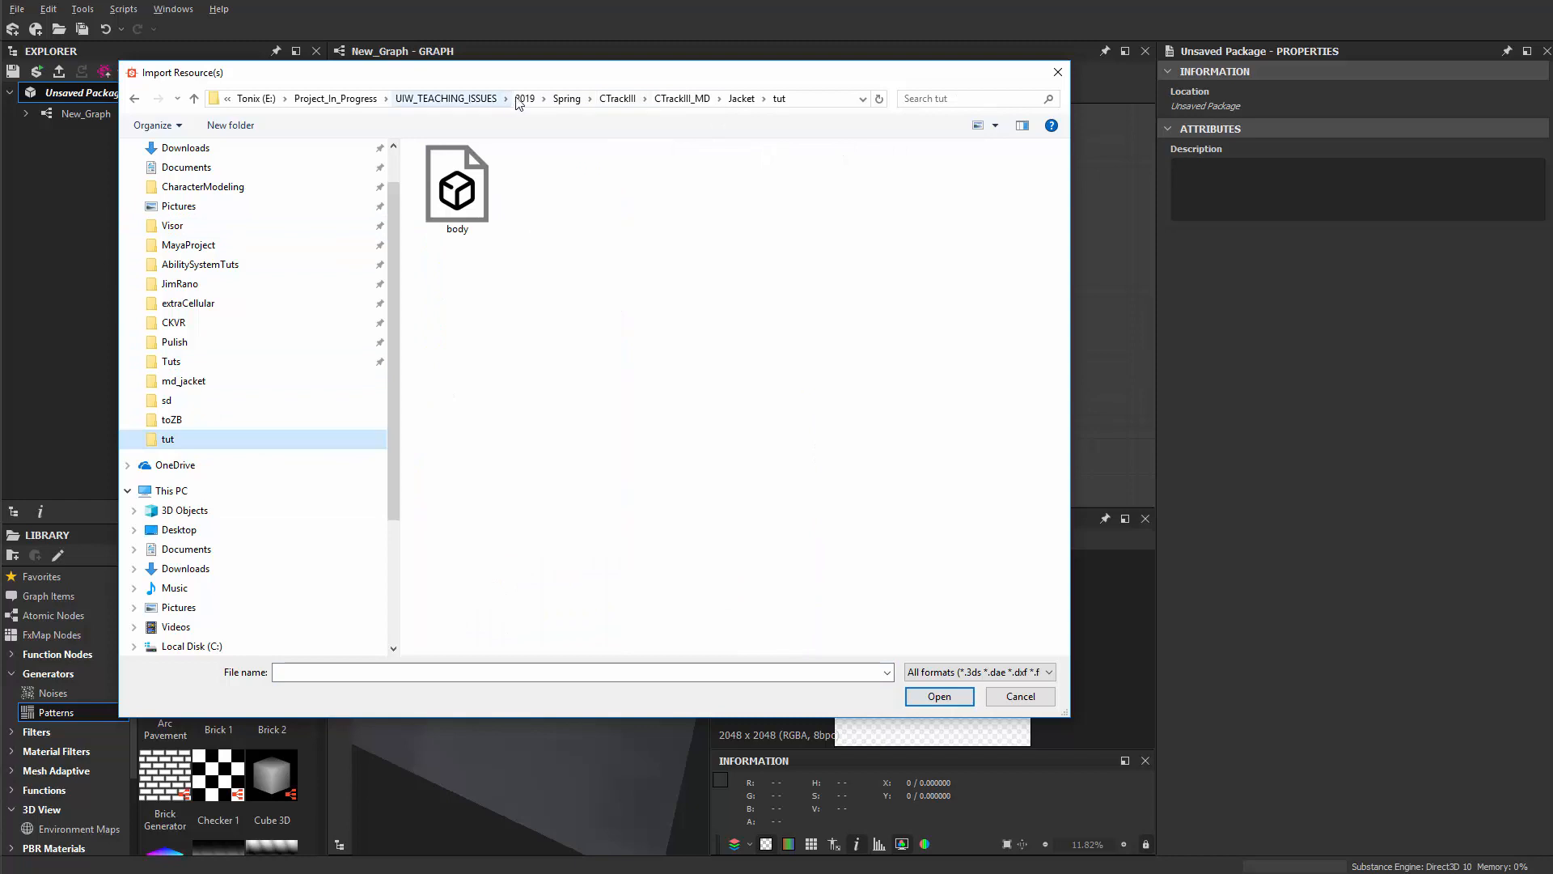
Step: Link bevel_trim_sheet_low from the mdularity folder into the package as a UDIM mesh
click(445, 98)
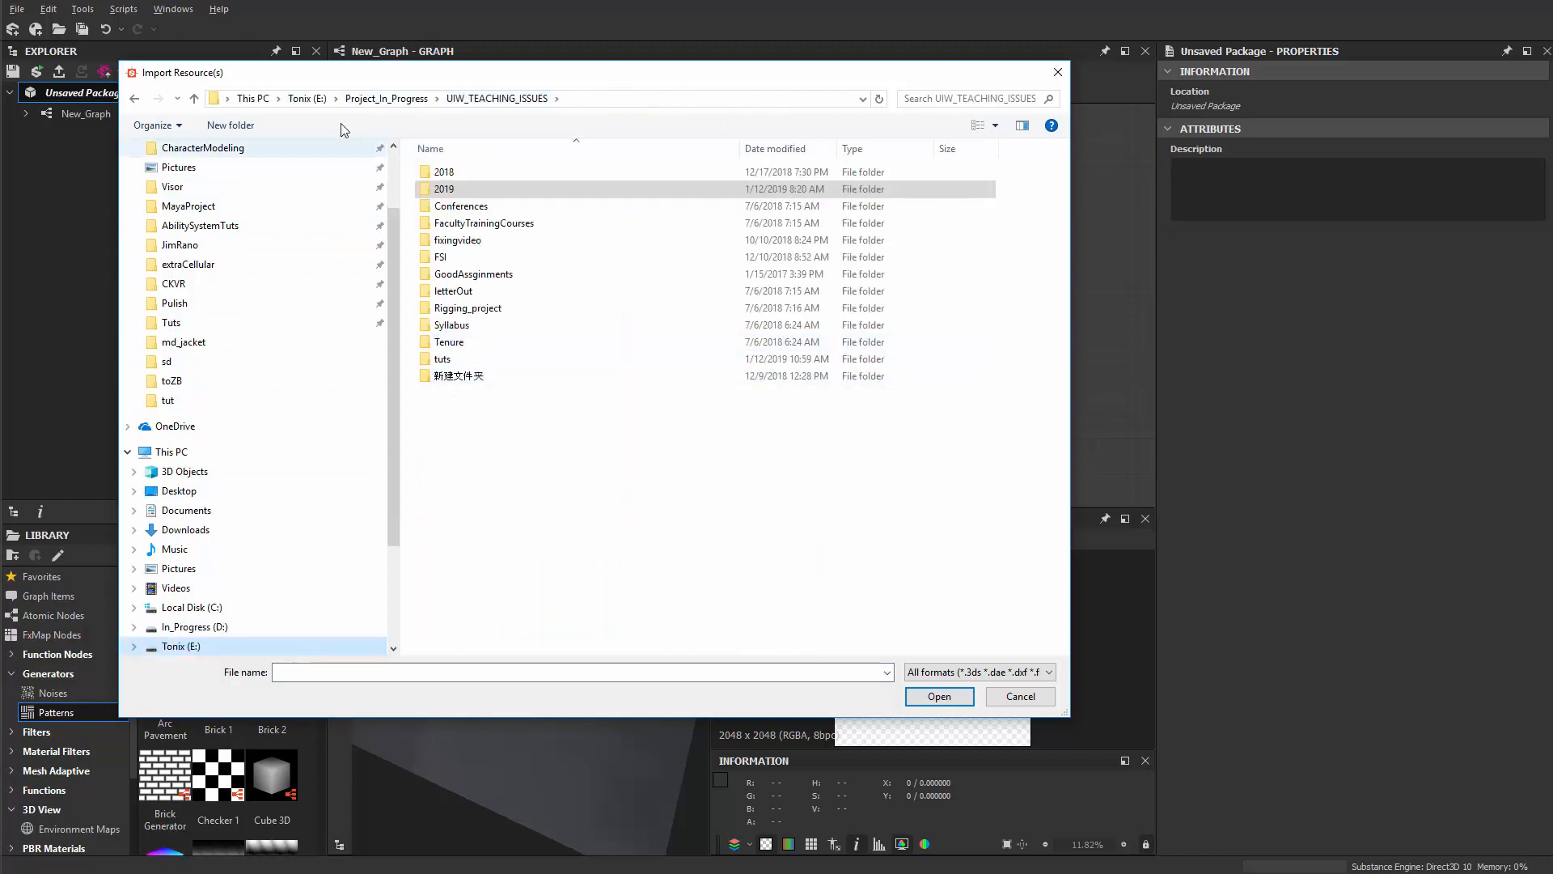
click(386, 98)
double_click(465, 410)
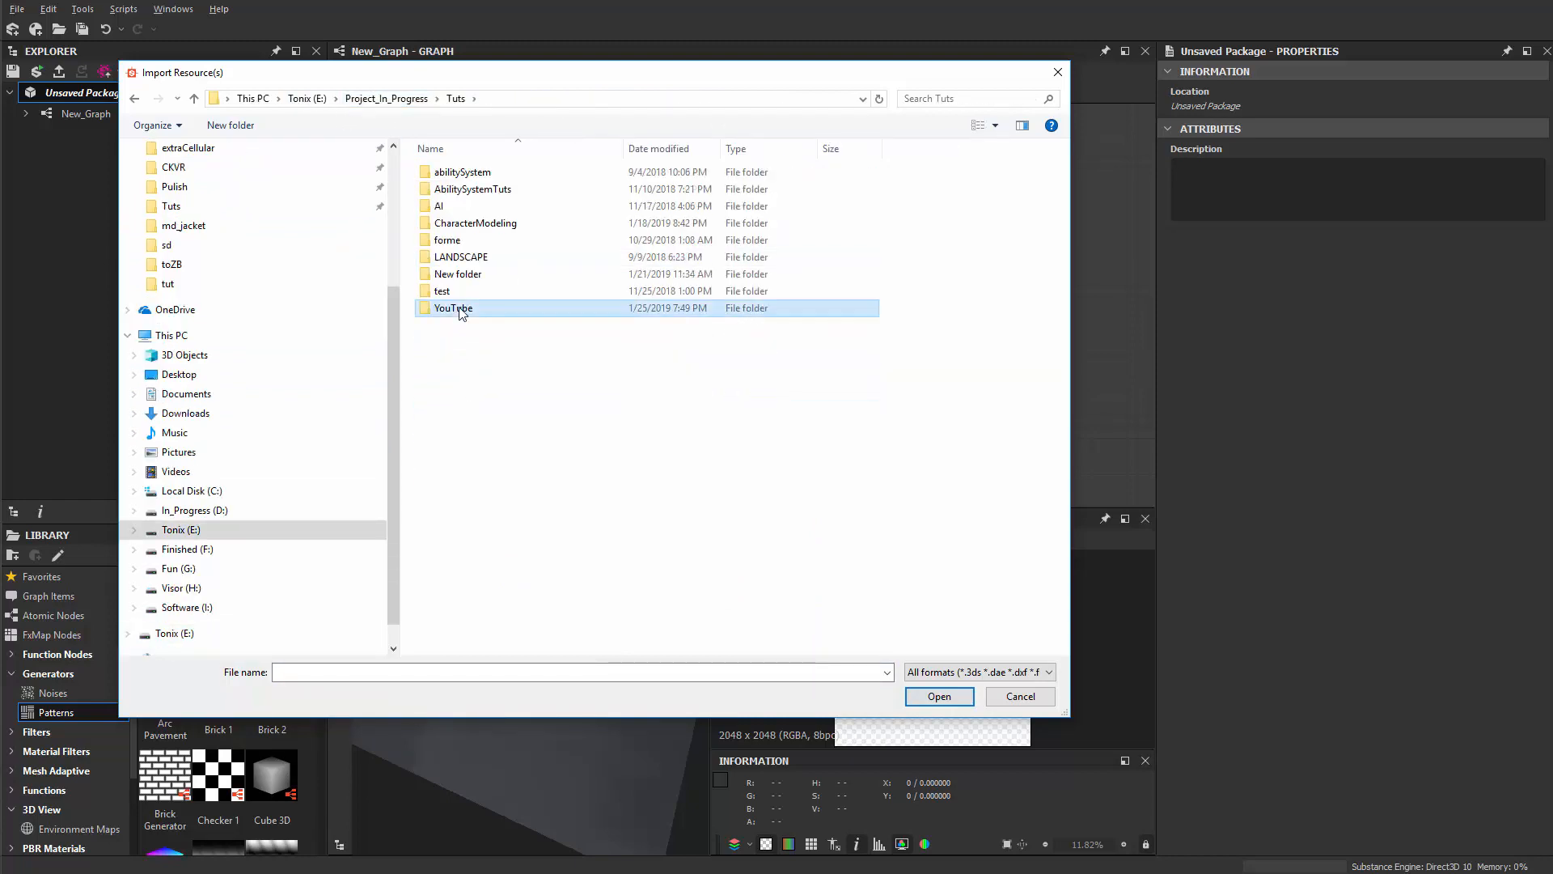
double_click(465, 307)
double_click(489, 223)
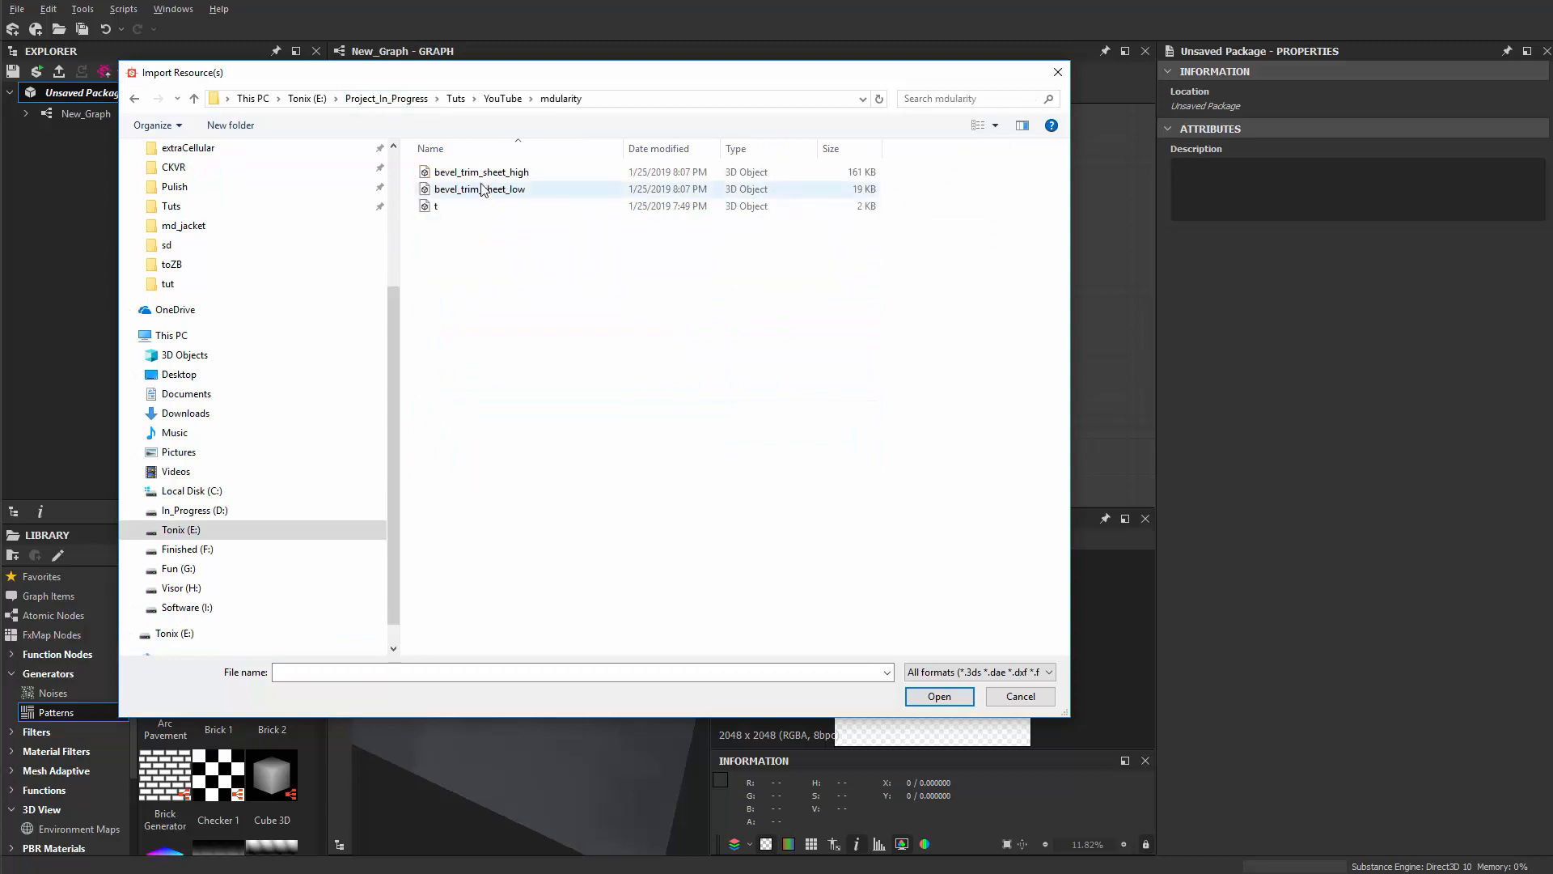
double_click(527, 194)
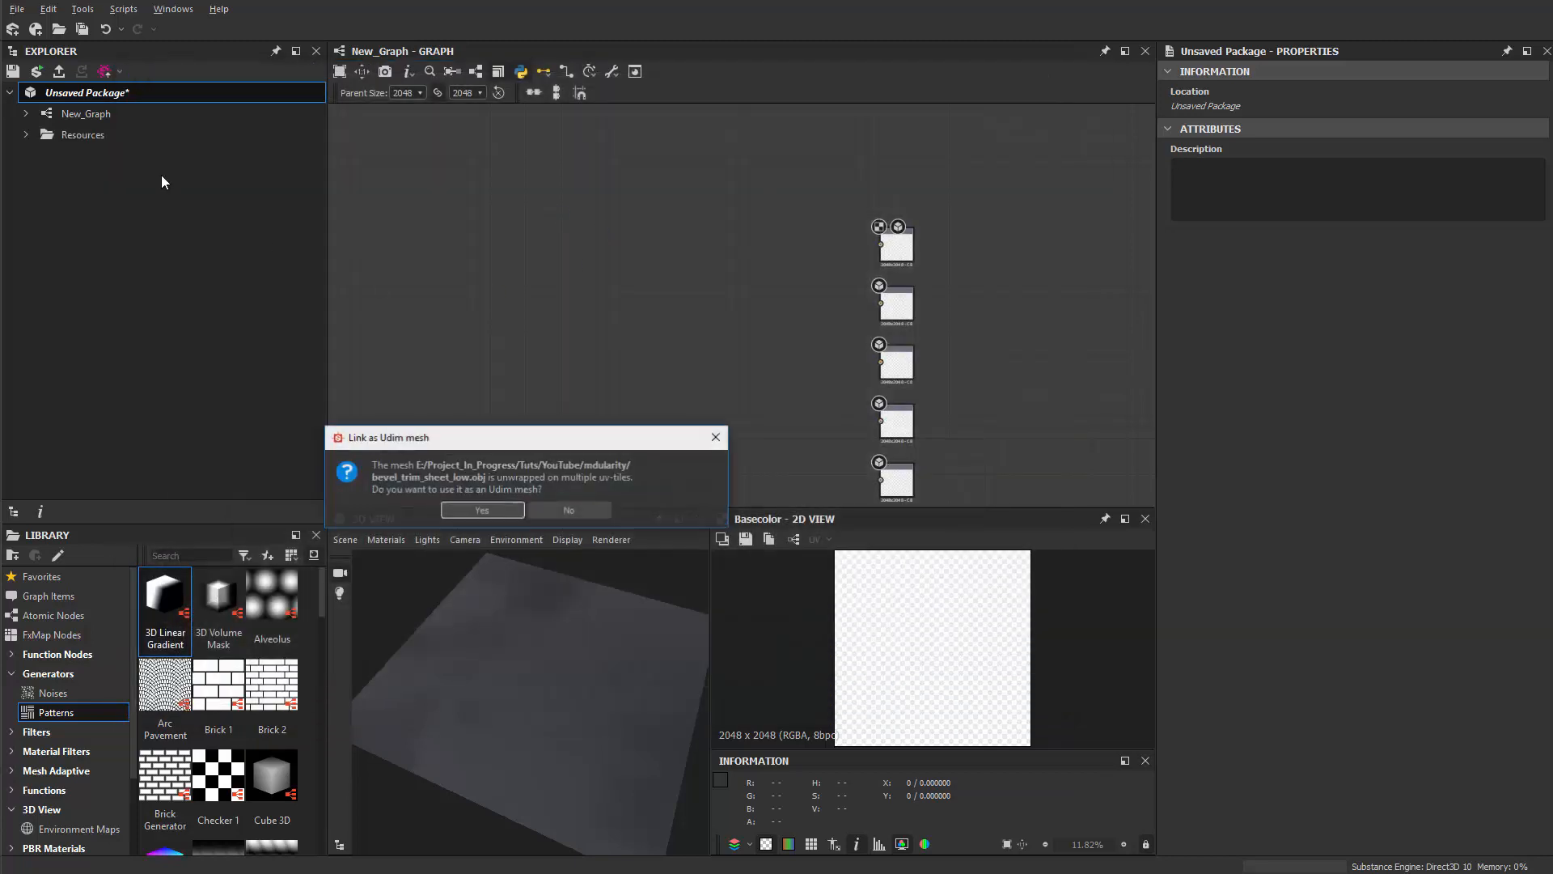
drag(510, 437, 558, 327)
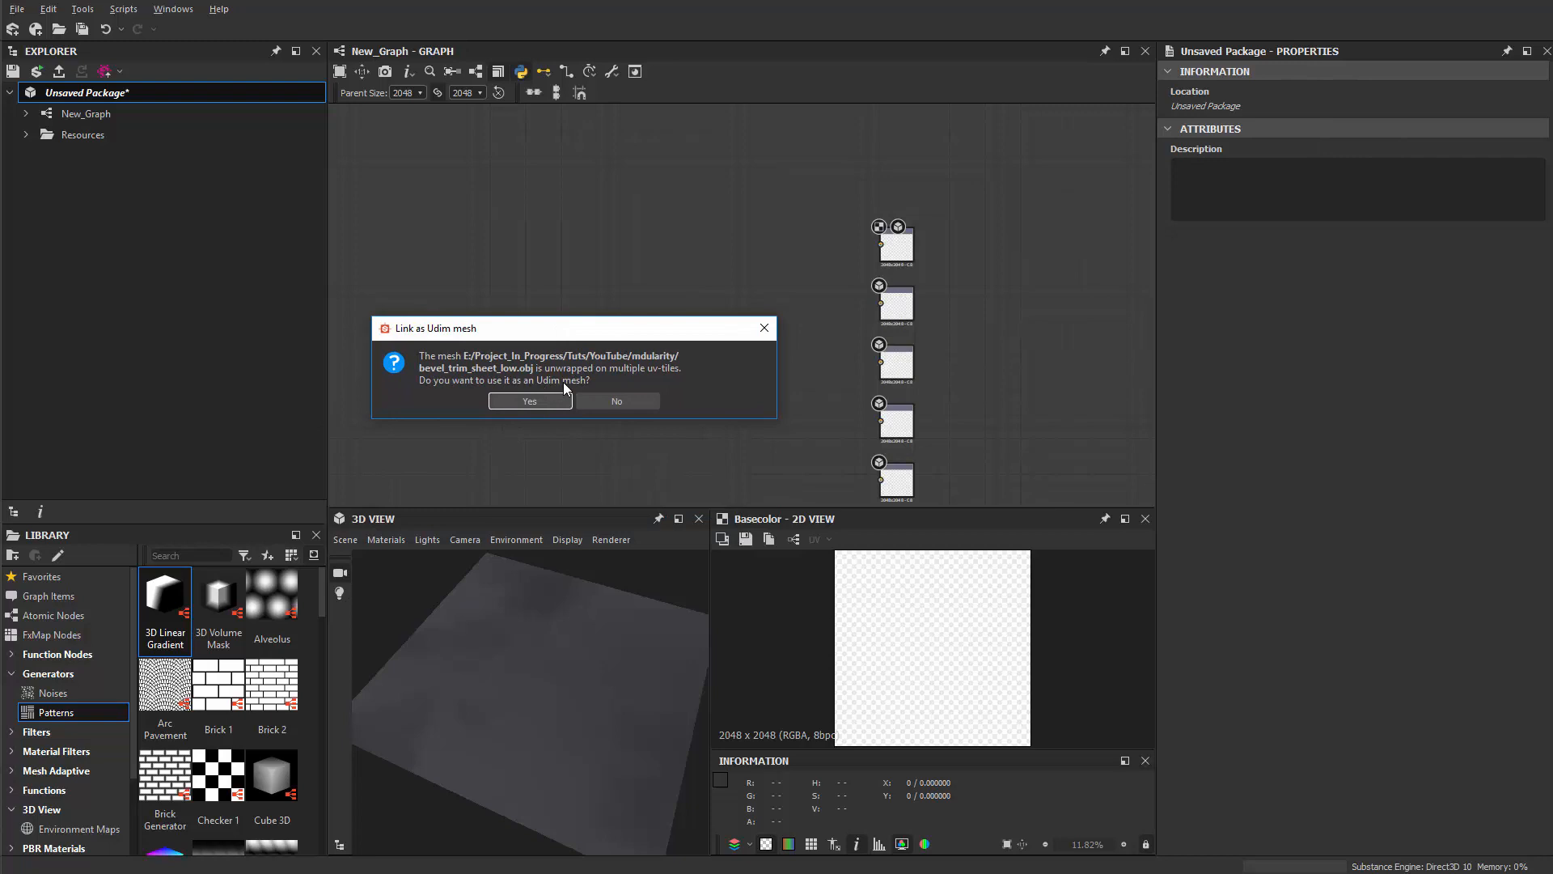
click(540, 403)
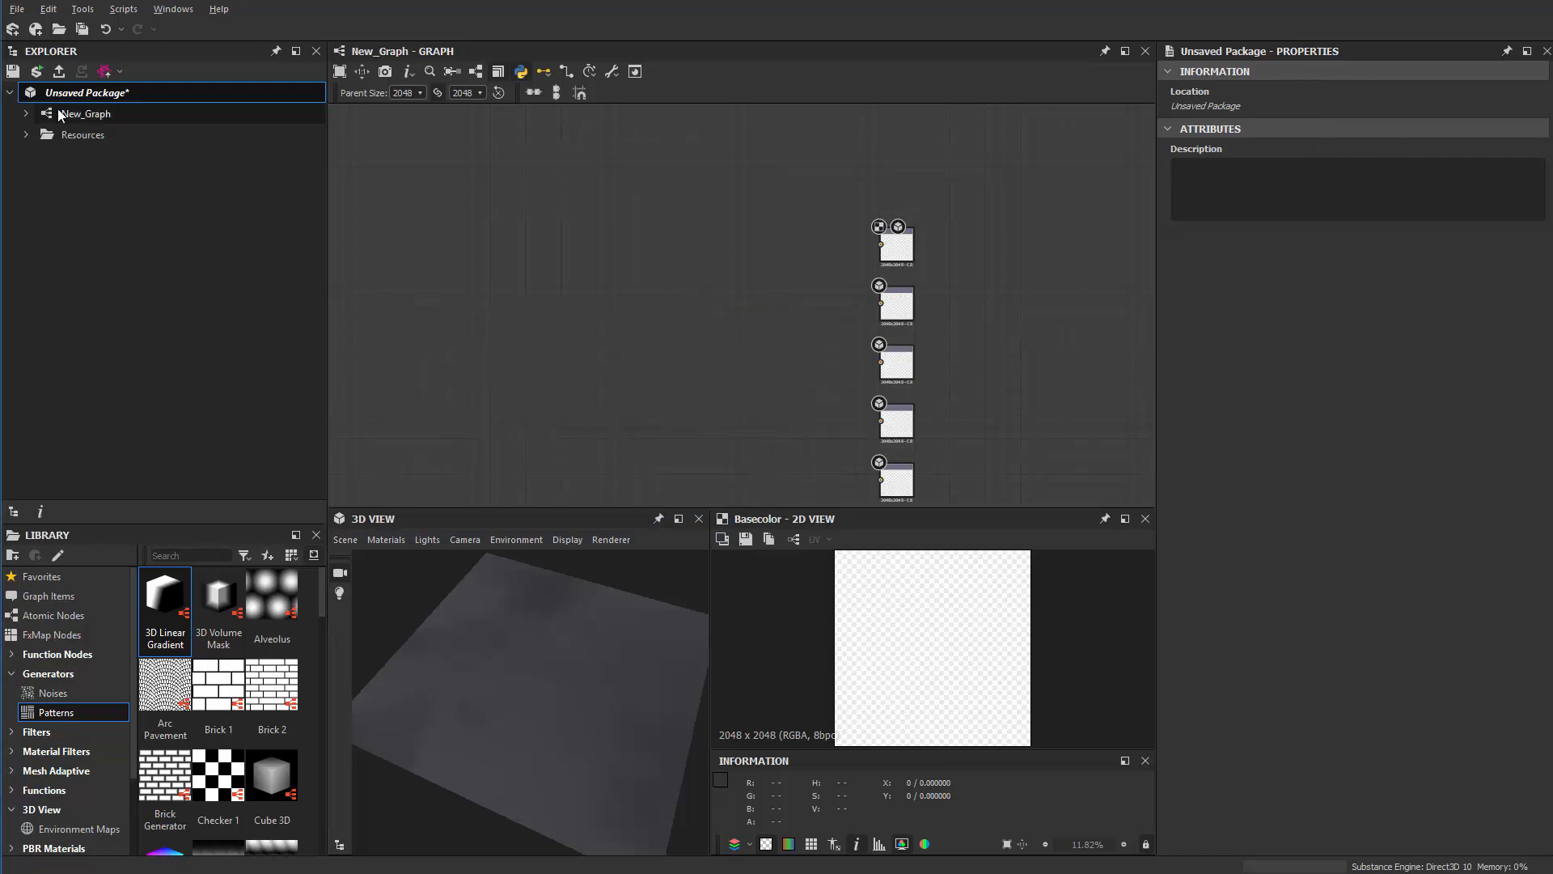
Step: Link bevel_trim_sheet_high as a second UDIM 3D mesh resource
right_click(106, 96)
mouse_move(203, 149)
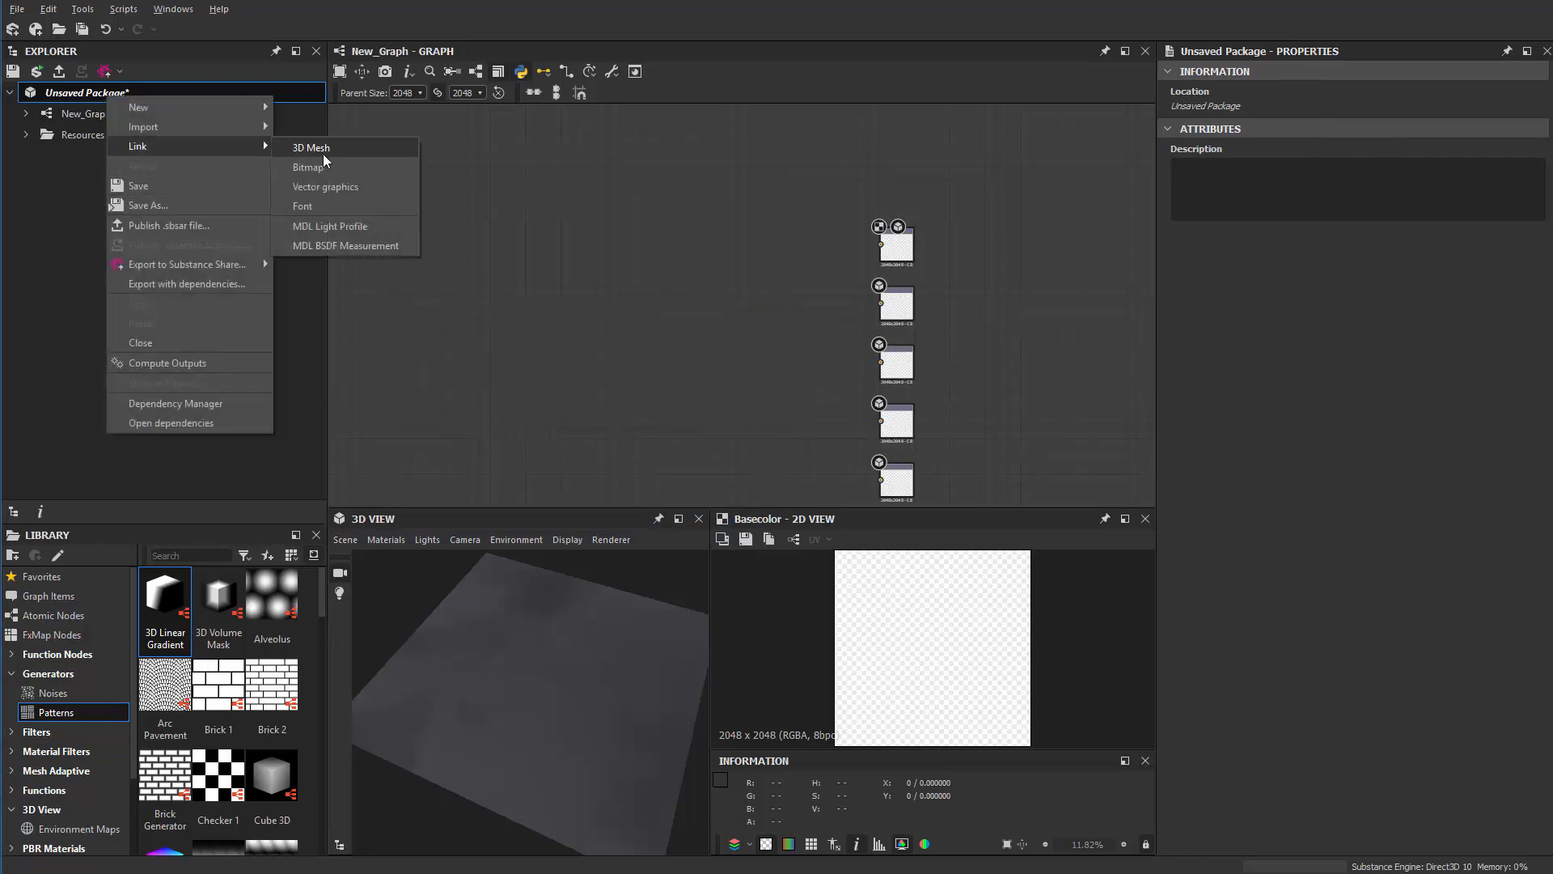
click(324, 153)
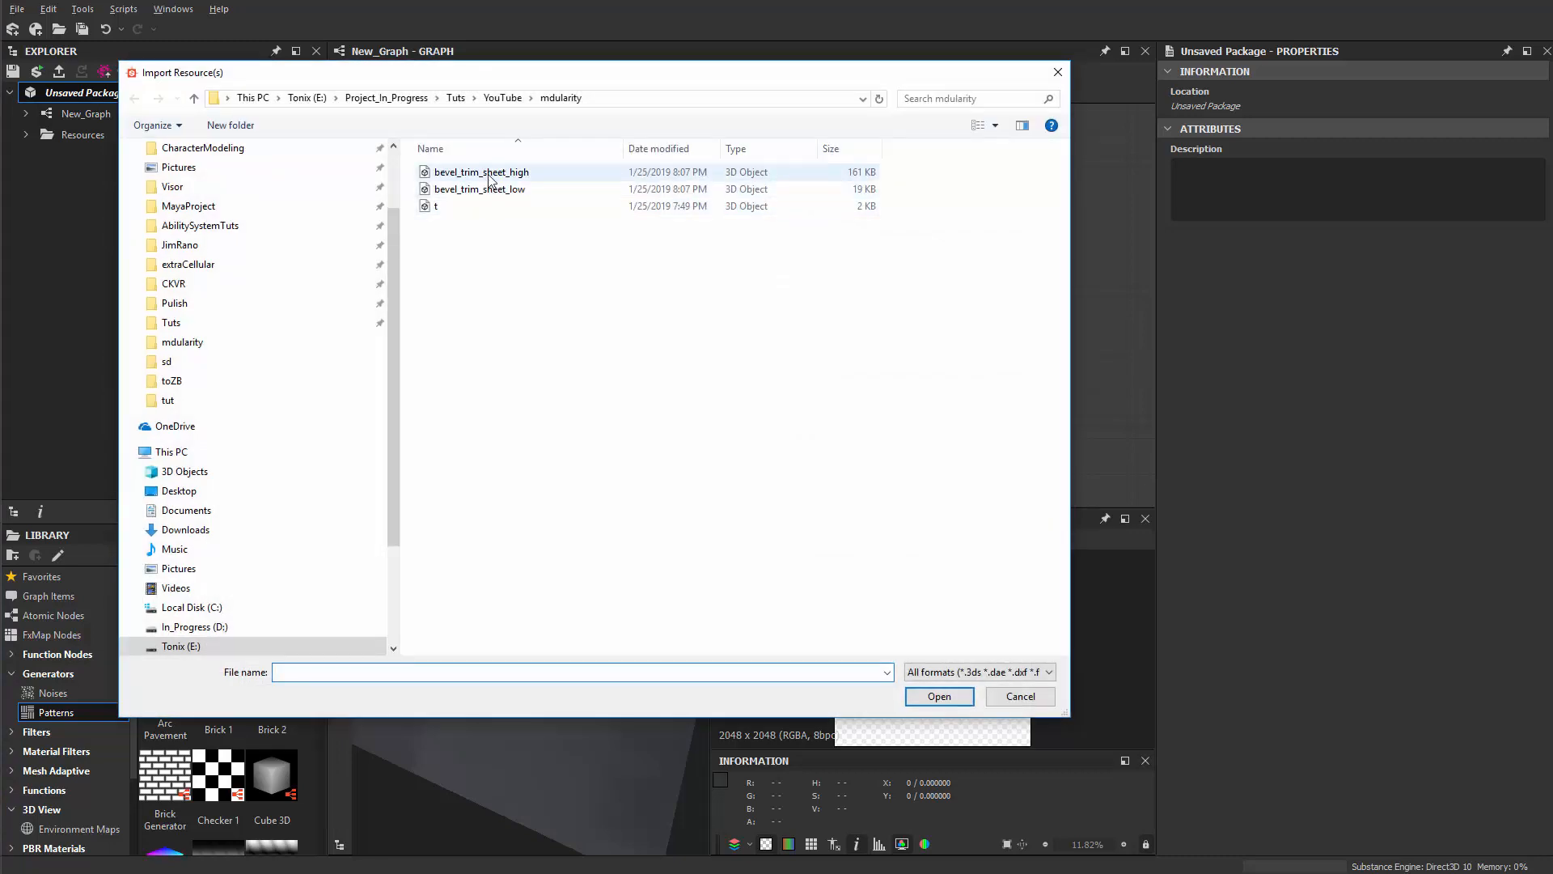
double_click(485, 173)
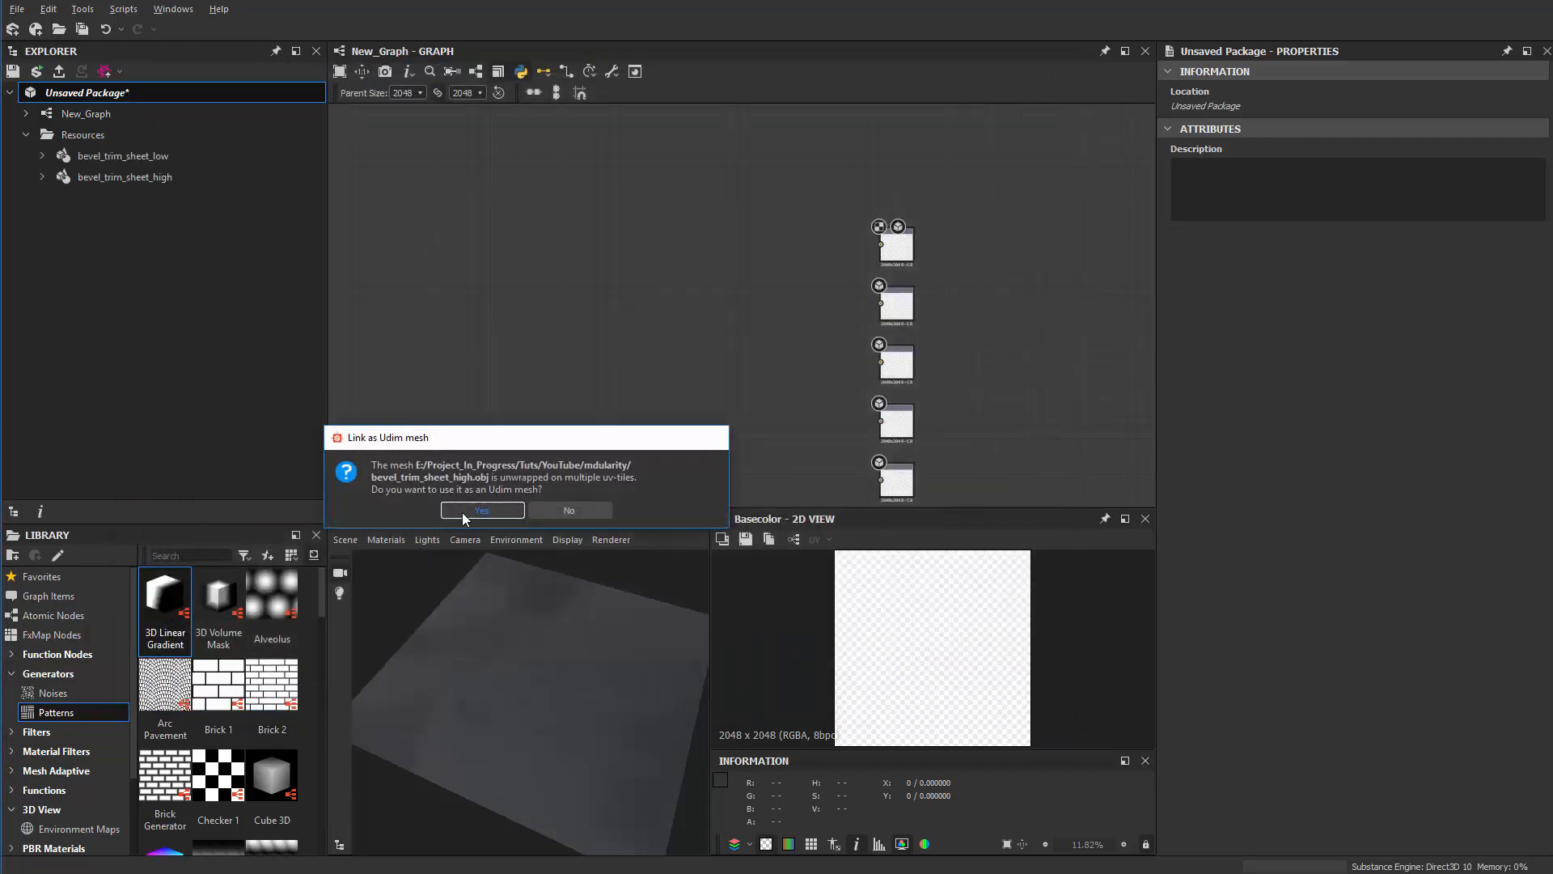
click(482, 511)
click(162, 151)
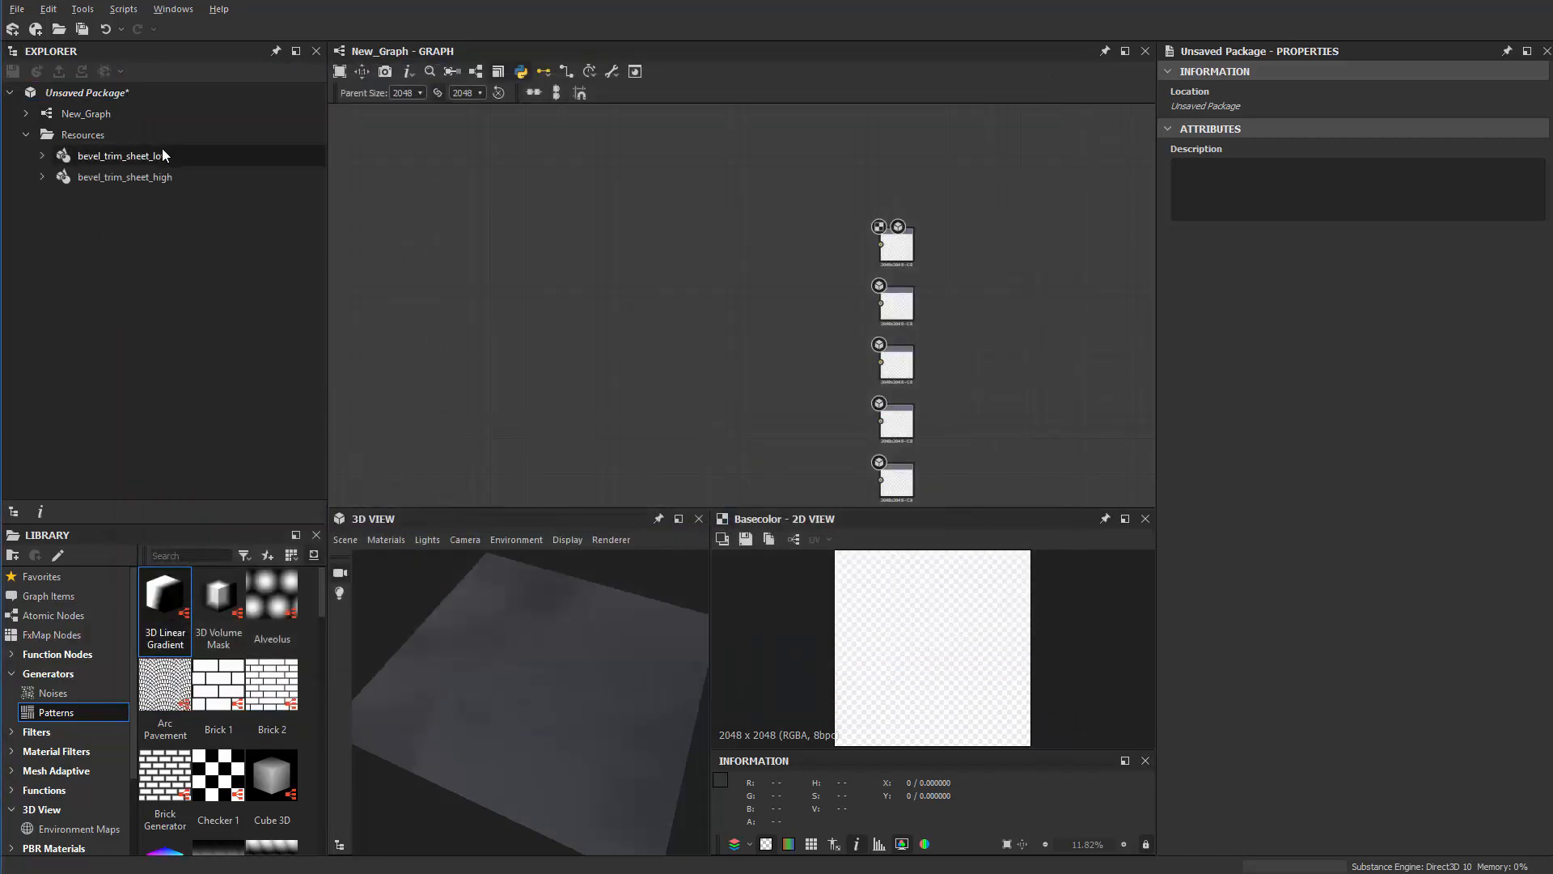
Step: Open Bake model information for bevel_trim_sheet_low and add a Normal Map baker for UV tile 1001
right_click(147, 157)
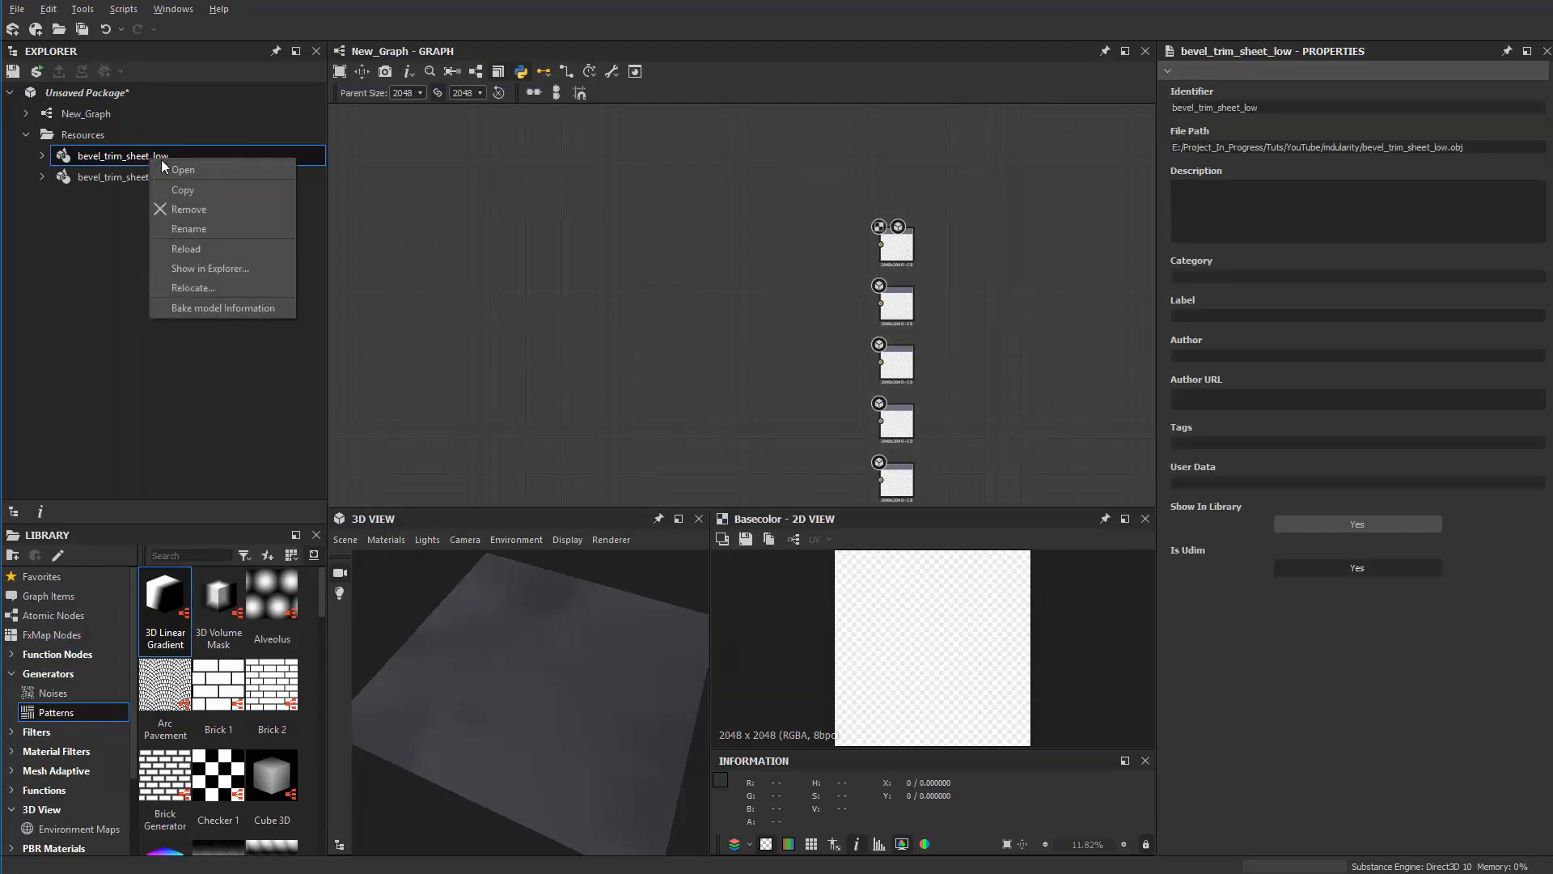
click(229, 308)
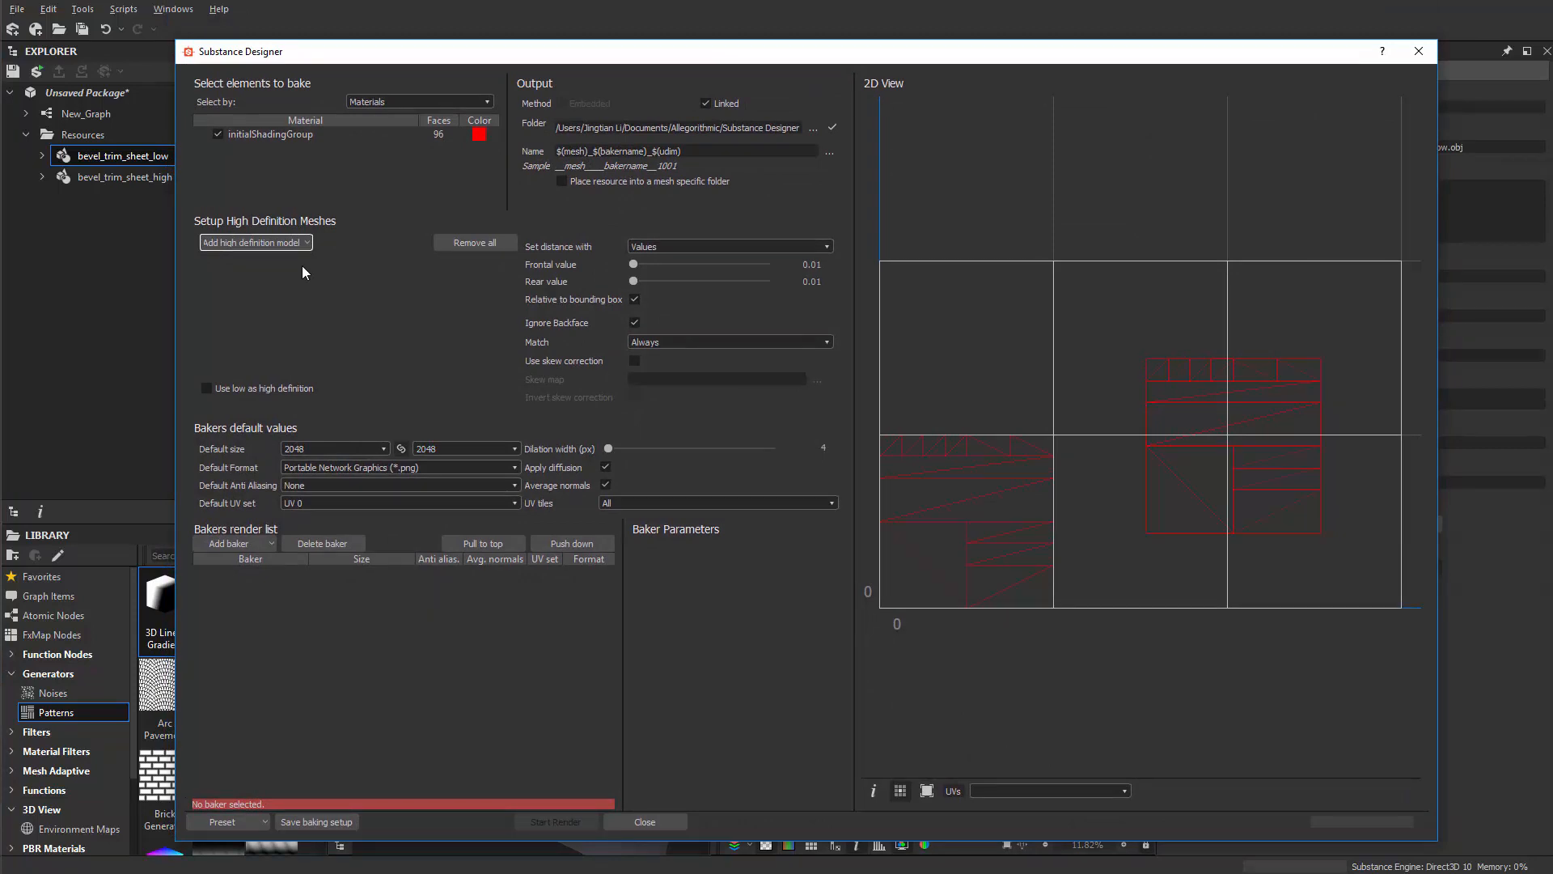
click(264, 545)
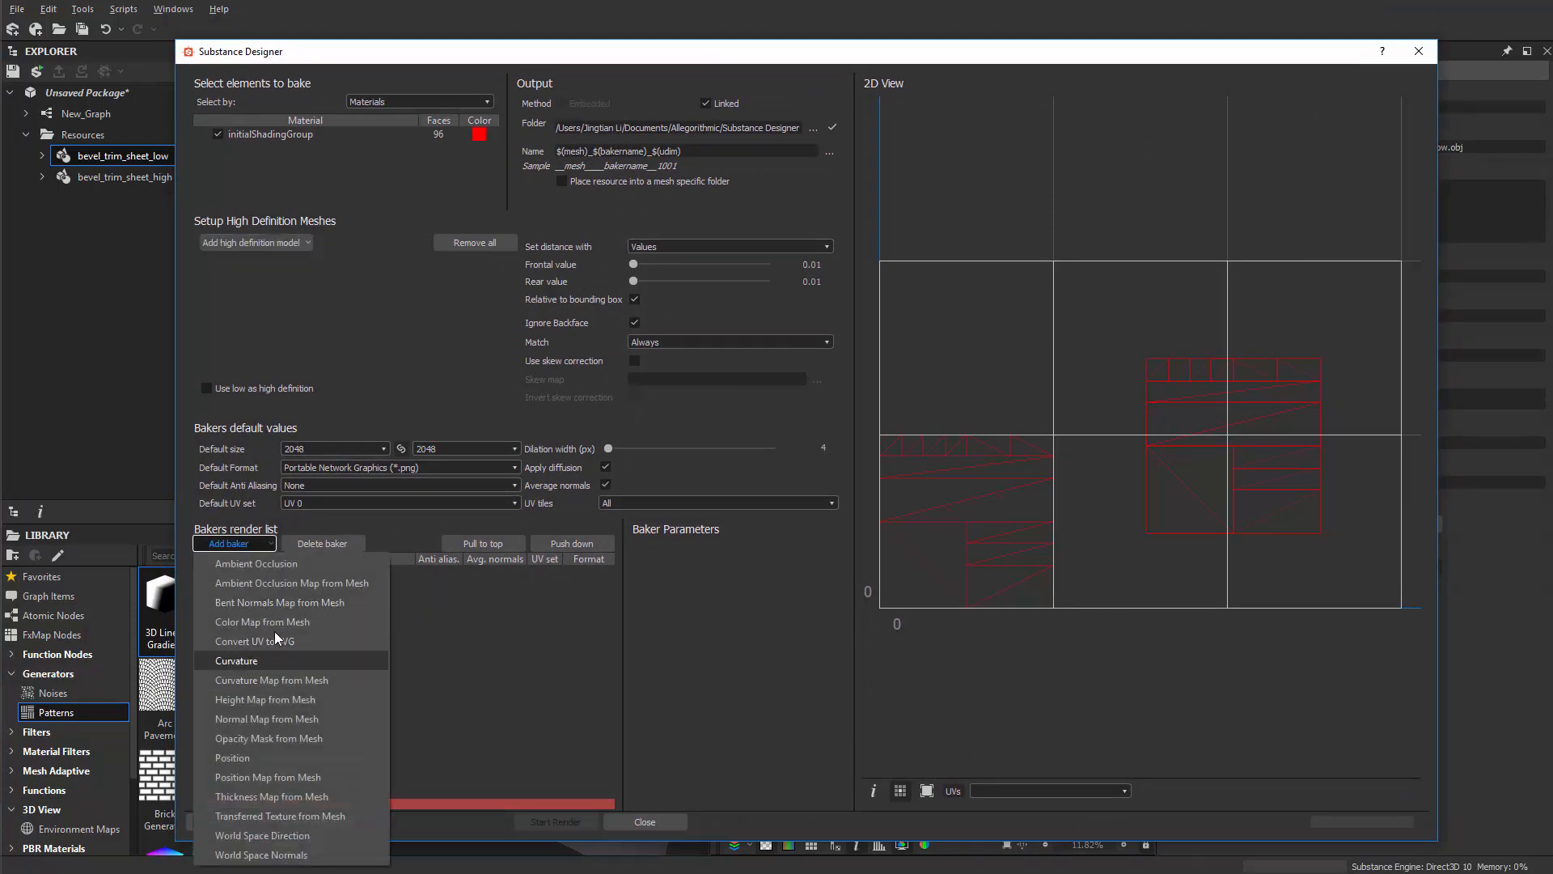
click(289, 719)
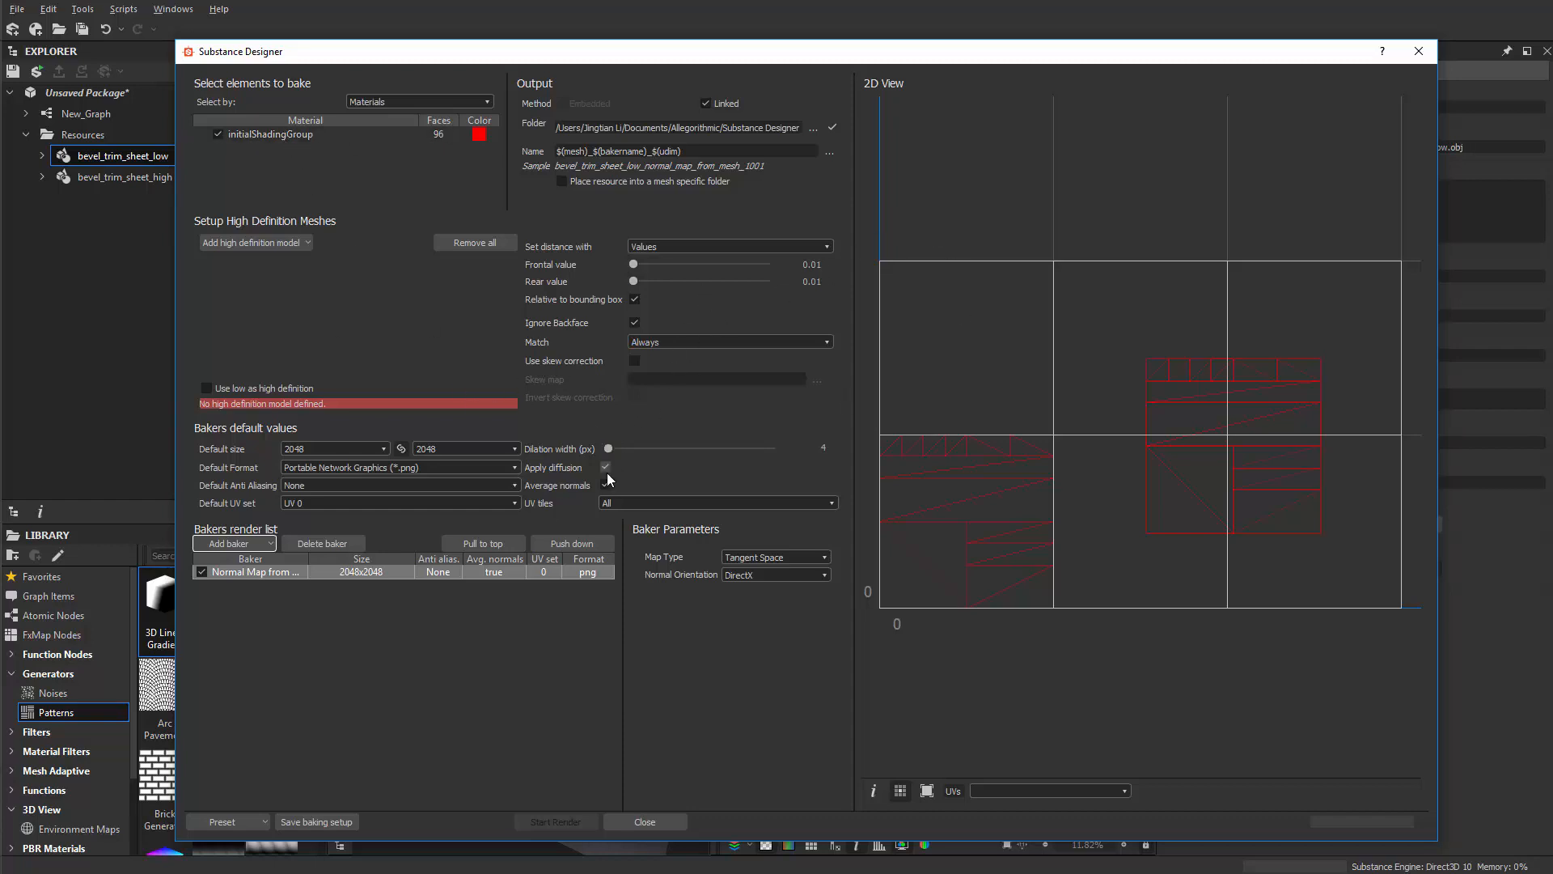
click(610, 504)
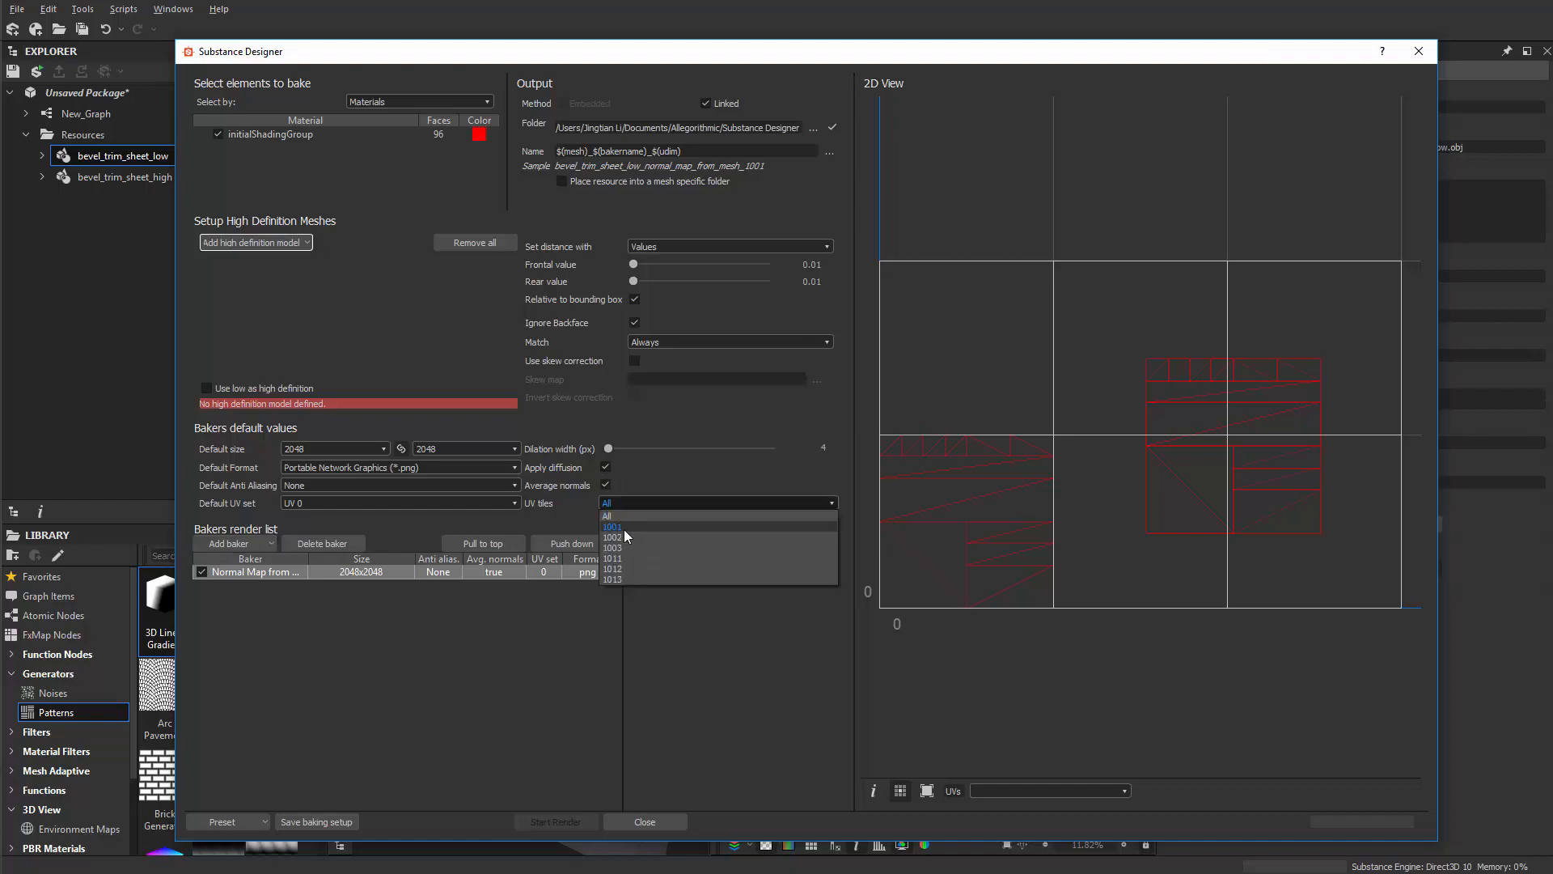
click(622, 528)
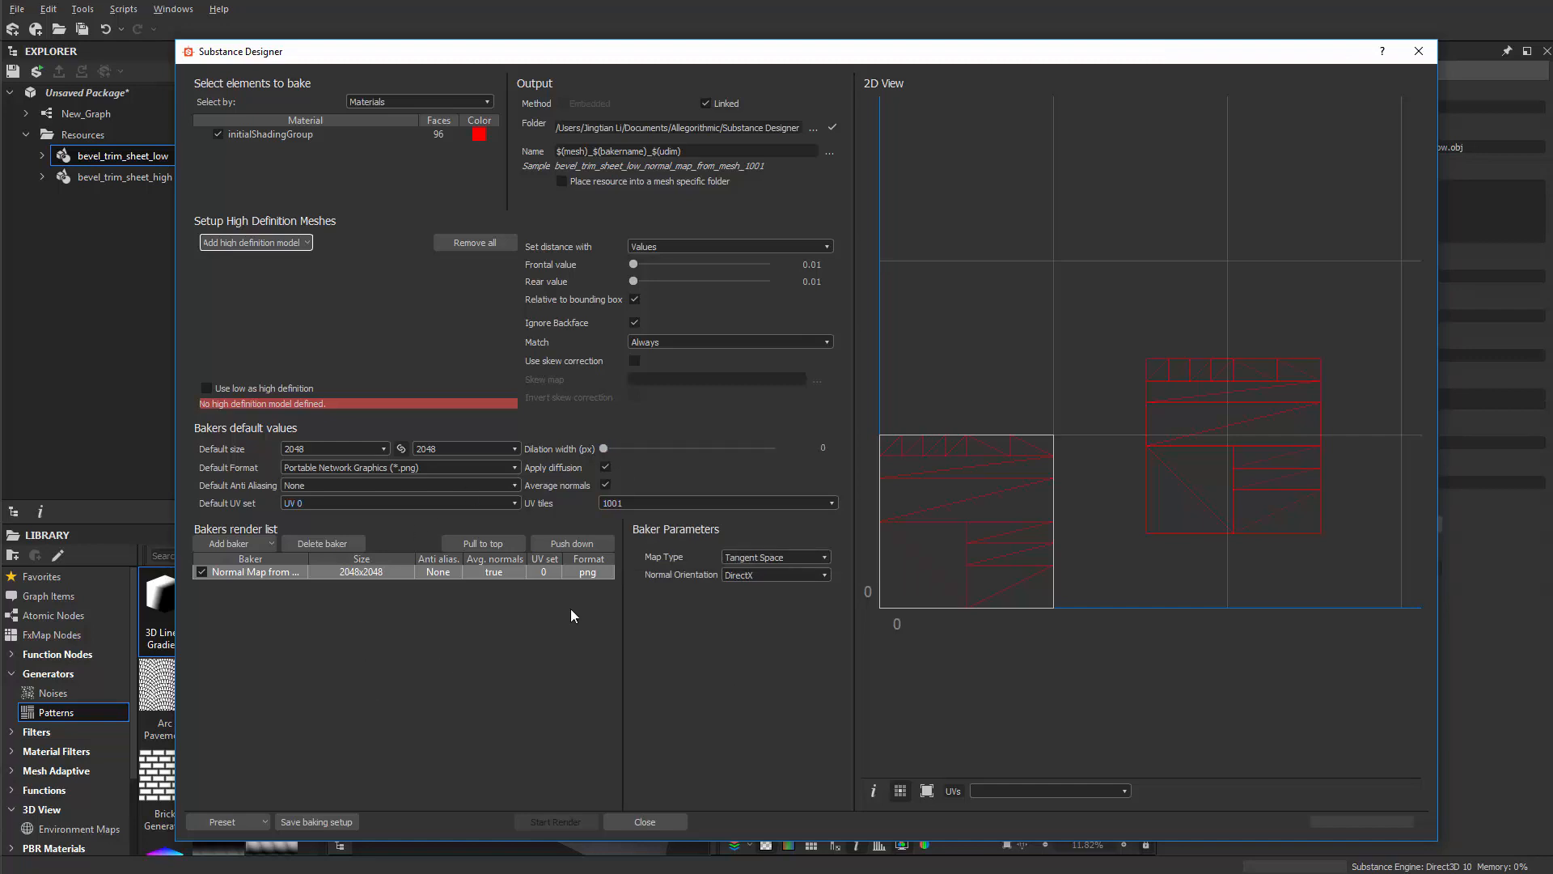
Step: Turn off diffusion, set bake size to 4096, and use bevel_trim_sheet_high as the high-definition mesh
click(608, 468)
click(361, 447)
click(343, 495)
click(260, 246)
click(280, 286)
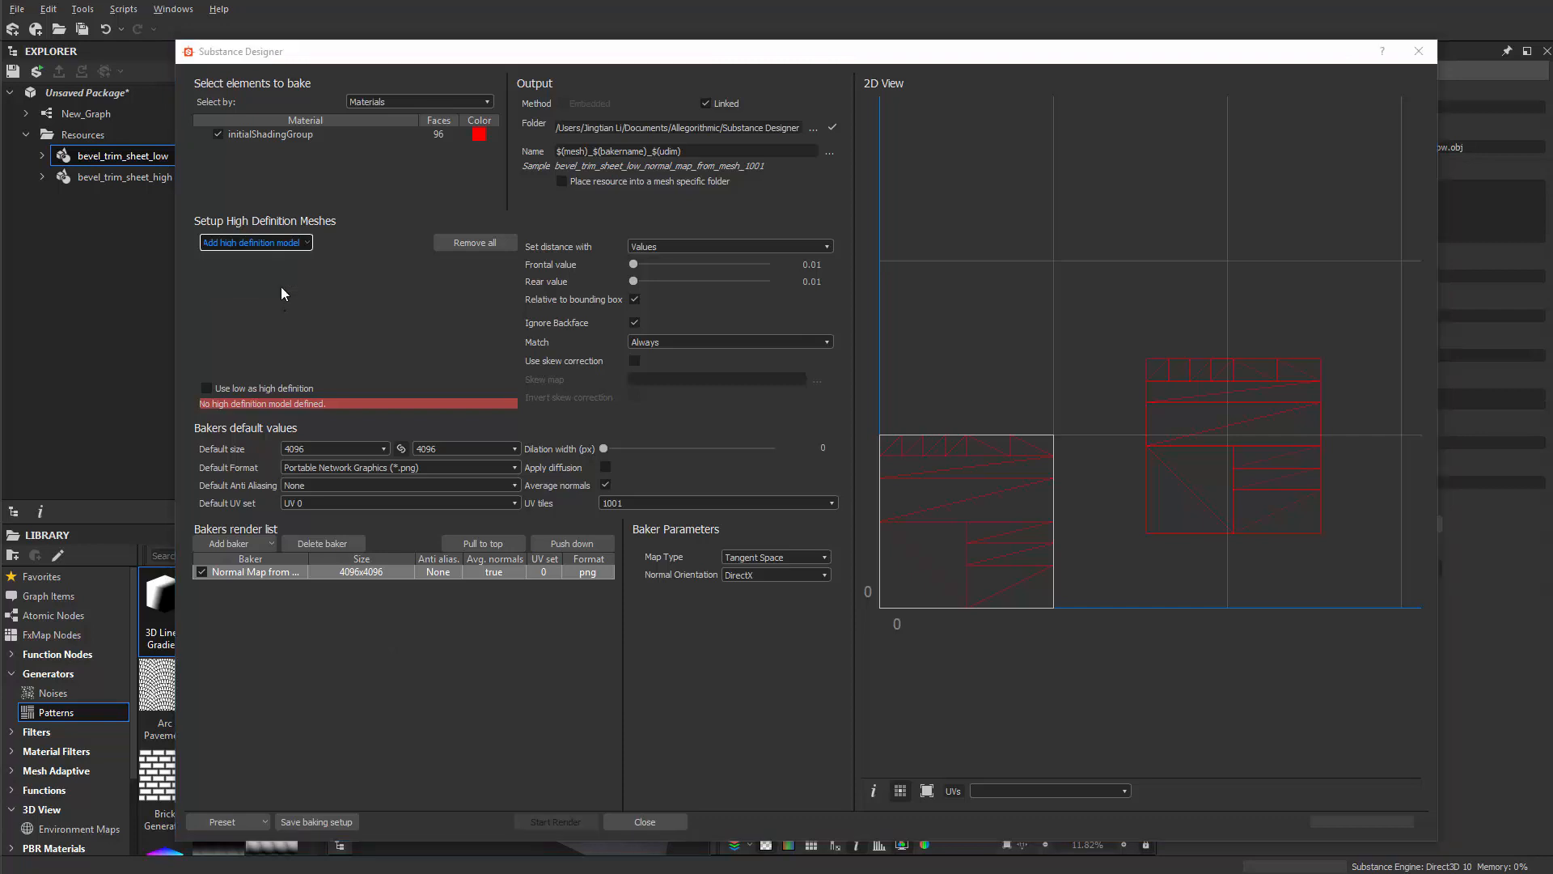
click(731, 292)
click(886, 677)
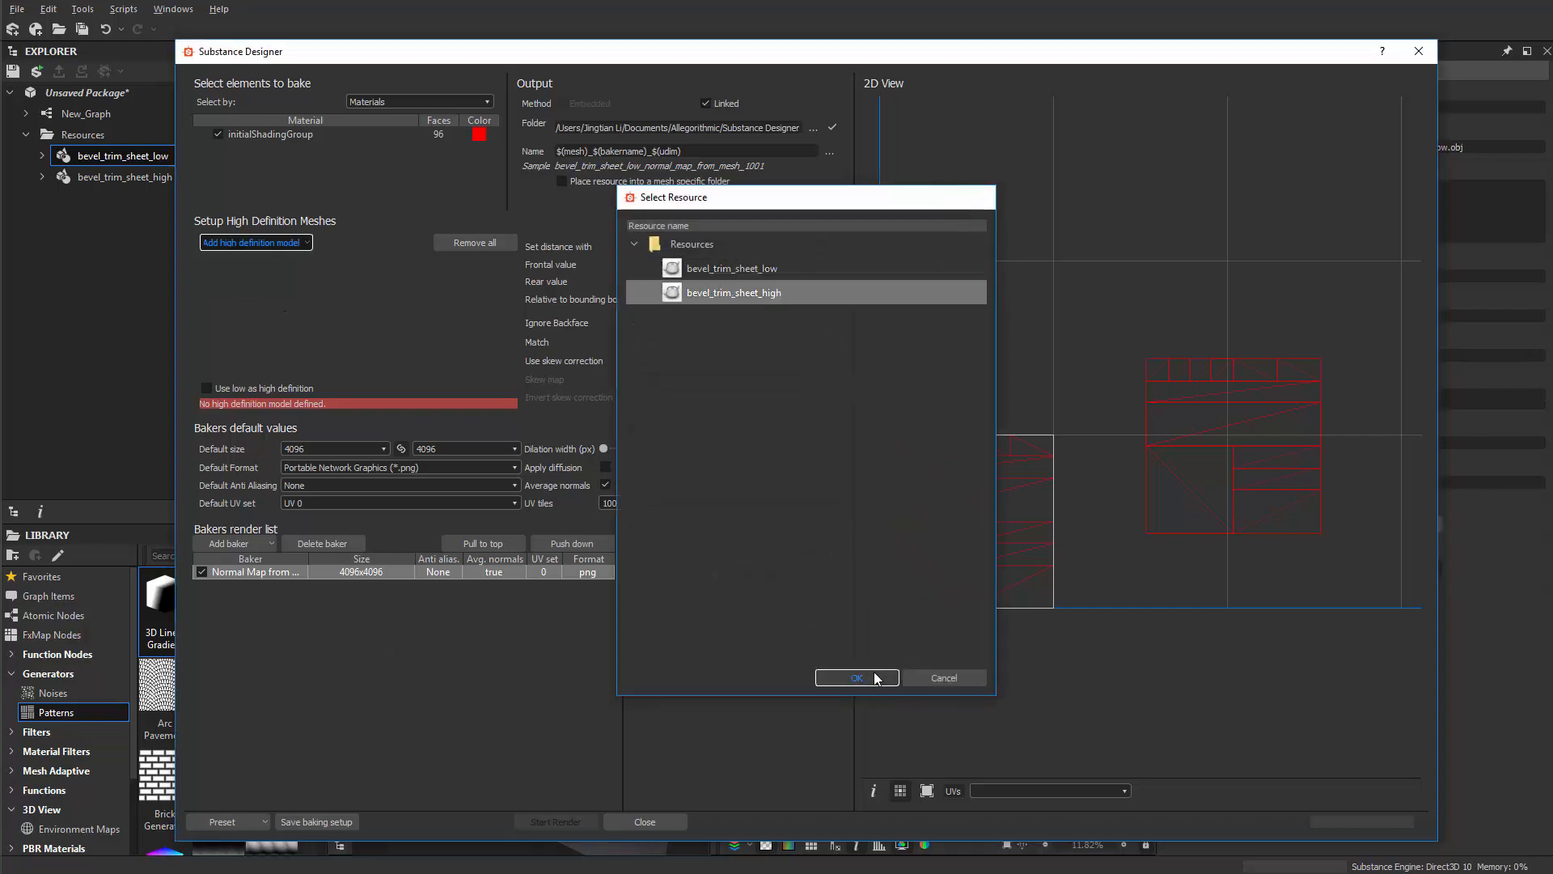
Step: Add Height Map and Ambient Occlusion bakers, then bake all three maps
click(229, 544)
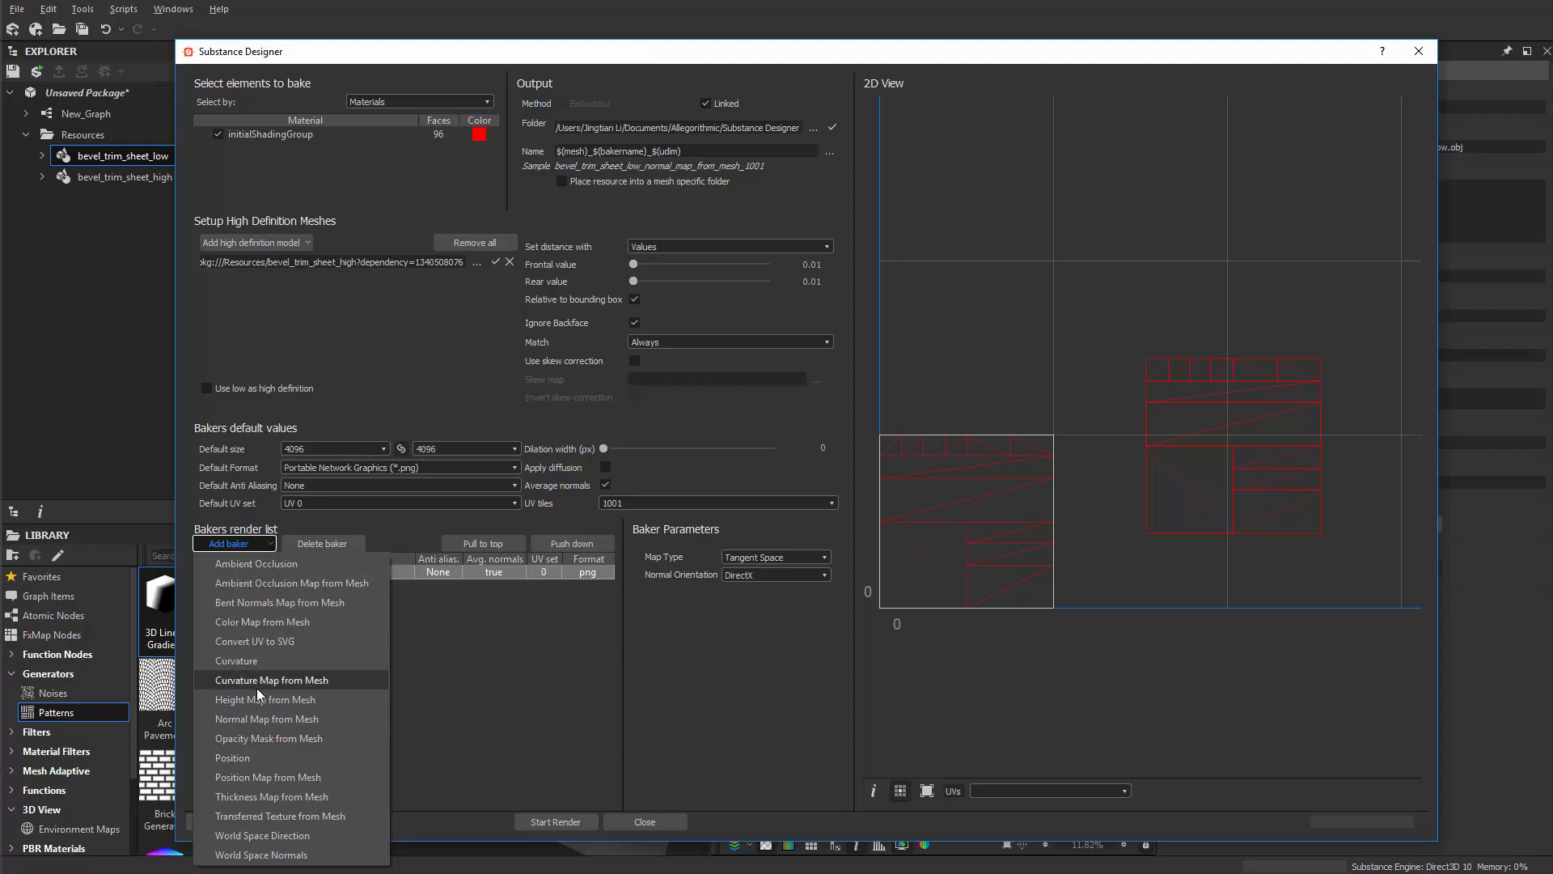
click(288, 700)
click(246, 543)
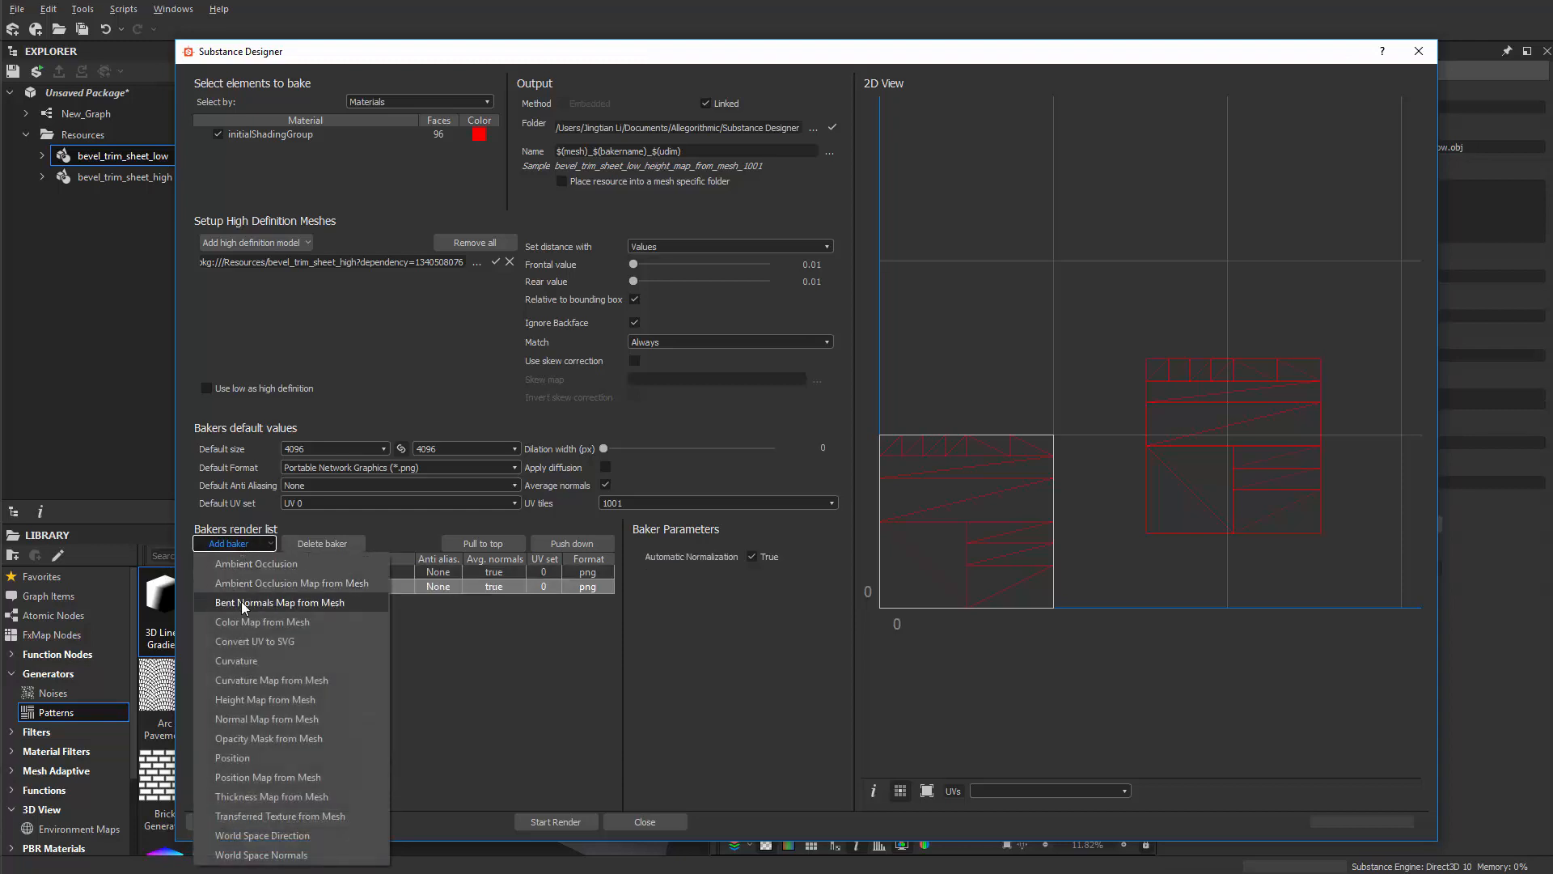
click(254, 571)
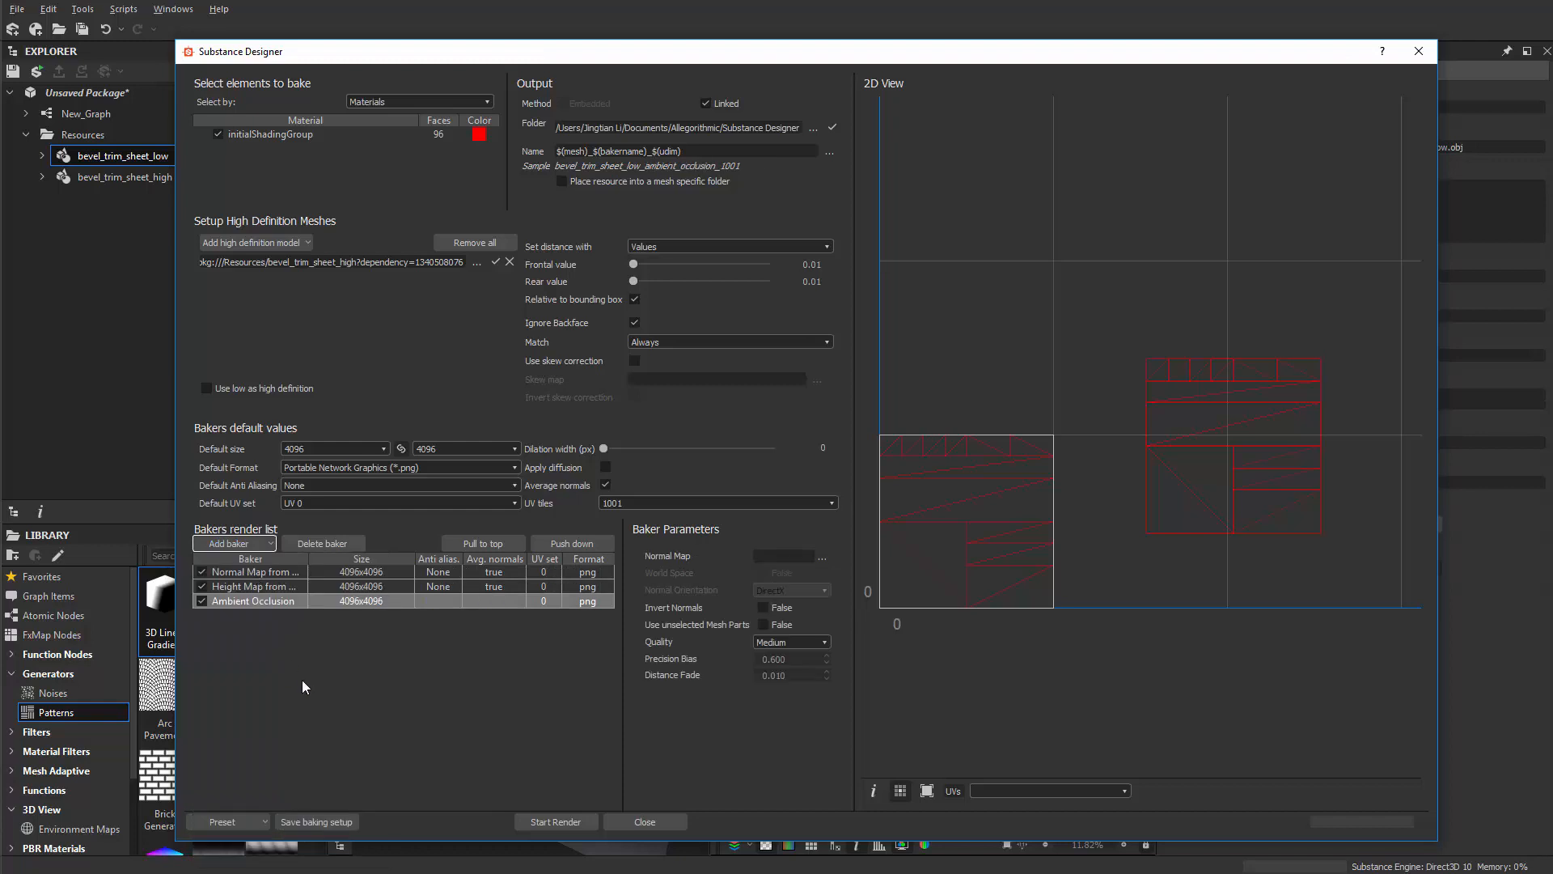
click(250, 545)
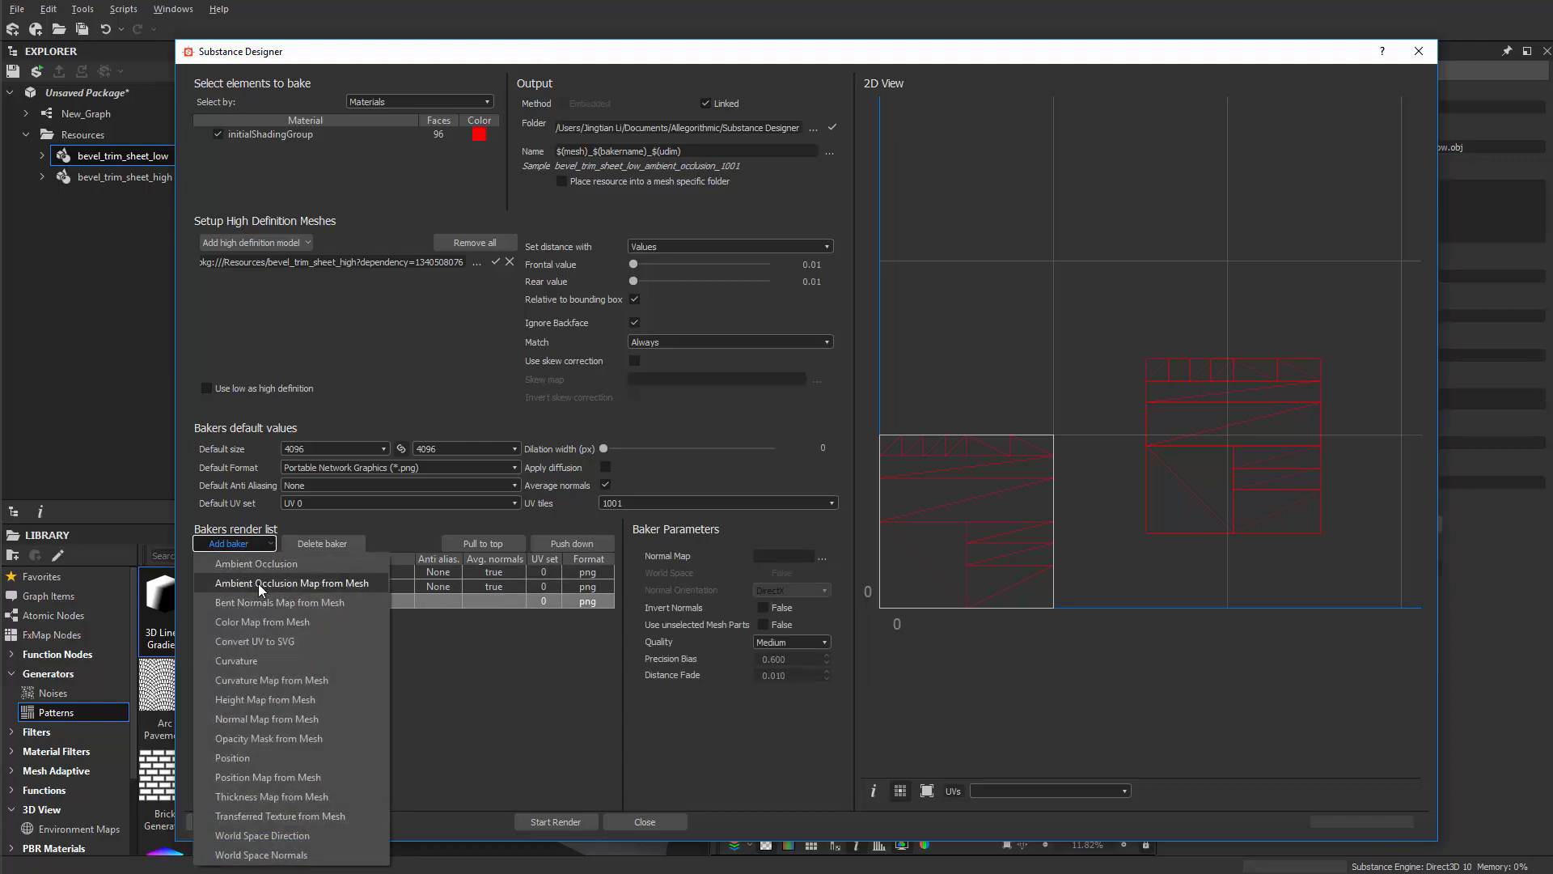
click(215, 500)
click(588, 820)
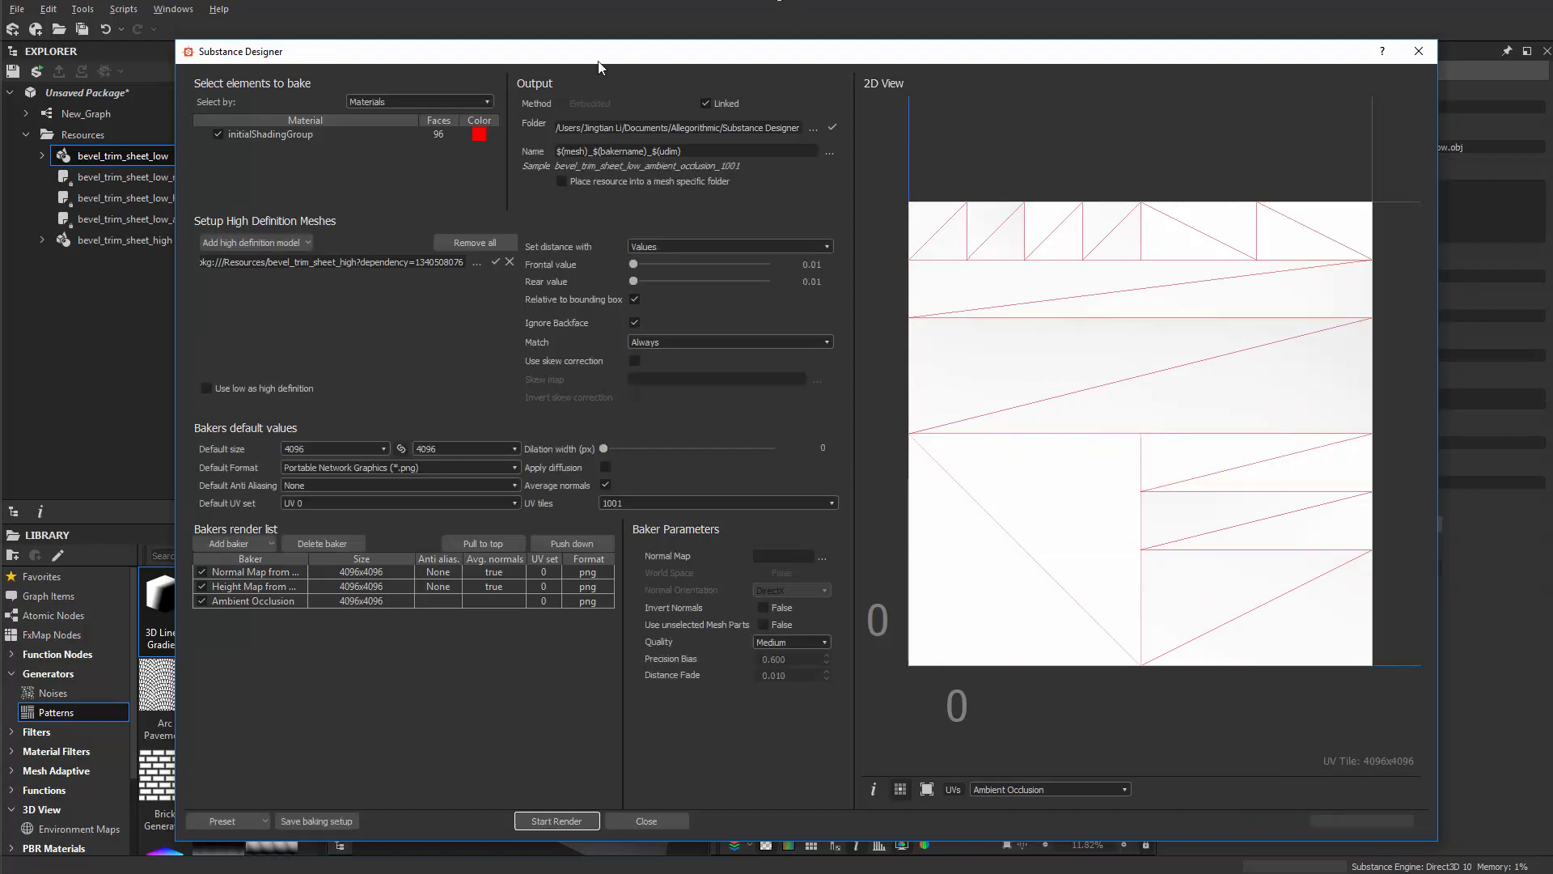
drag(524, 55, 606, 65)
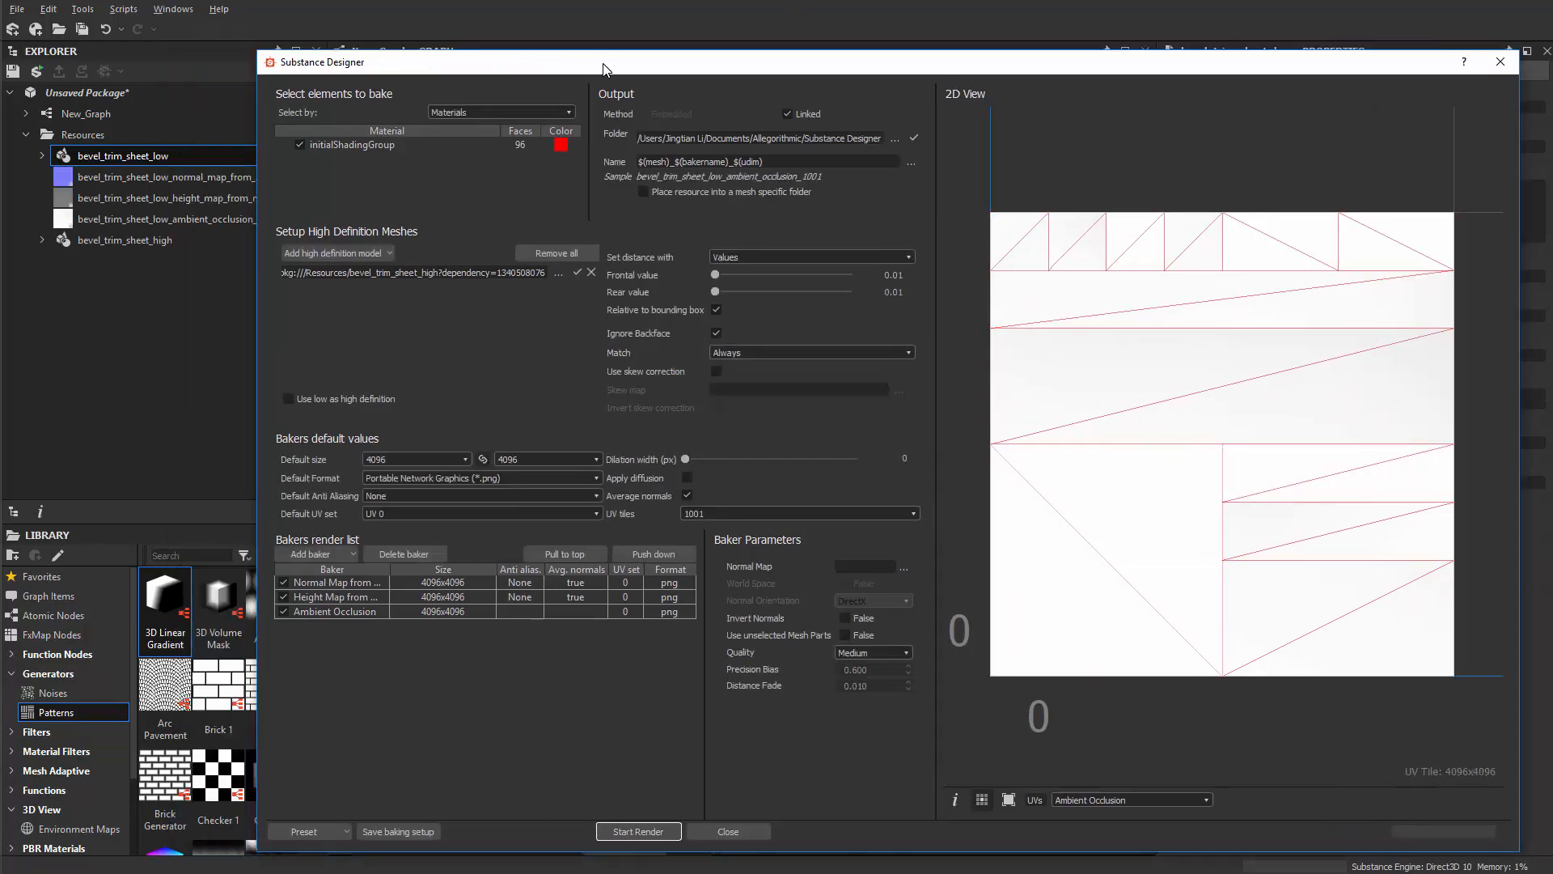
Step: Place the baked normal map resource in the graph near the outputs and close the bake window
click(163, 177)
drag(473, 62, 1293, 64)
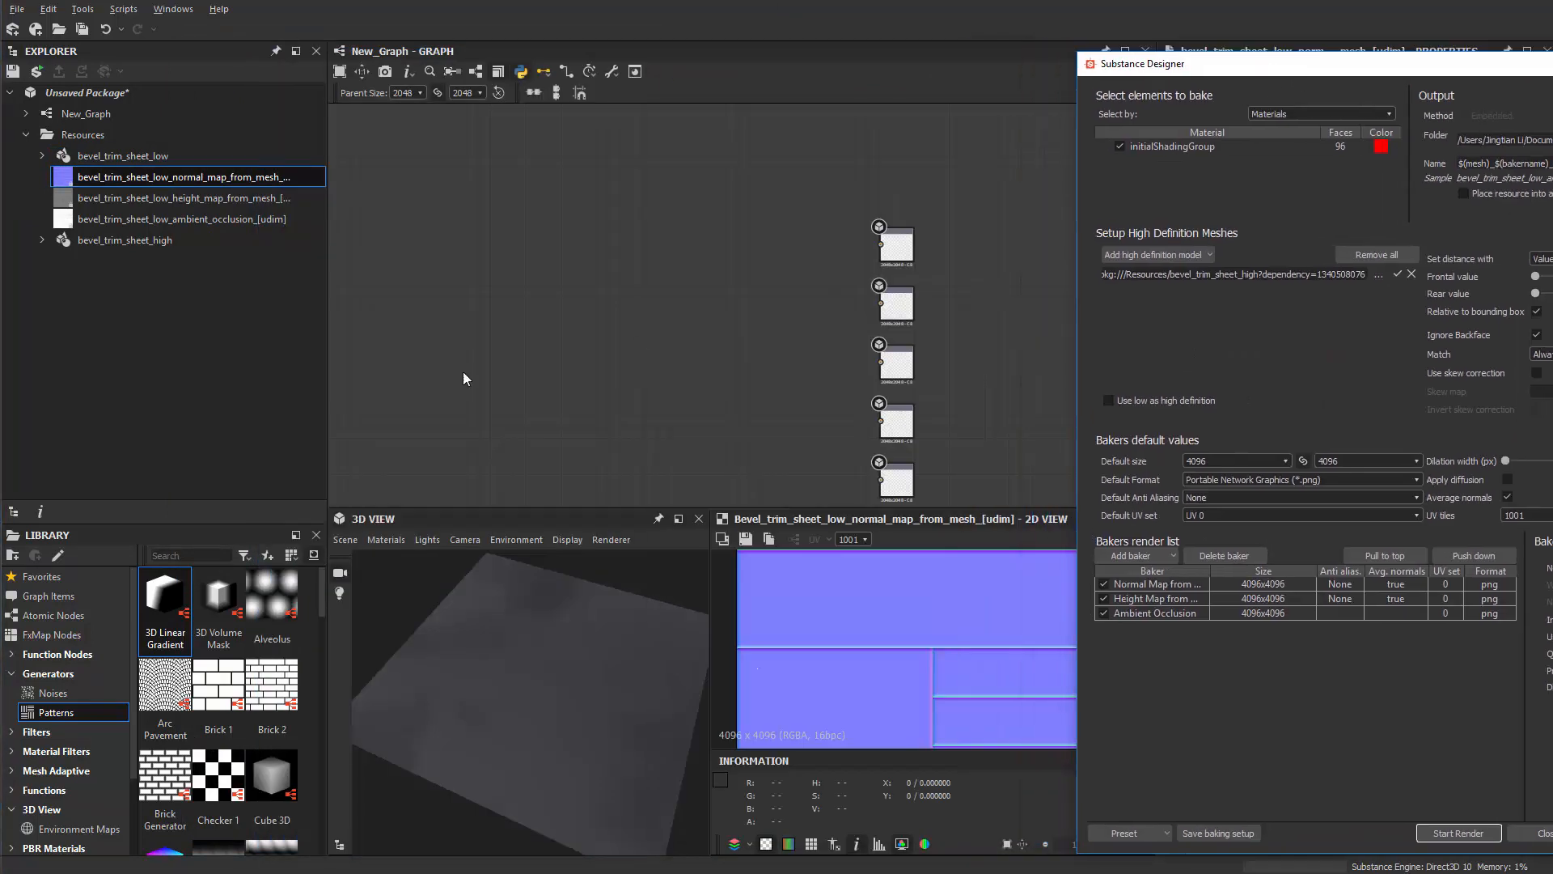
drag(143, 178, 697, 348)
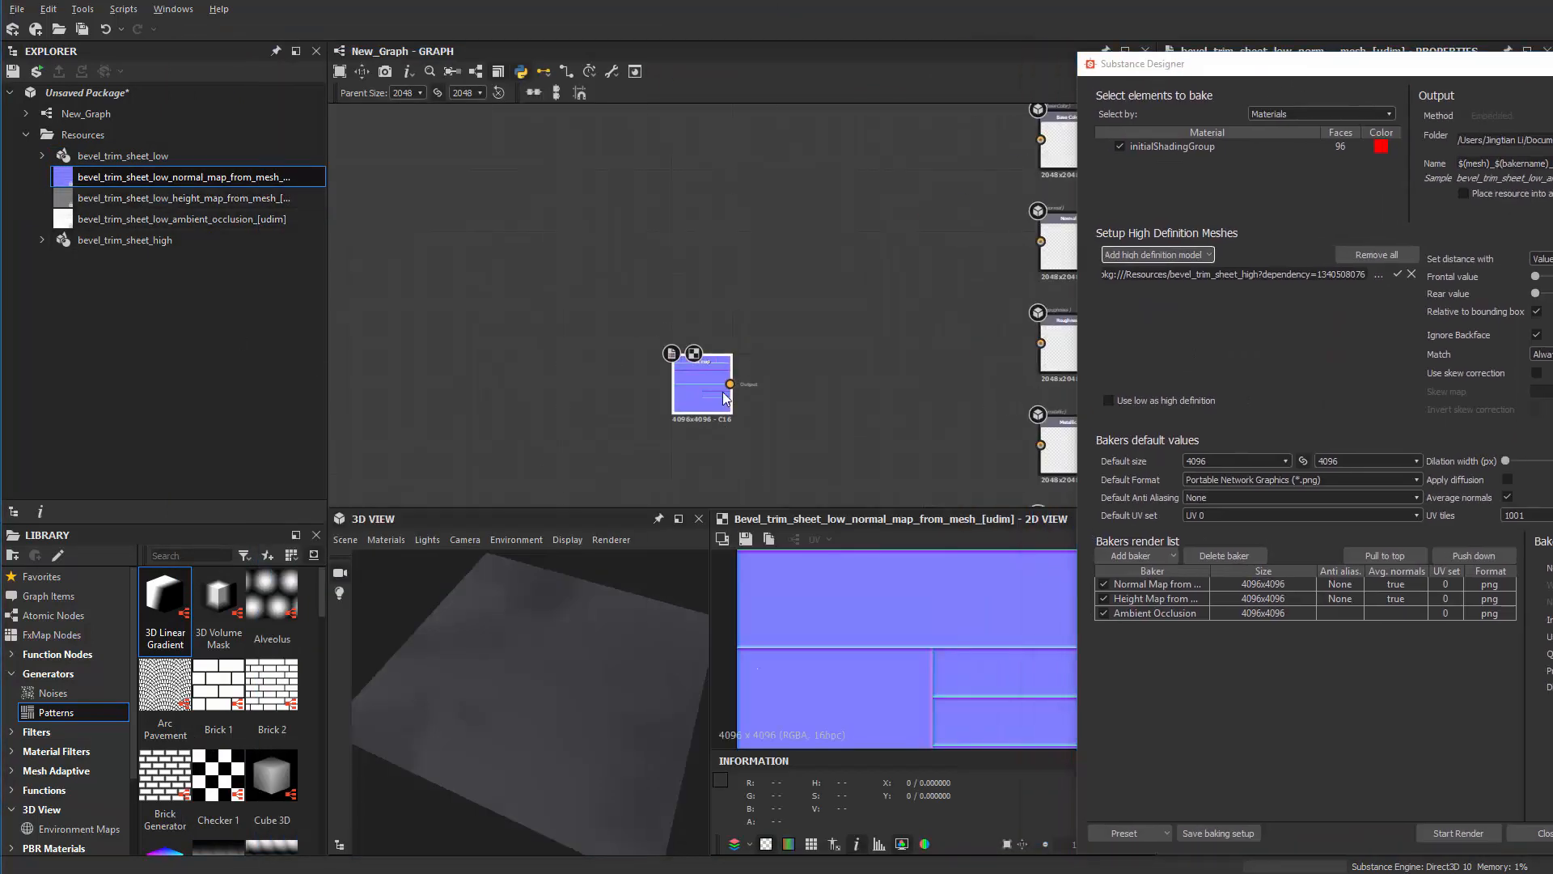
key(f)
scroll(696, 406, up, 1)
scroll(715, 369, down, 4)
middle_drag(963, 396, 618, 215)
scroll(619, 216, down, 3)
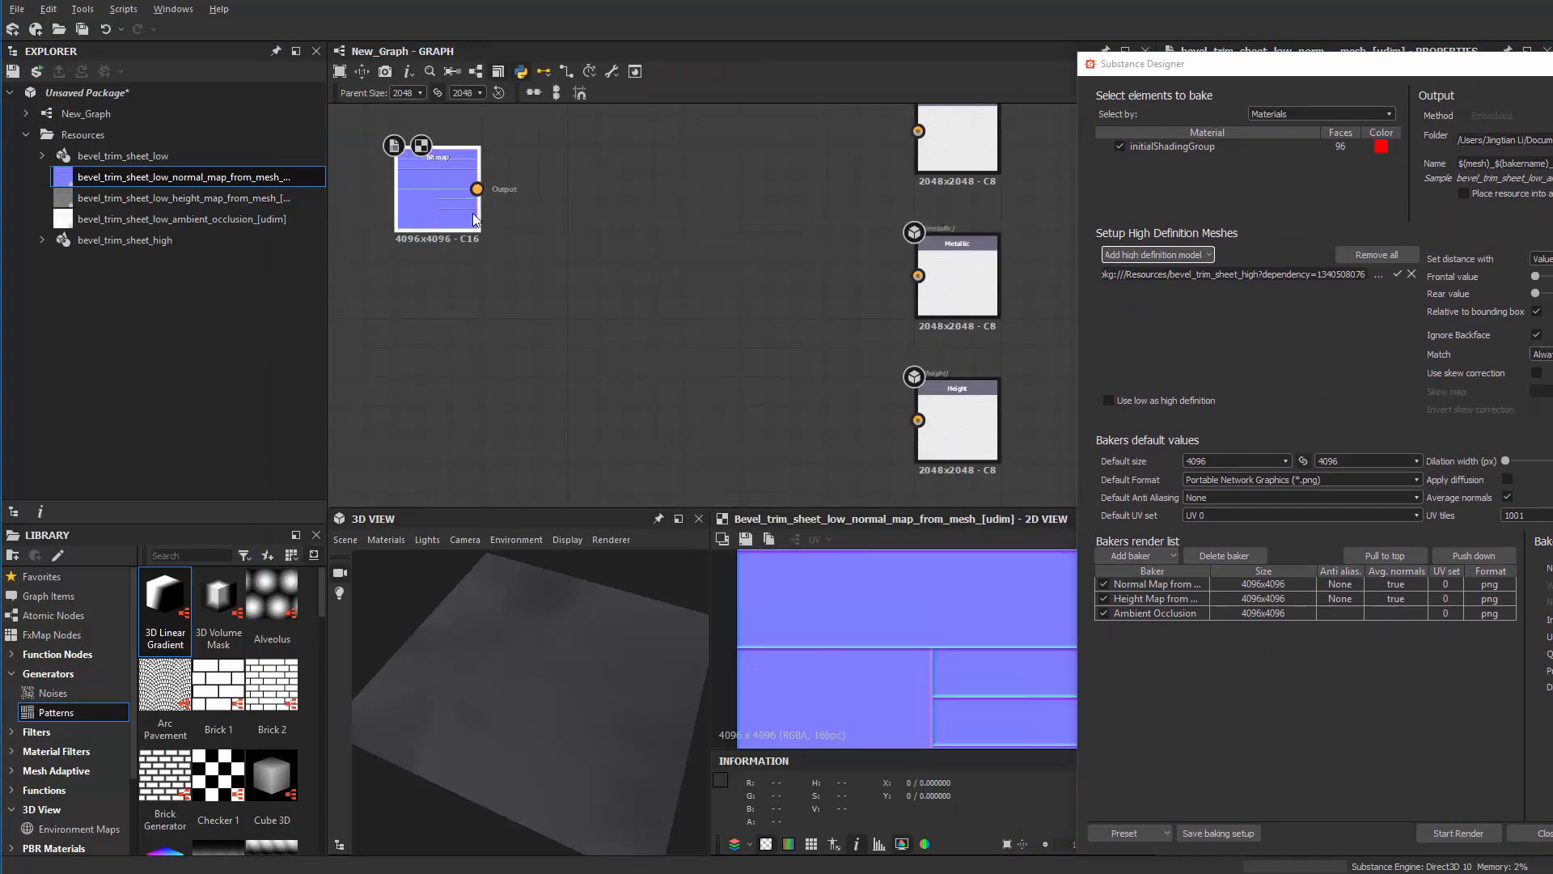
drag(441, 194, 643, 364)
scroll(801, 401, up, 1)
middle_drag(804, 406, 661, 484)
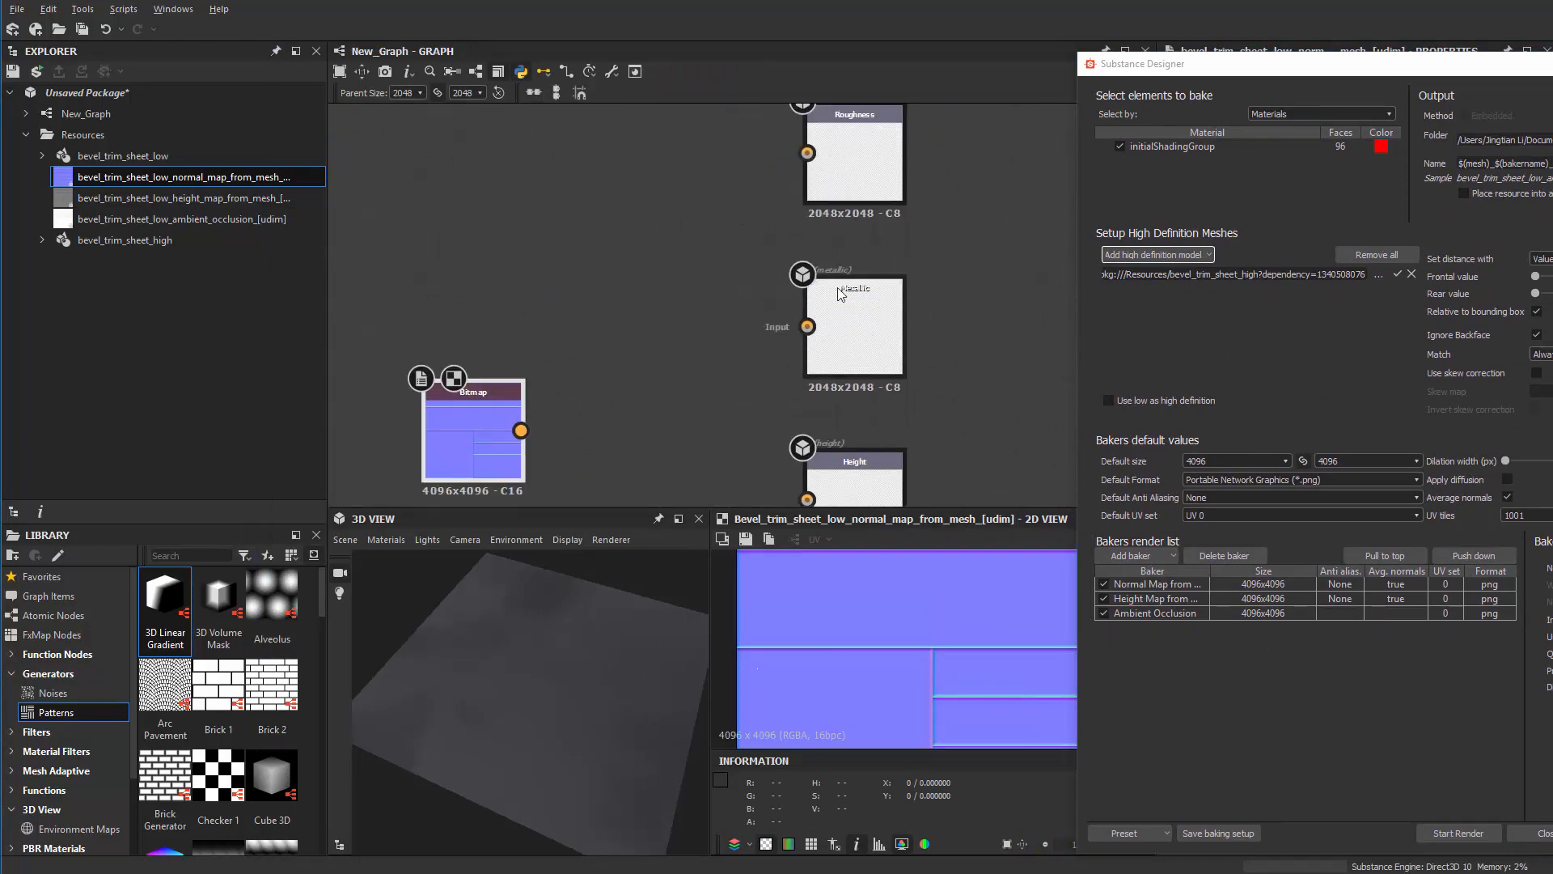
drag(1303, 59, 288, 372)
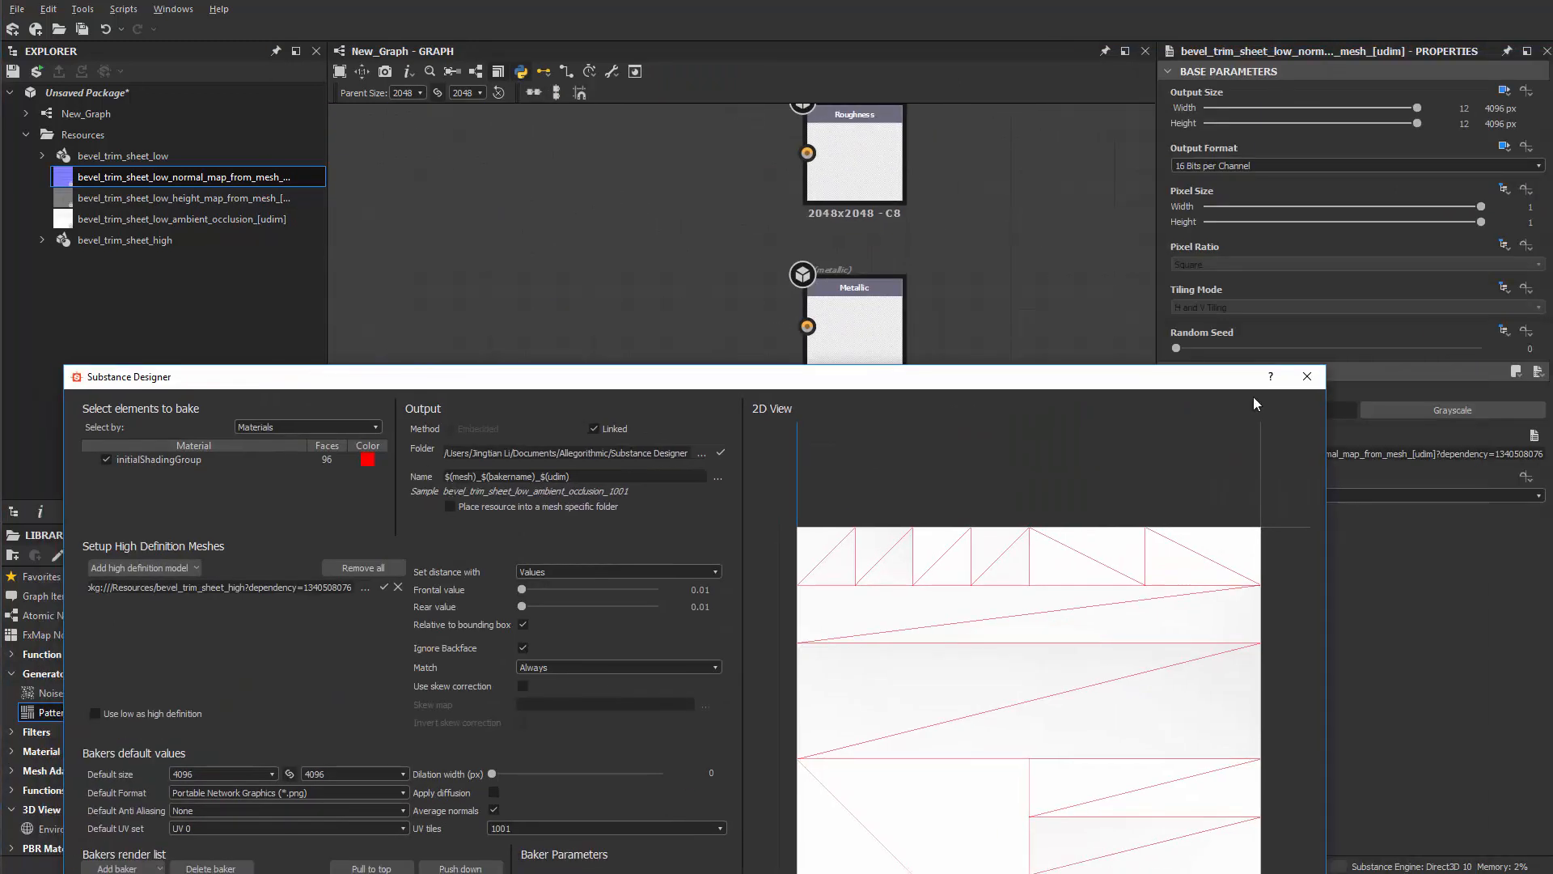
click(1309, 378)
Step: Wire the baked normal map into the Normal output and view the bevelled panels up close in 3D
drag(461, 458, 670, 320)
middle_drag(704, 199, 664, 389)
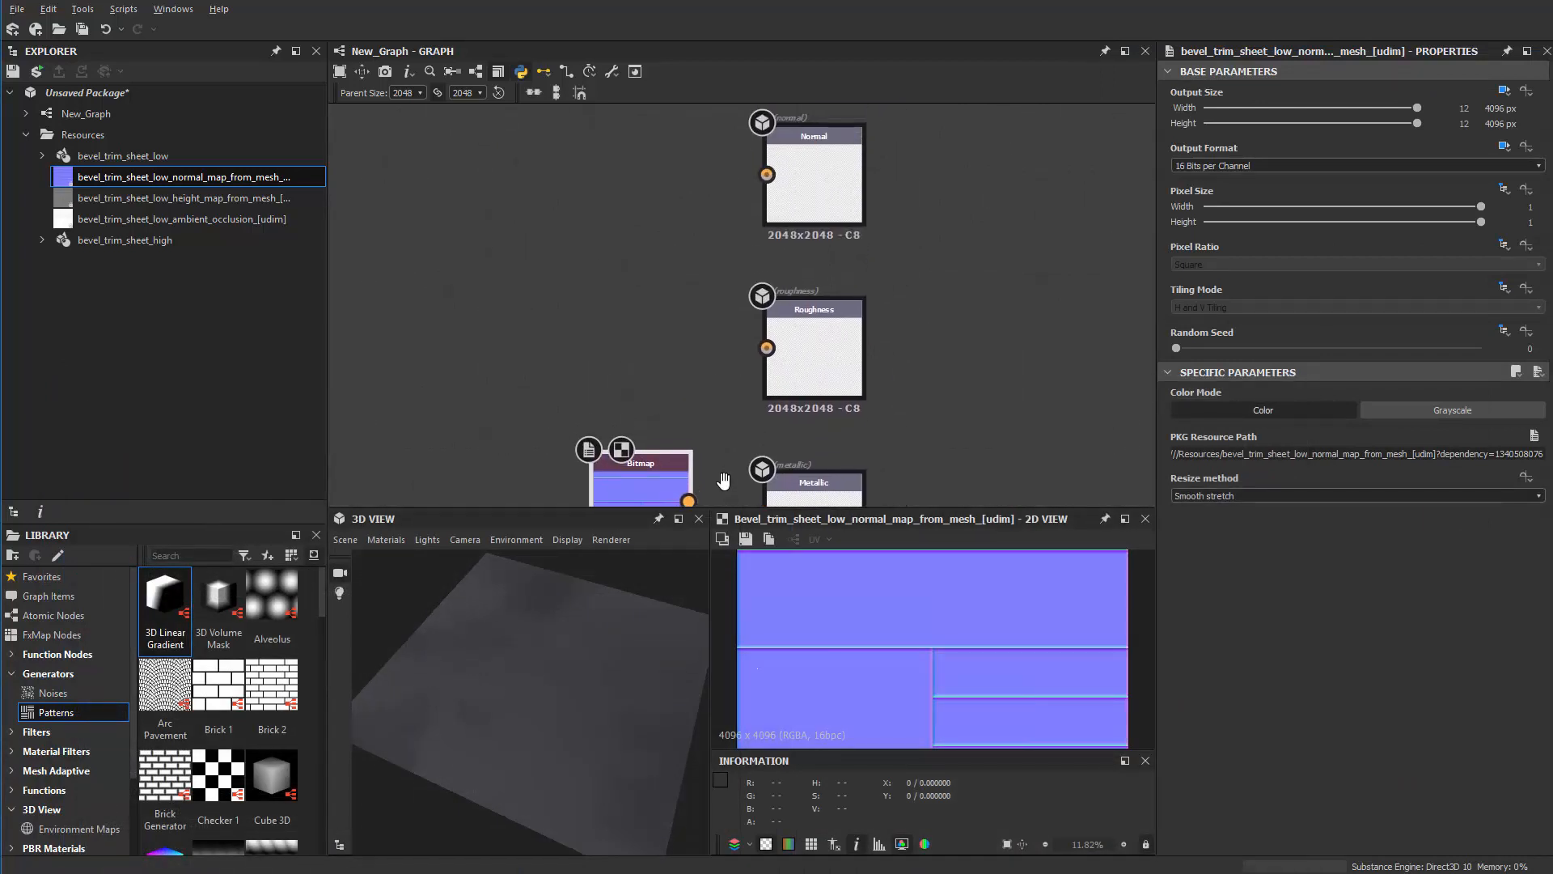
drag(647, 461, 765, 170)
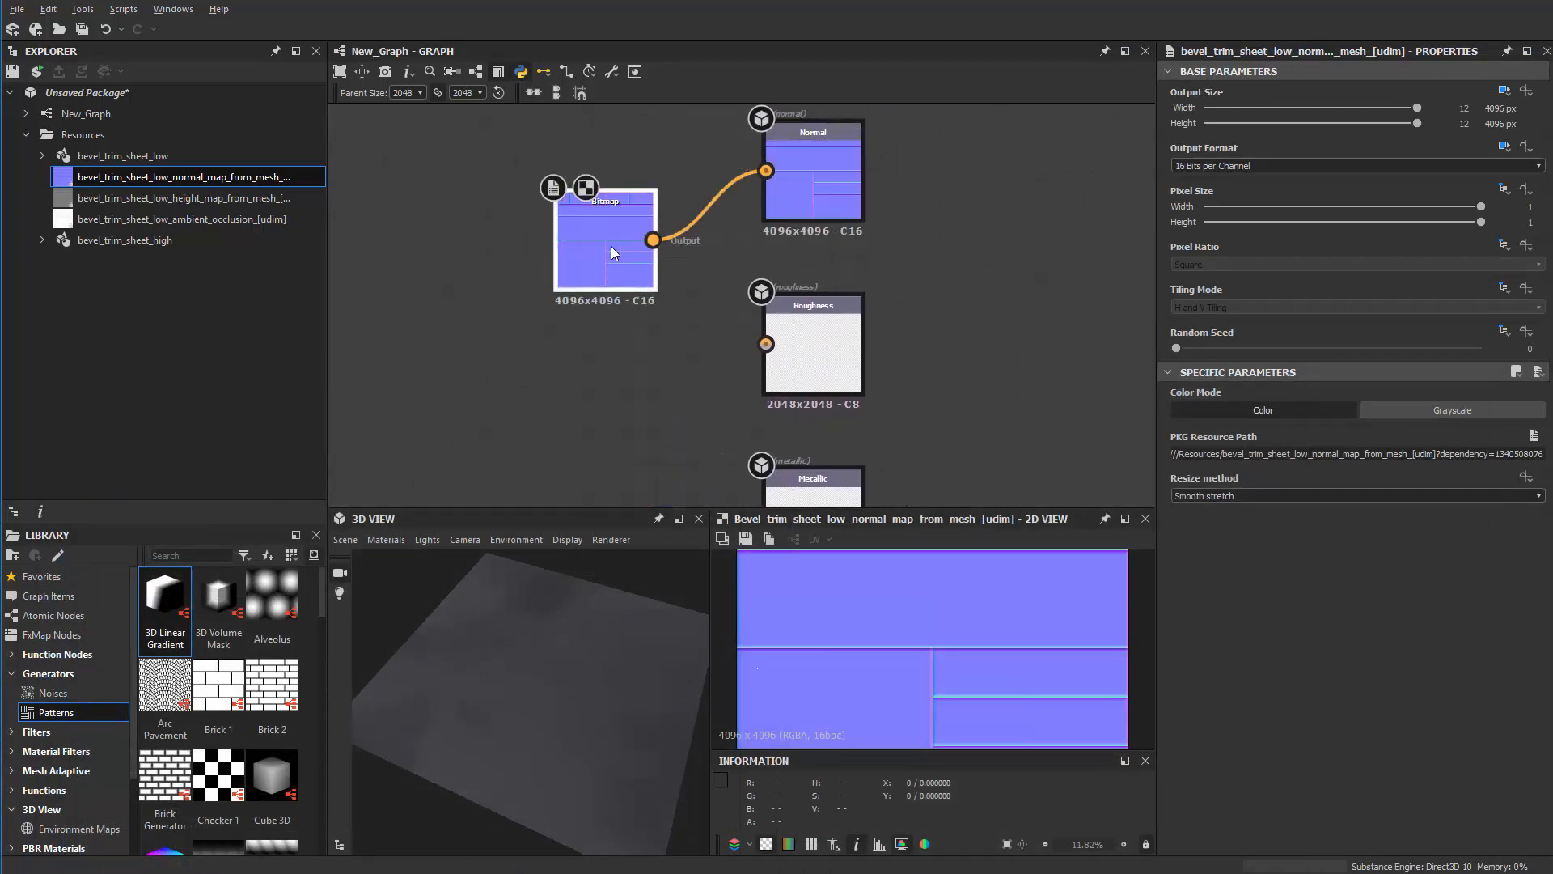
scroll(525, 693, up, 4)
drag(526, 694, 862, 715)
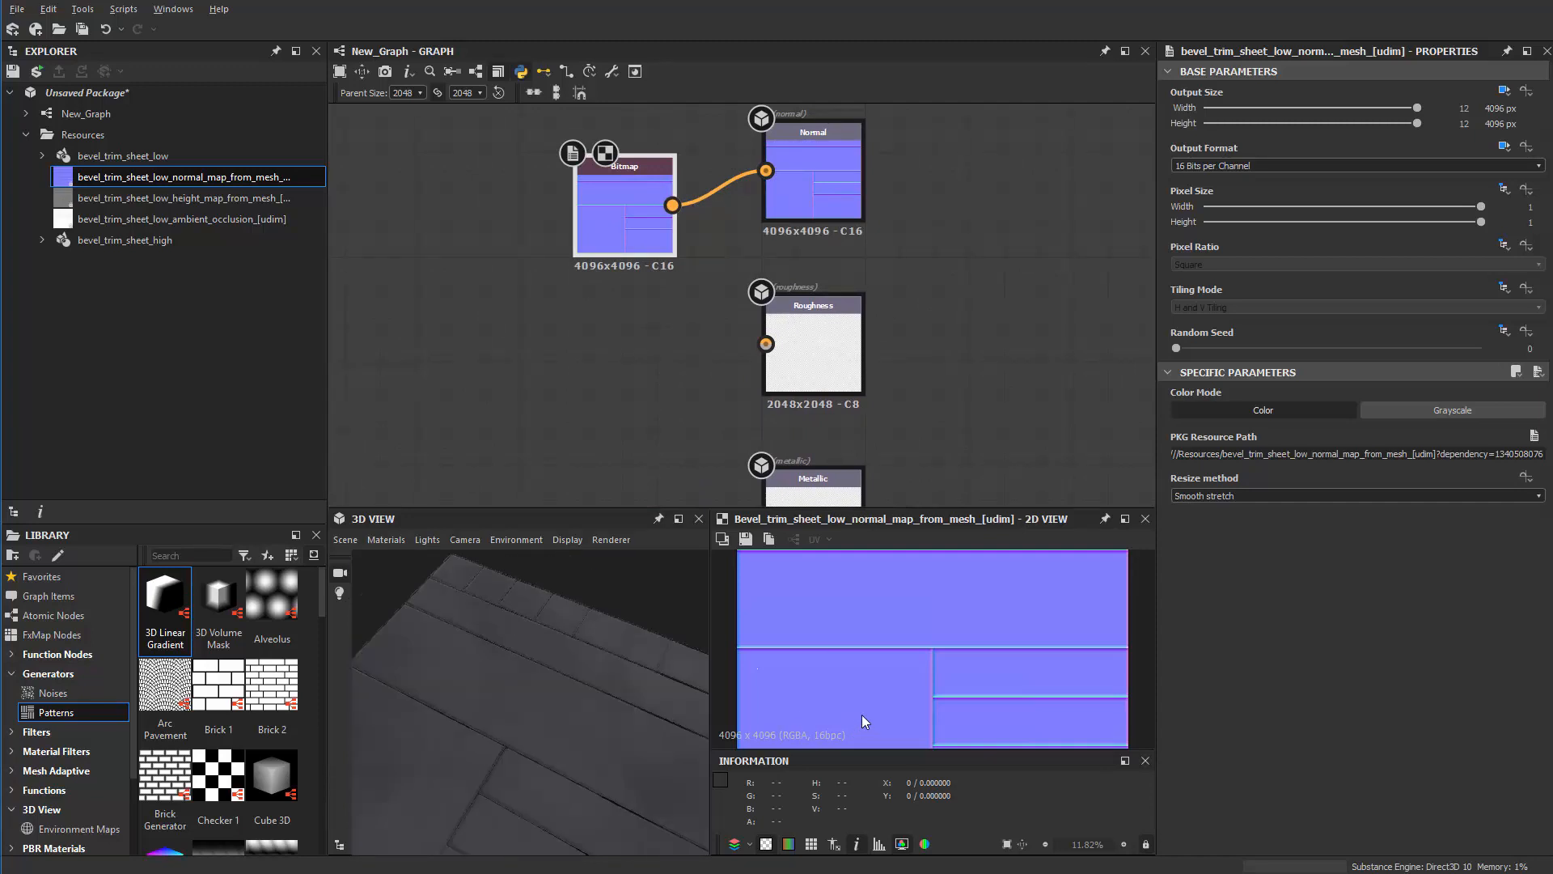
scroll(579, 727, up, 3)
drag(579, 728, 430, 548)
scroll(672, 382, down, 2)
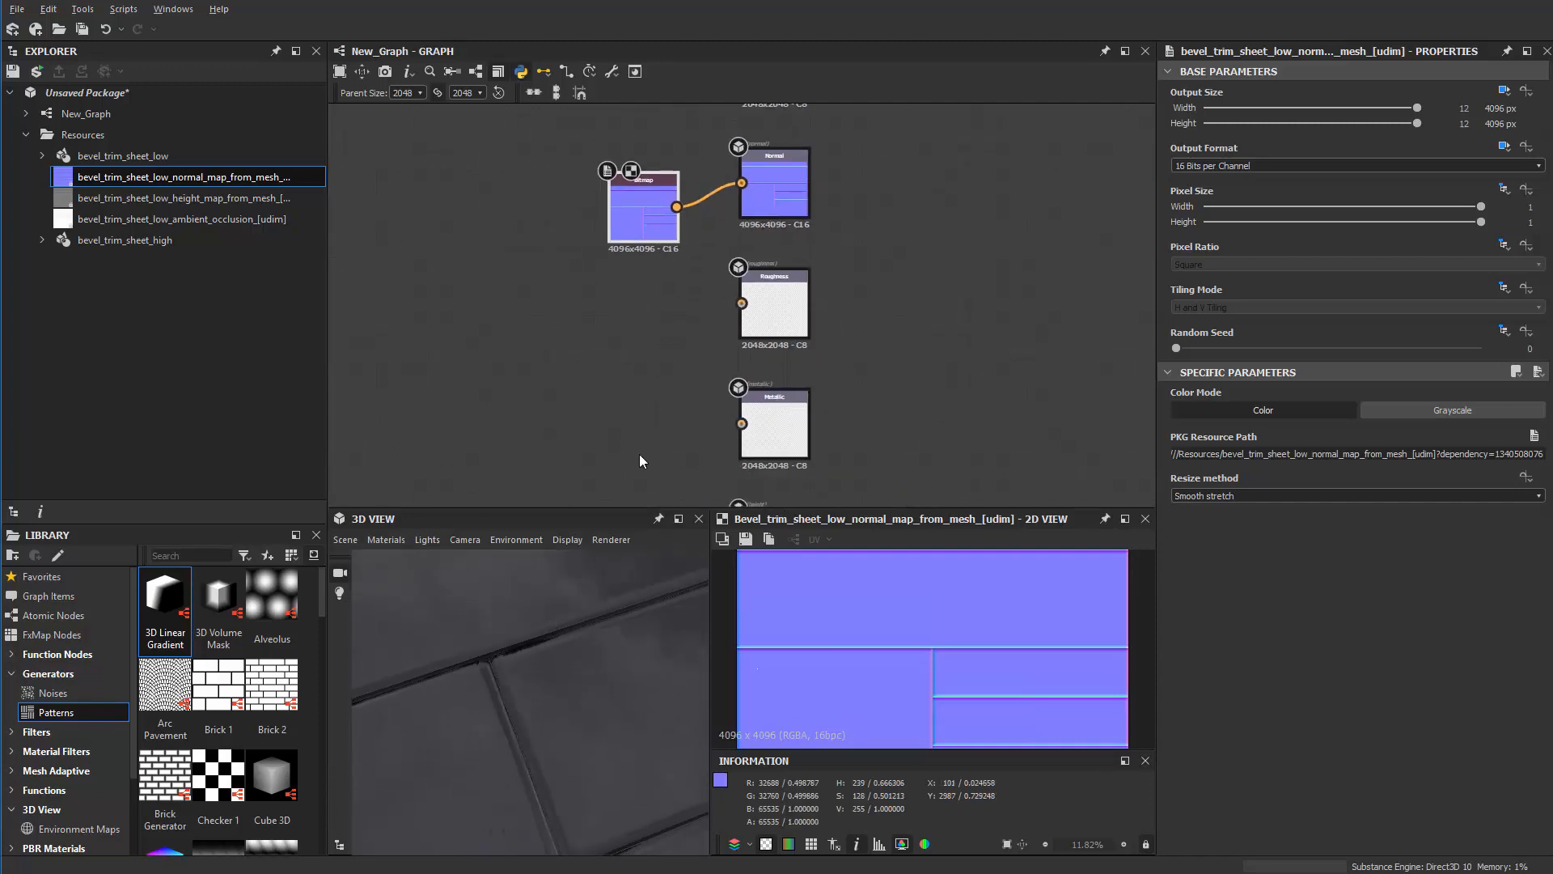
Step: Enlarge the 3D and 2D preview panels by dragging their splitters
drag(628, 508, 629, 267)
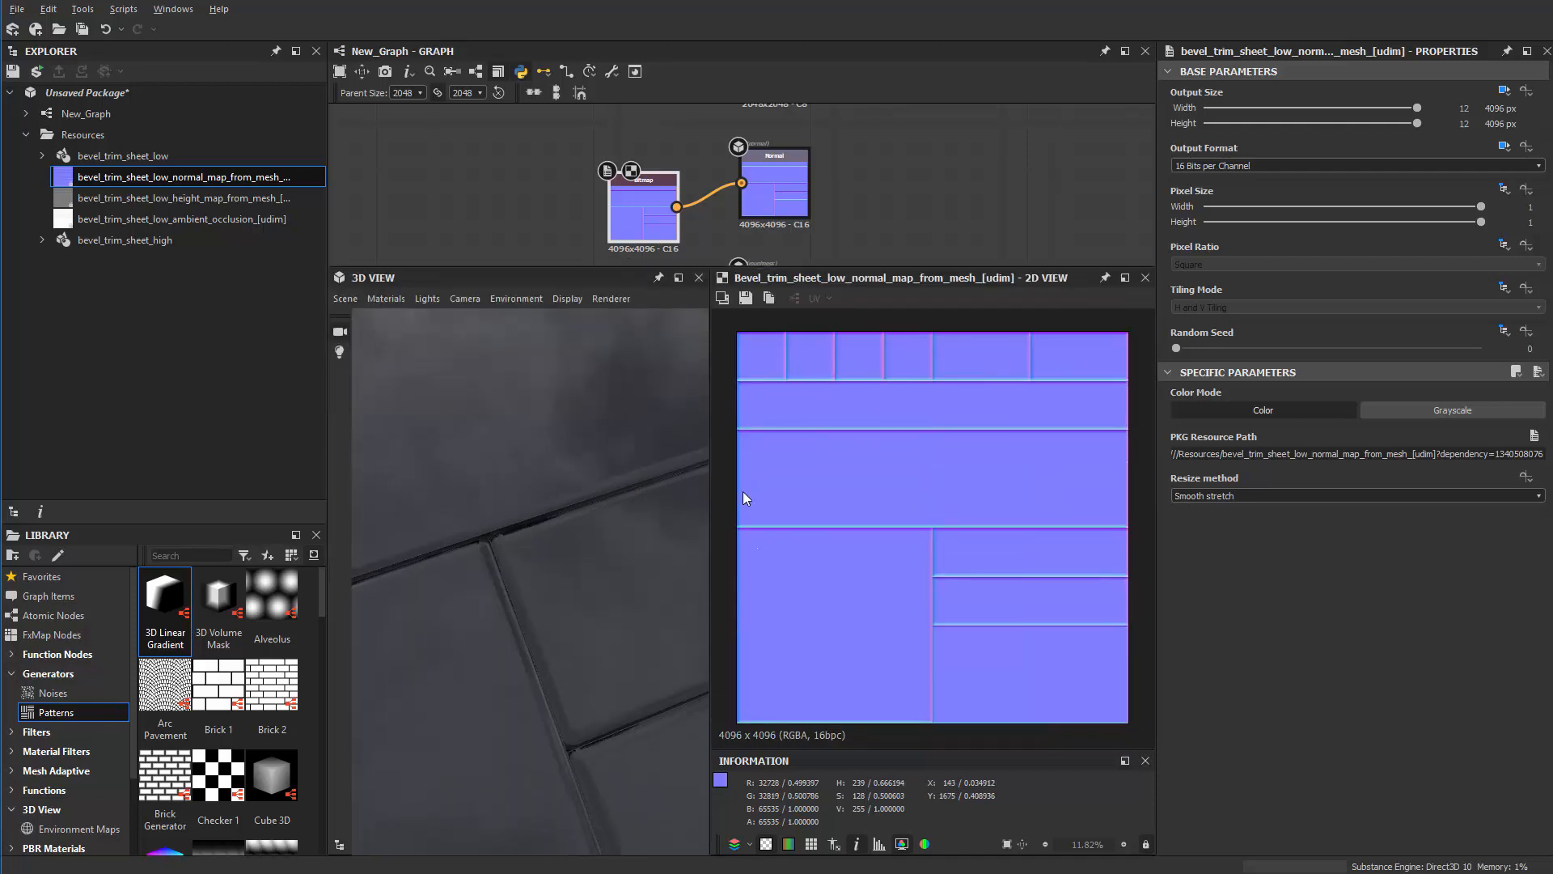
drag(707, 486, 711, 485)
drag(844, 496, 764, 518)
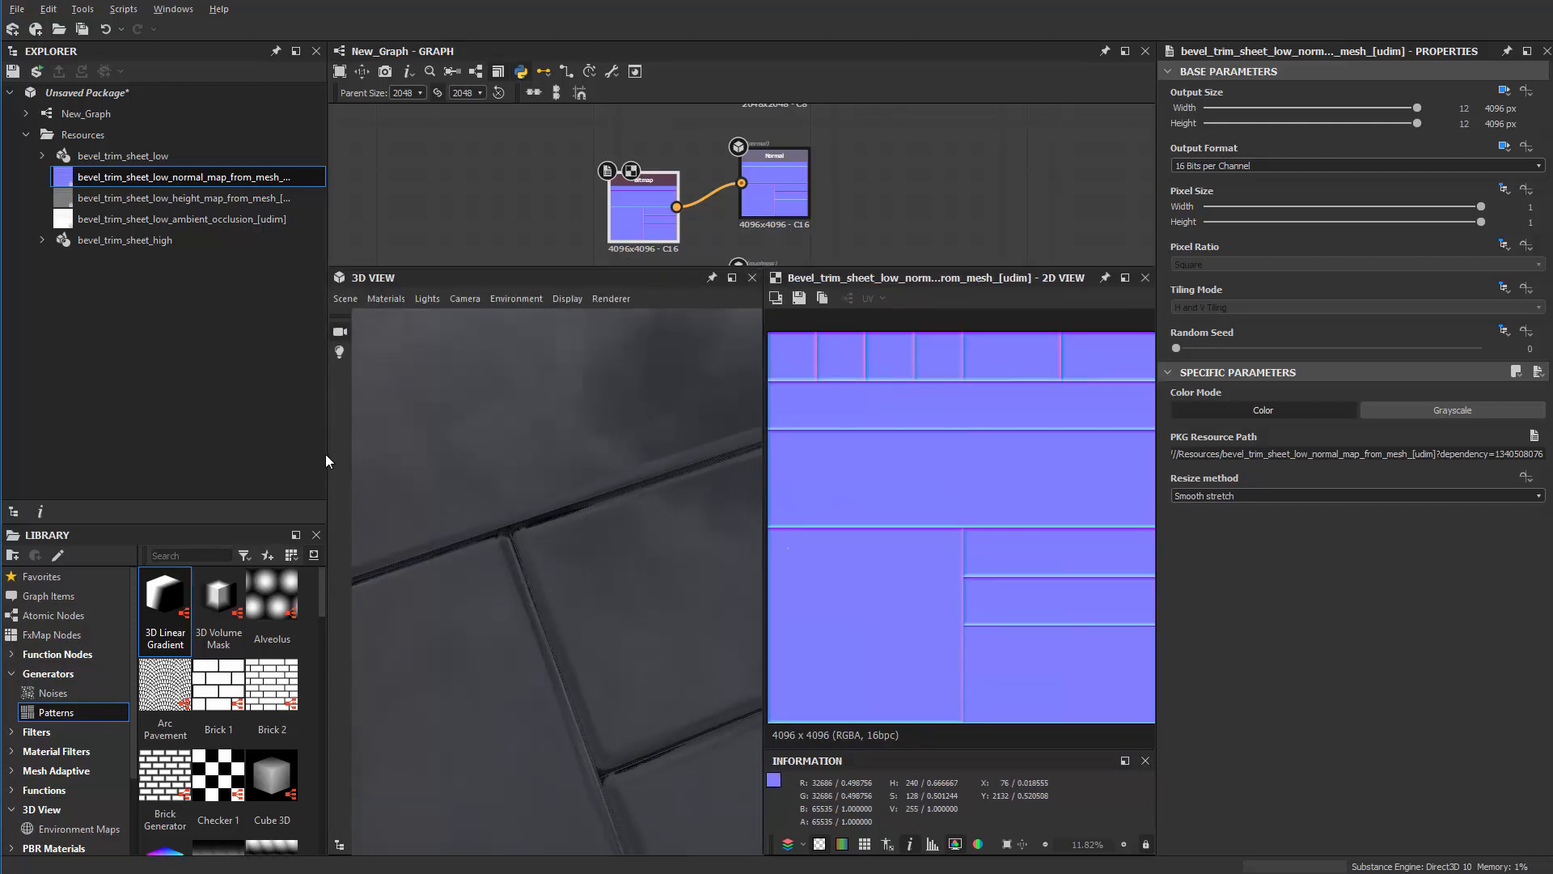
drag(327, 454, 144, 477)
Step: Inspect the normal map's seams, fit it in the 2D view, and select the Normal output node
scroll(347, 562, down, 3)
drag(348, 561, 434, 580)
scroll(479, 628, down, 2)
scroll(403, 599, up, 3)
scroll(434, 580, up, 2)
scroll(455, 249, up, 2)
scroll(872, 574, up, 8)
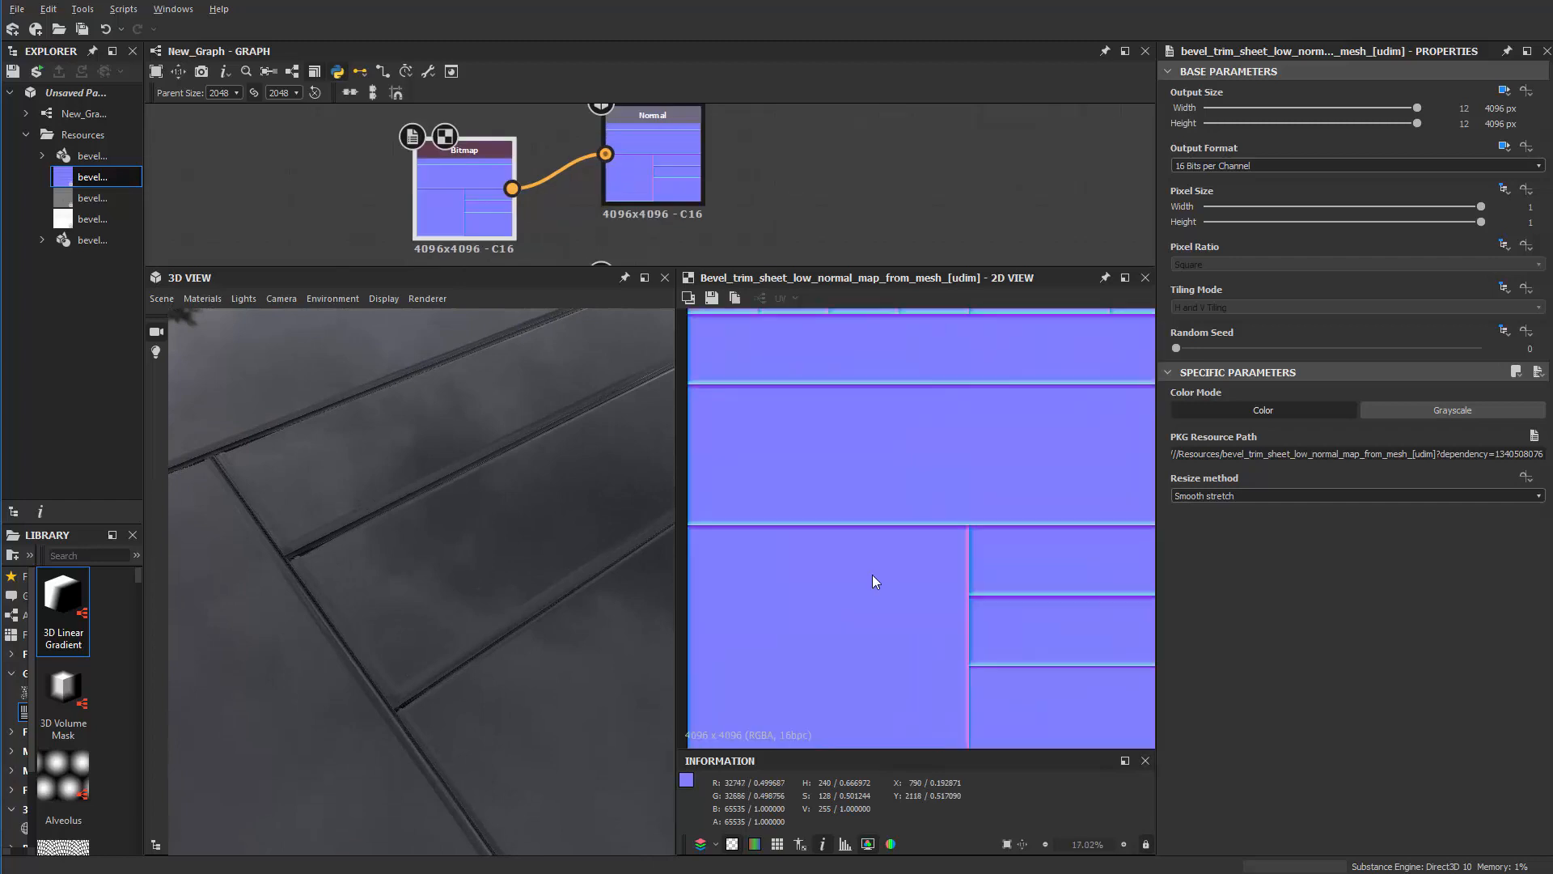
middle_drag(1019, 459, 847, 629)
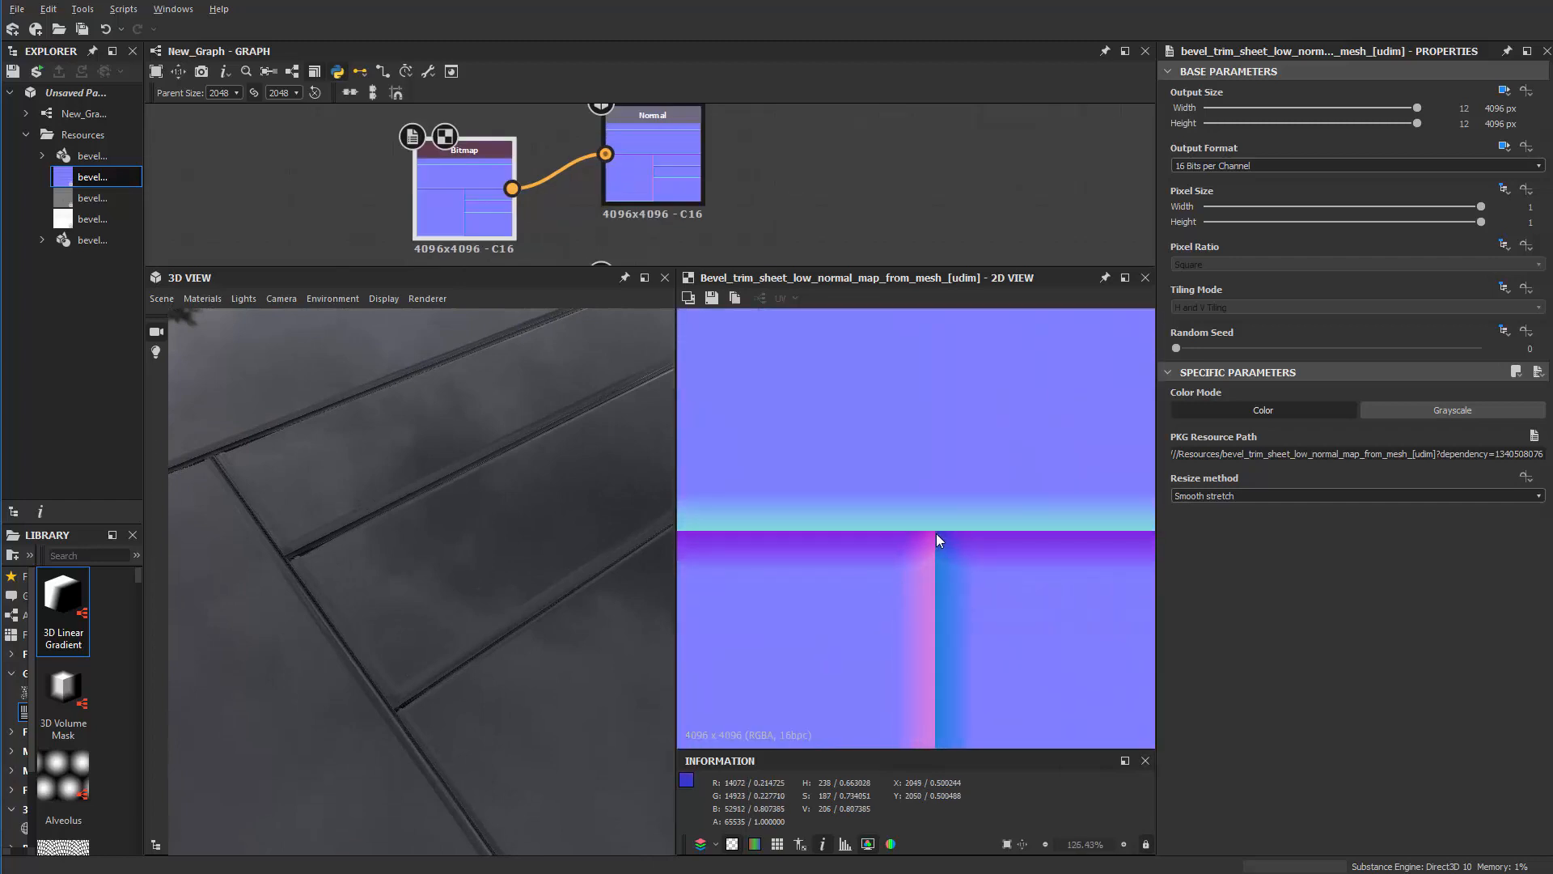
scroll(936, 530, down, 10)
key(f)
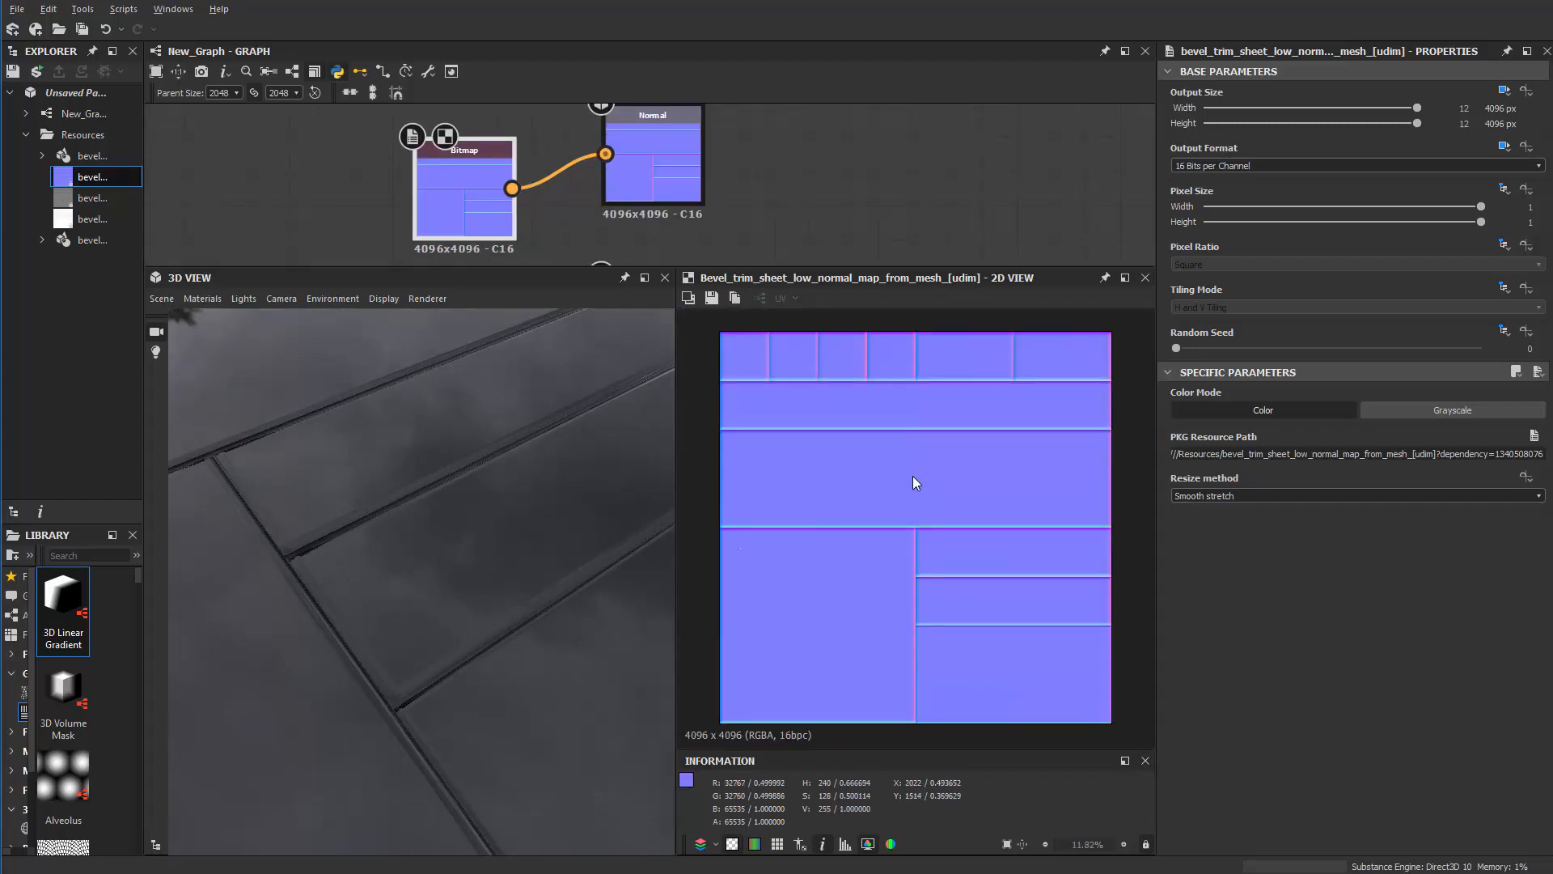
scroll(915, 562, up, 4)
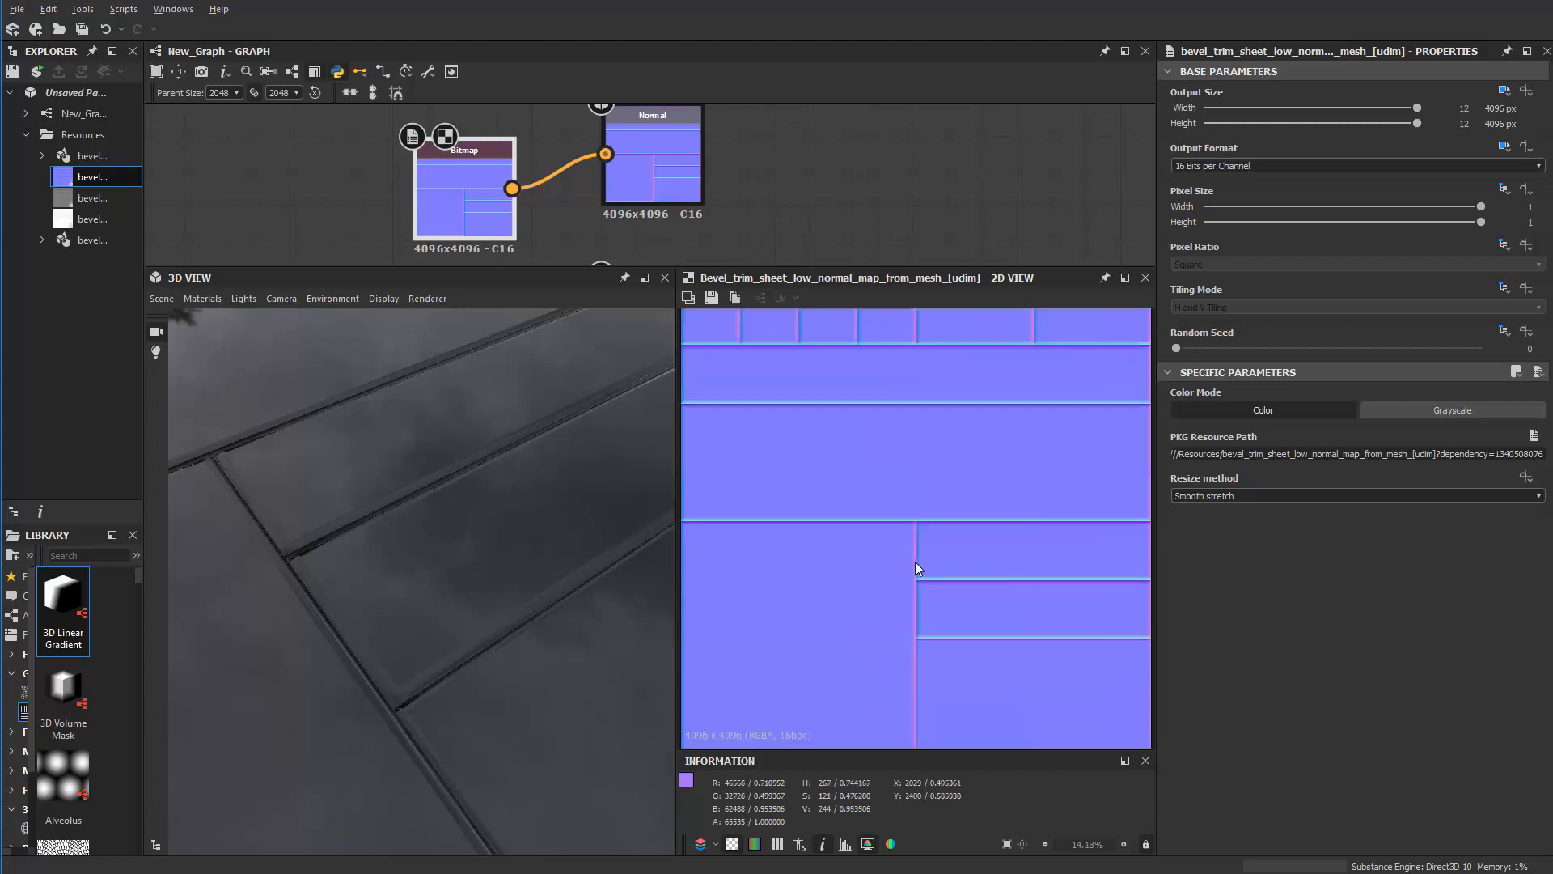
scroll(908, 437, down, 5)
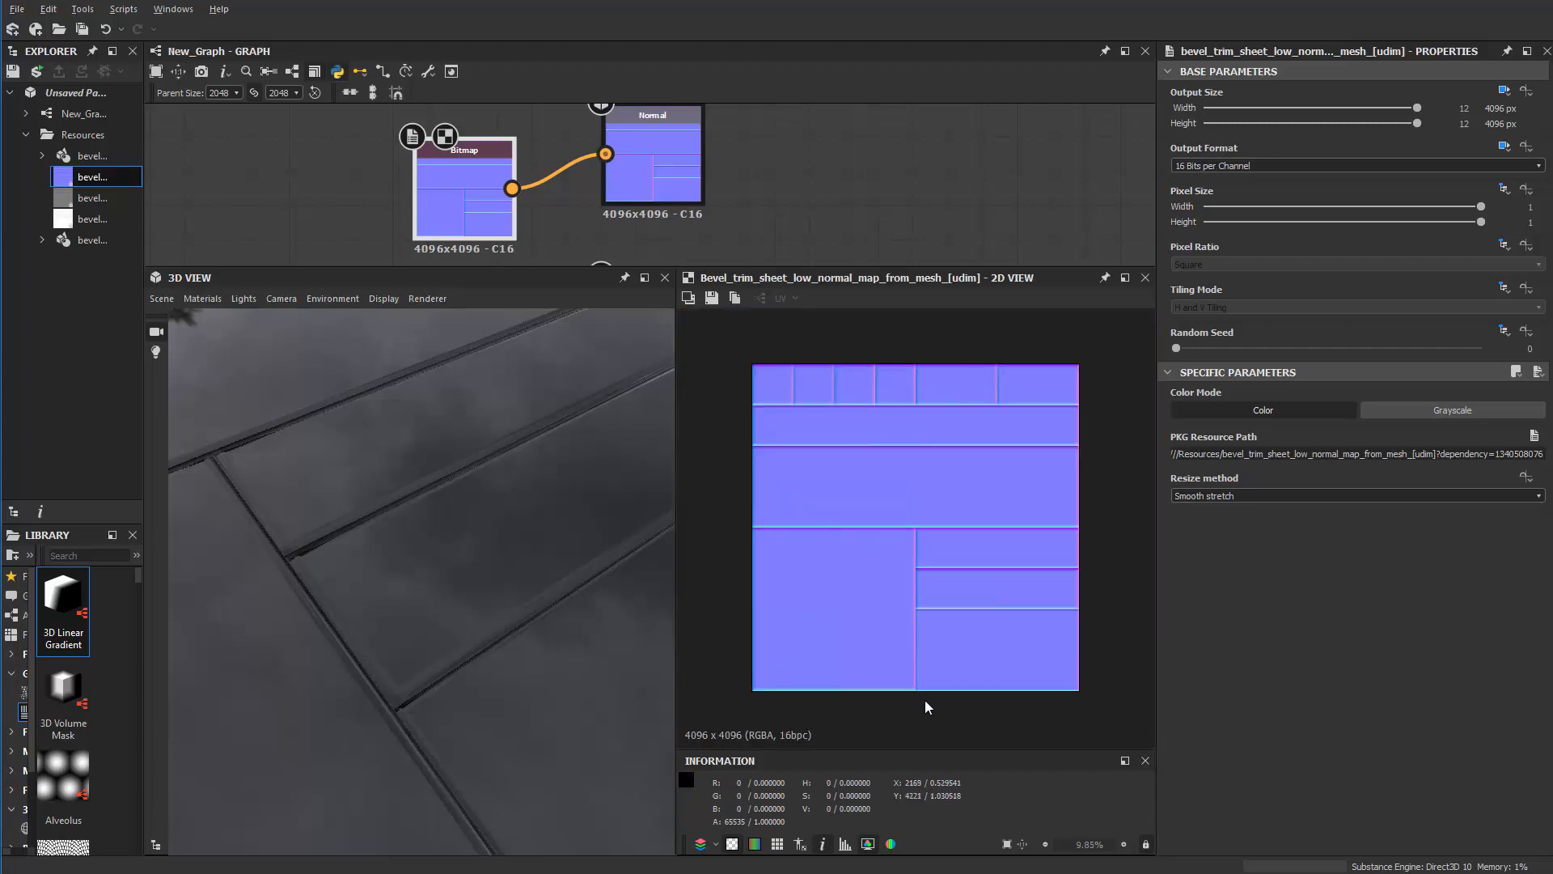
middle_drag(741, 203, 785, 221)
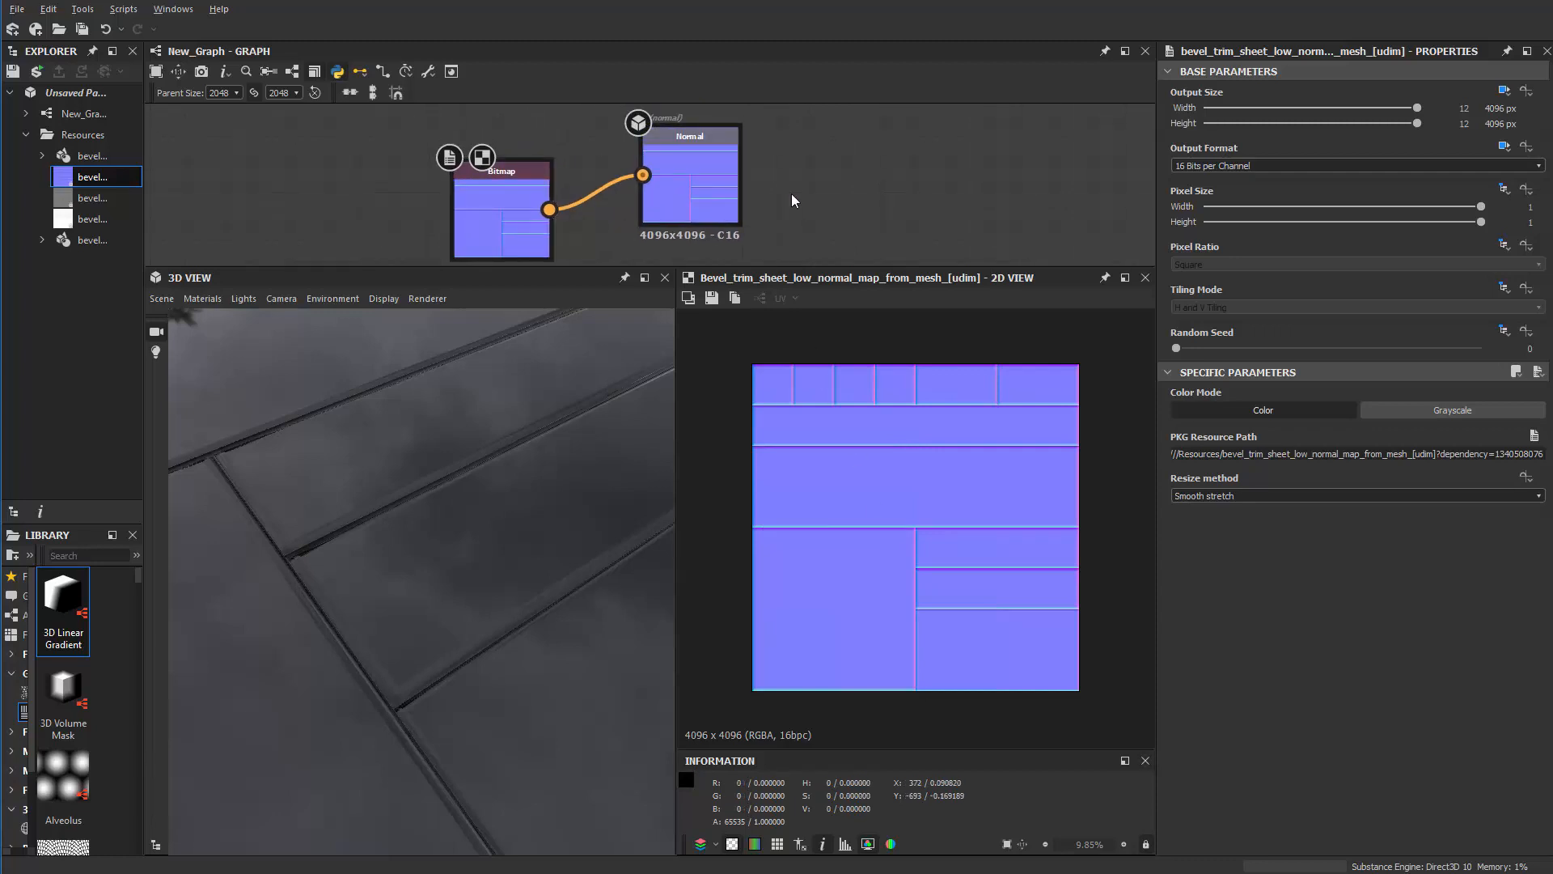
click(728, 192)
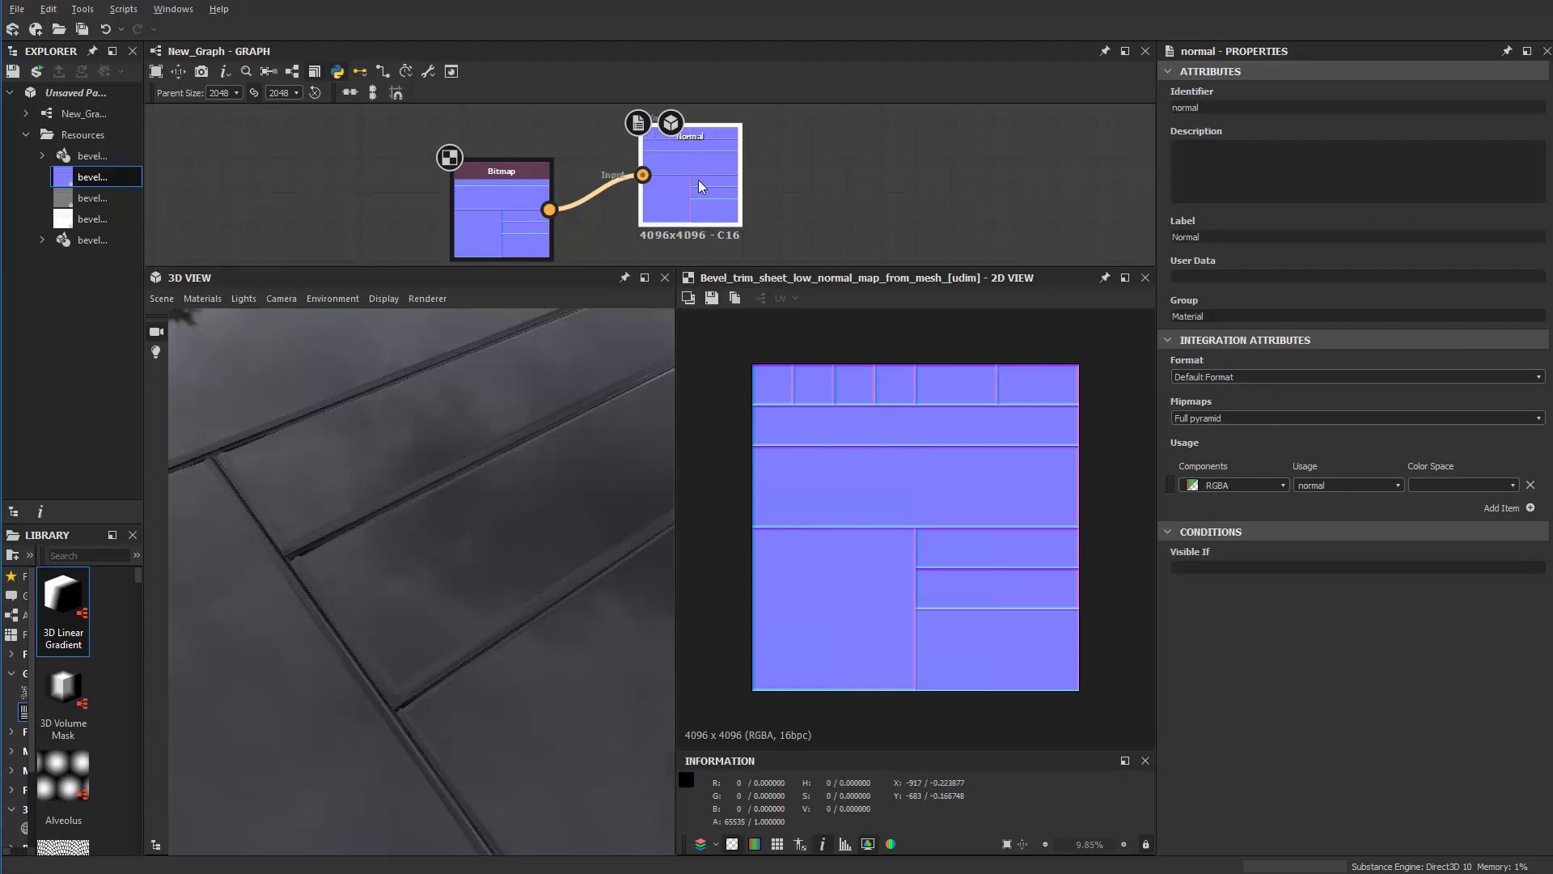
Step: Show the Normal output in the 2D view and start saving it as a JPEG in the mdularity folder
double_click(697, 180)
click(712, 299)
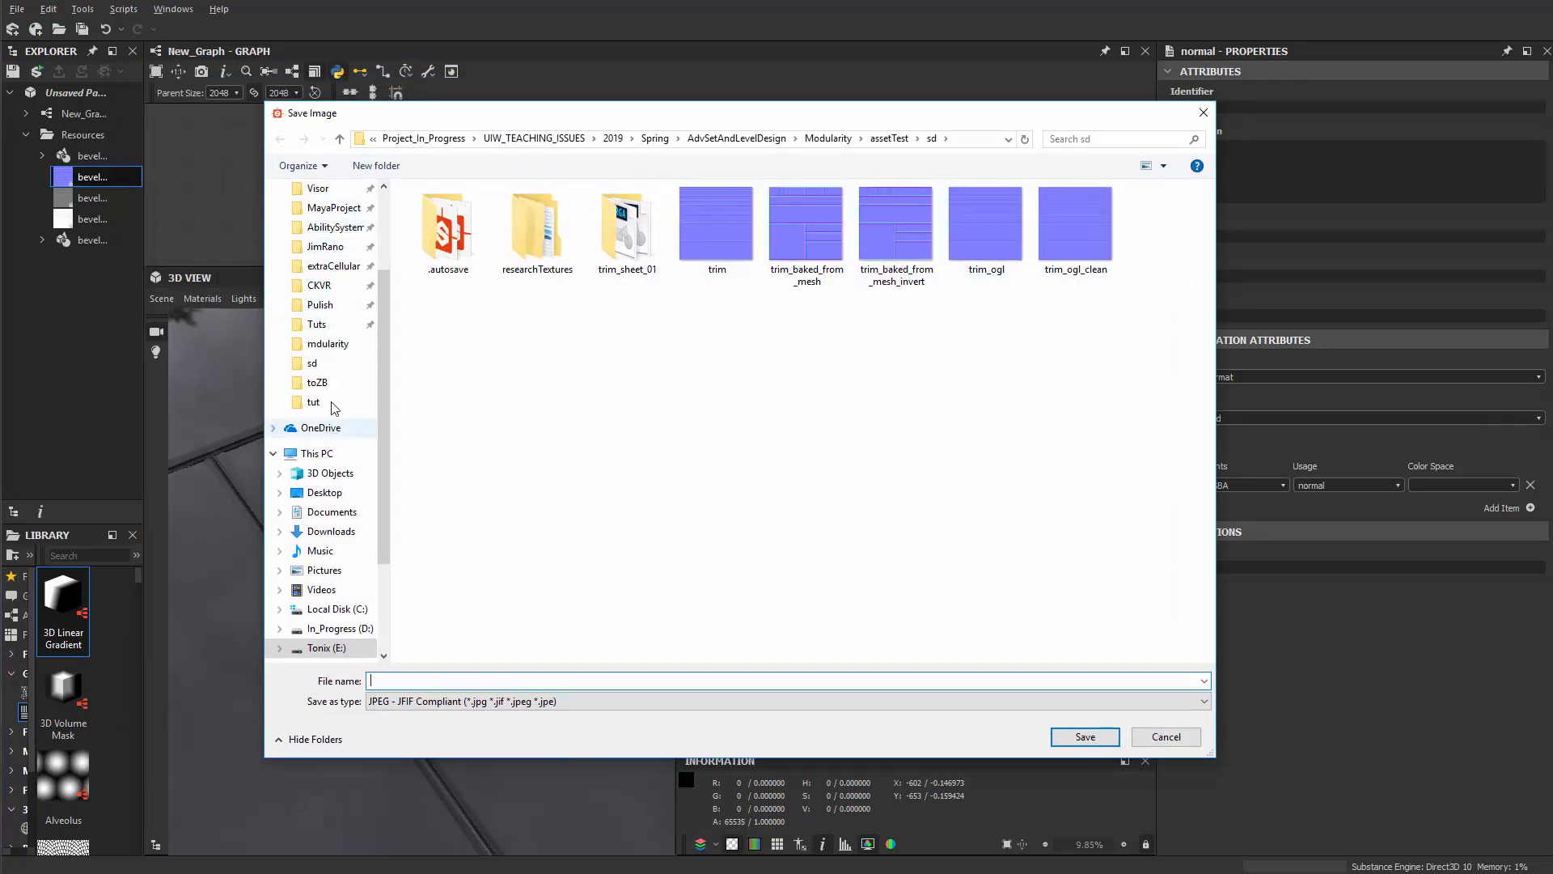
scroll(331, 453, up, 1)
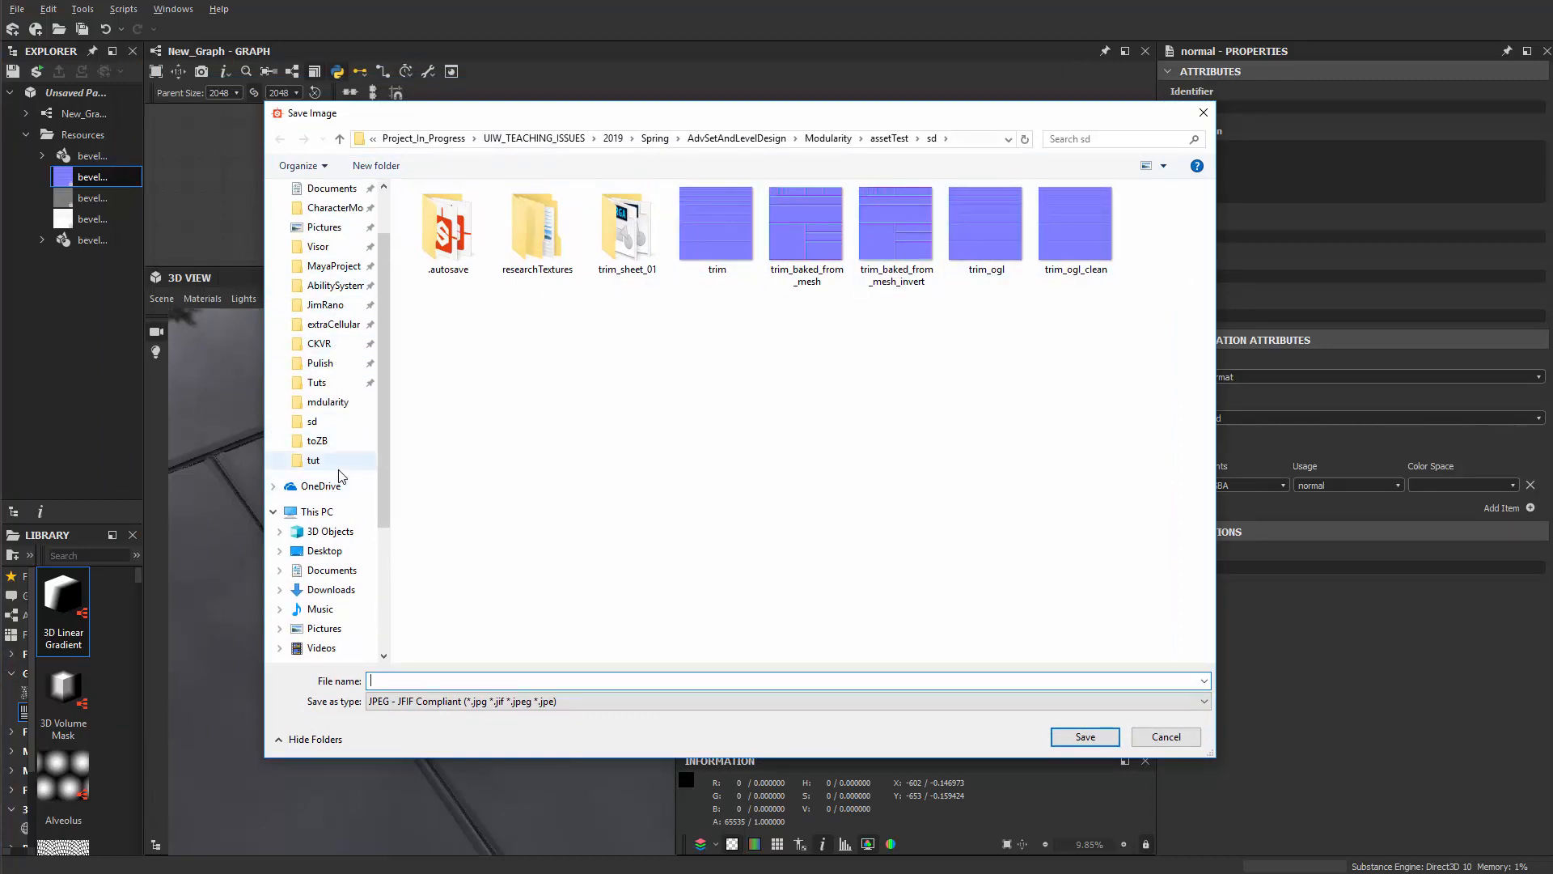
click(331, 404)
click(499, 679)
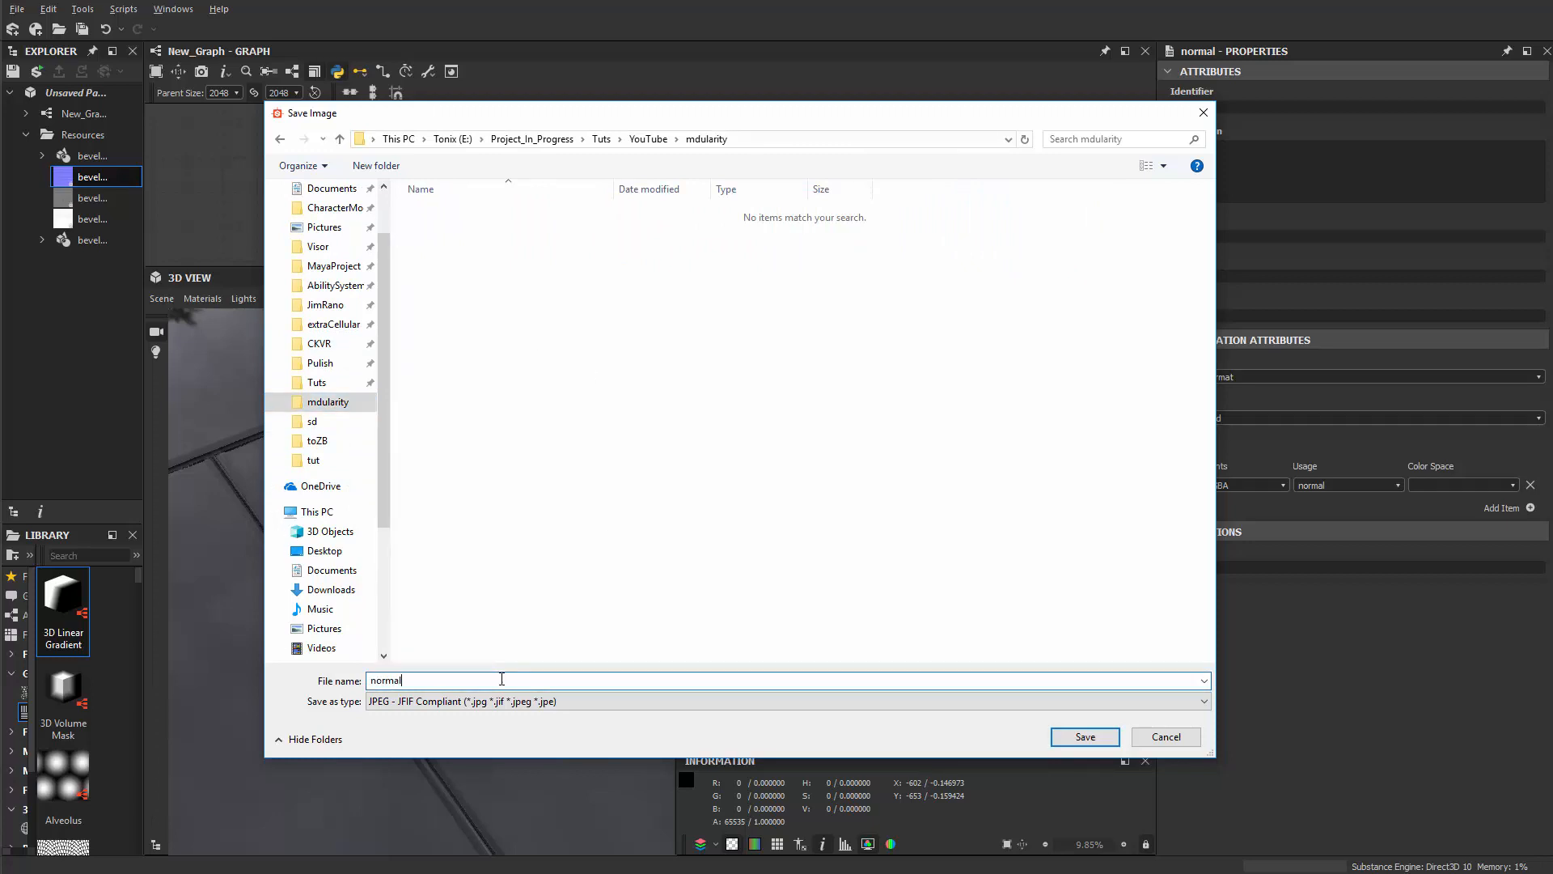
text(no)
key(BackSpace)
key(BackSpace)
text(trimbevel_)
Step: Save the normal map JPEG, then in Maya hide the trim-sheet boxes and polySurface37, keeping pCube1 visible
click(1100, 737)
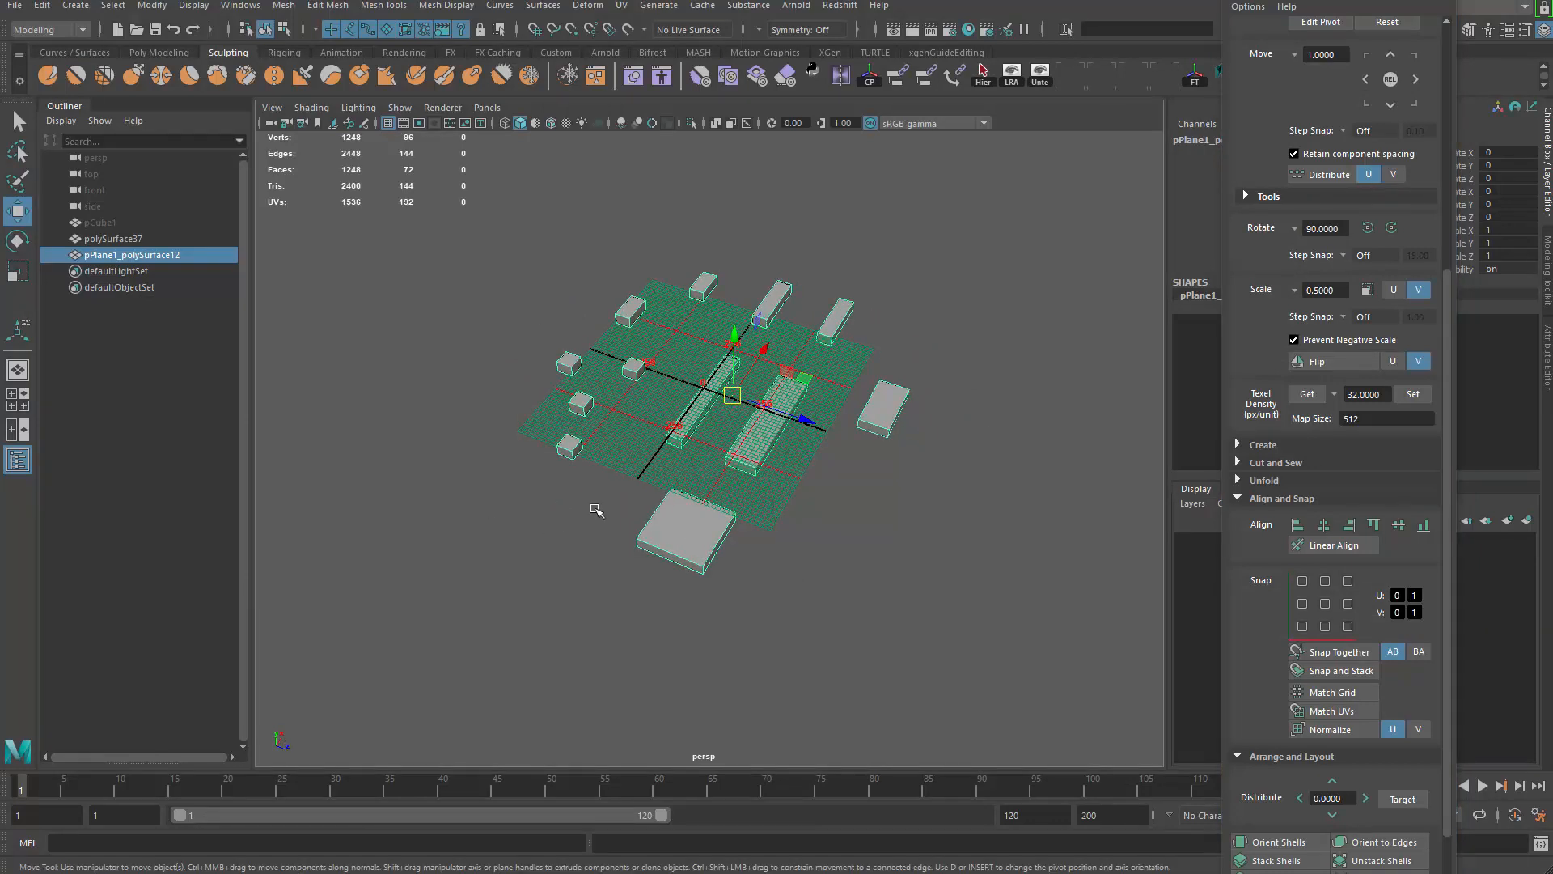
key(ctrl+h)
click(108, 241)
key(ctrl+h)
click(116, 227)
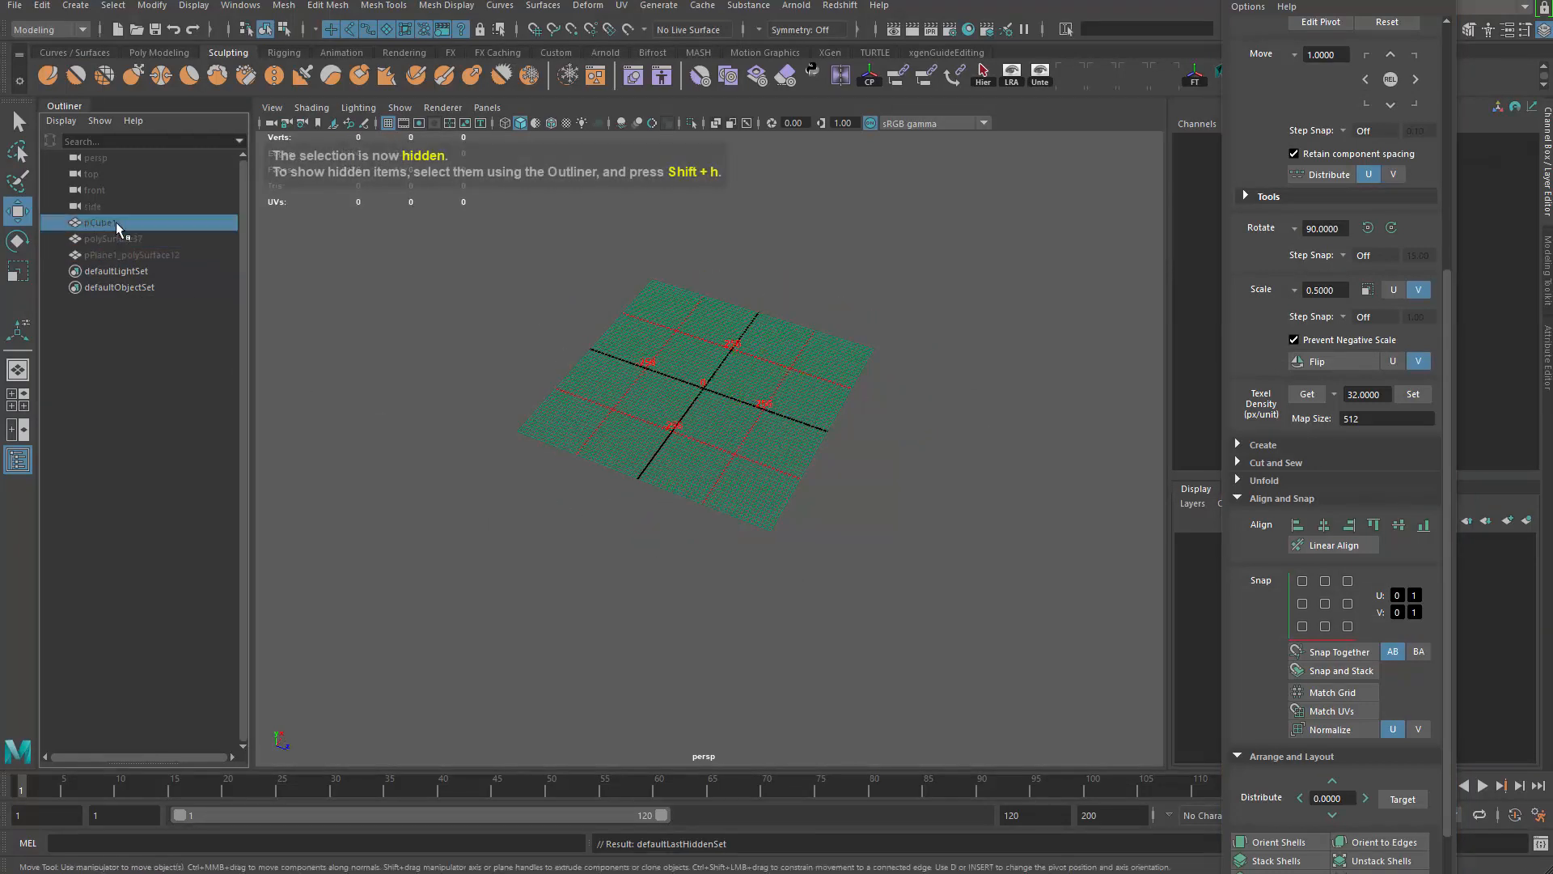
key(shift+h)
scroll(691, 448, up, 5)
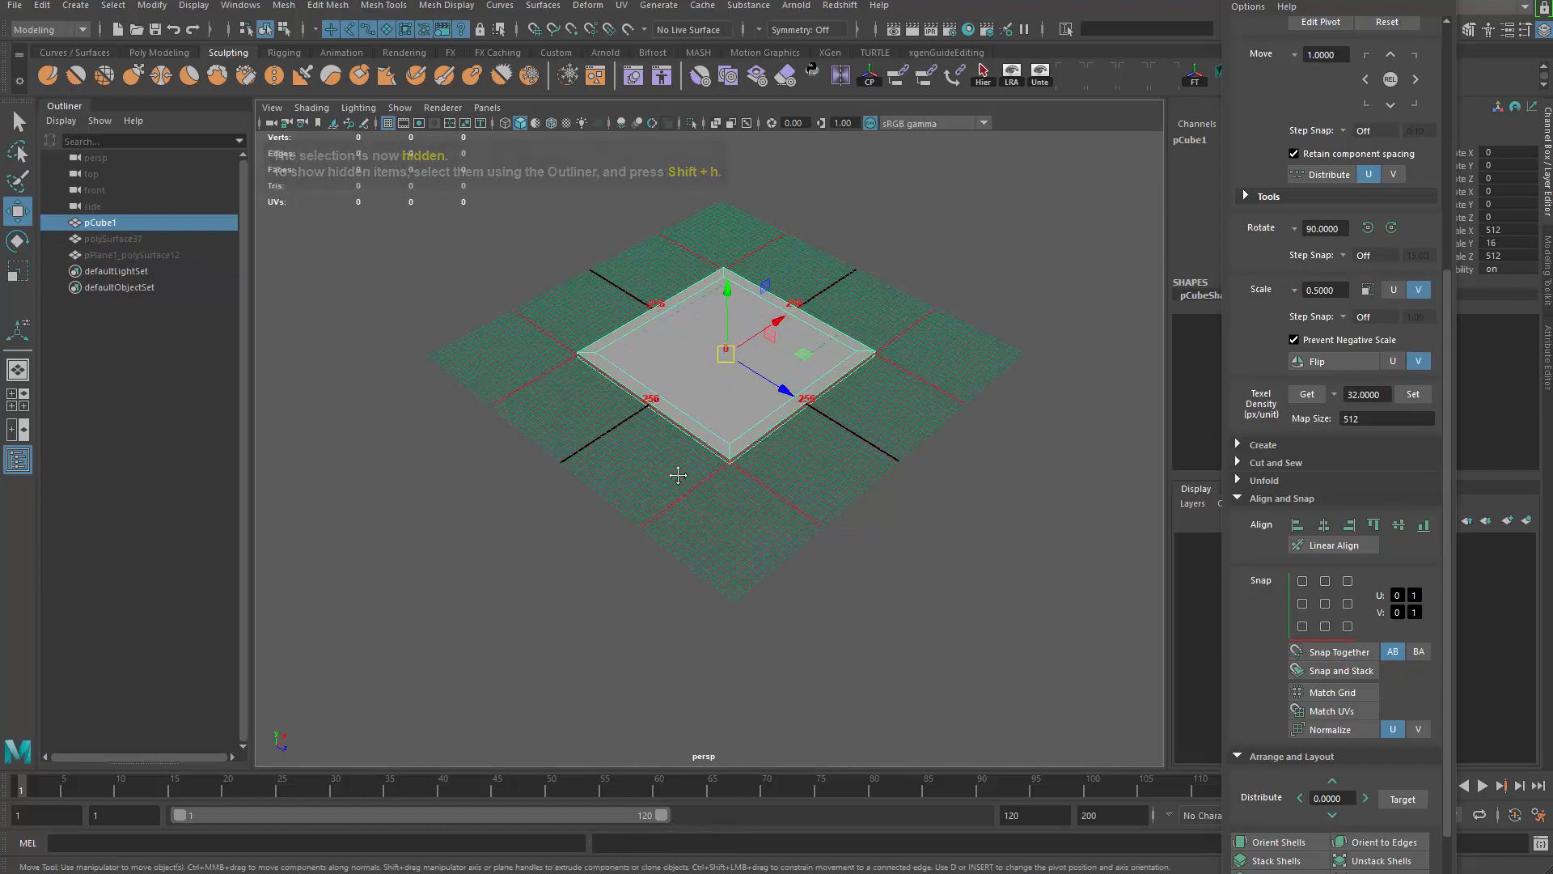
Step: Close the UV Toolkit and frame the bevelled slab in the viewport
click(1438, 1)
alt+middle_drag(684, 377, 688, 397)
alt+right_drag(688, 397, 568, 427)
alt+drag(568, 427, 644, 360)
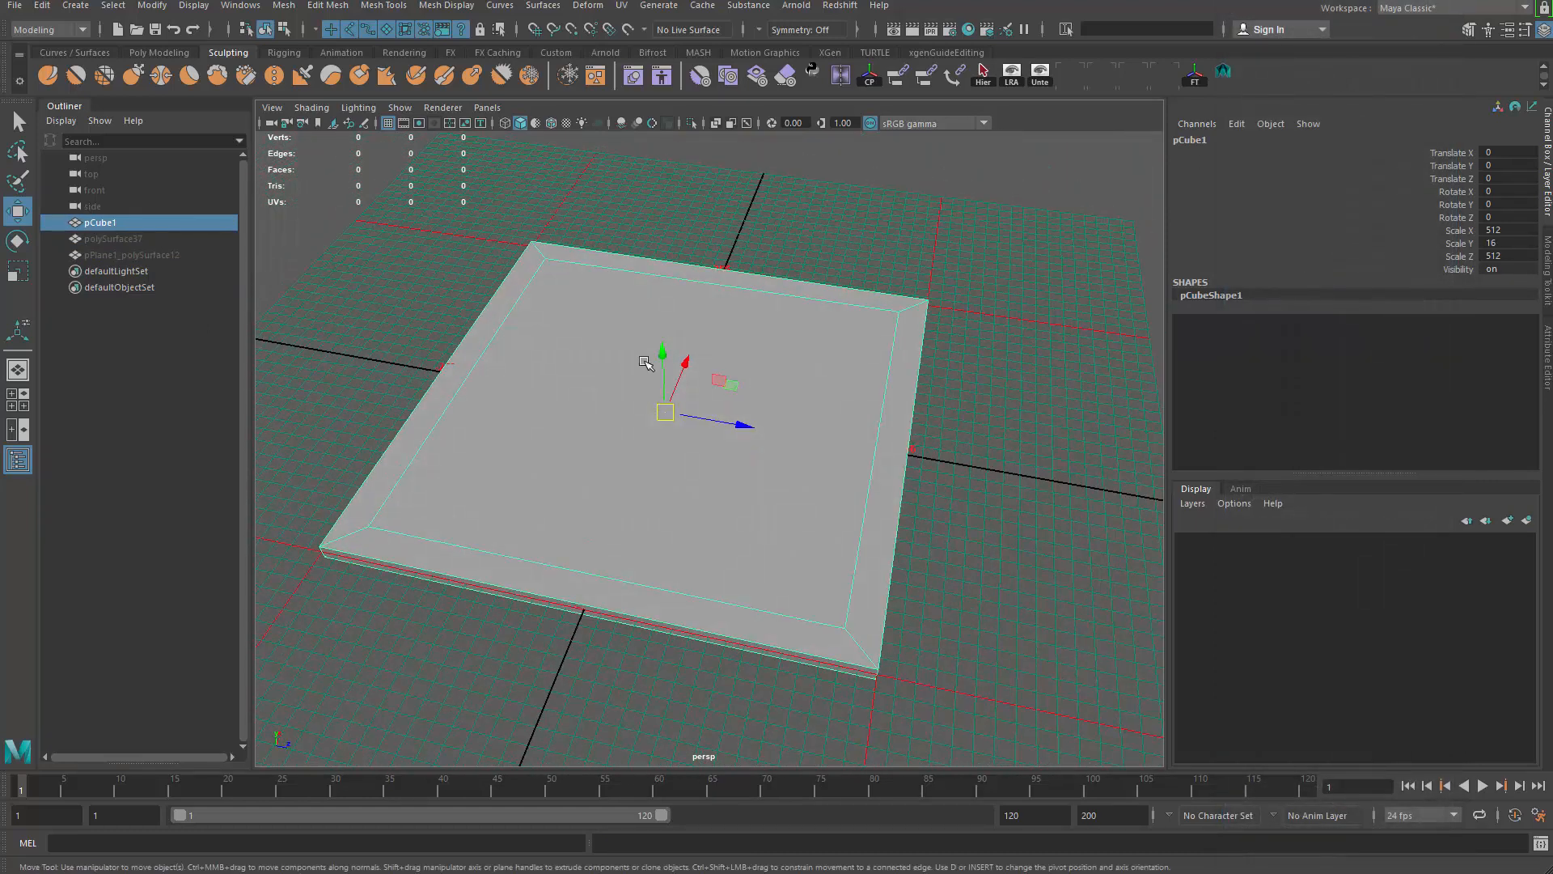
click(621, 5)
Step: Dock the UV Editor beside the perspective view and frame the slab's UVs
click(648, 32)
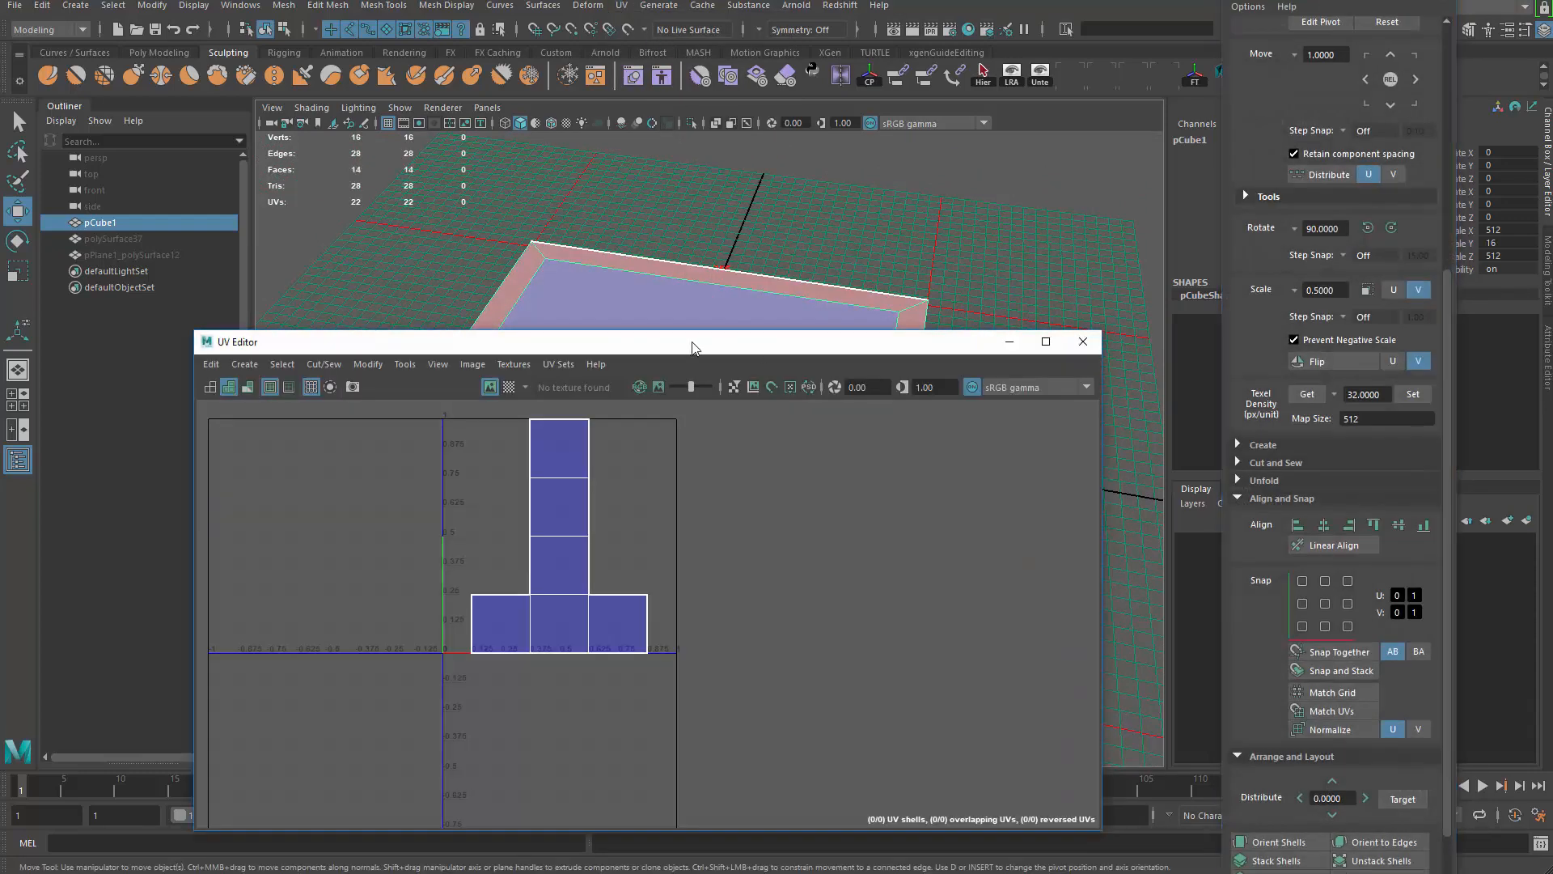
drag(689, 345, 0, 329)
alt+middle_drag(439, 409, 617, 402)
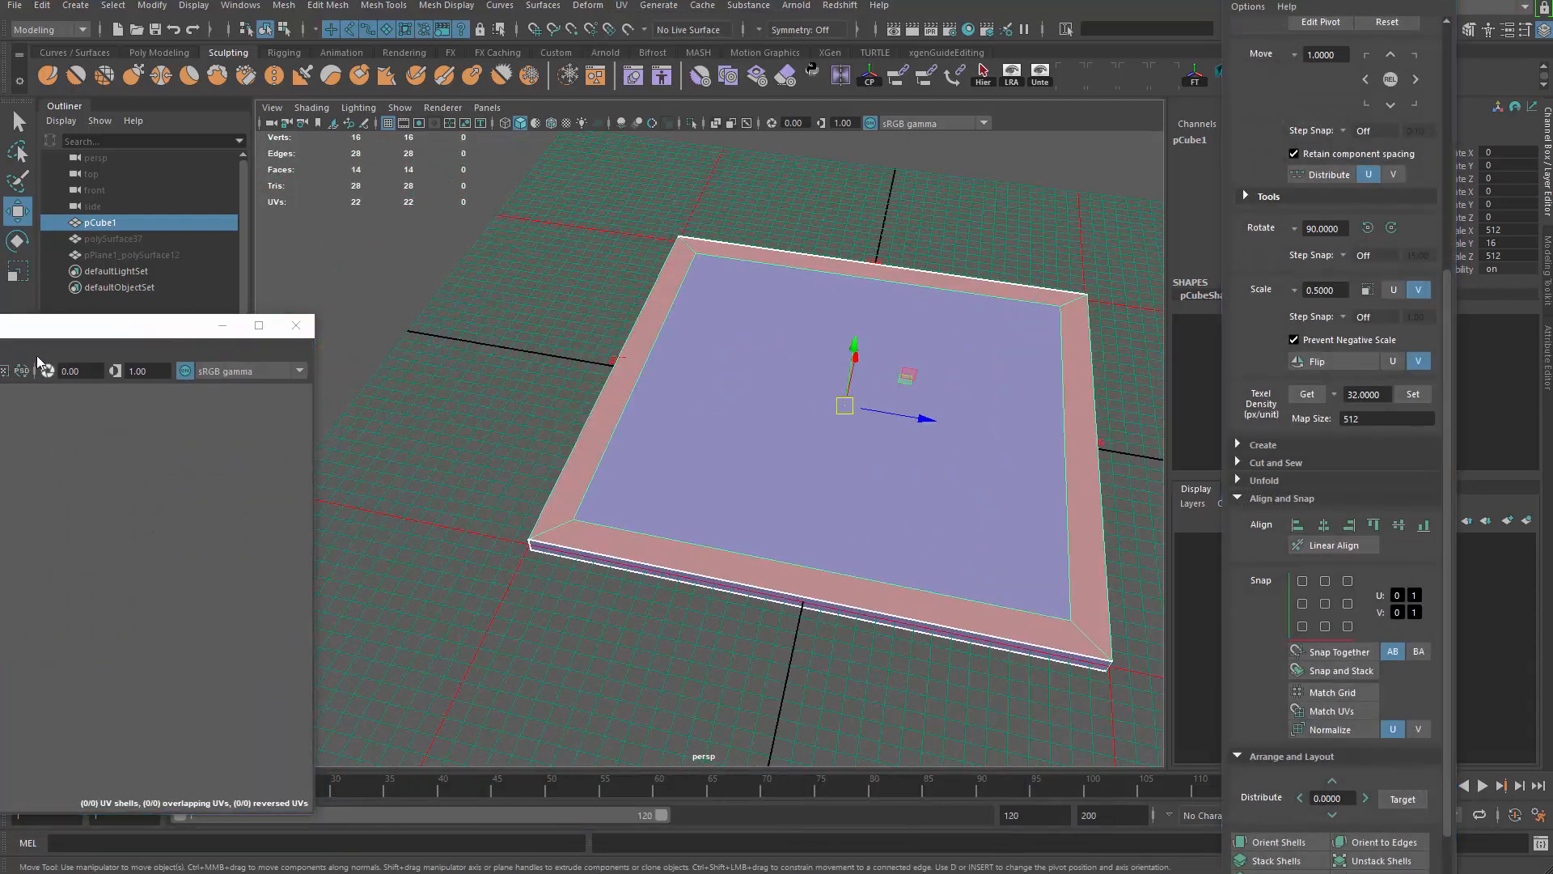
drag(37, 327, 1168, 335)
drag(267, 281, 916, 285)
key(f)
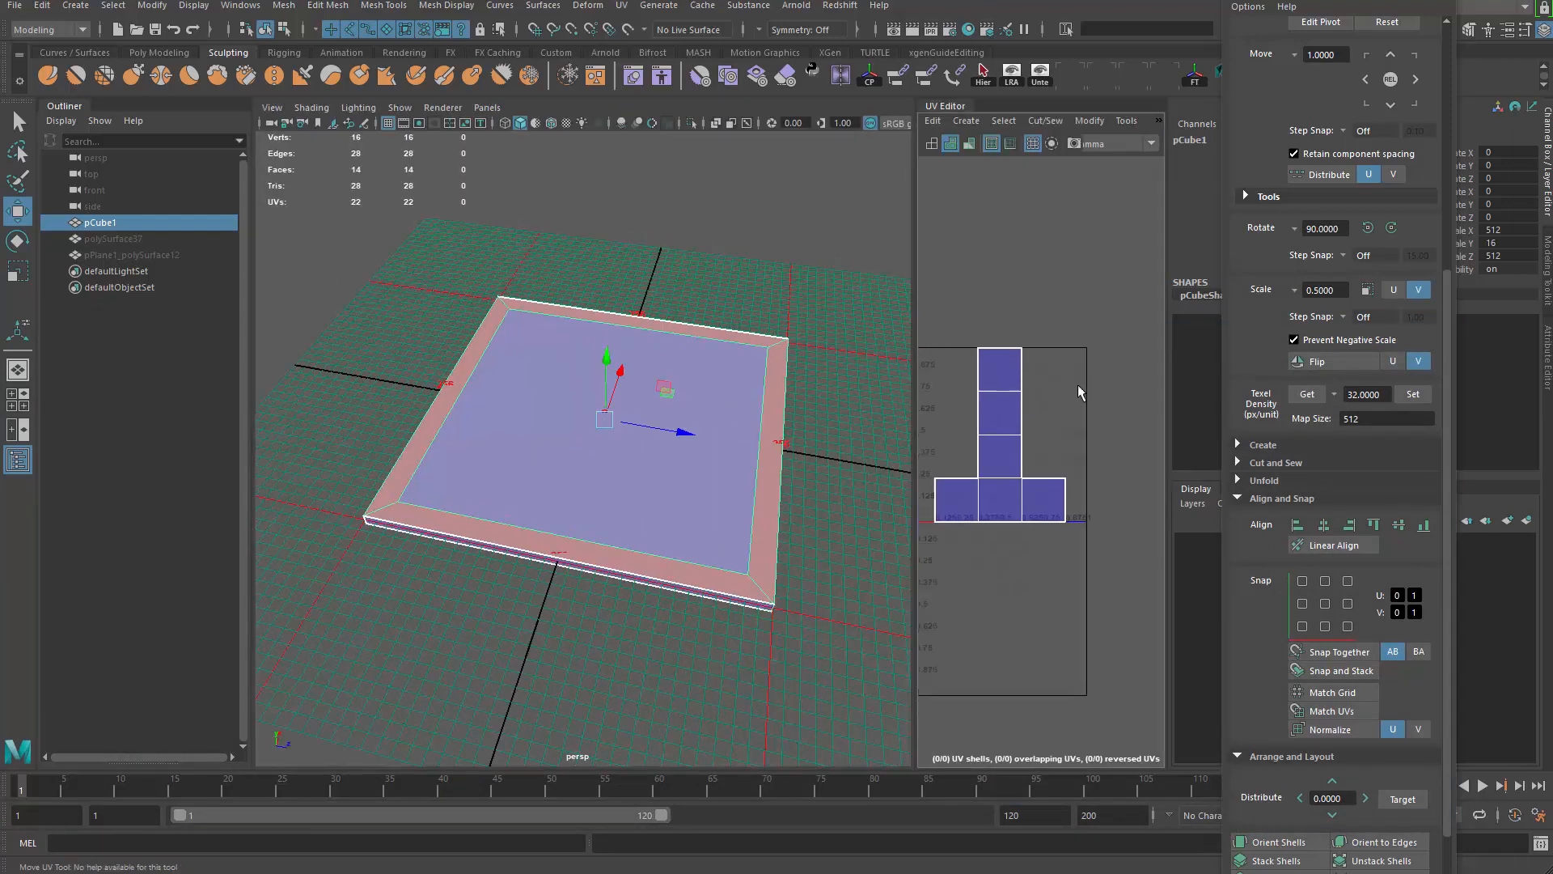
Step: Bring up the Assign New Material list for the slab in object selection mode
key(q)
right_drag(672, 423, 664, 837)
drag(111, 218, 787, 126)
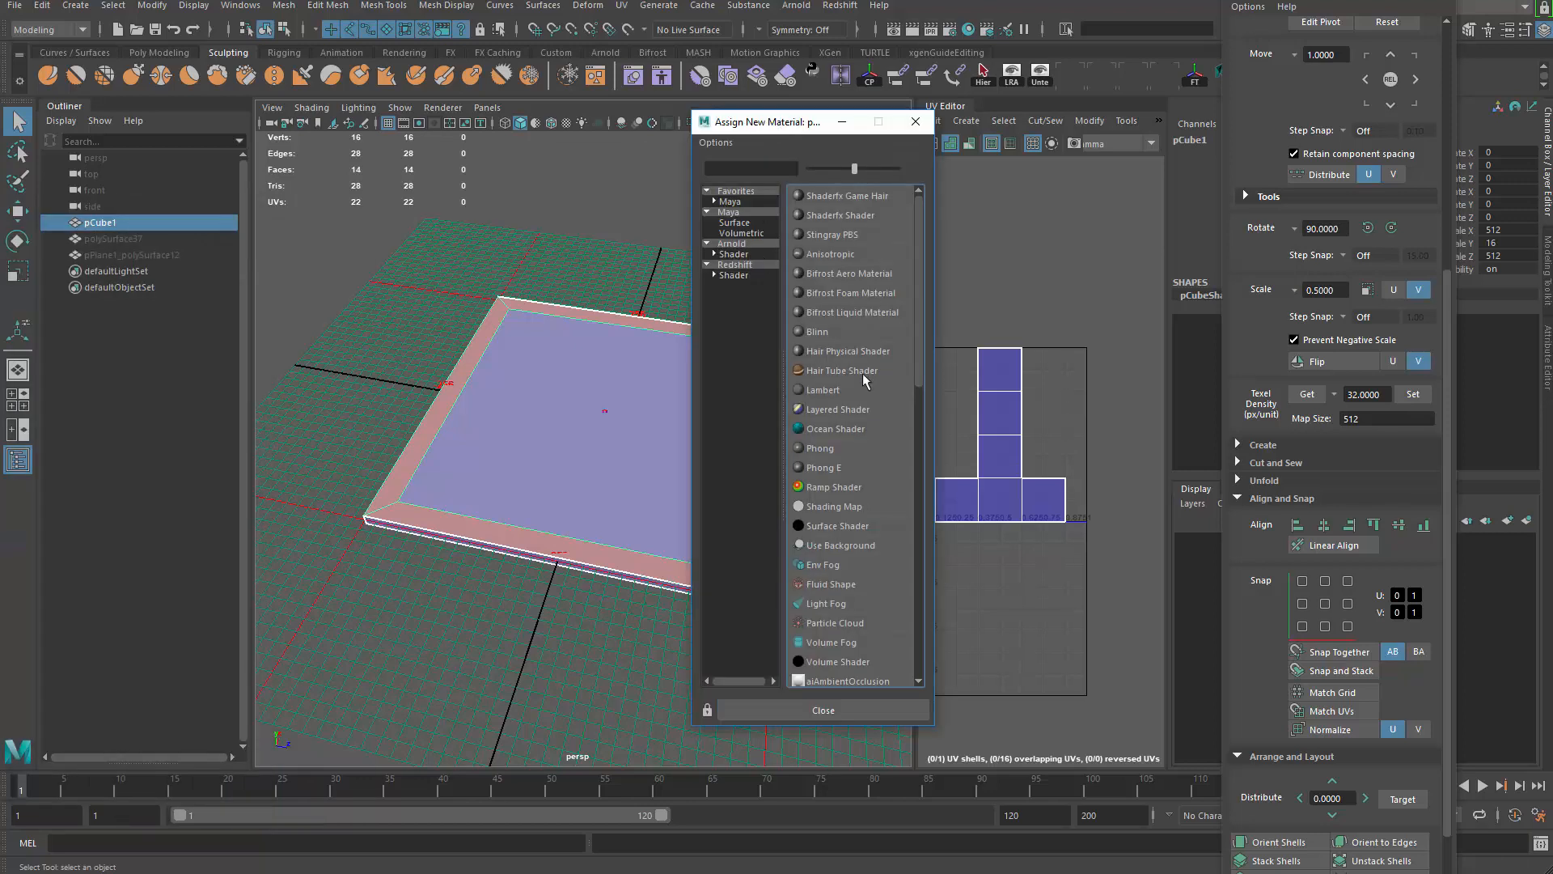
Step: Assign a new Blinn material to the slab and connect a File texture to its Bump Mapping
click(813, 333)
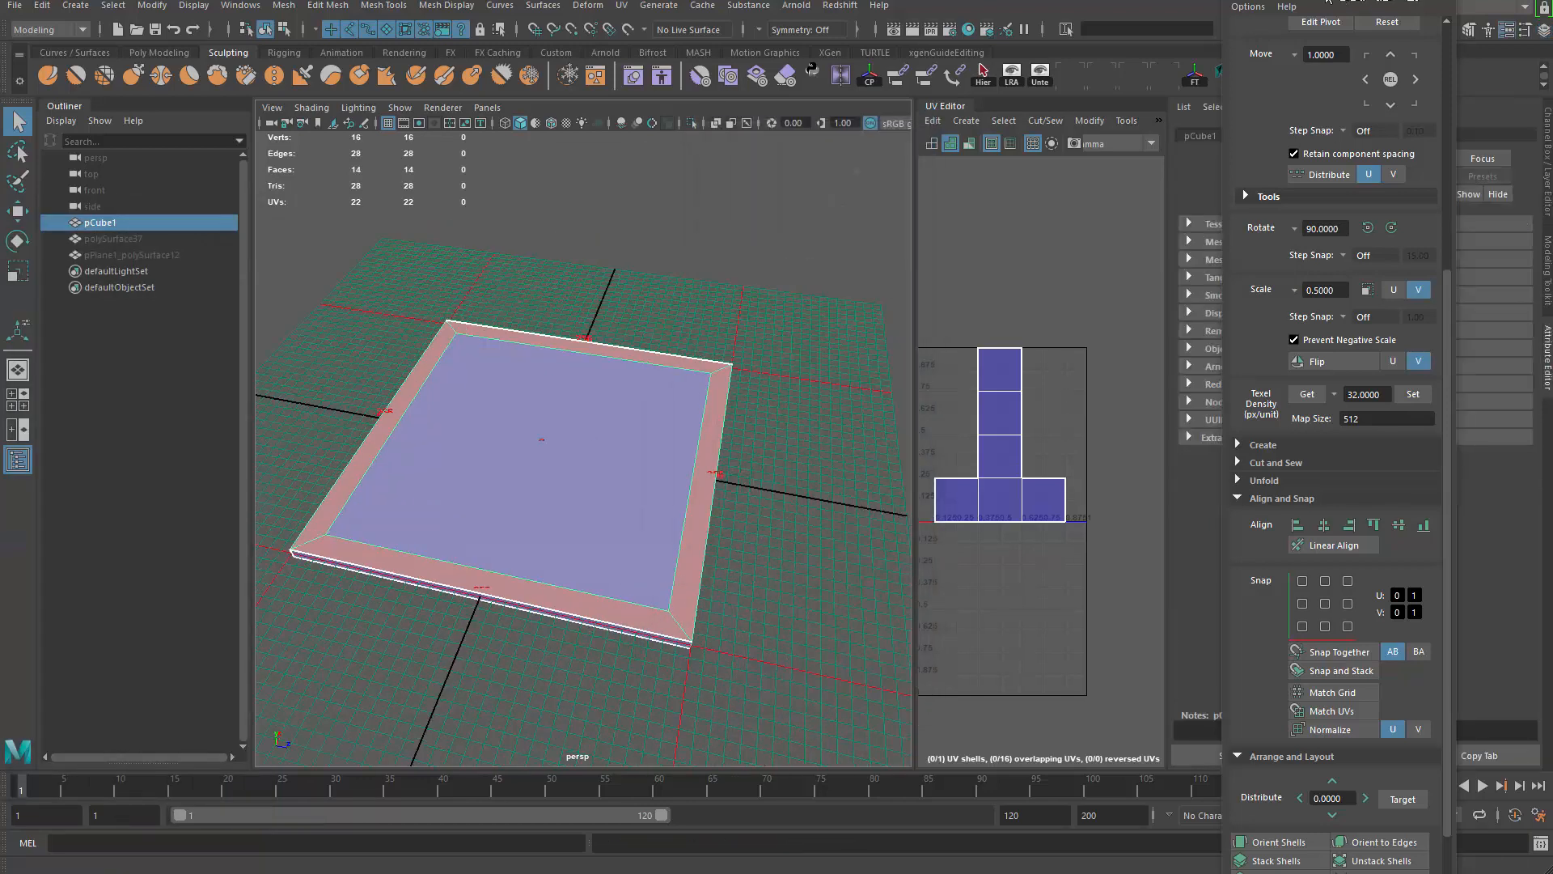
drag(1328, 2, 631, 594)
click(1331, 136)
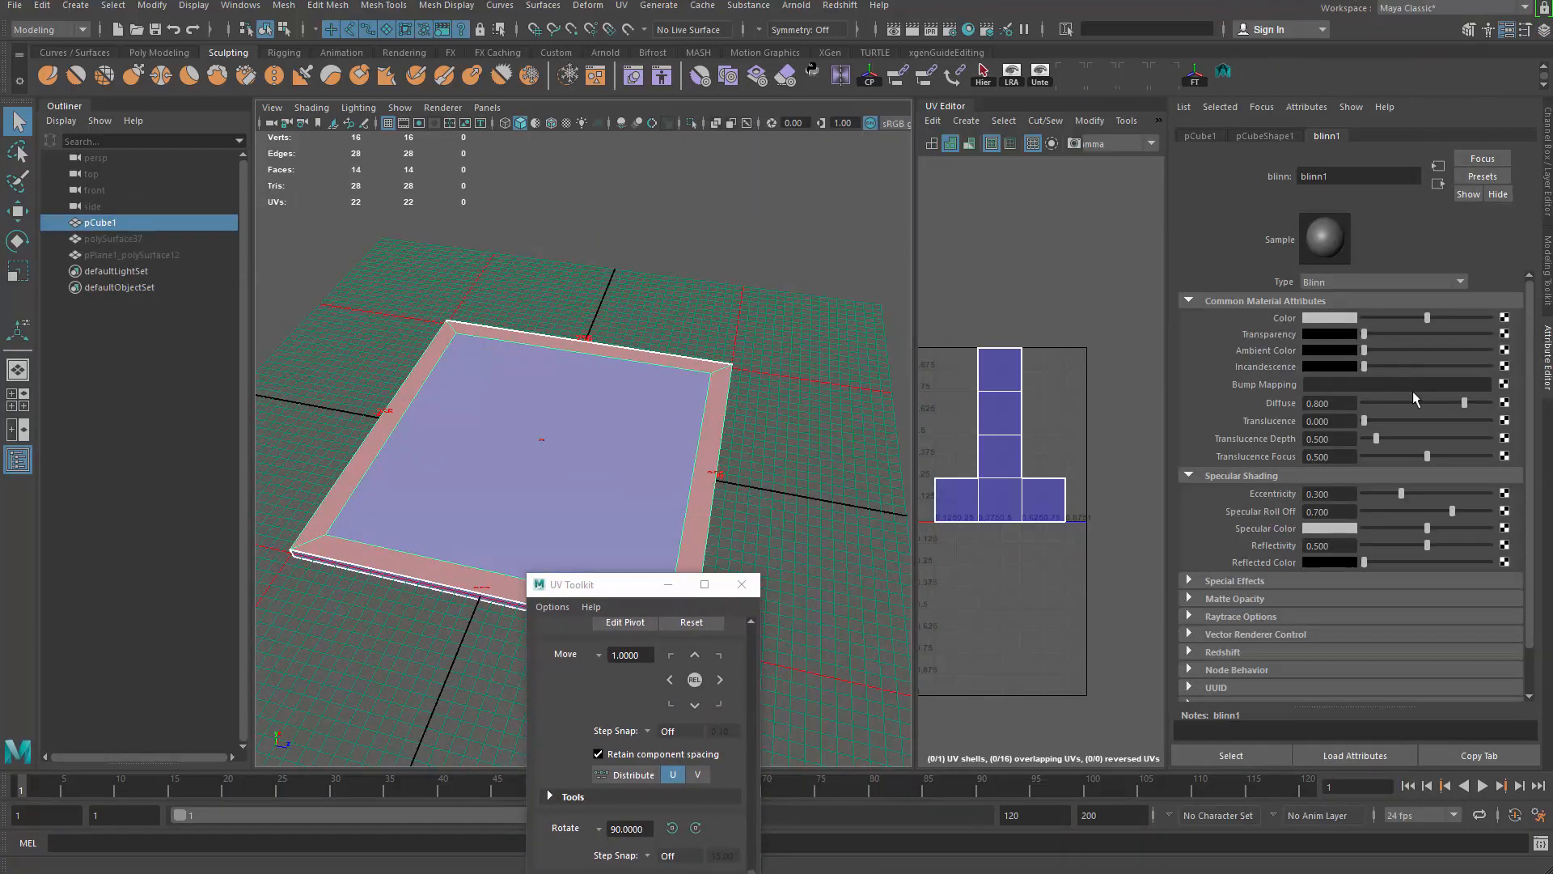
click(1504, 385)
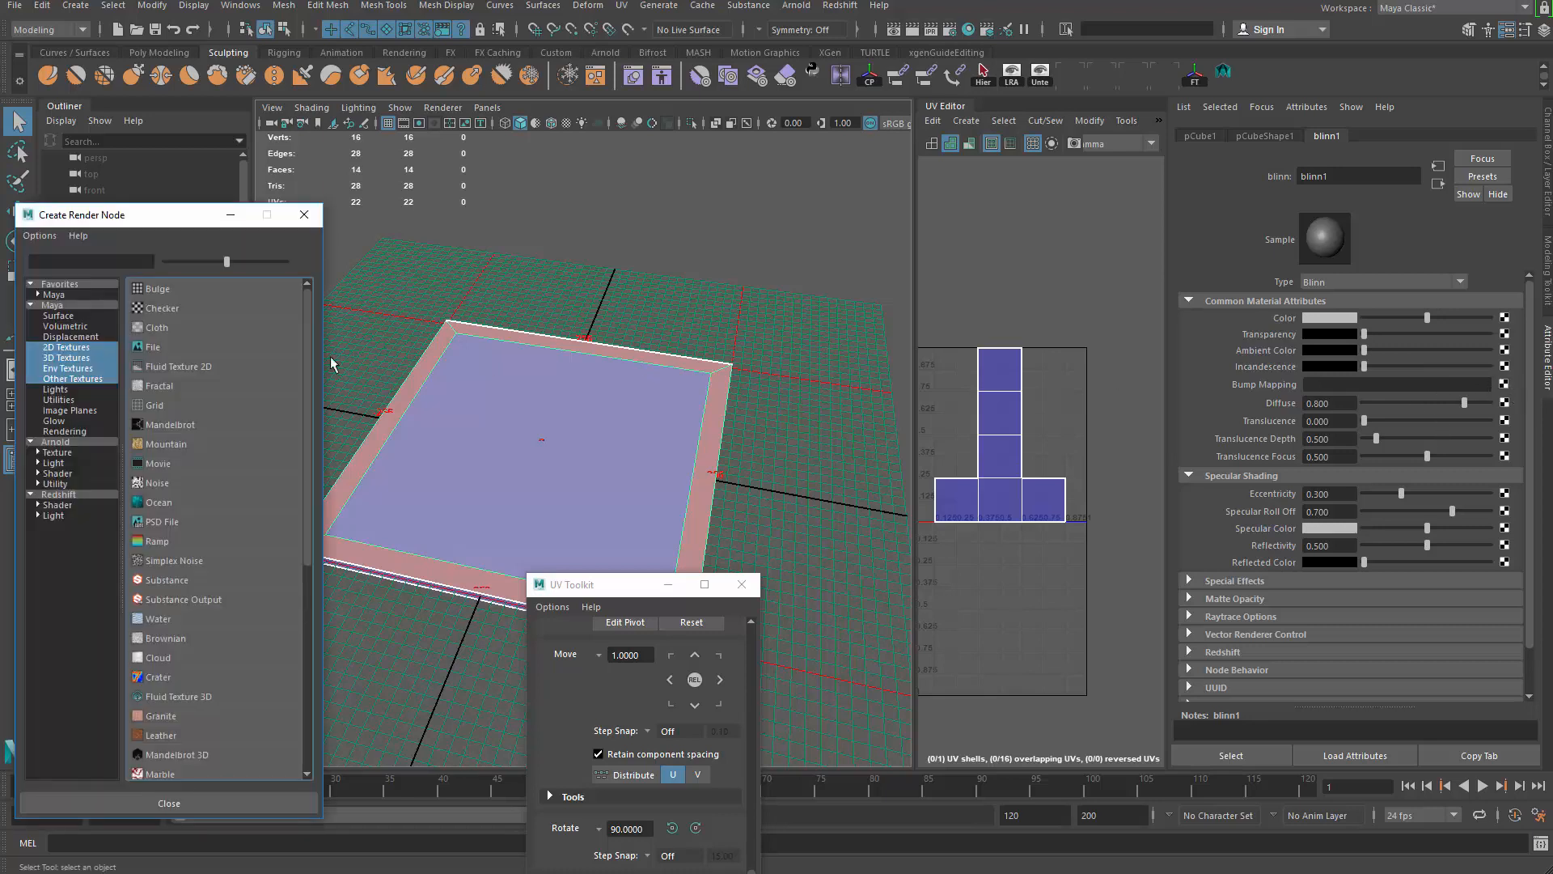
click(212, 347)
Step: Keep the bump node's Use As set to Bump and browse for file1's image
click(1375, 354)
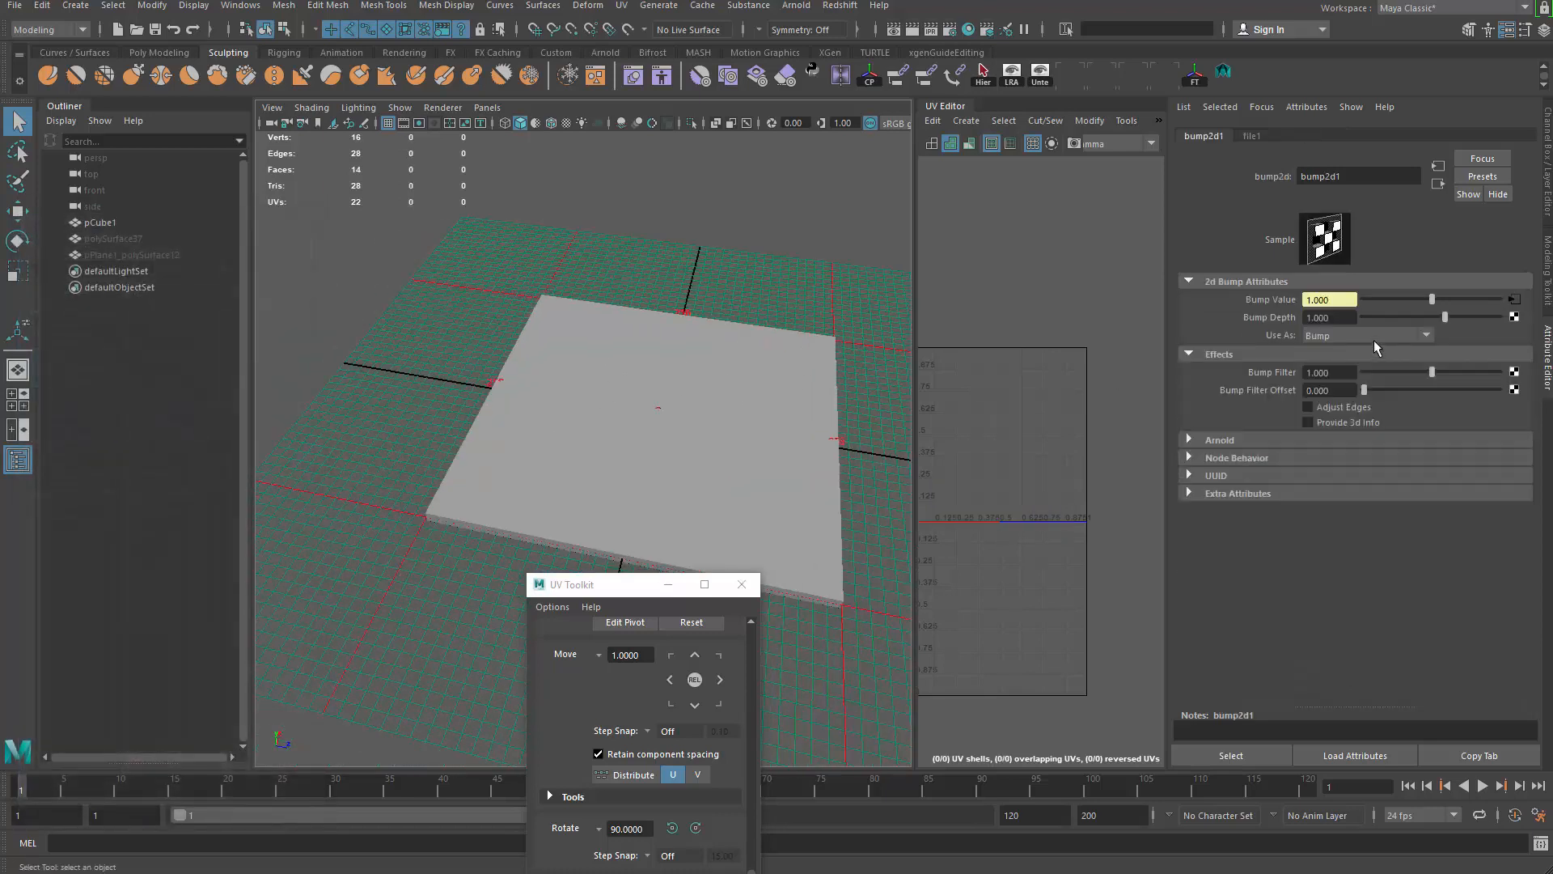
click(1373, 336)
click(1367, 351)
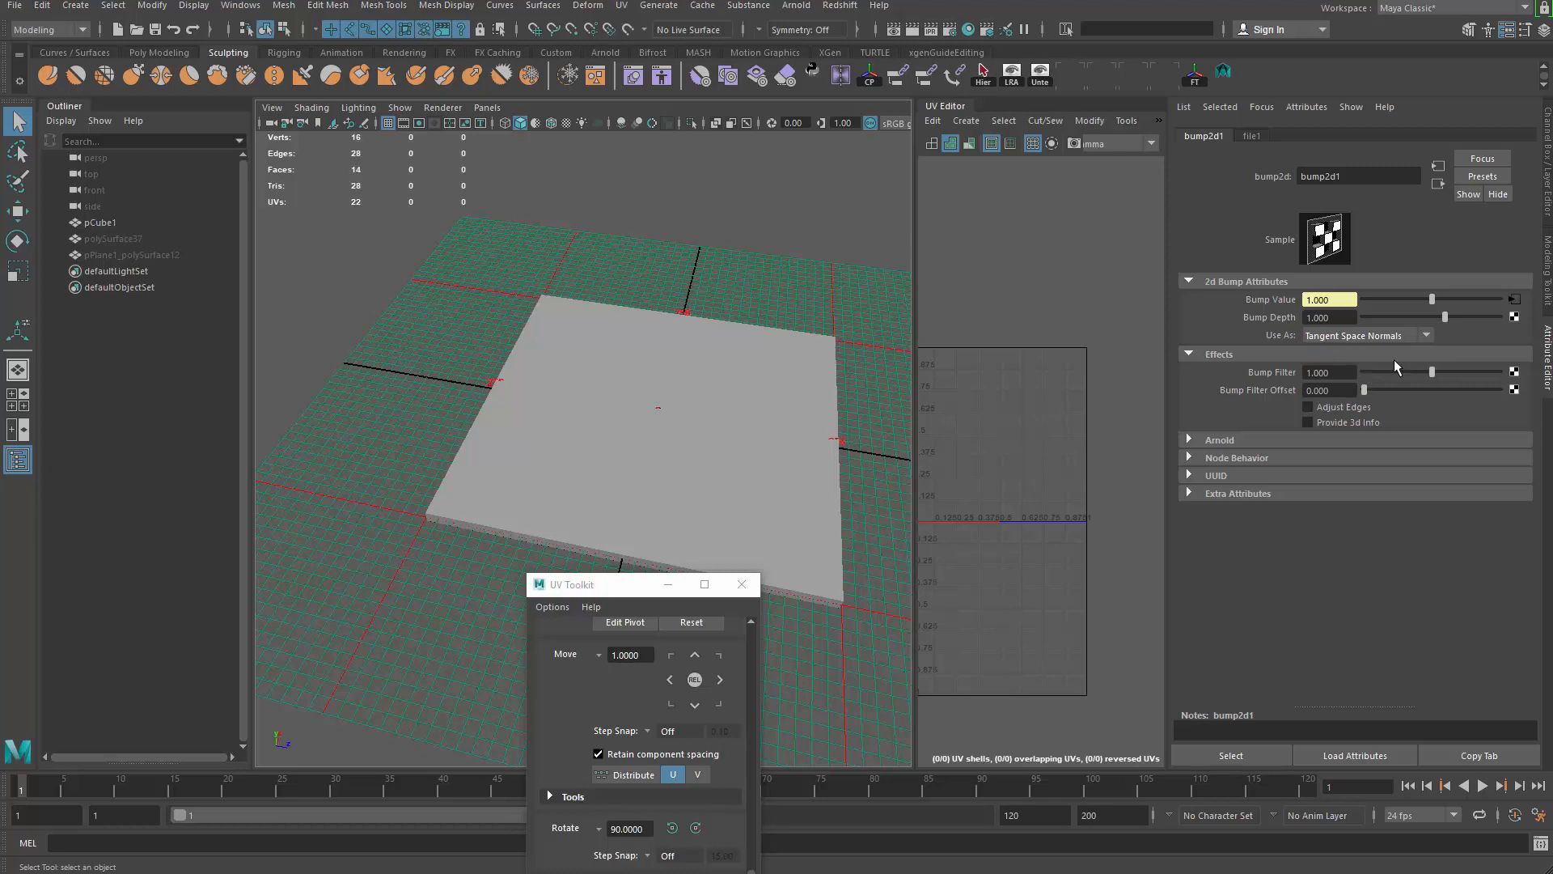
click(1514, 300)
click(1509, 357)
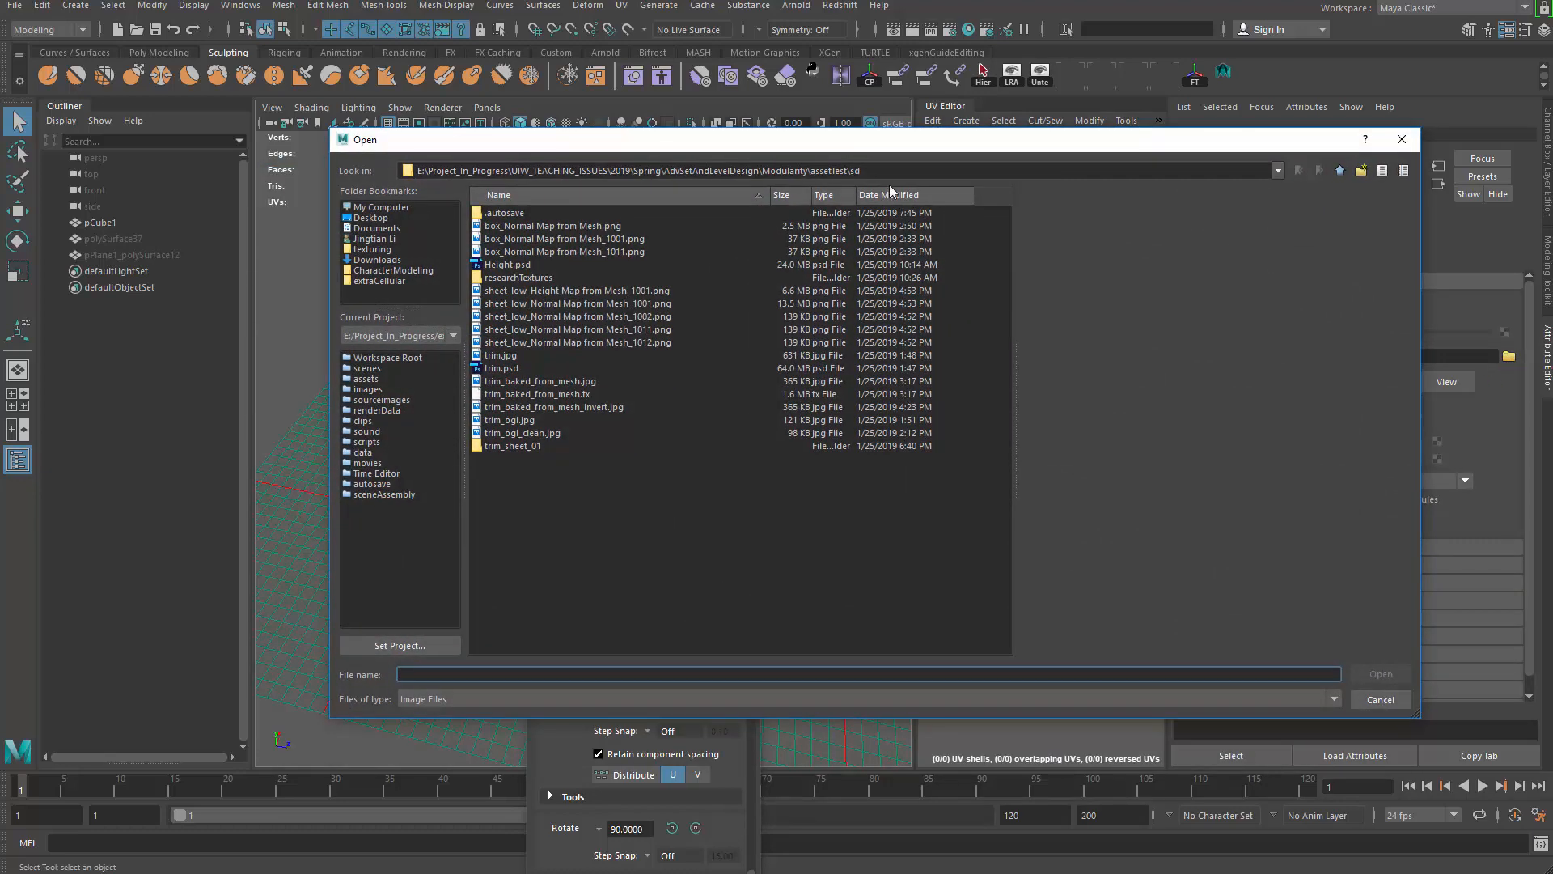
Step: Go to the saved normal map's folder and load bevel_trim_normal.jpg into file1
click(890, 171)
key(ctrl+v)
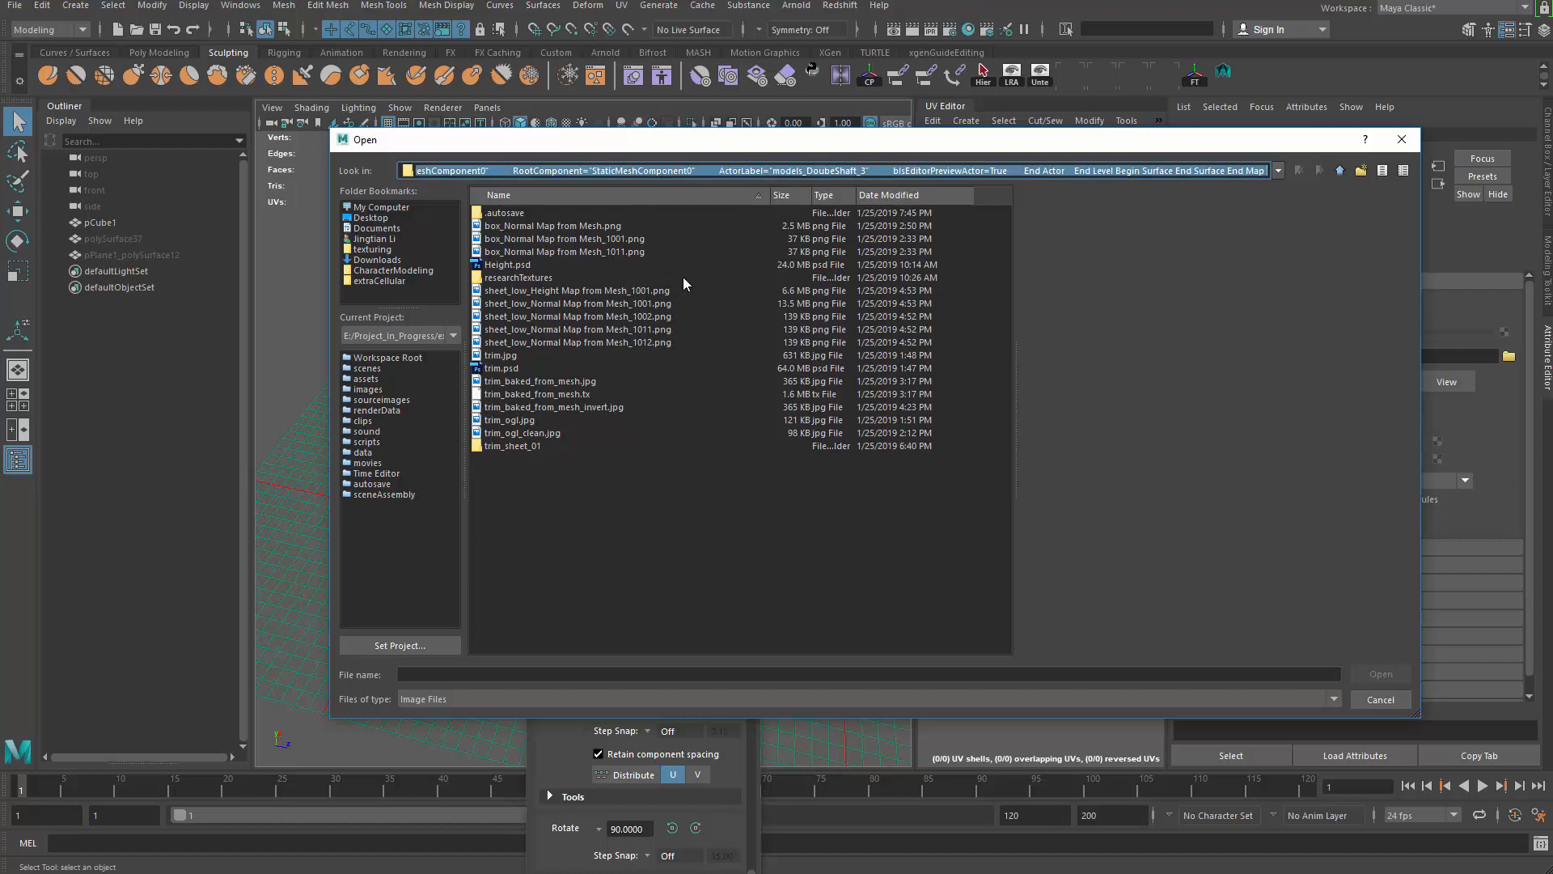
key(BackSpace)
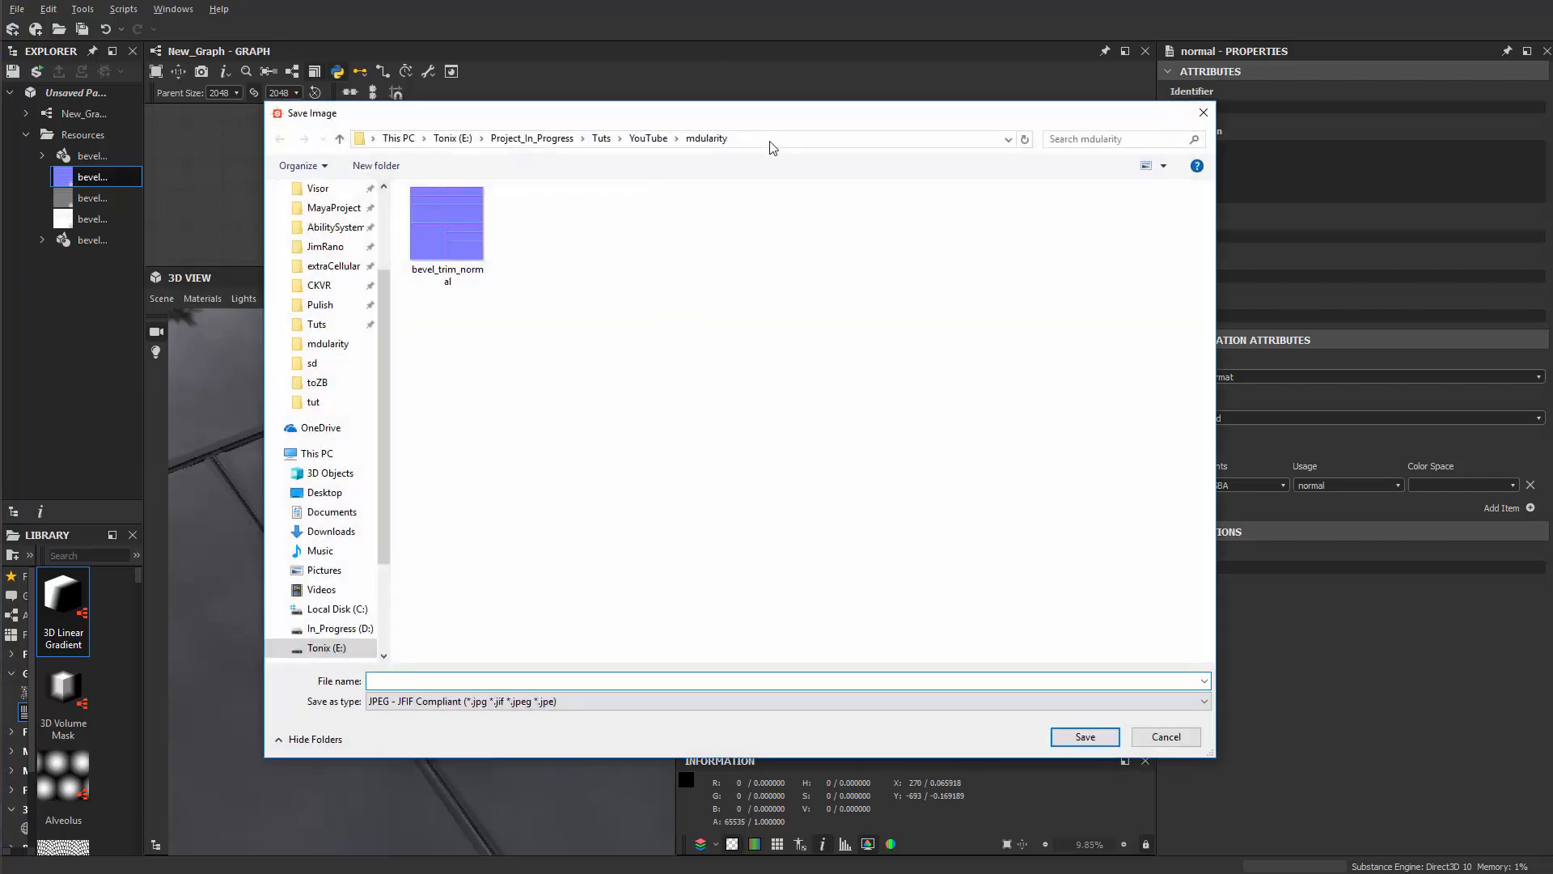
click(768, 141)
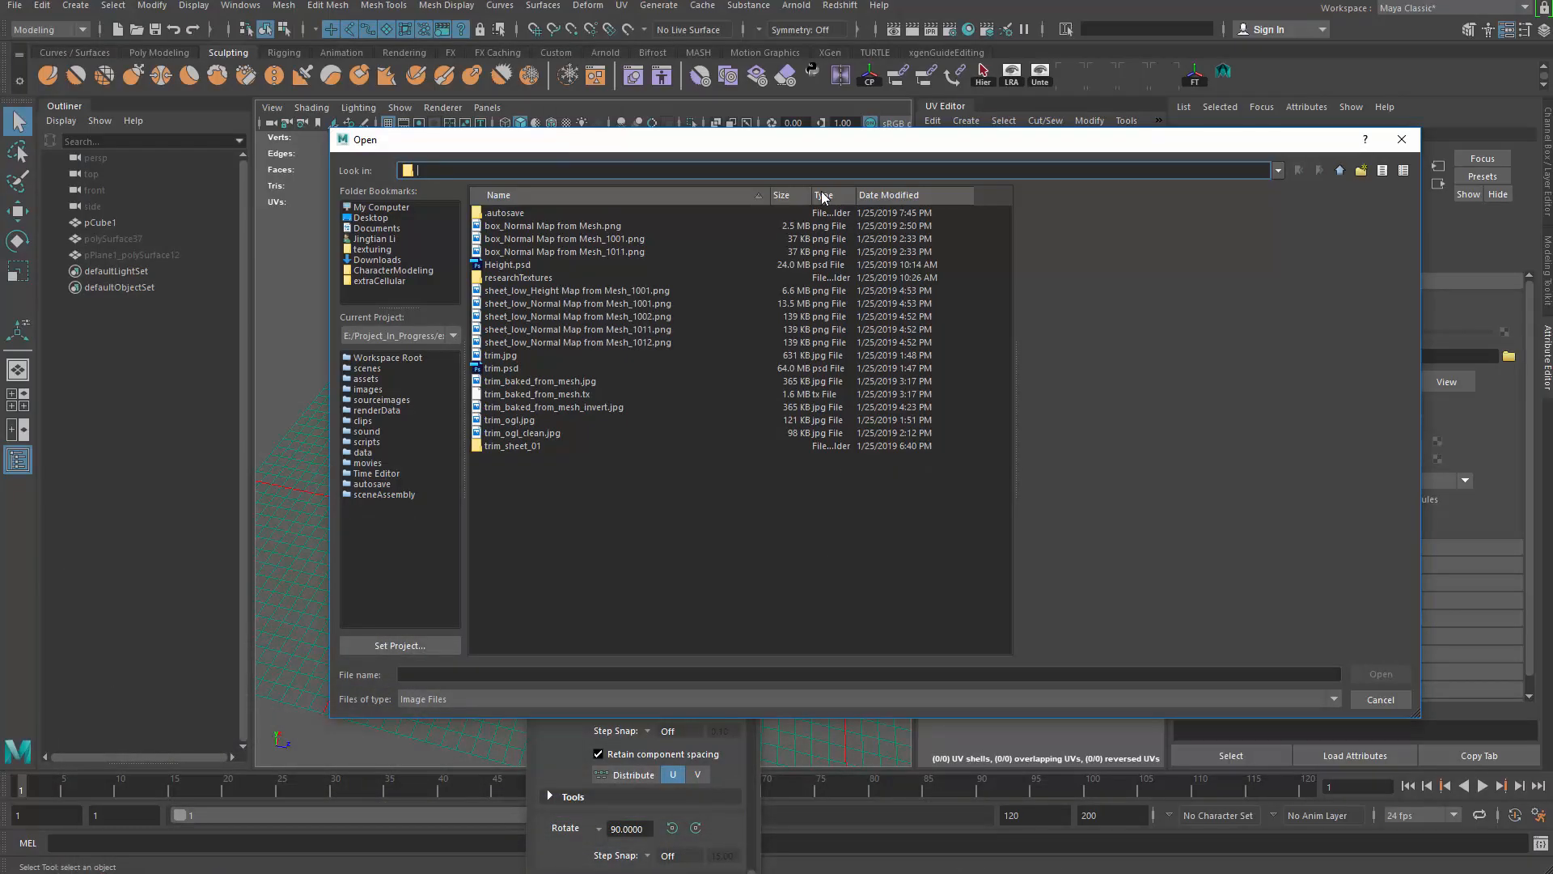
text(E:\Project_In_Progress\Tuts\YouTube\mdularity)
key(Return)
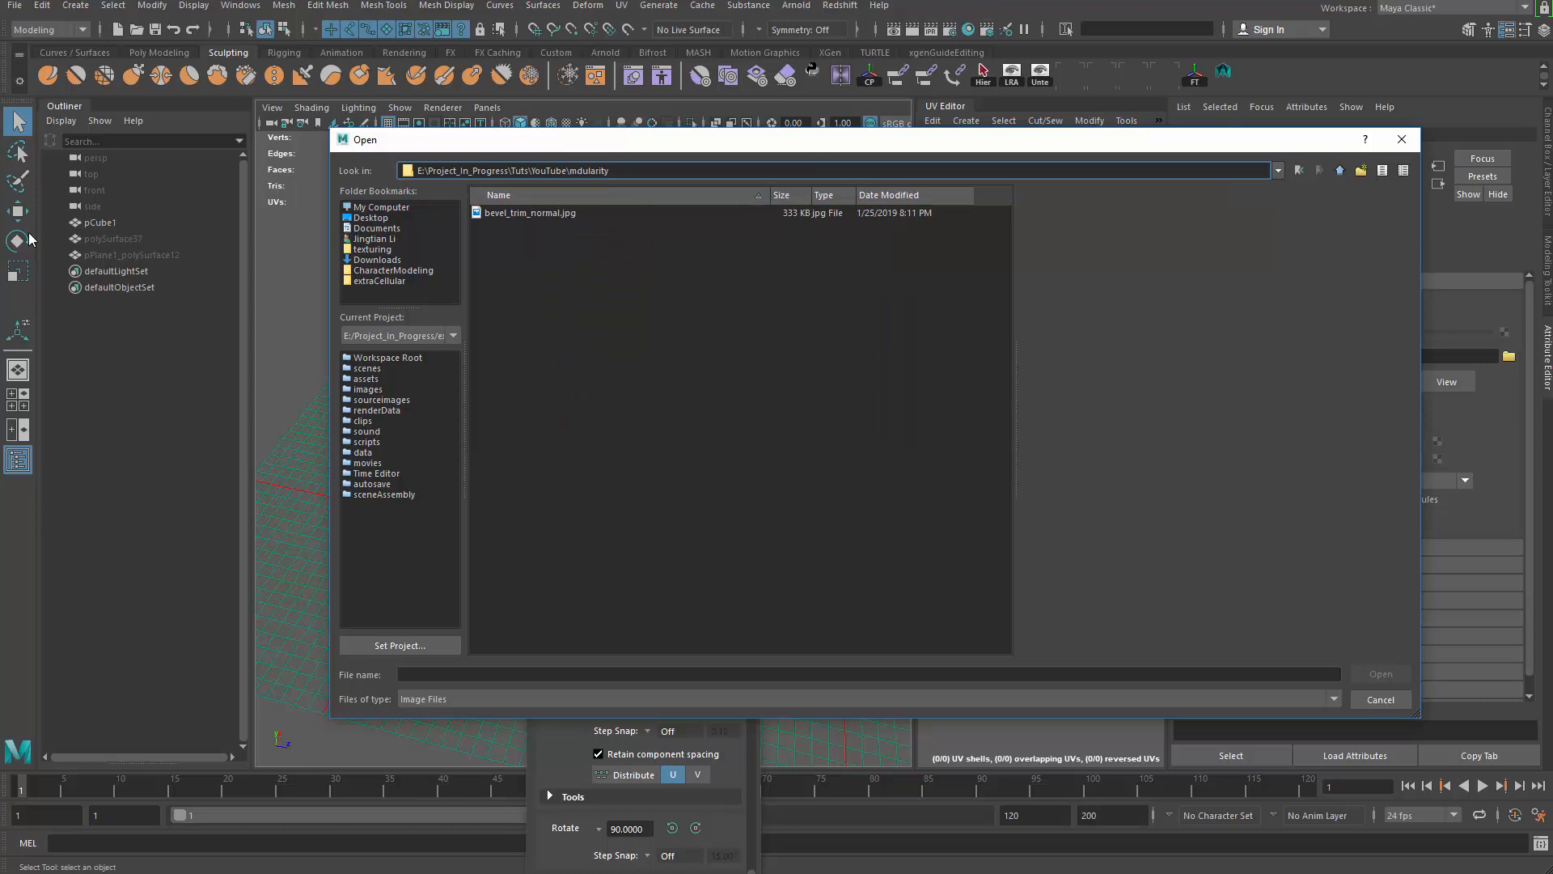
click(566, 214)
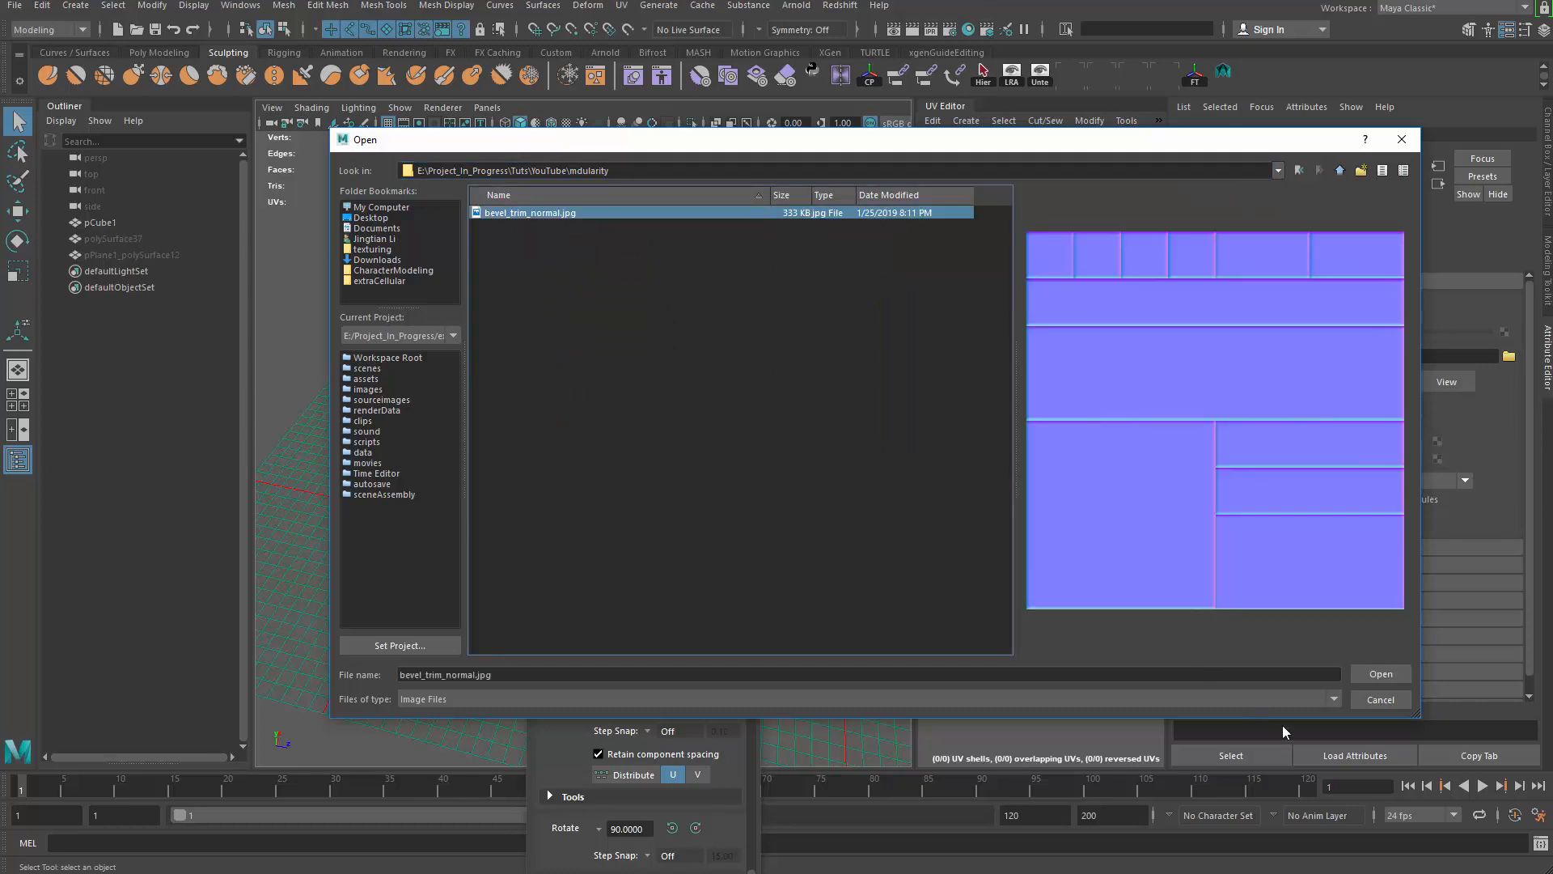
click(1381, 674)
Step: Set file1's Color Space to Raw
click(1358, 482)
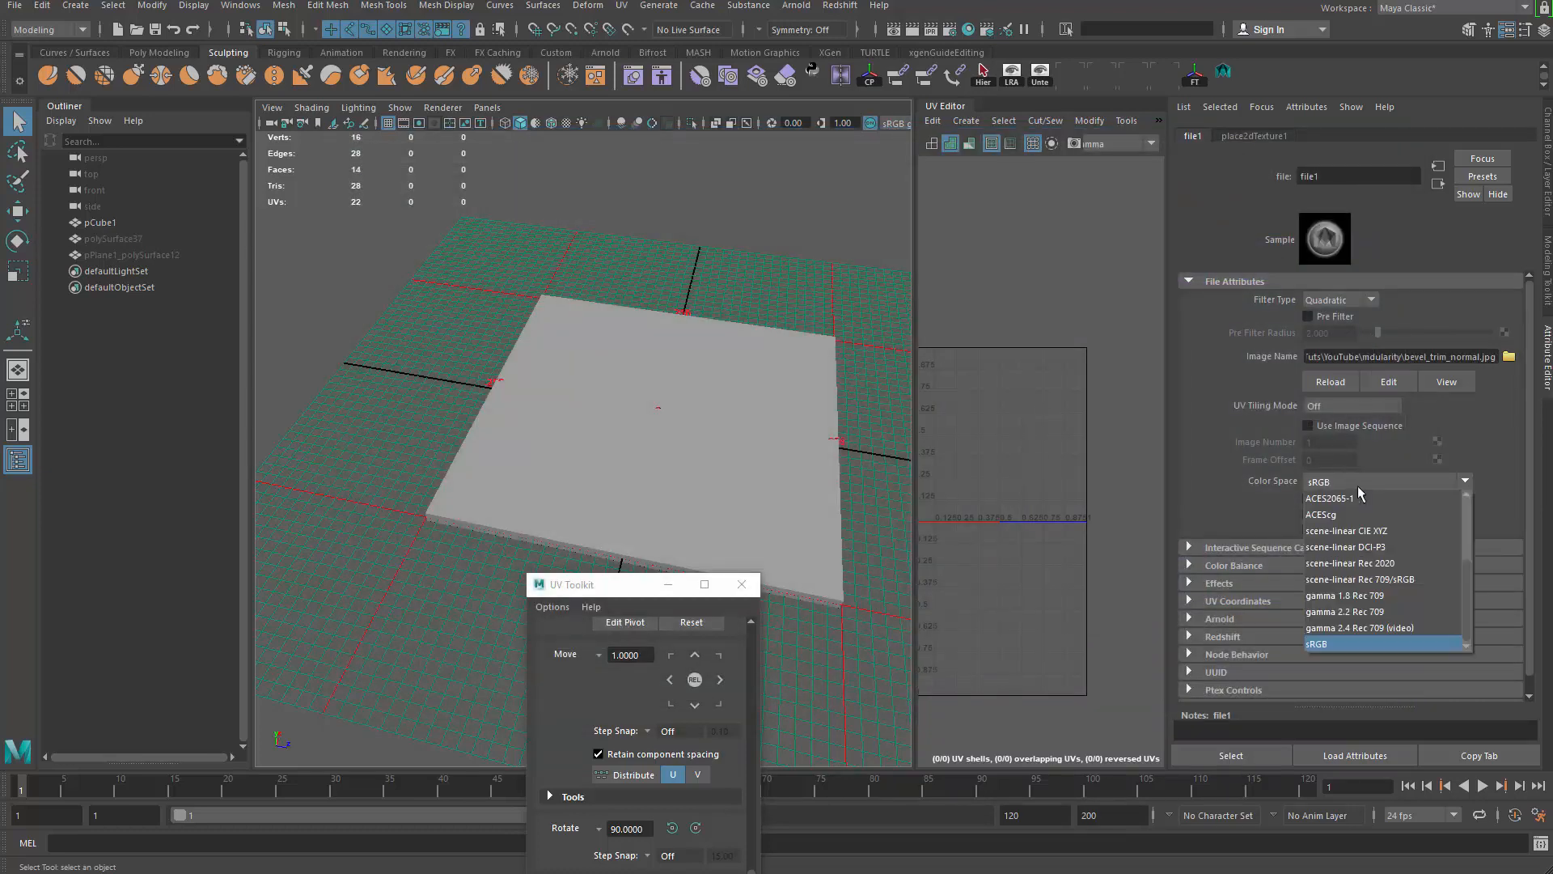
scroll(1357, 550, up, 3)
click(1360, 601)
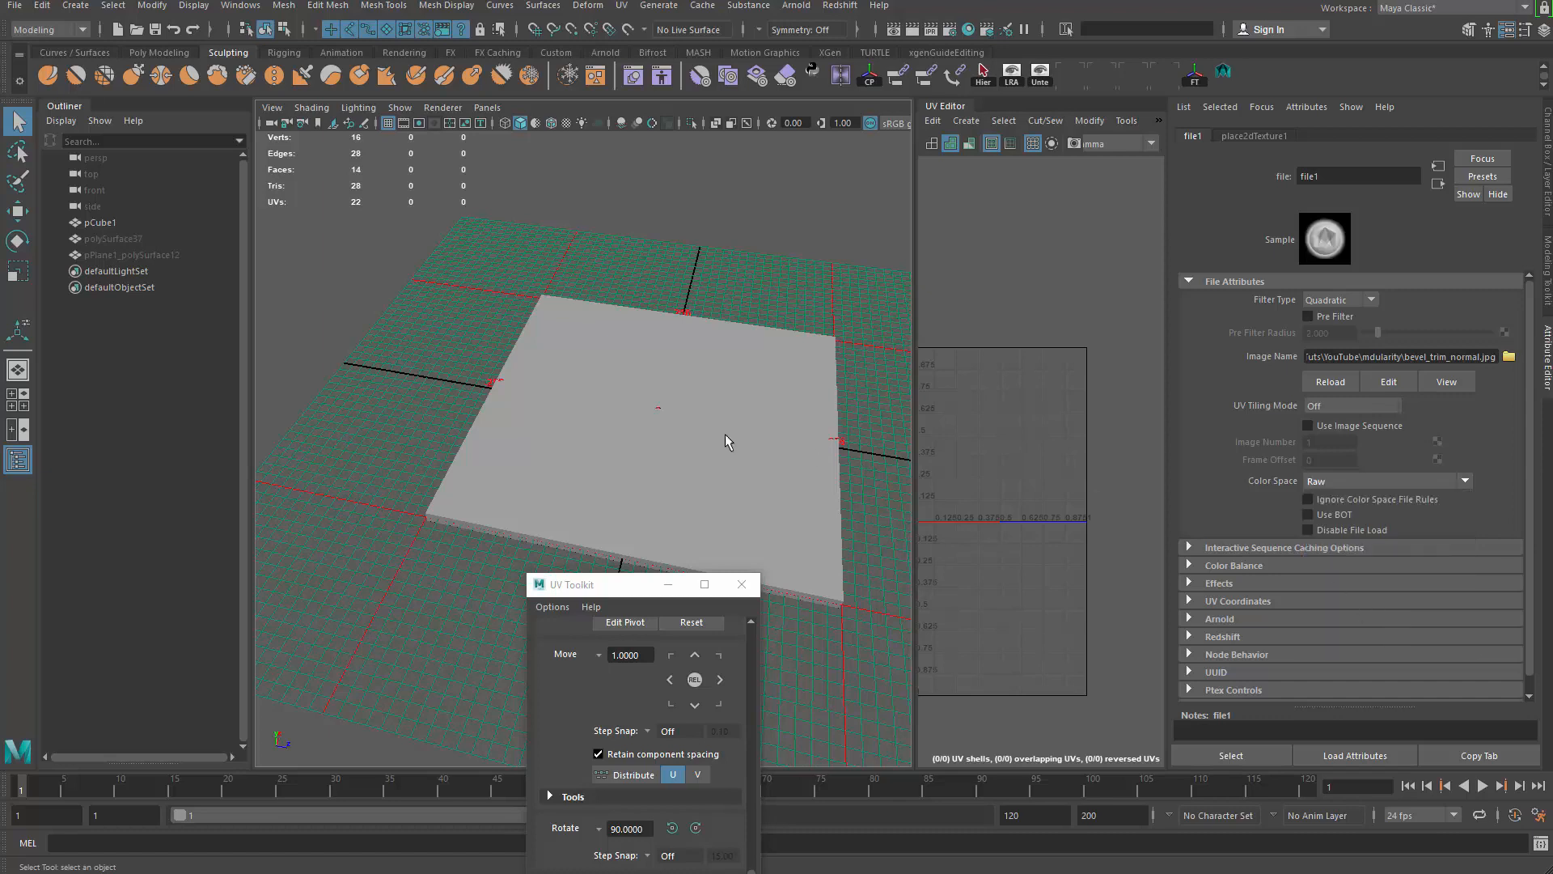
mouse_move(725, 434)
alt+mouse_down()
mouse_move(638, 374)
mouse_move(613, 377)
mouse_move(655, 388)
mouse_move(596, 412)
mouse_move(695, 409)
mouse_move(658, 469)
alt+mouse_up()
Step: Switch the viewport to textured display and look closely at the slab's bevels
key(4)
key(5)
key(6)
scroll(658, 469, up, 6)
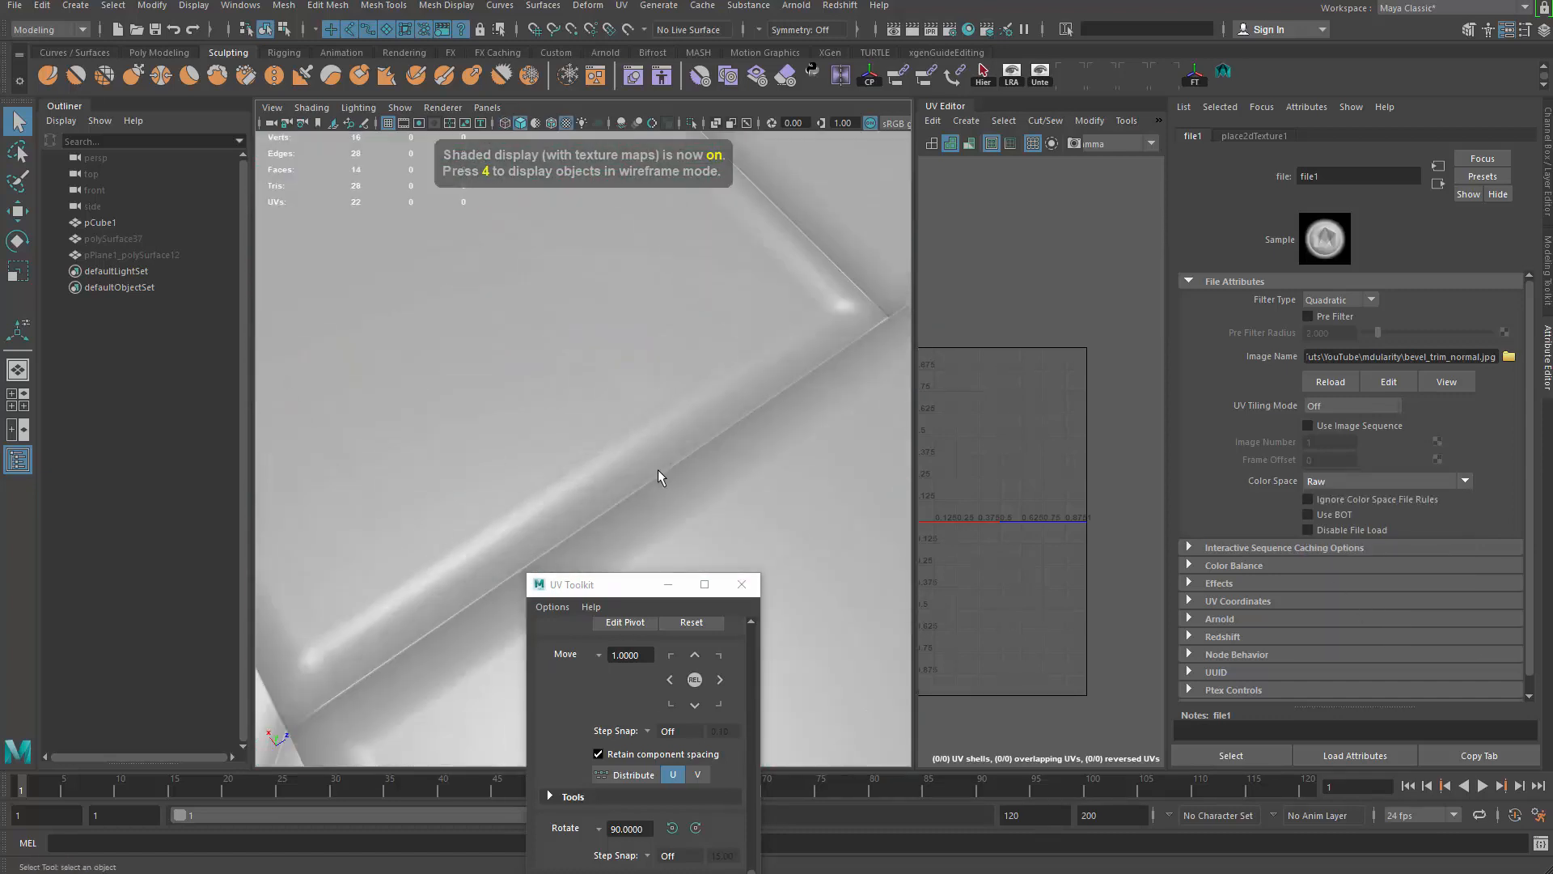
alt+middle_drag(657, 469, 529, 495)
scroll(502, 465, down, 10)
alt+drag(502, 466, 515, 476)
scroll(514, 482, up, 4)
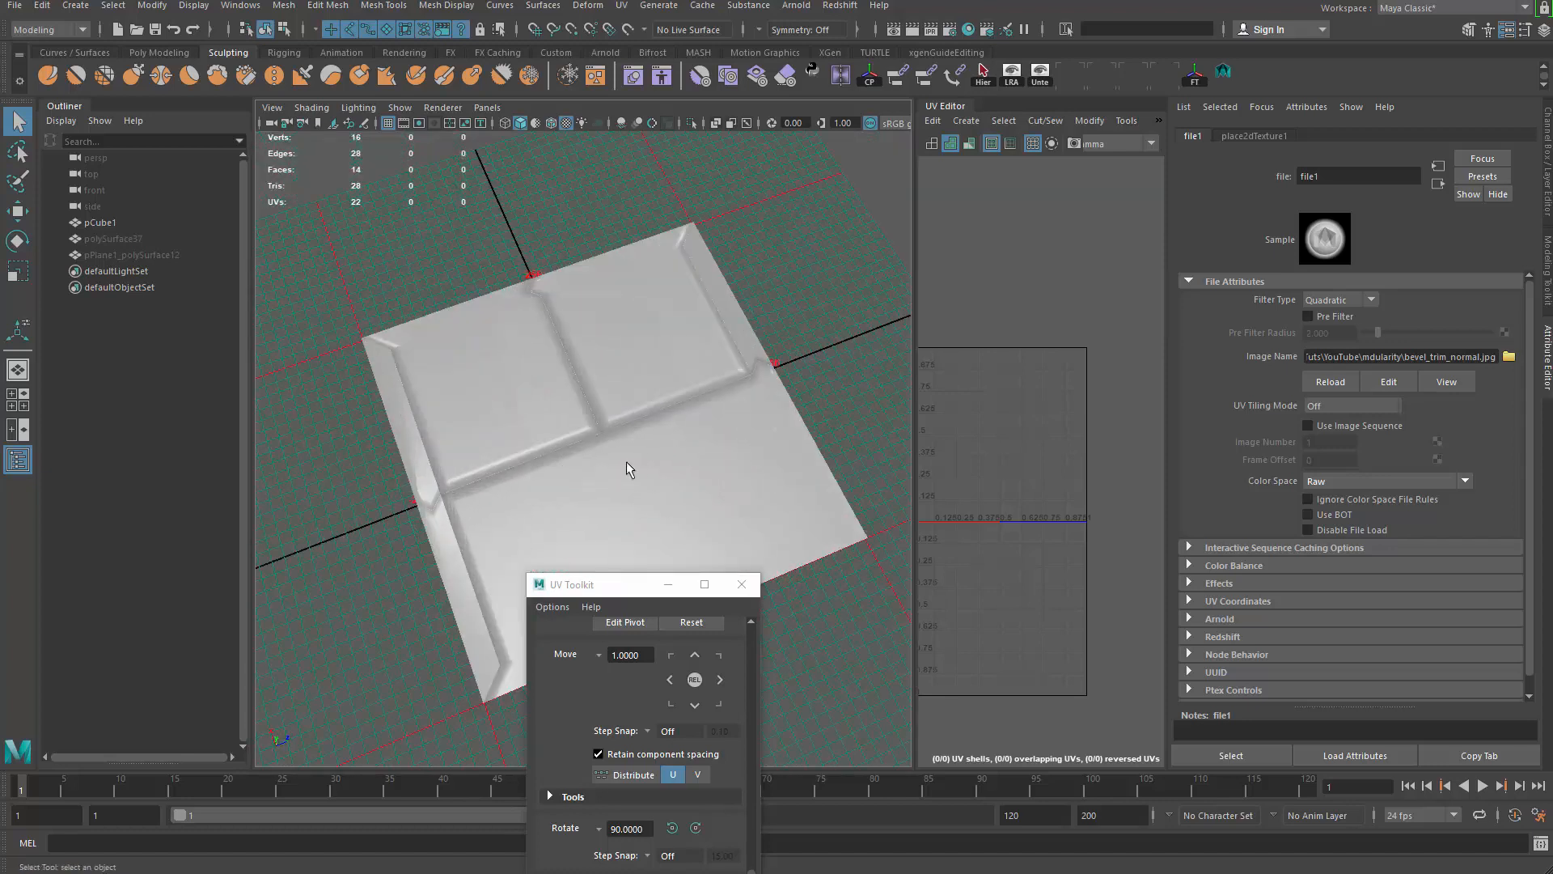
Step: Select pCube1, widen the UV Editor, dock UV Toolkit to the right, and collapse the Attribute Editor
click(701, 411)
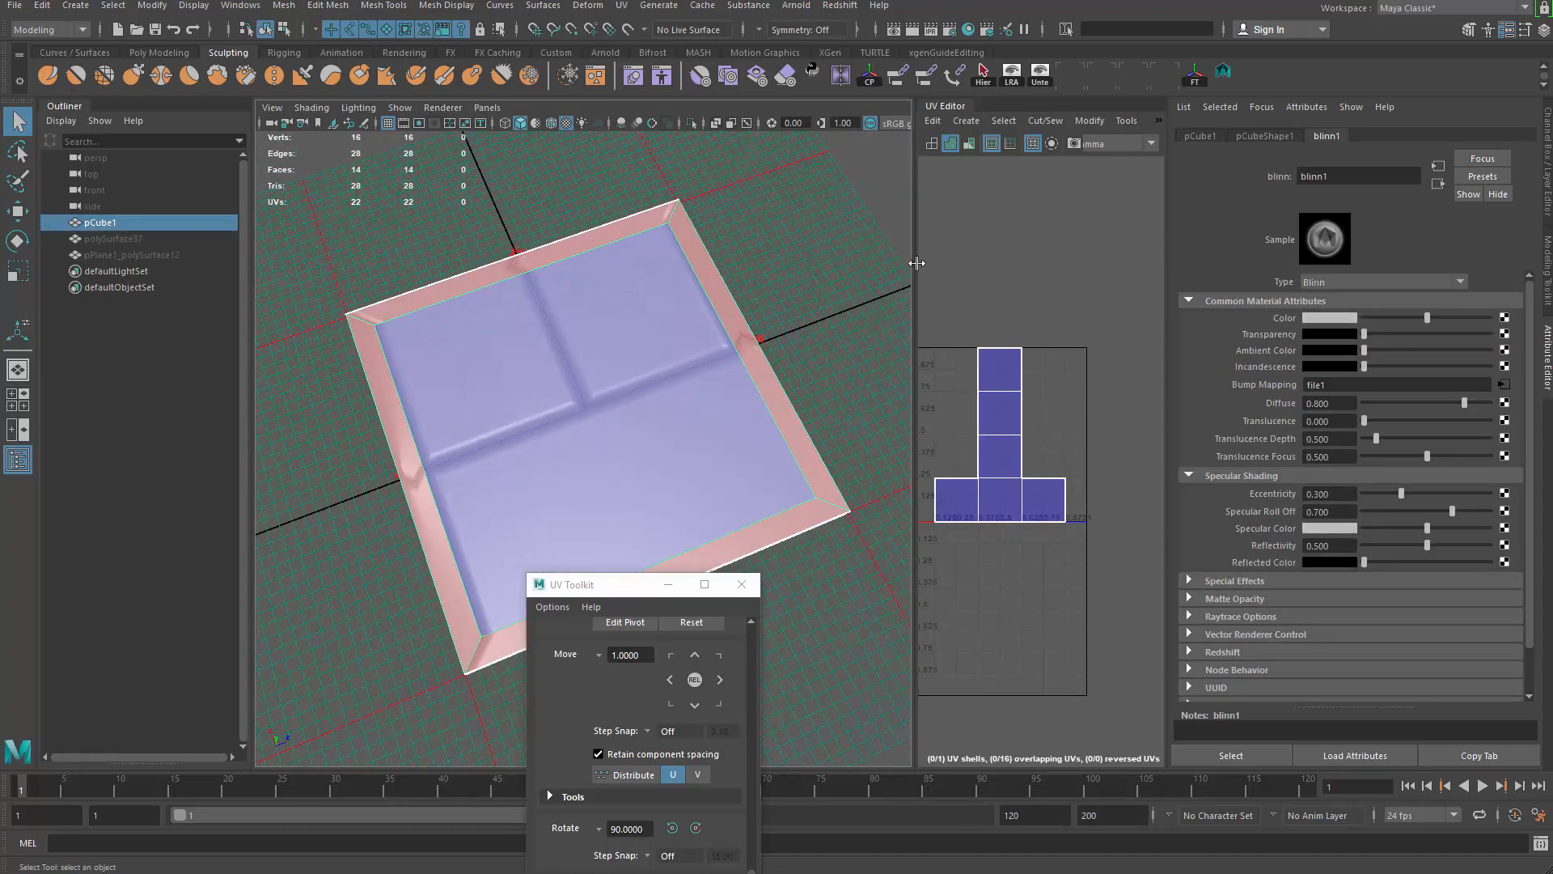
drag(916, 263, 730, 266)
drag(607, 583, 1168, 179)
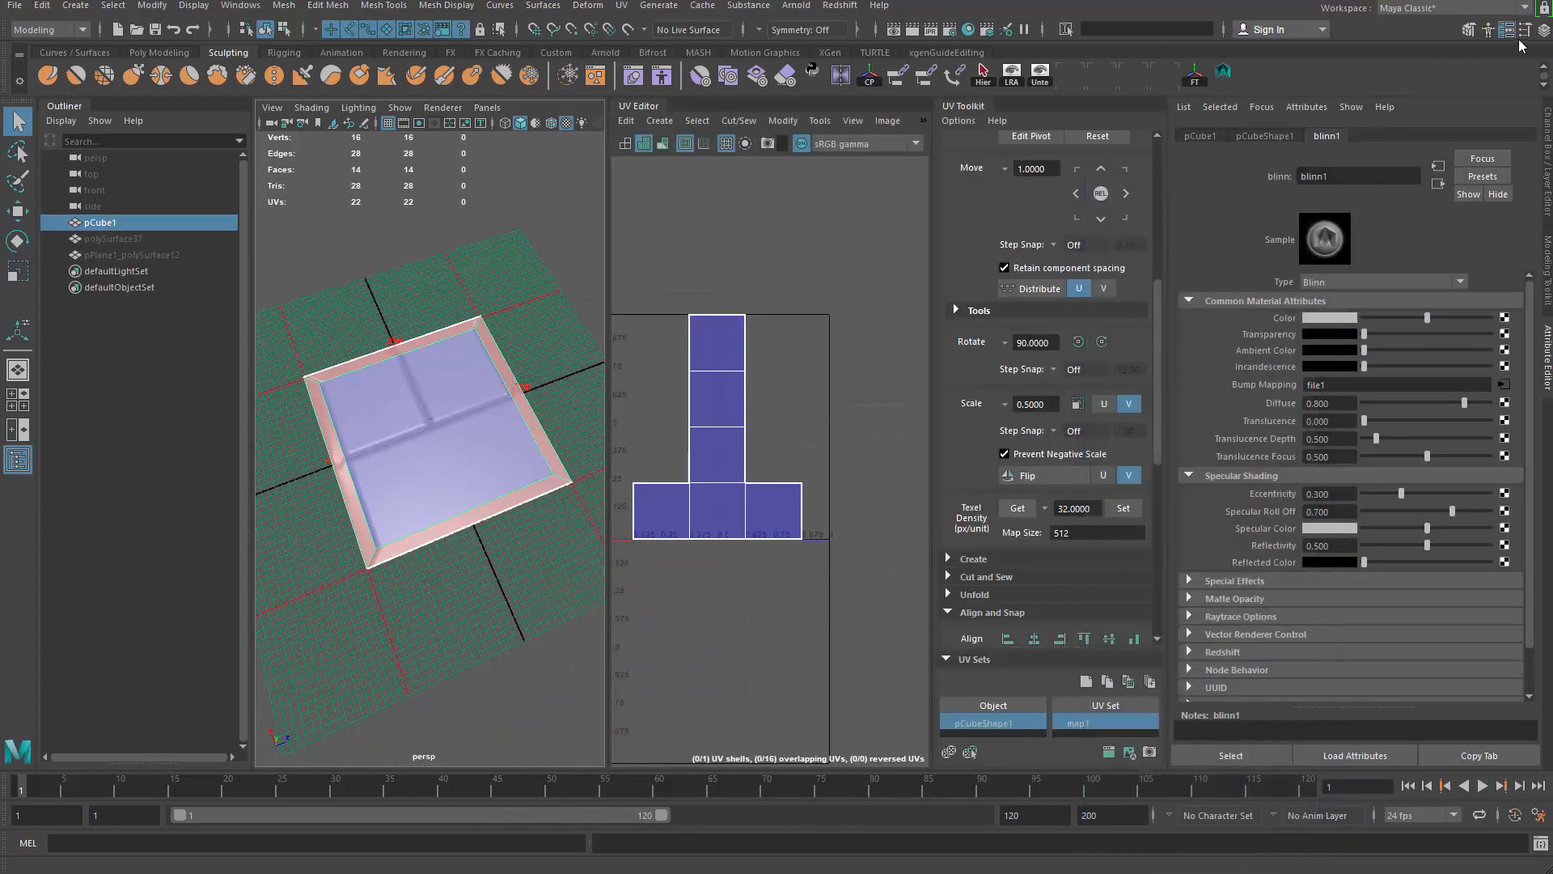
click(1547, 356)
alt+drag(870, 342, 676, 99)
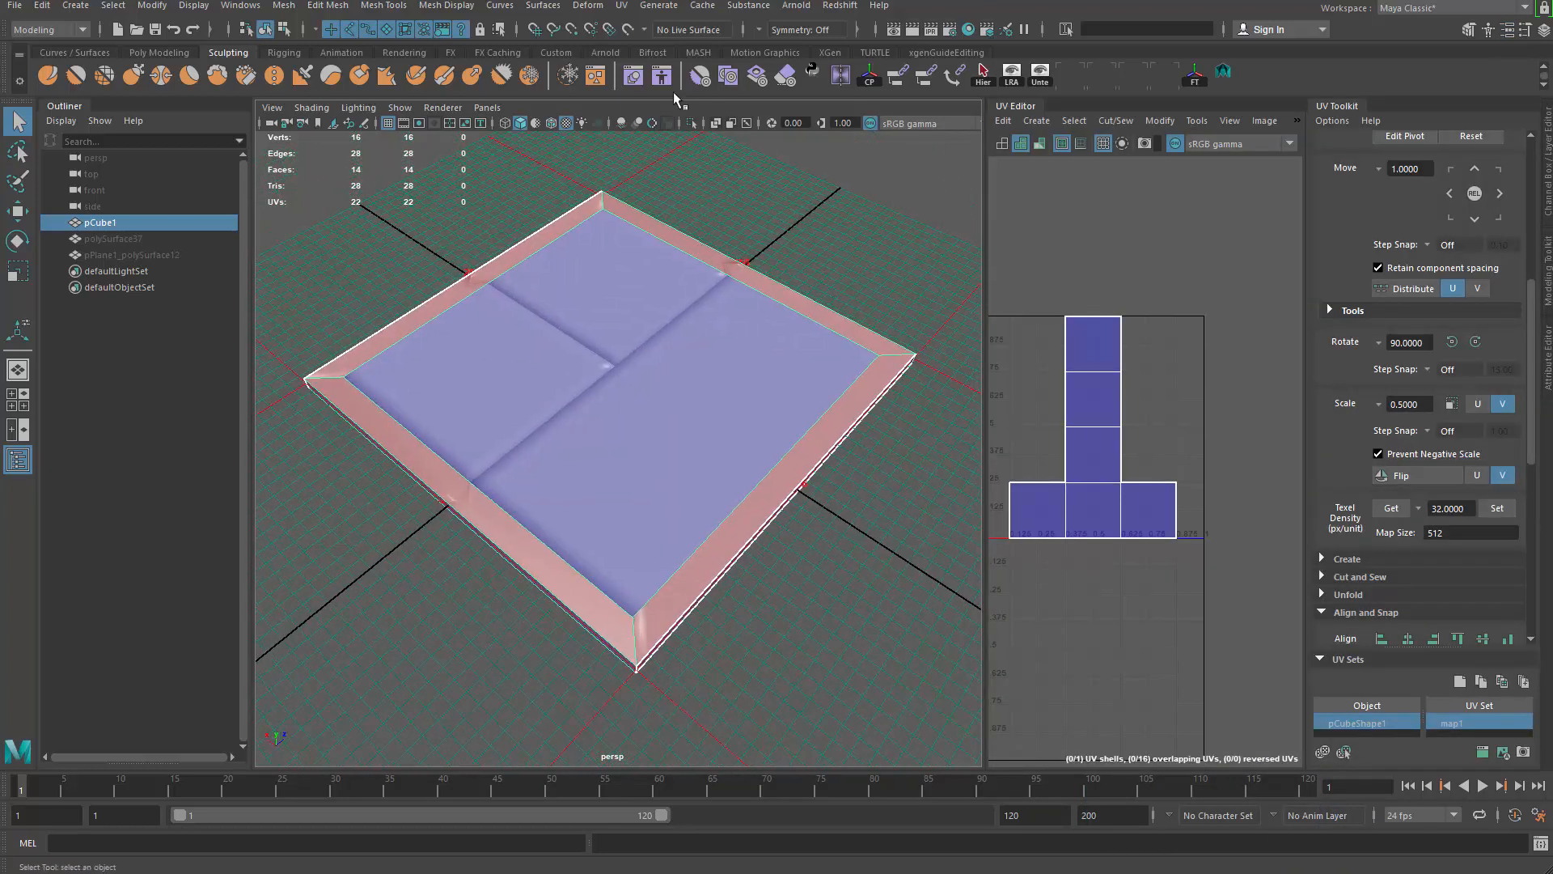
Step: Apply a planar UV projection to the slab with Fit projection set to Bounding box
click(630, 4)
click(789, 201)
drag(830, 217, 893, 193)
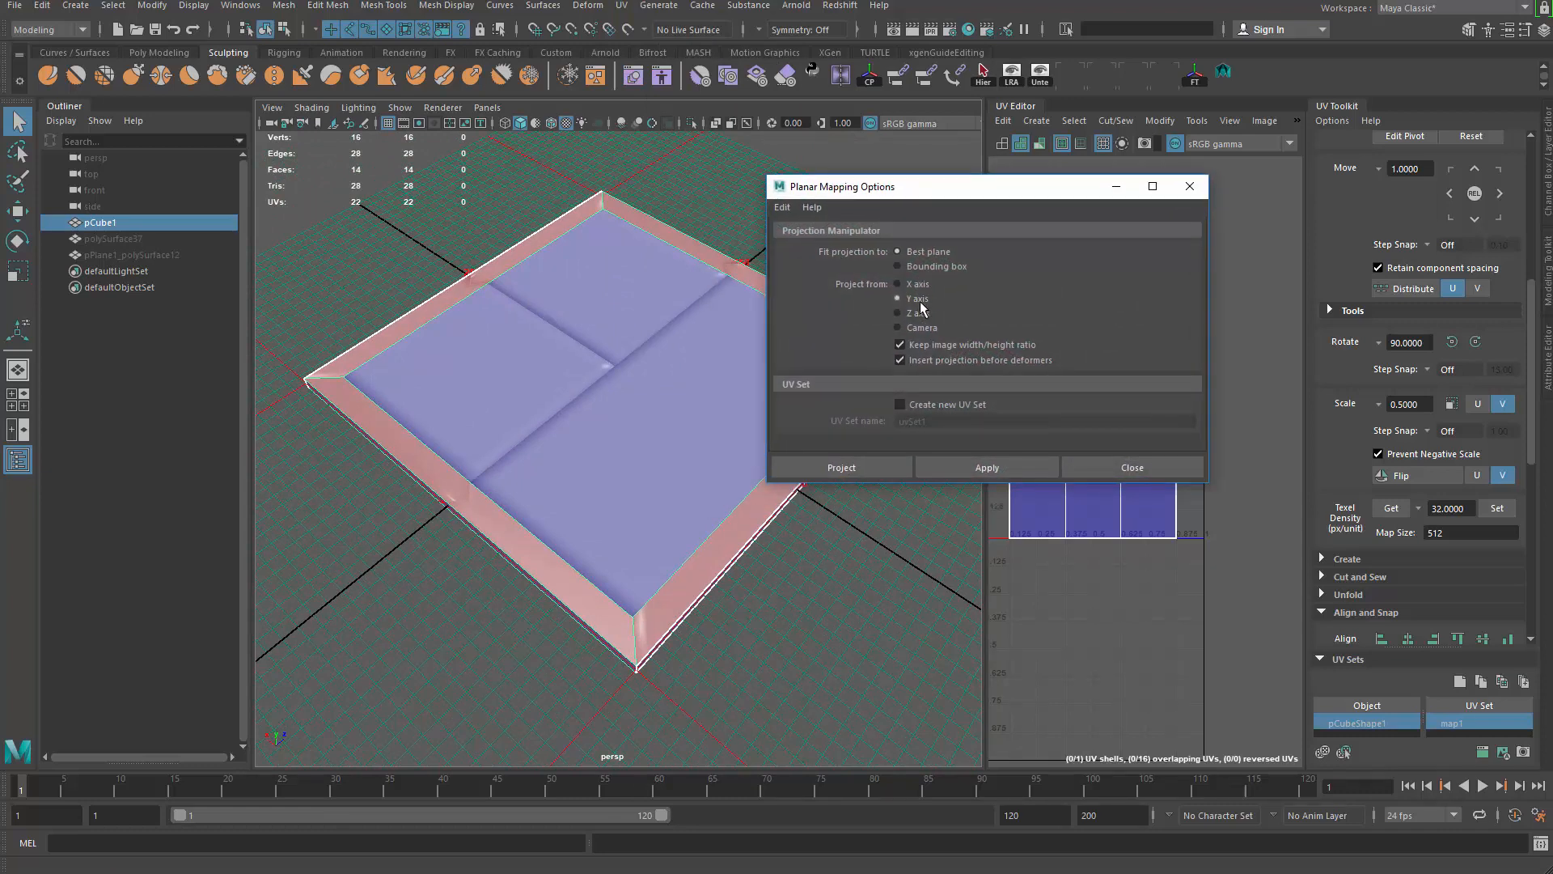
click(935, 265)
click(960, 469)
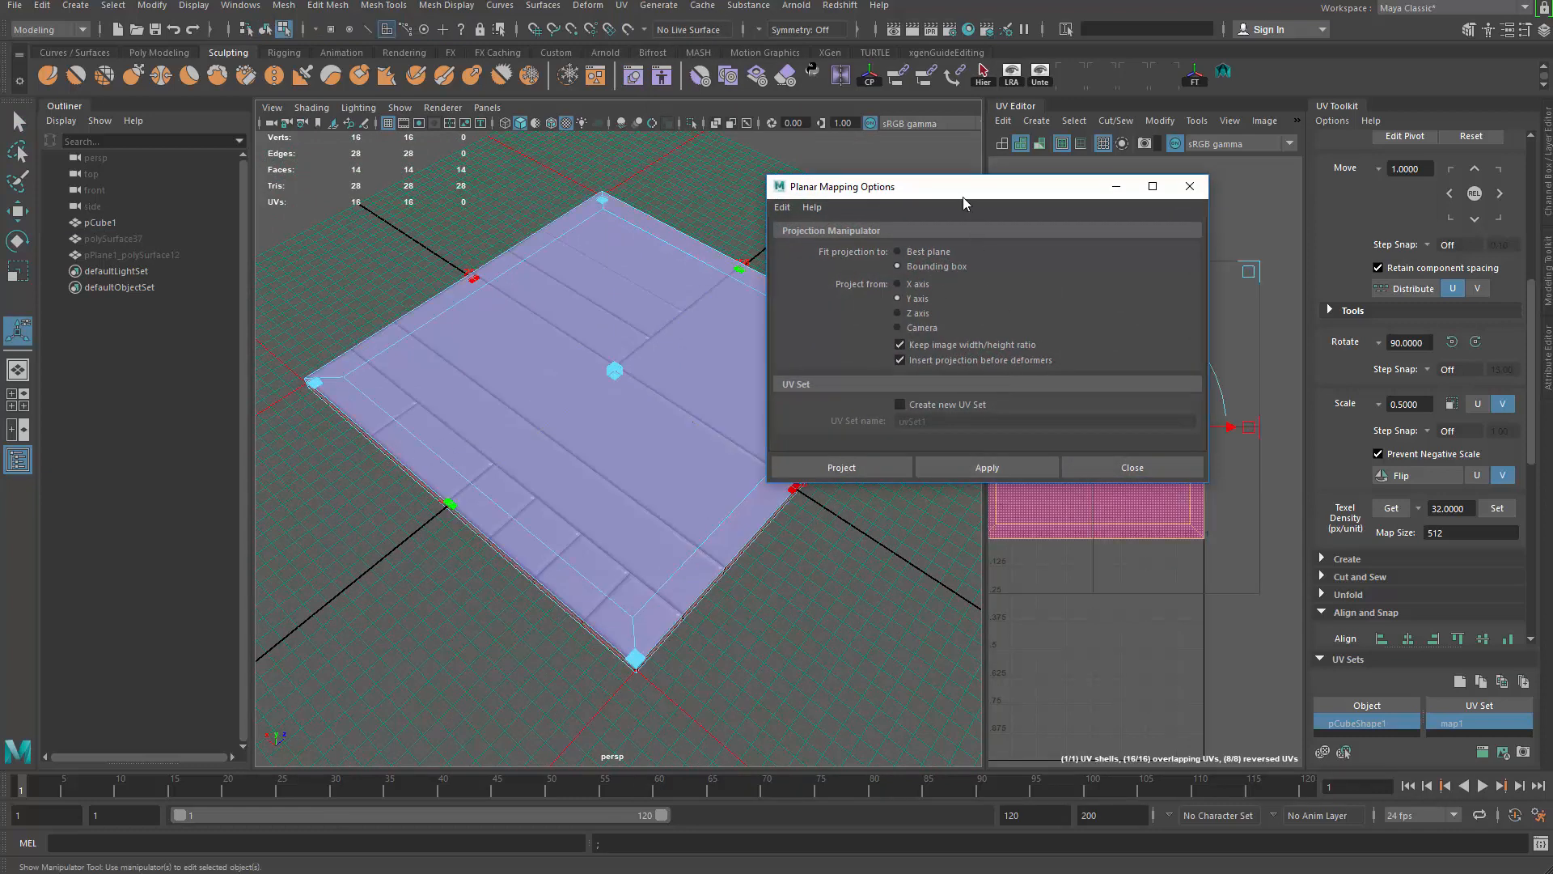
drag(962, 195, 0, 413)
Step: Slide the new square UV shell to the right and select the slab's inner top face
alt+drag(433, 331, 604, 414)
scroll(1052, 529, down, 5)
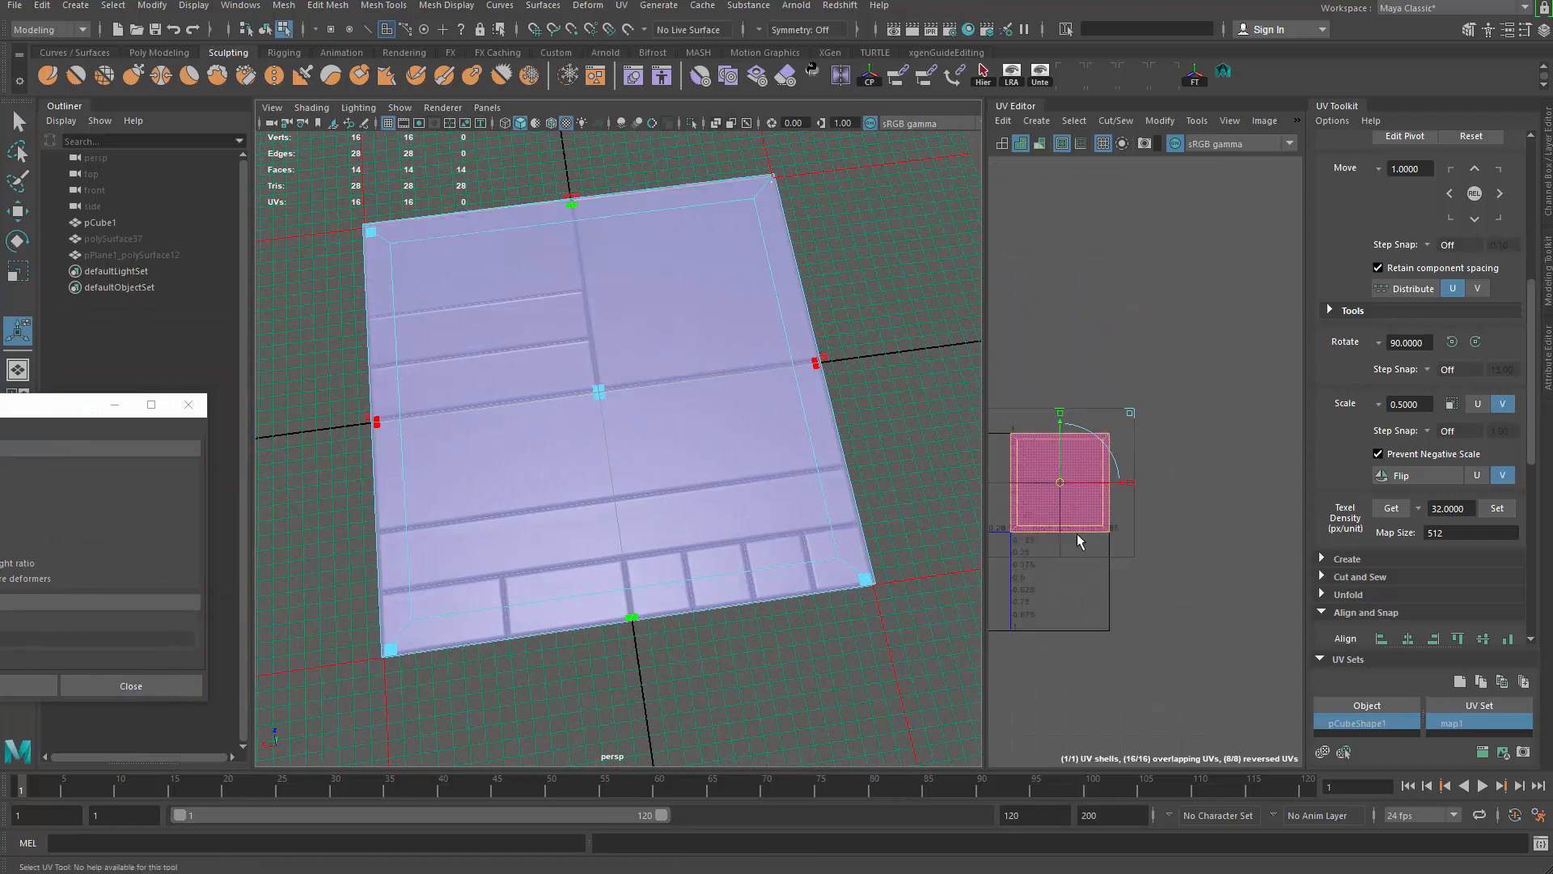
alt+middle_drag(1069, 493, 1094, 451)
key(ctrl+z)
drag(1097, 441, 1215, 367)
key(q)
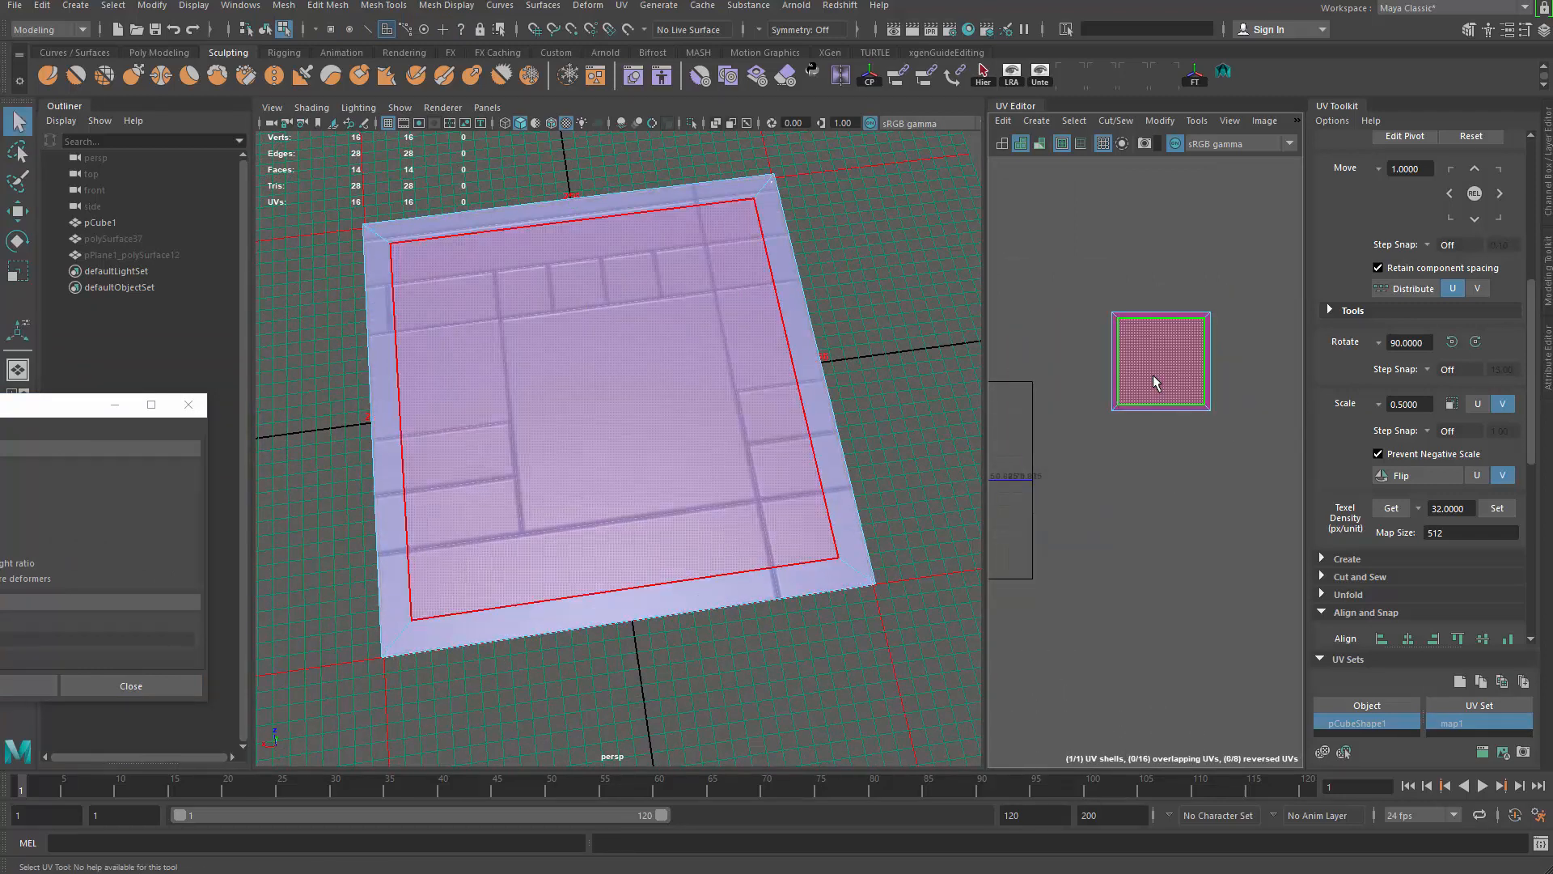
click(595, 412)
alt+drag(1134, 495, 1145, 471)
alt+drag(739, 537, 652, 353)
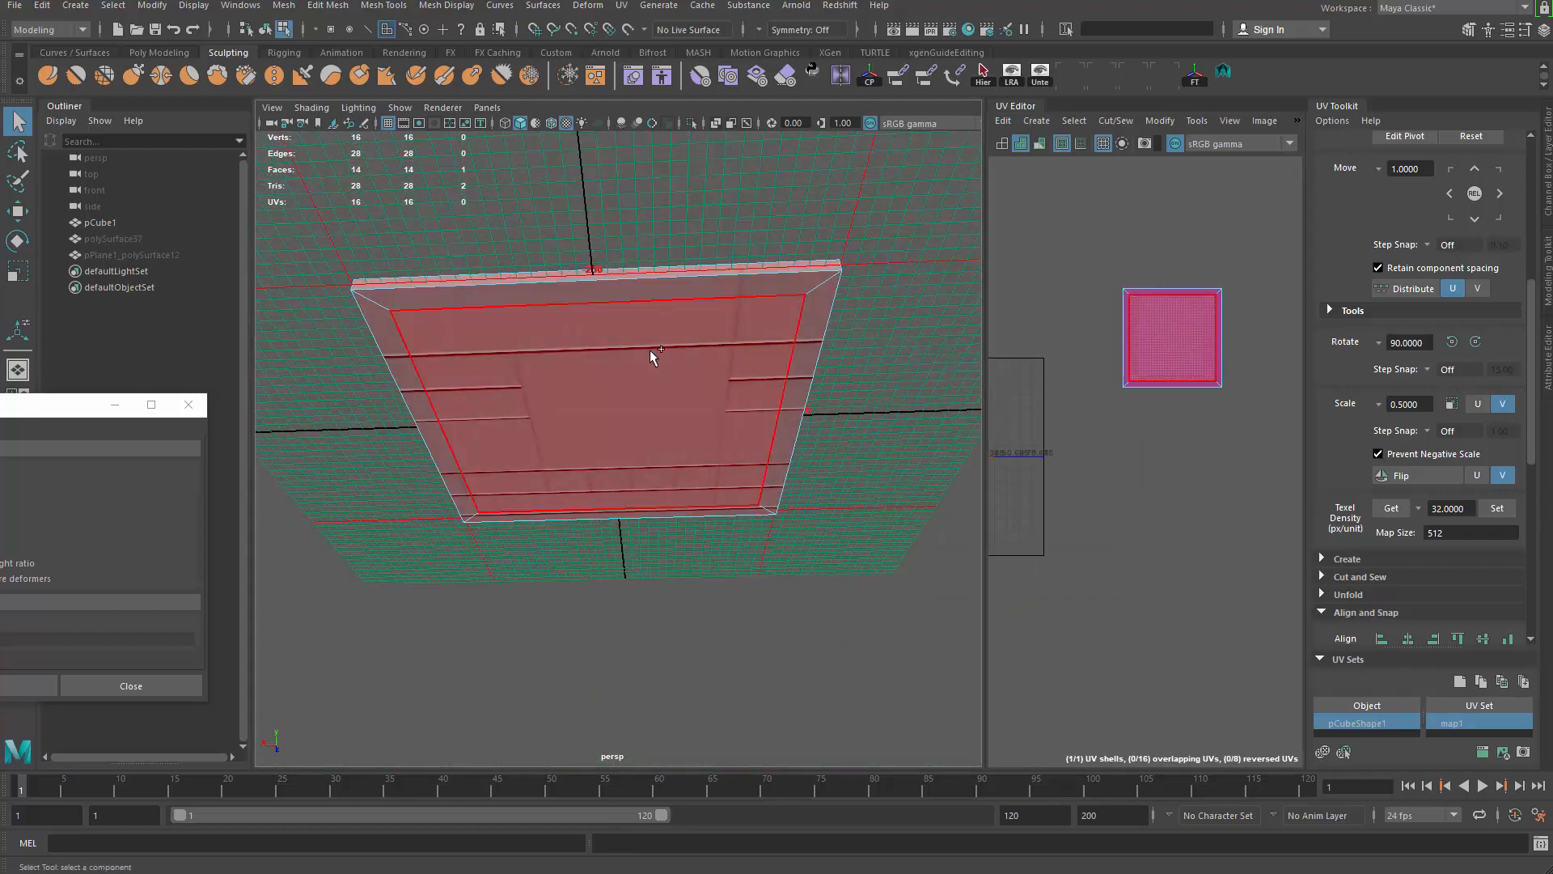
Step: Add the bottom inner face, cut both inner faces into a new UV shell, and move it down-left
shift+click(651, 353)
alt+middle_drag(1157, 355, 1152, 427)
shift+right_click(1061, 298)
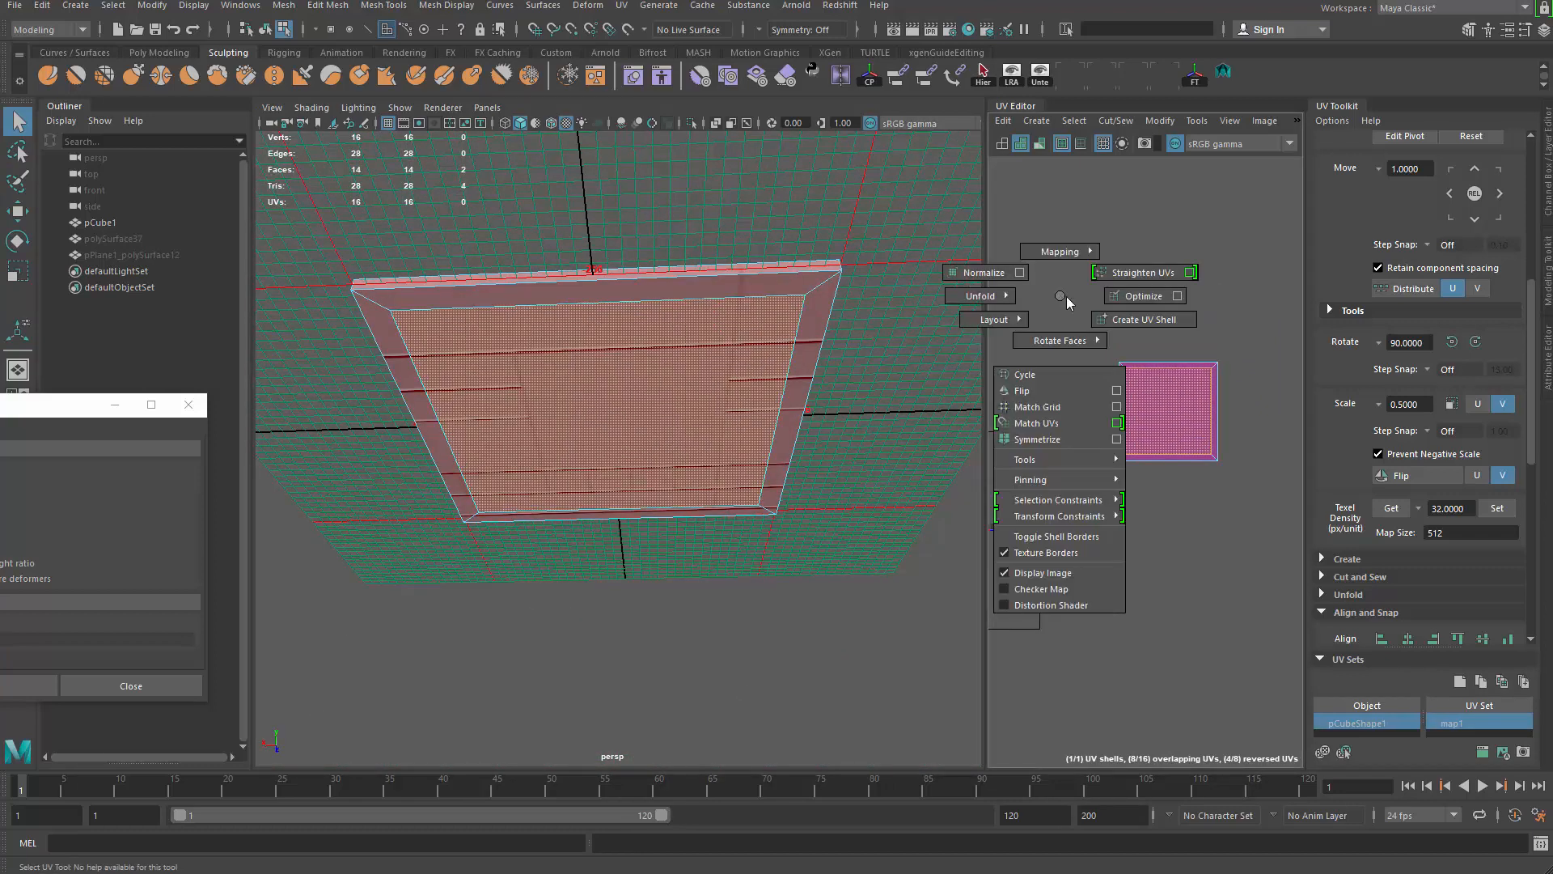
shift+right_drag(1066, 297, 1147, 338)
key(w)
drag(1168, 412, 1115, 481)
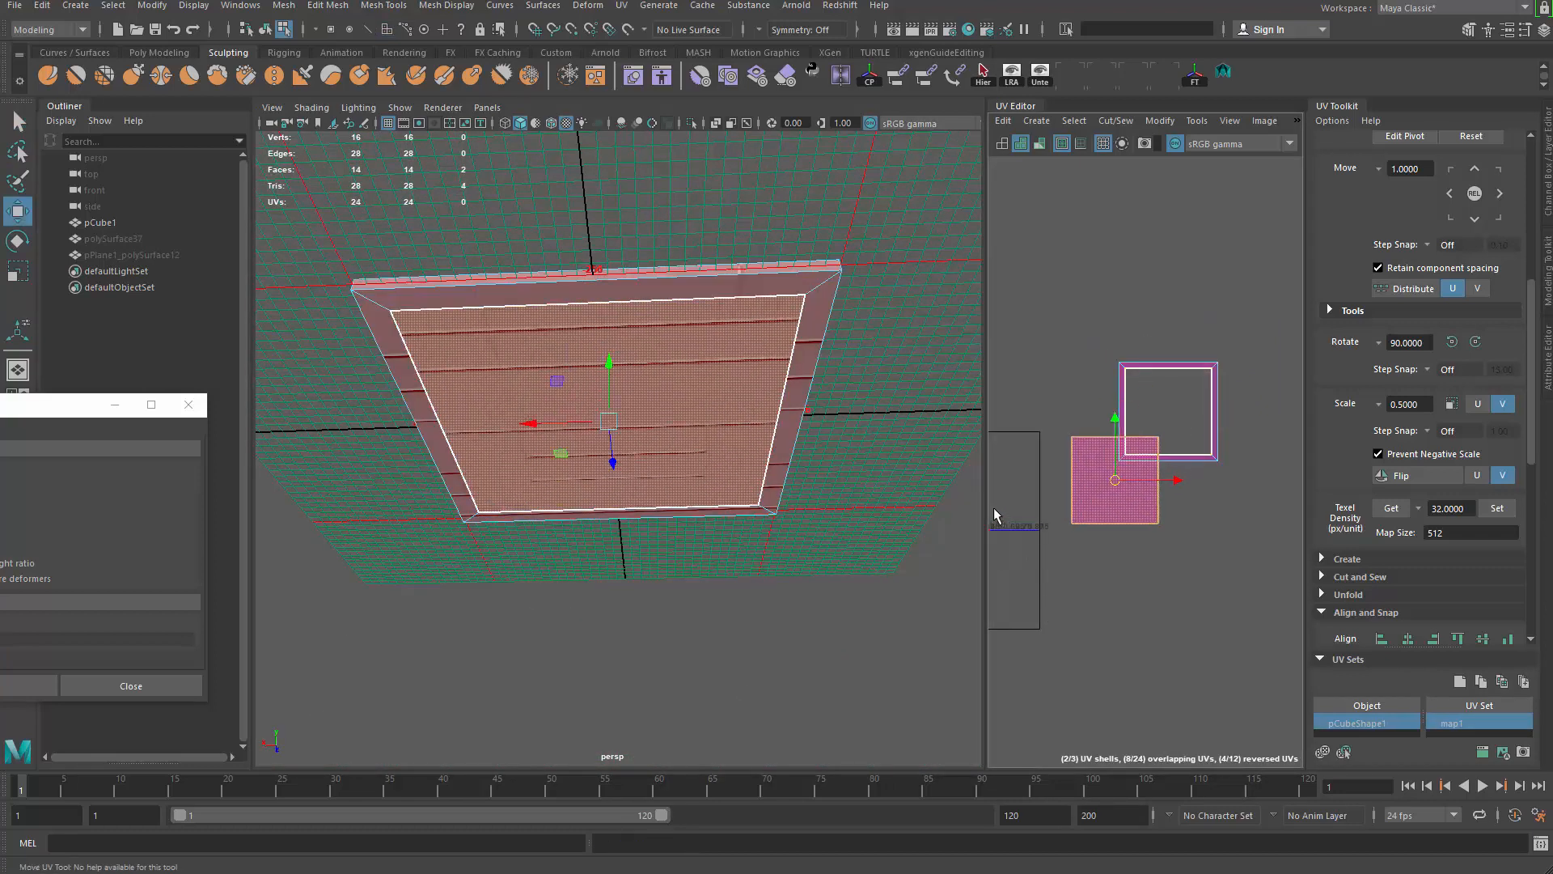
Step: Widen the UV Editor panel and try placing the new shell on the 0–1 tile, then undo it
drag(959, 503, 526, 594)
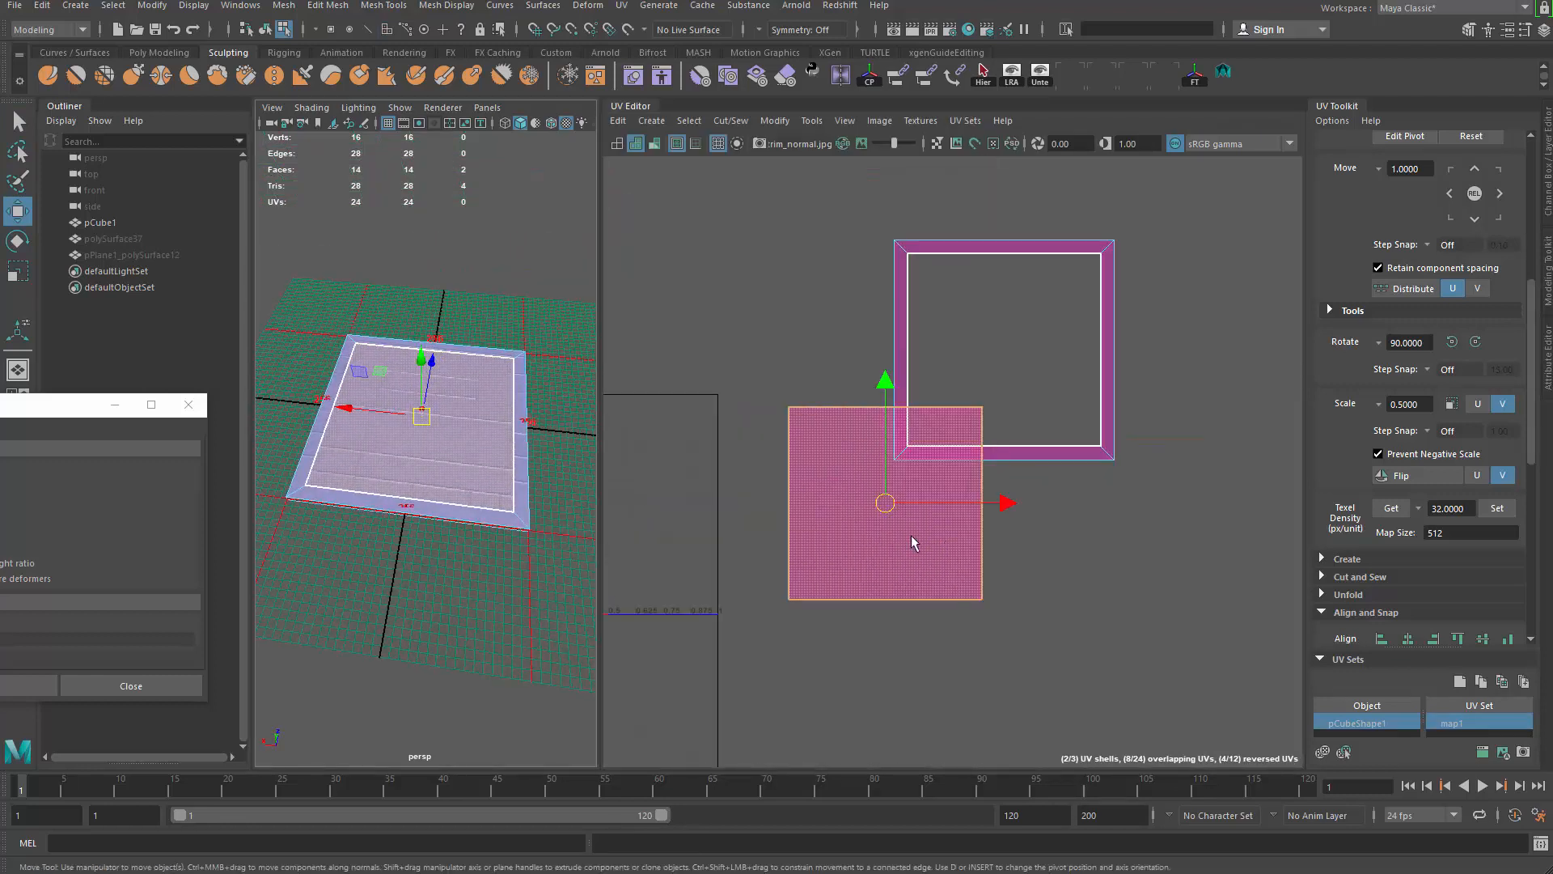
alt+middle_drag(870, 508, 1205, 459)
drag(1205, 460, 922, 463)
scroll(485, 526, up, 5)
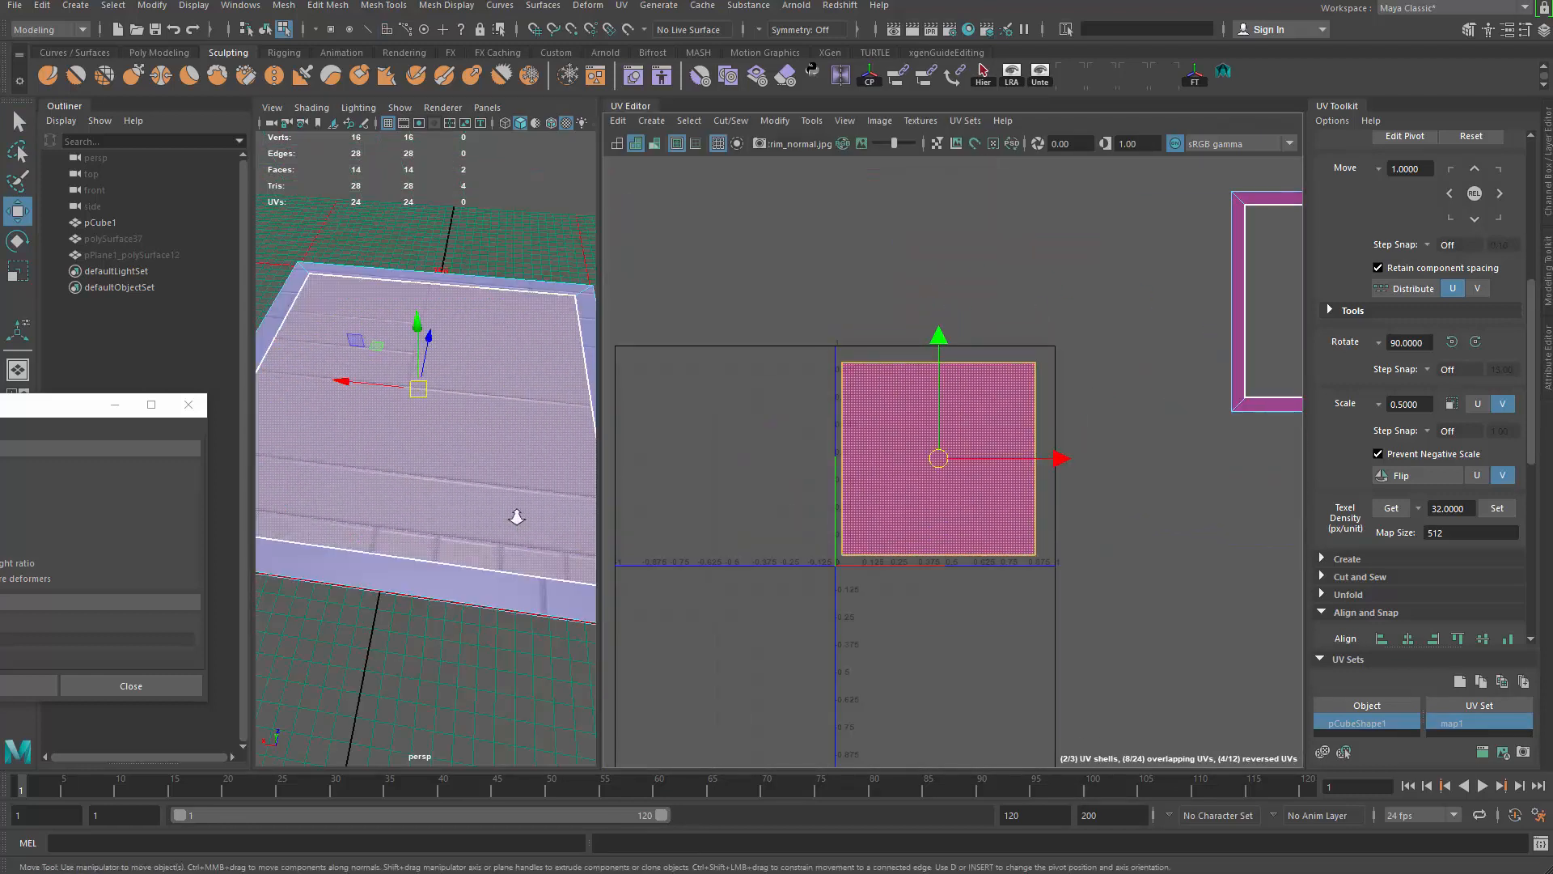
scroll(453, 536, down, 10)
scroll(453, 541, up, 8)
scroll(472, 385, down, 5)
alt+drag(472, 385, 391, 433)
scroll(494, 379, up, 5)
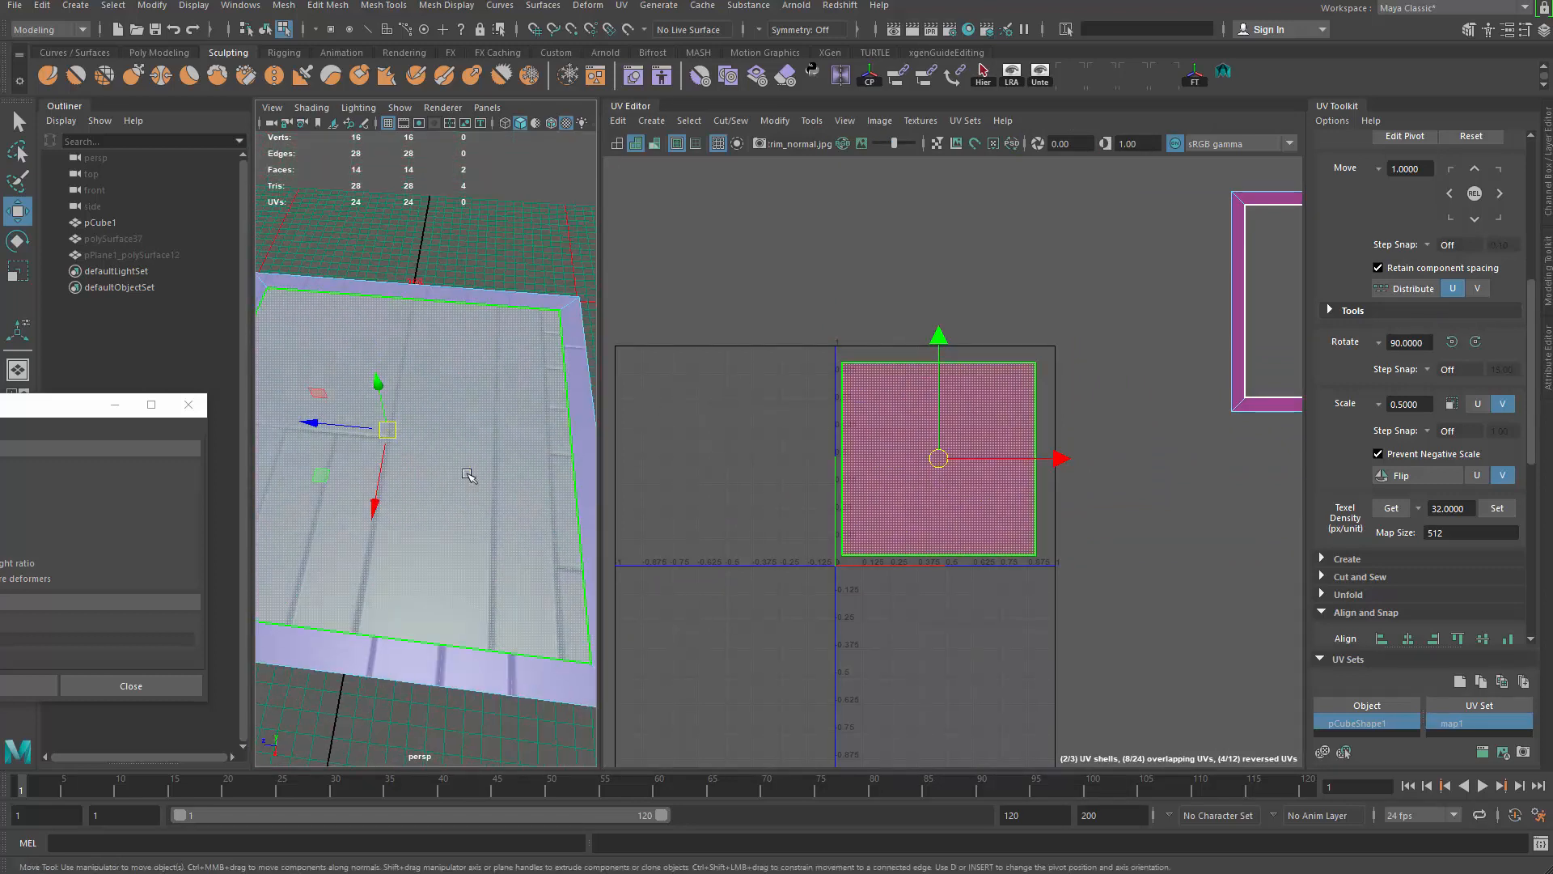
key(ctrl+z)
scroll(418, 446, down, 5)
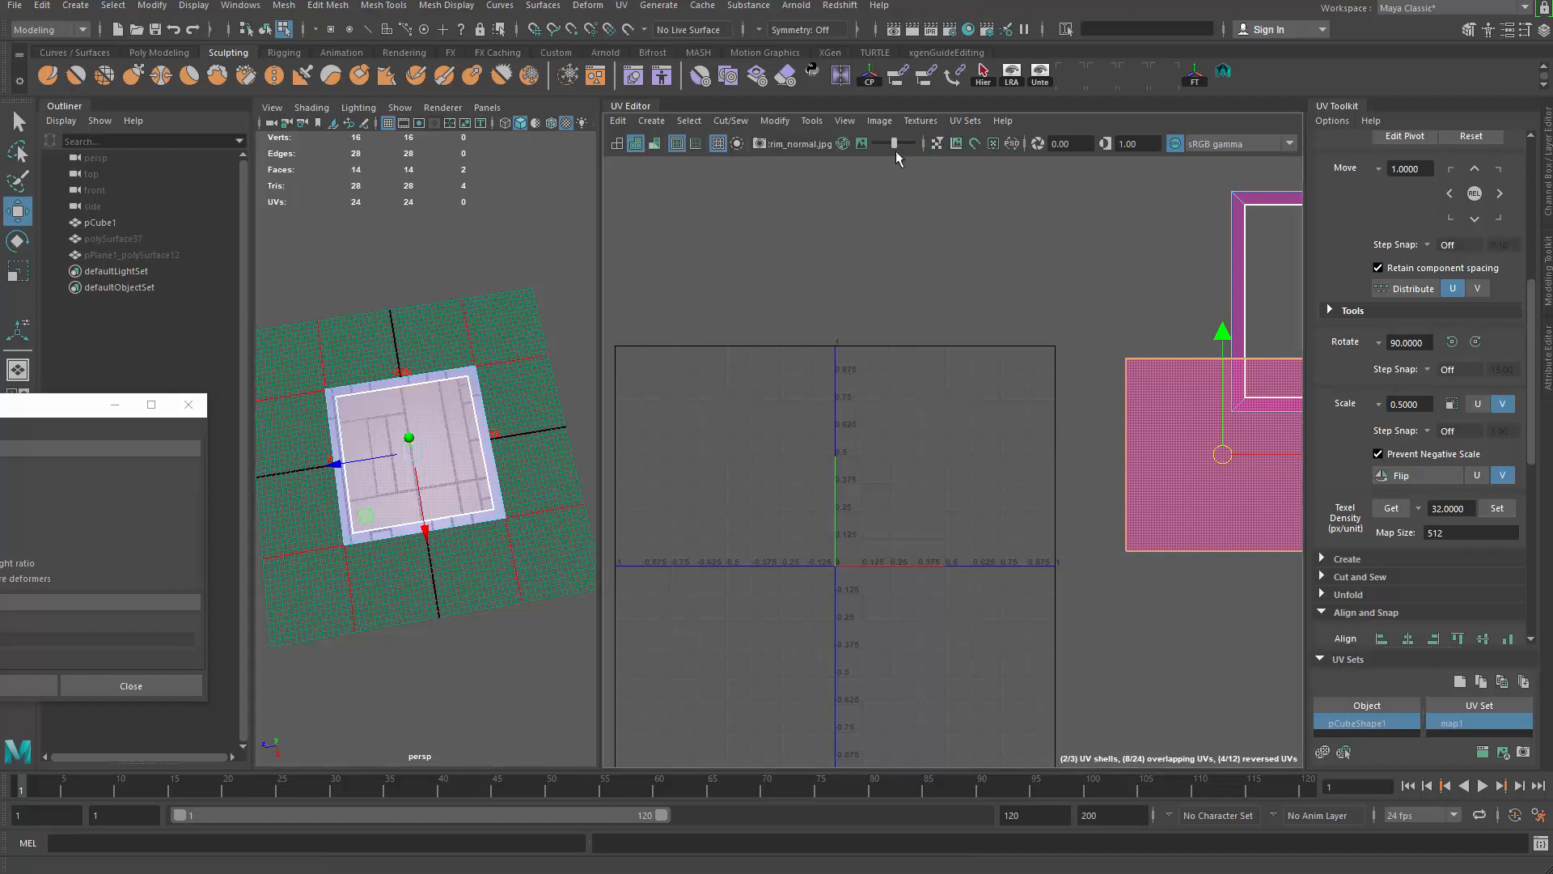
Step: Float the UV Editor in its own window and show the trim normal map behind the UVs
drag(630, 114, 617, 135)
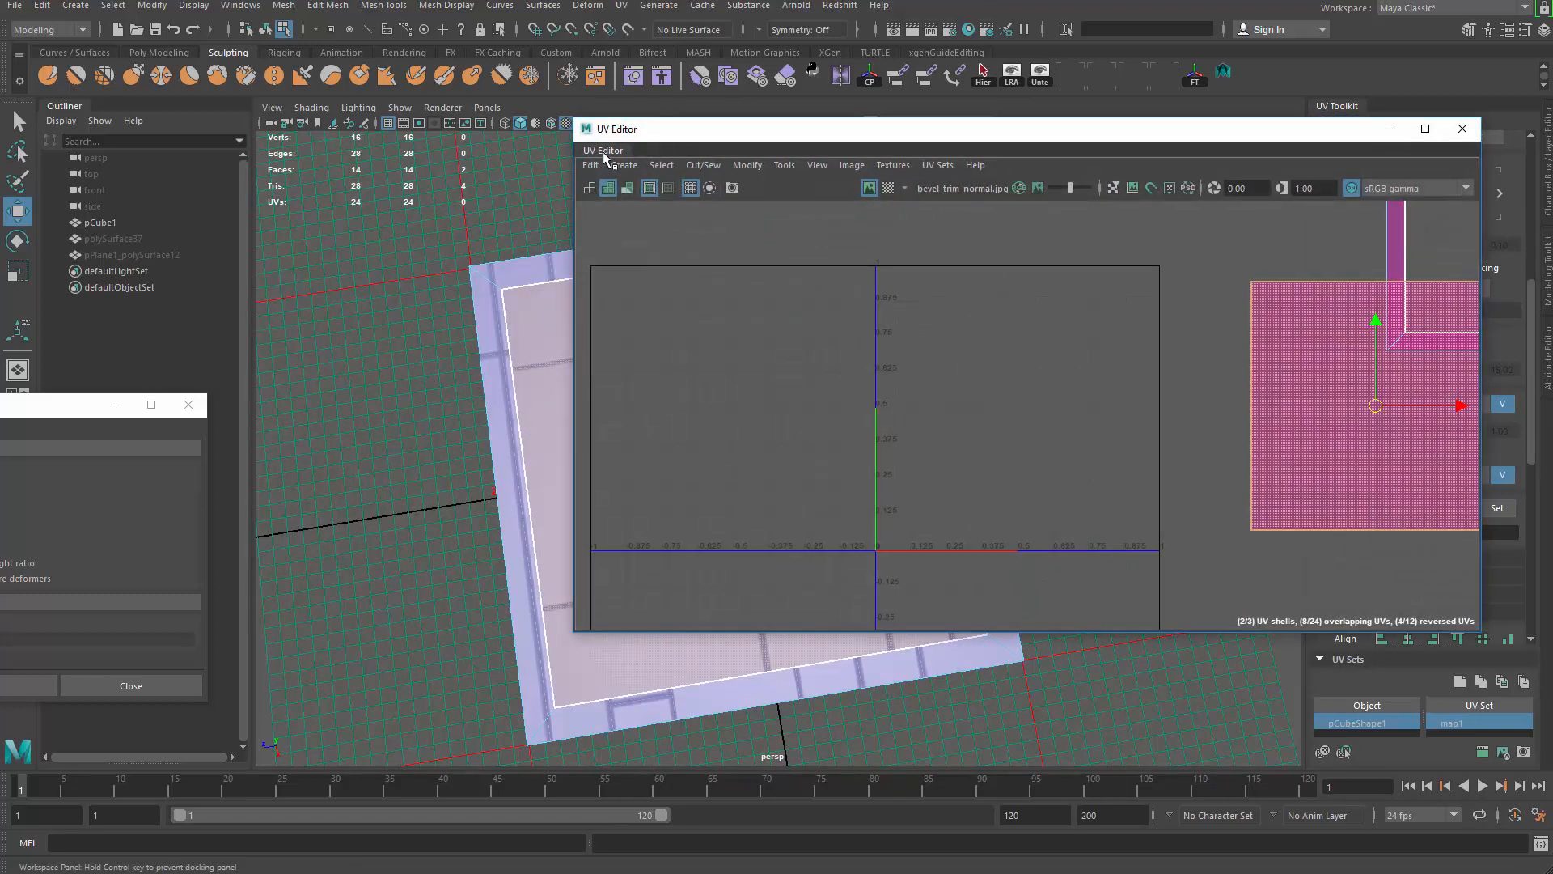
click(868, 173)
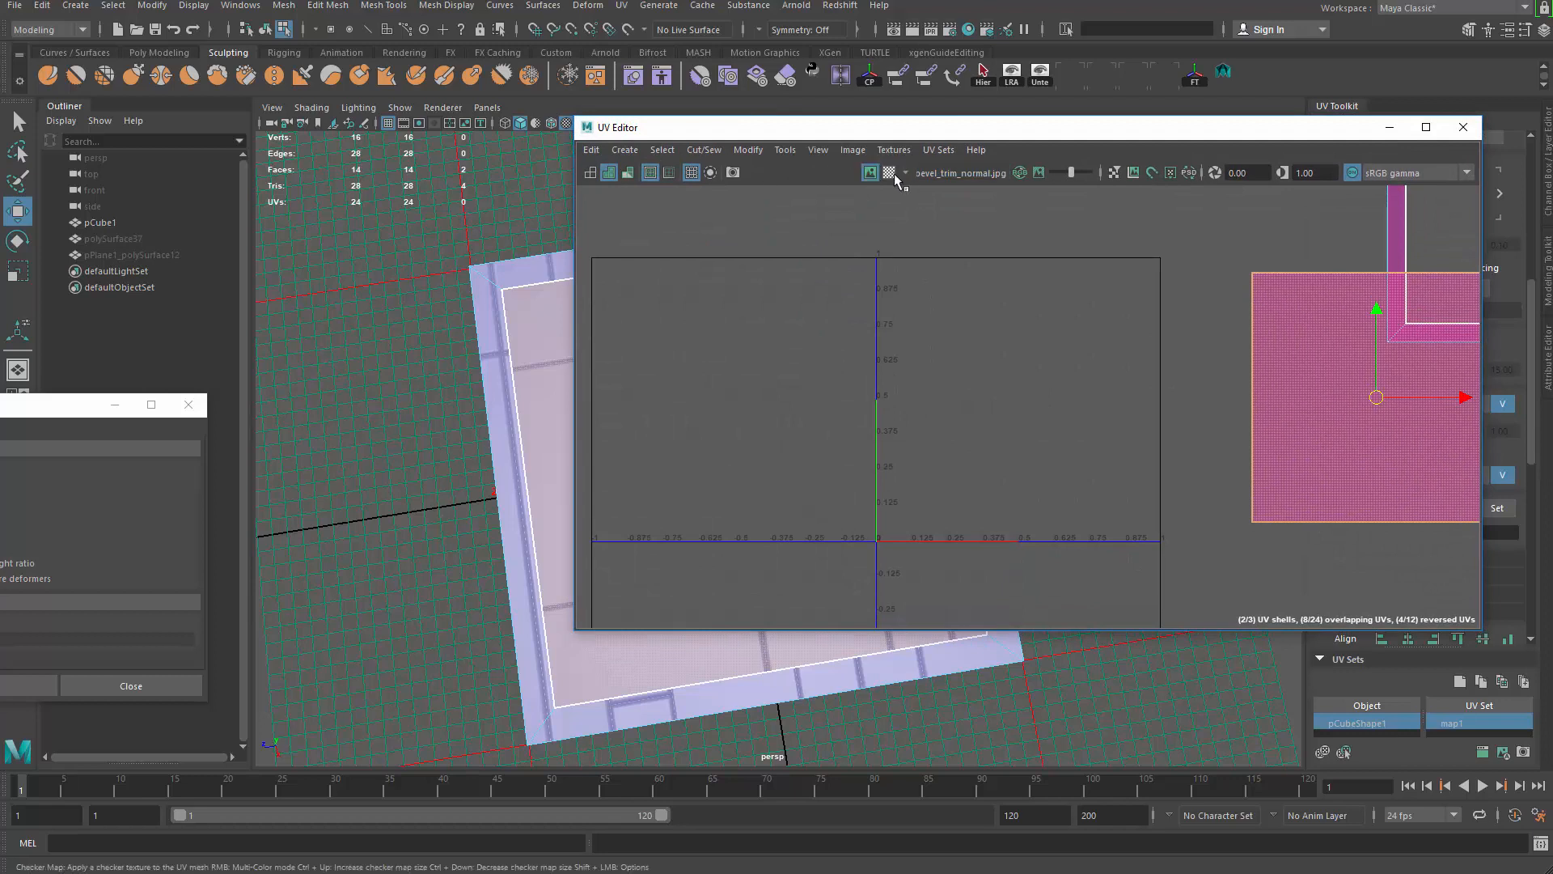
drag(1104, 127, 919, 126)
scroll(877, 341, up, 5)
scroll(882, 349, down, 2)
alt+middle_drag(884, 350, 797, 350)
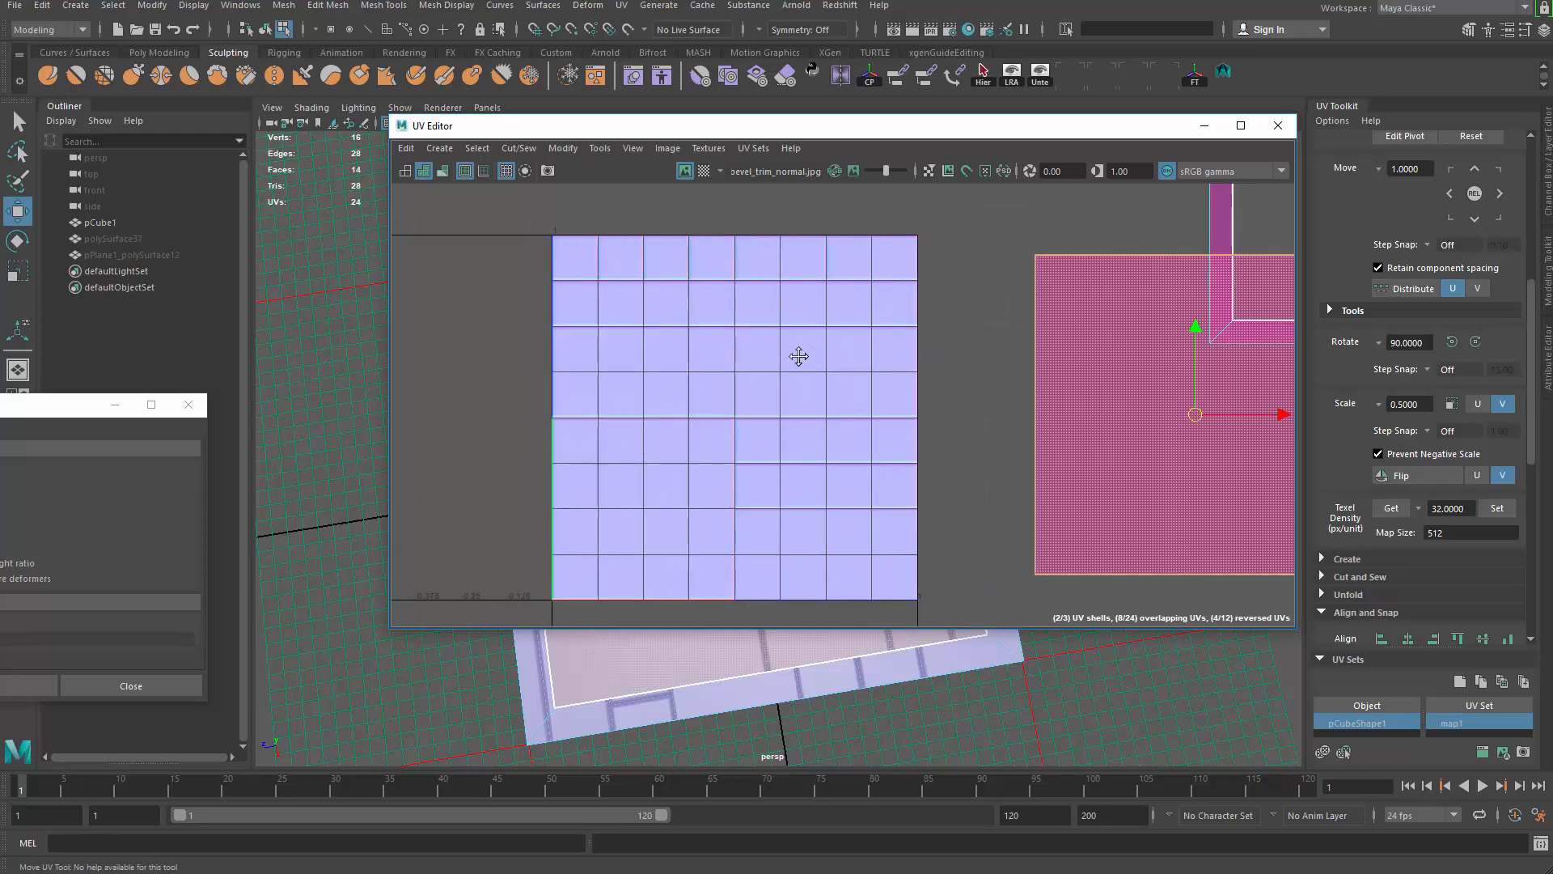
drag(932, 134, 799, 88)
Step: Inspect the UV shells against the textured tile and bring up the Layout UV options
alt+middle_drag(1333, 360, 1074, 327)
scroll(1074, 328, down, 2)
alt+middle_drag(1222, 356, 1336, 360)
scroll(1009, 318, up, 3)
alt+middle_drag(1011, 319, 1194, 283)
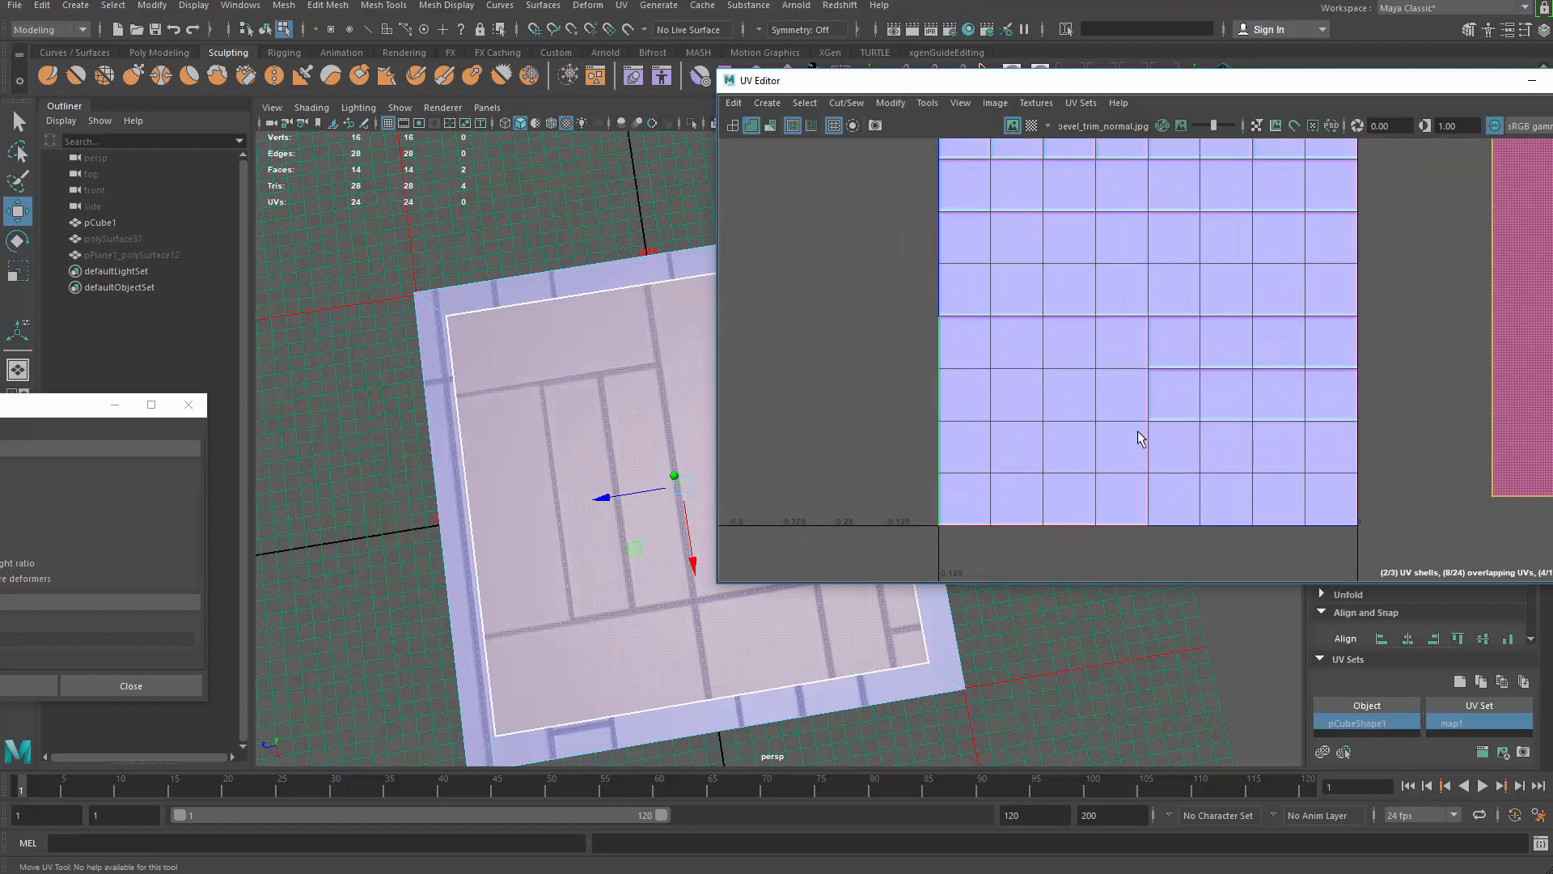
scroll(1140, 438, down, 2)
scroll(1185, 433, down, 2)
alt+middle_drag(1185, 434, 1007, 421)
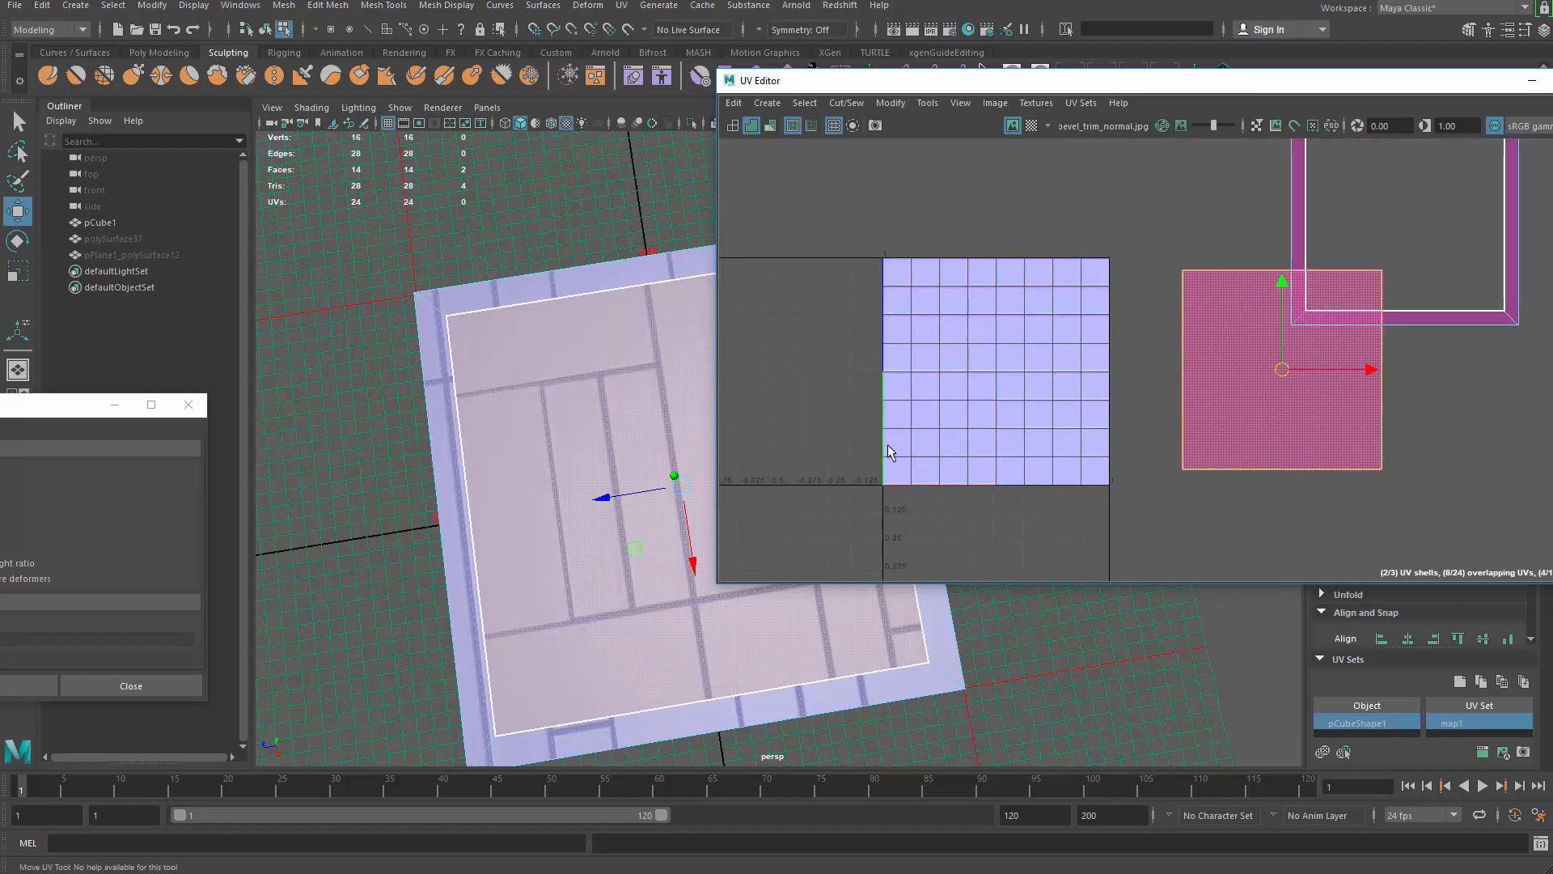
scroll(1181, 447, down, 3)
alt+middle_drag(1182, 447, 1089, 453)
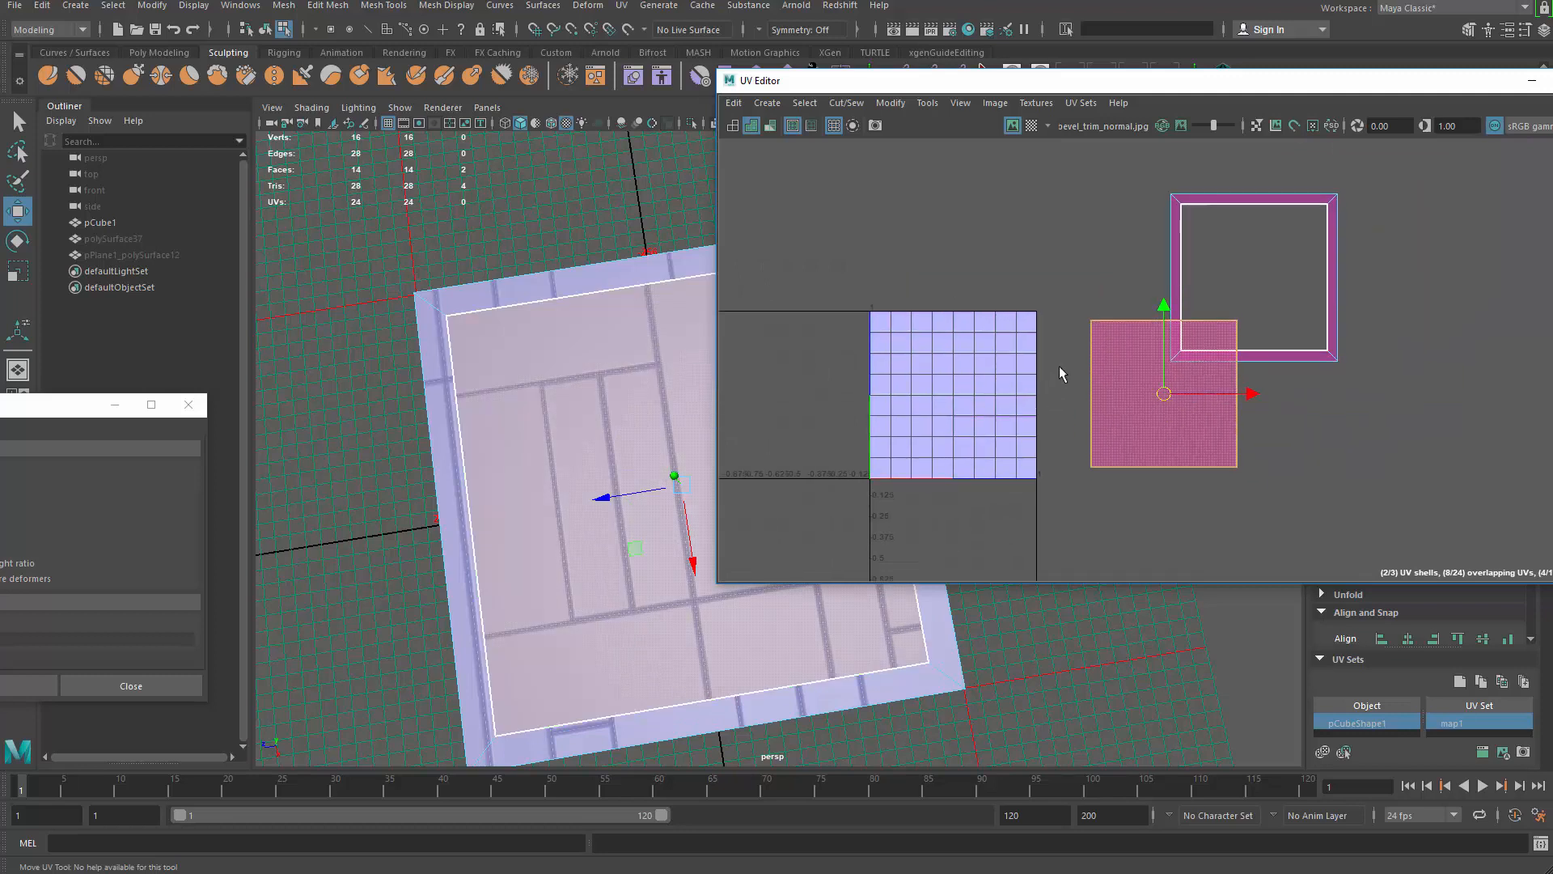
scroll(1064, 374, up, 2)
alt+middle_drag(1065, 375, 1116, 371)
shift+right_drag(1134, 212, 1017, 265)
Step: Reset the Layout UVs options, set Scale Mode to Non-Uniform and shell padding, and repack the shells
drag(19, 403, 835, 147)
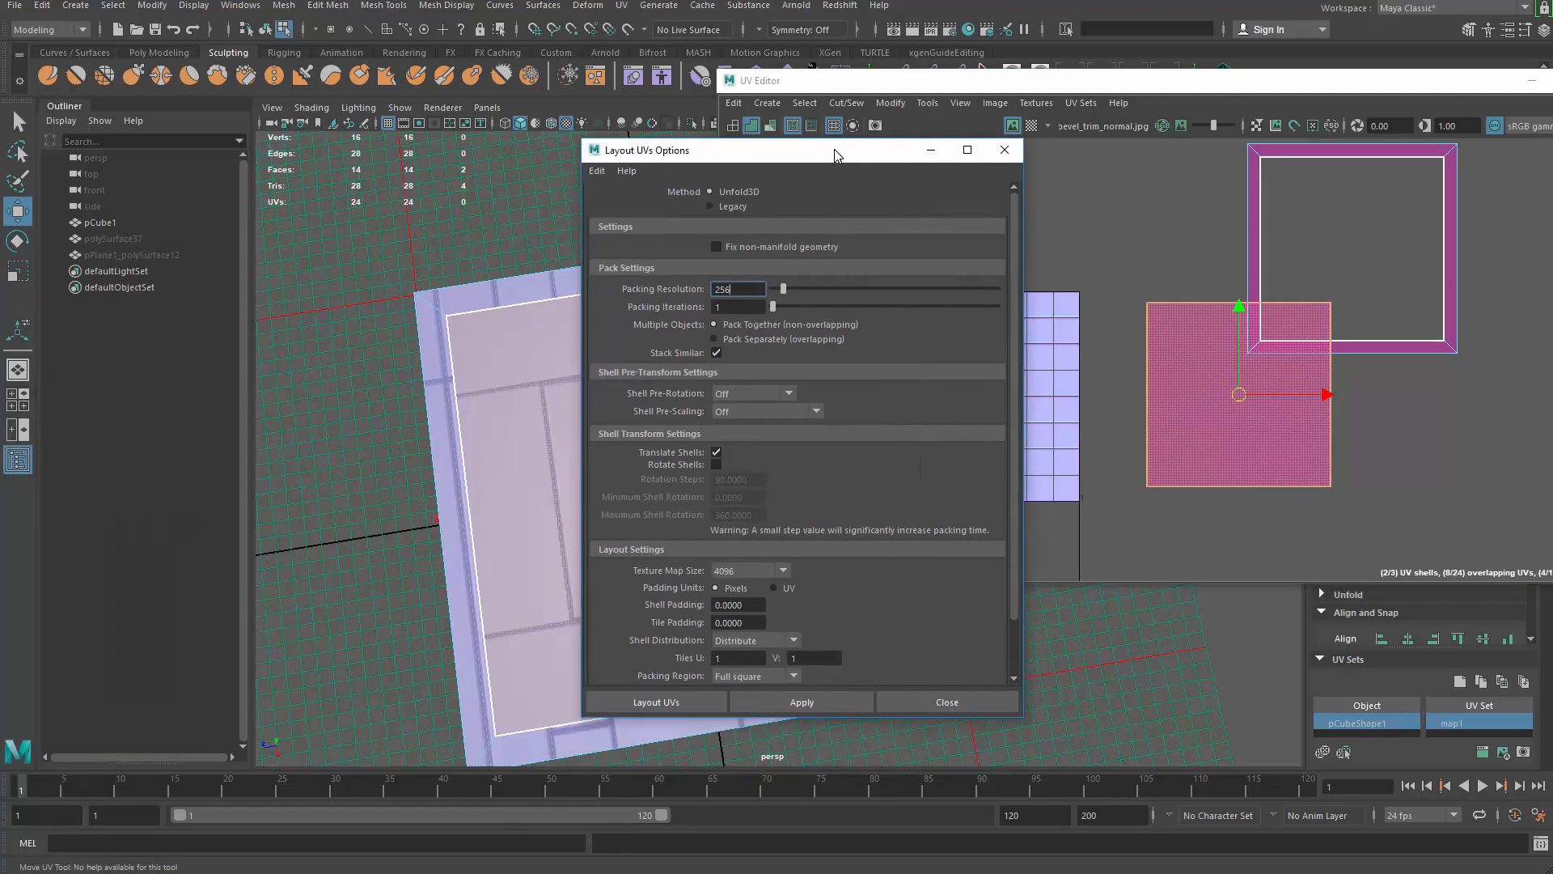
click(603, 169)
click(618, 203)
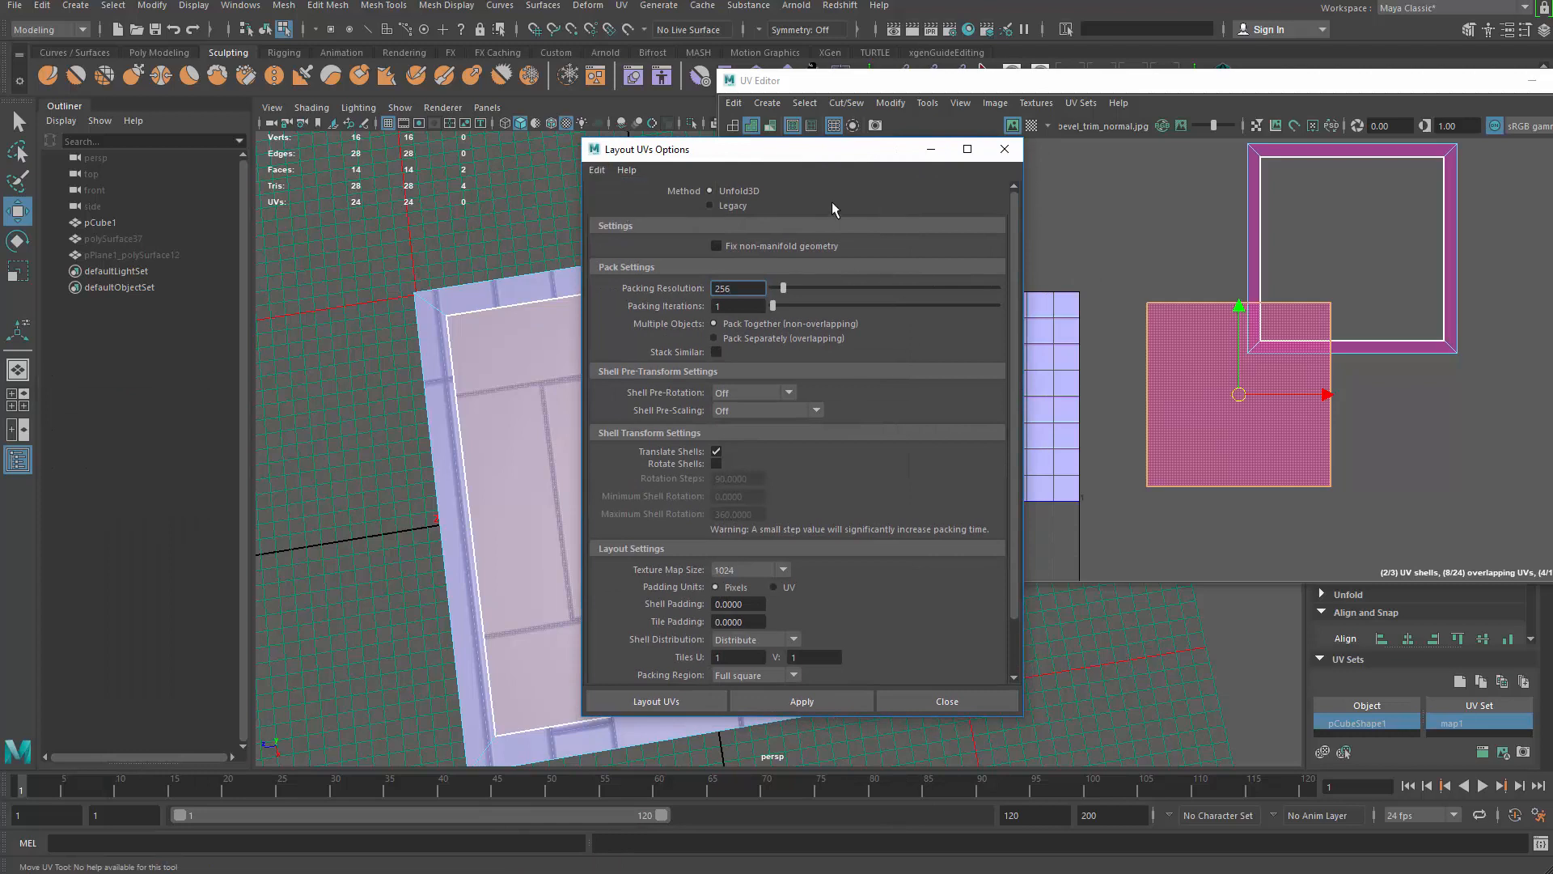
scroll(789, 474, down, 2)
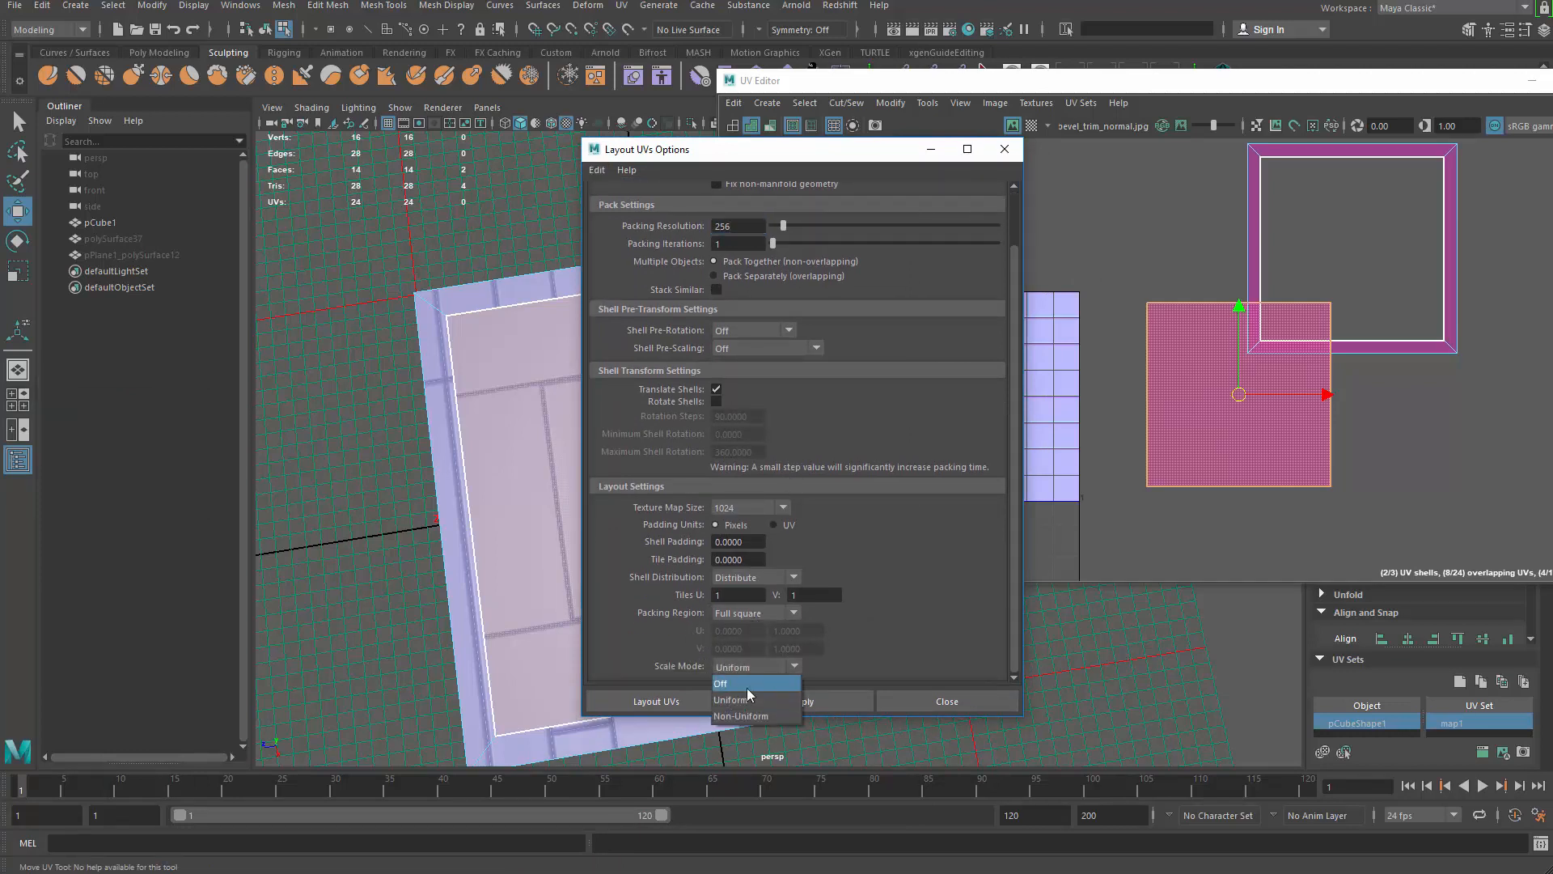
click(743, 715)
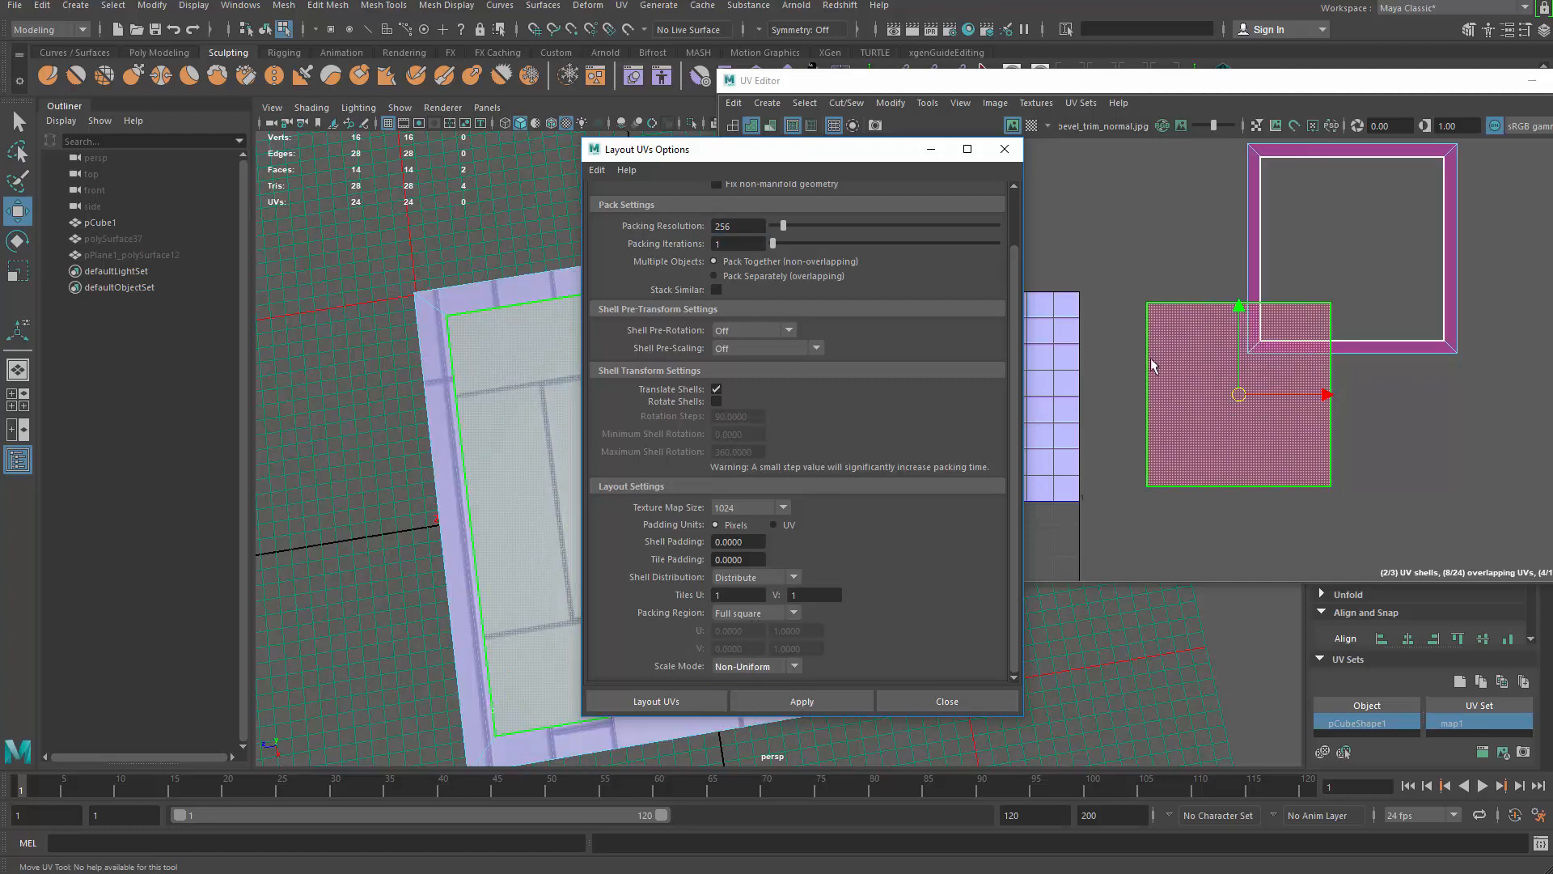
click(758, 546)
click(761, 576)
click(764, 548)
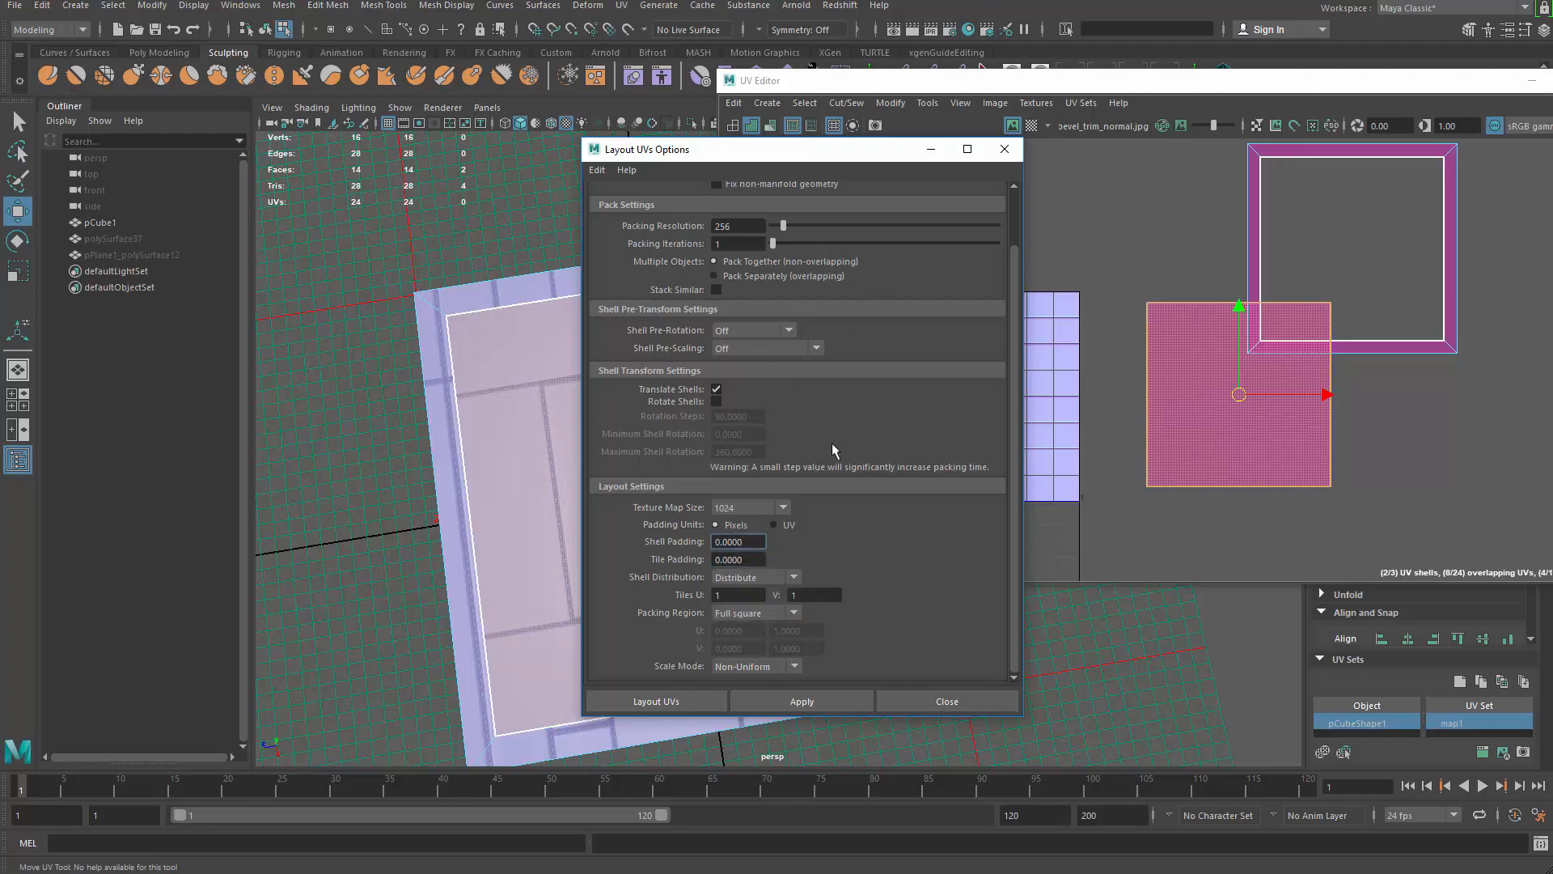
click(809, 701)
Step: Undo the layout, reapply Layout UVs with the new settings, then undo it and clear the selection
drag(755, 152, 212, 267)
click(922, 371)
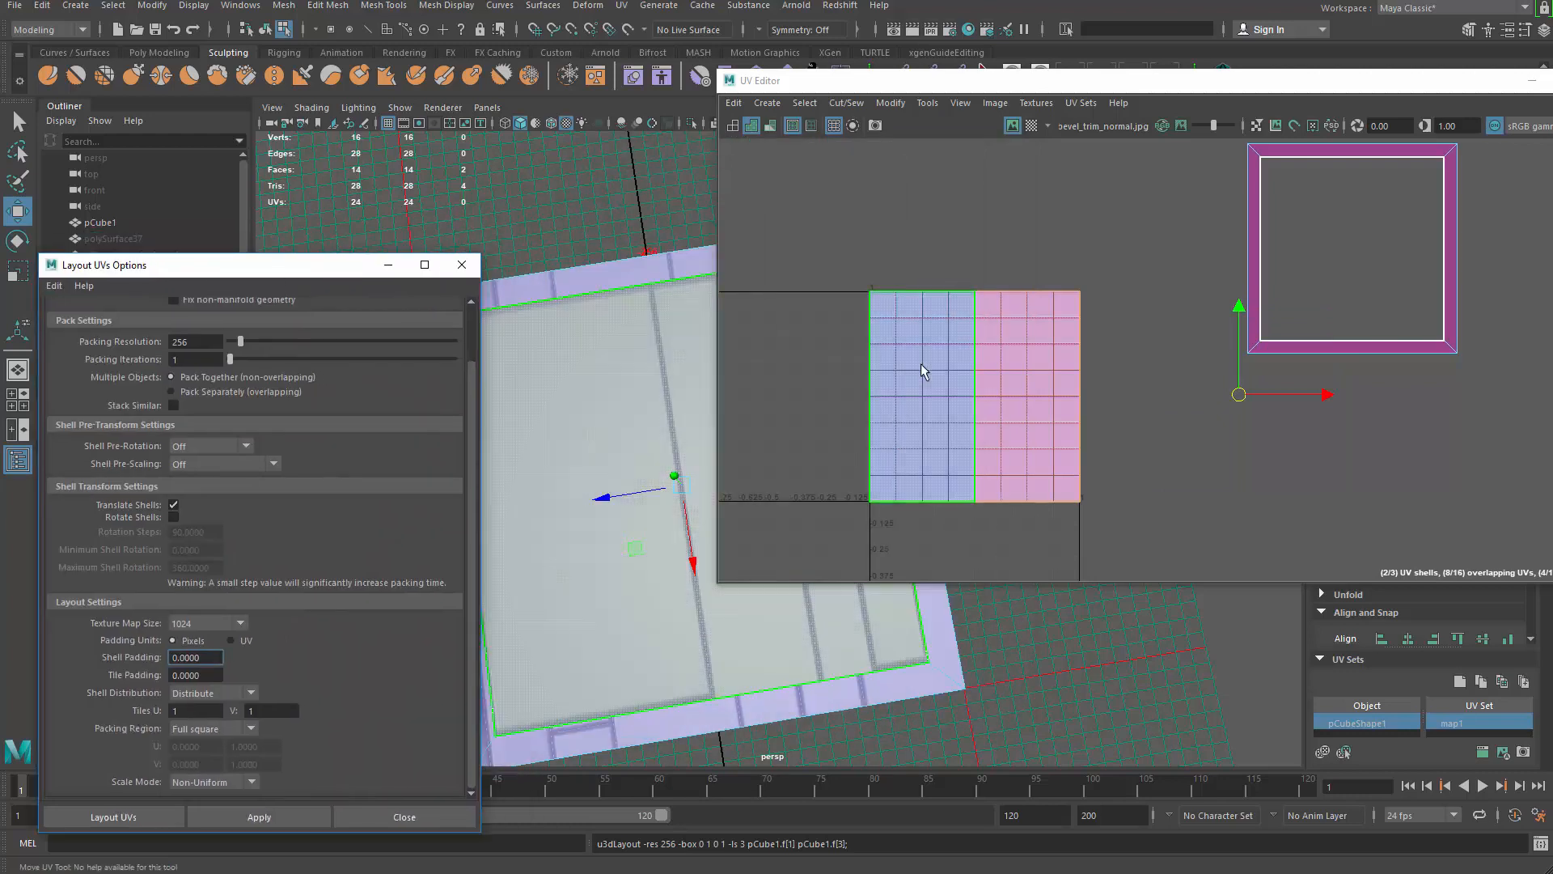
scroll(1023, 398, up, 3)
scroll(1020, 405, down, 3)
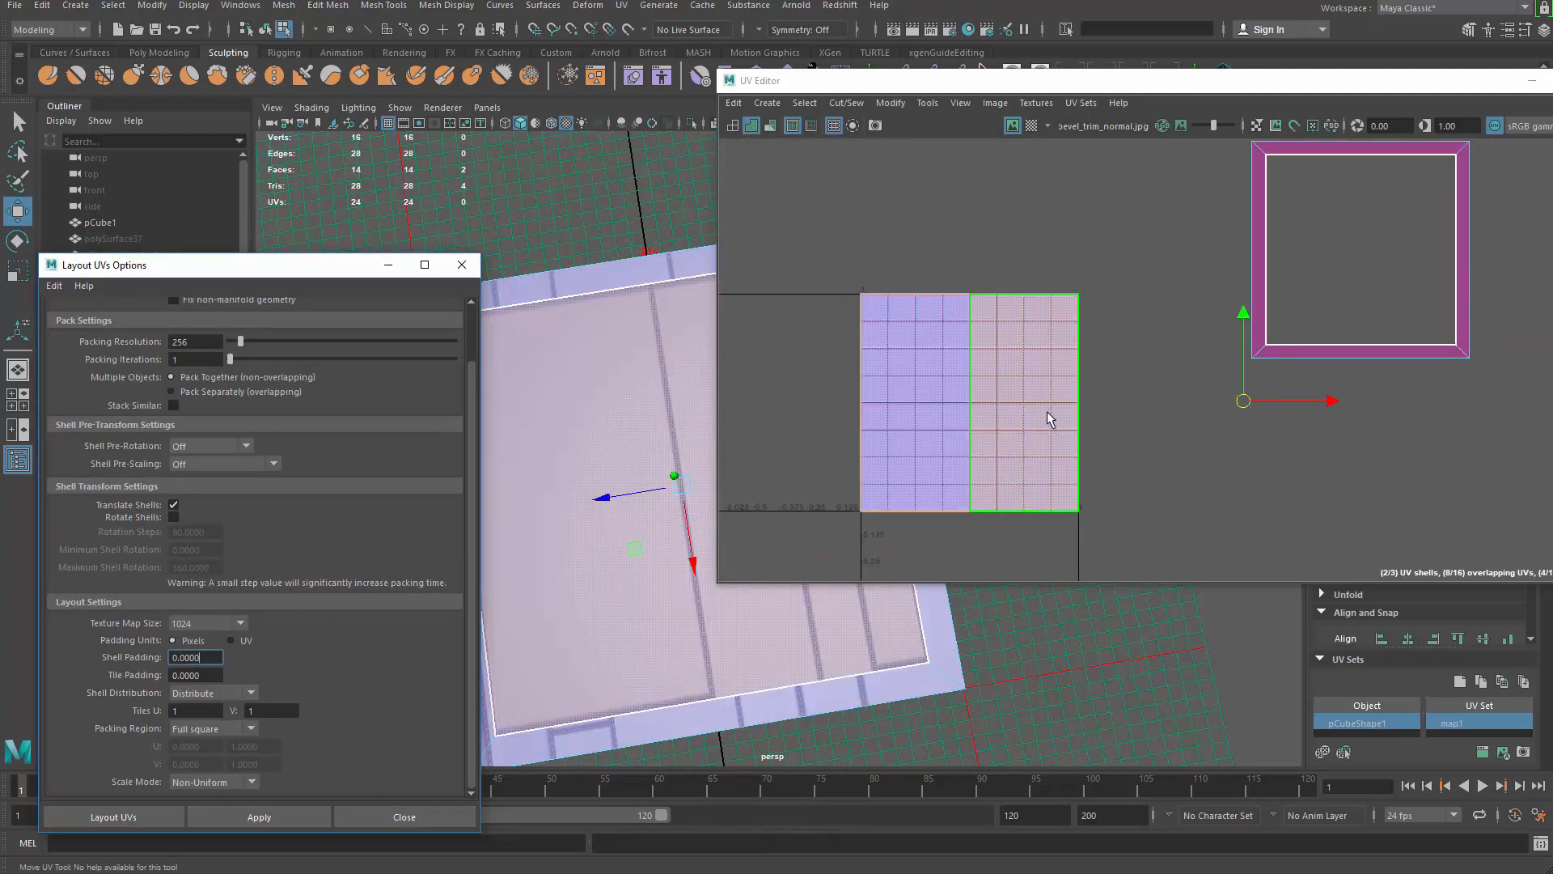
key(ctrl+z)
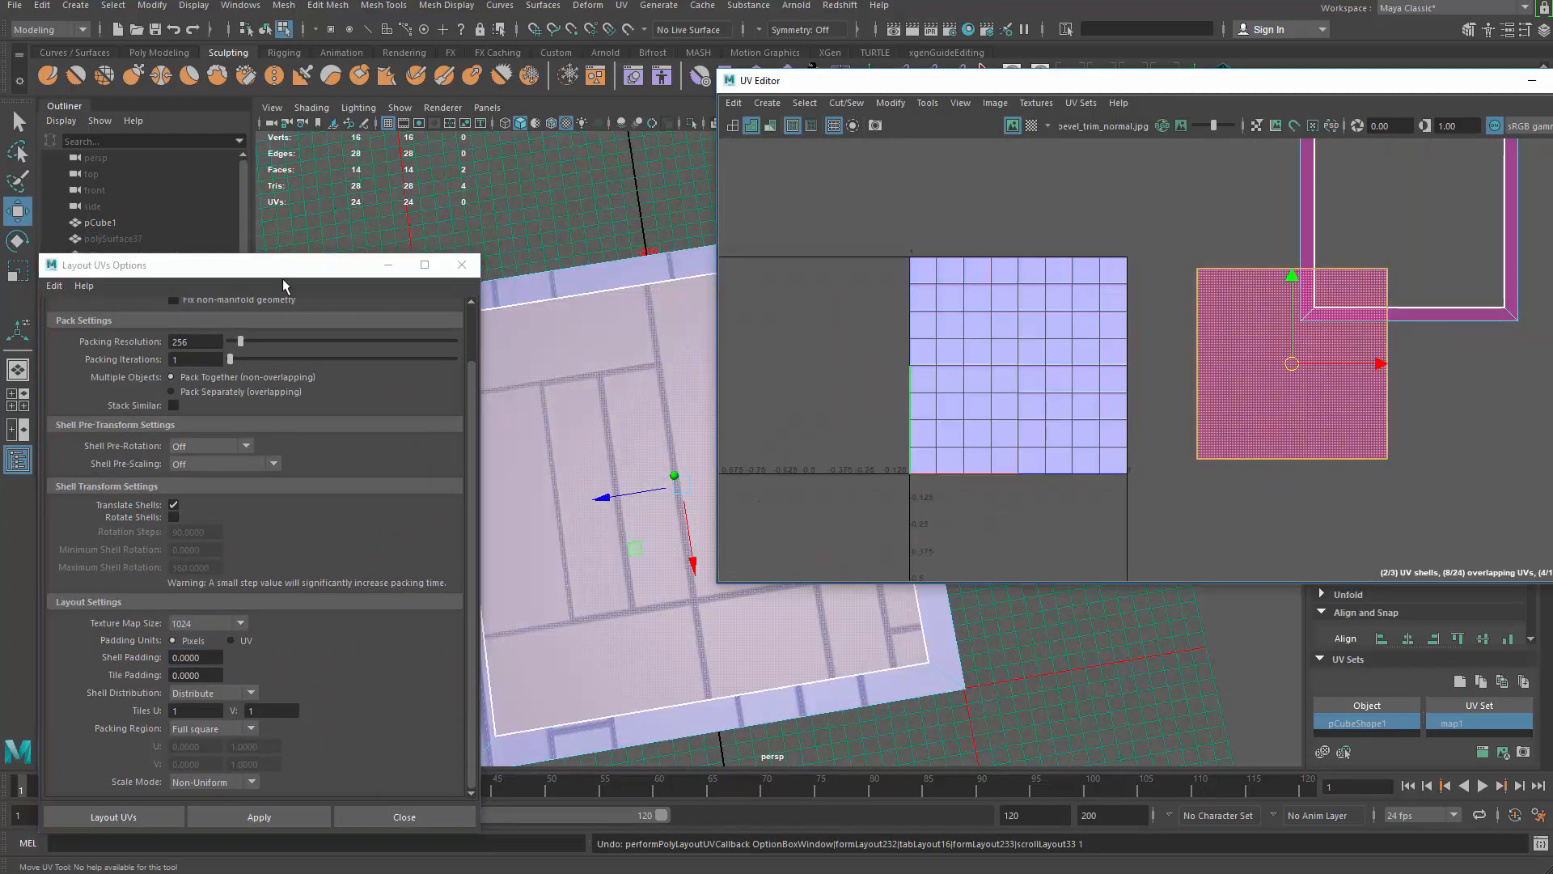
drag(288, 269, 356, 177)
scroll(532, 367, up, 2)
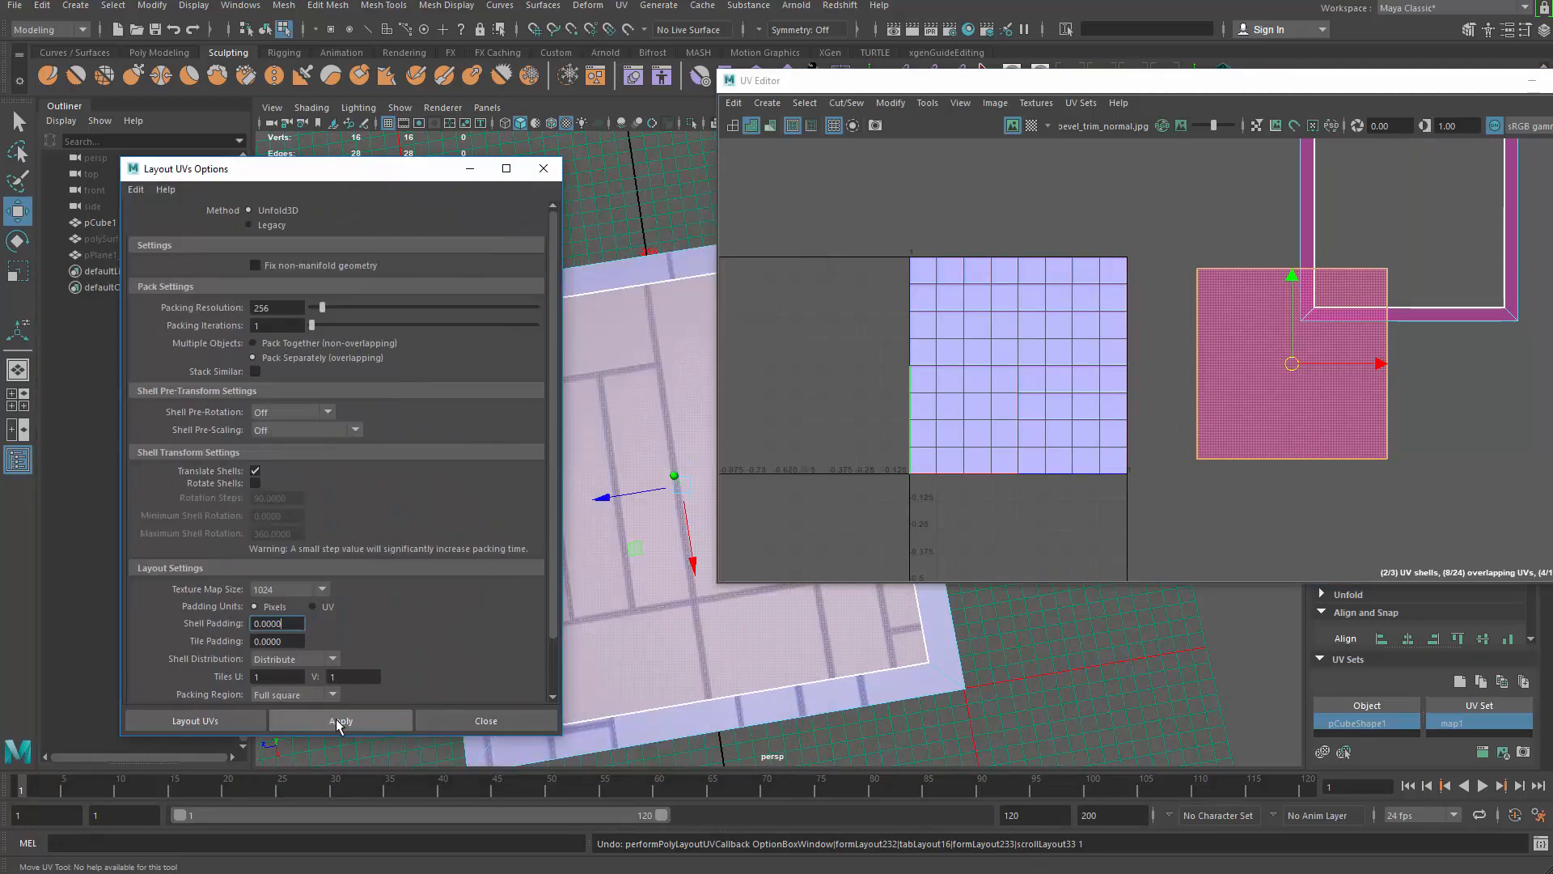
click(344, 721)
alt+middle_drag(1099, 484, 1159, 466)
key(ctrl+z)
click(1312, 512)
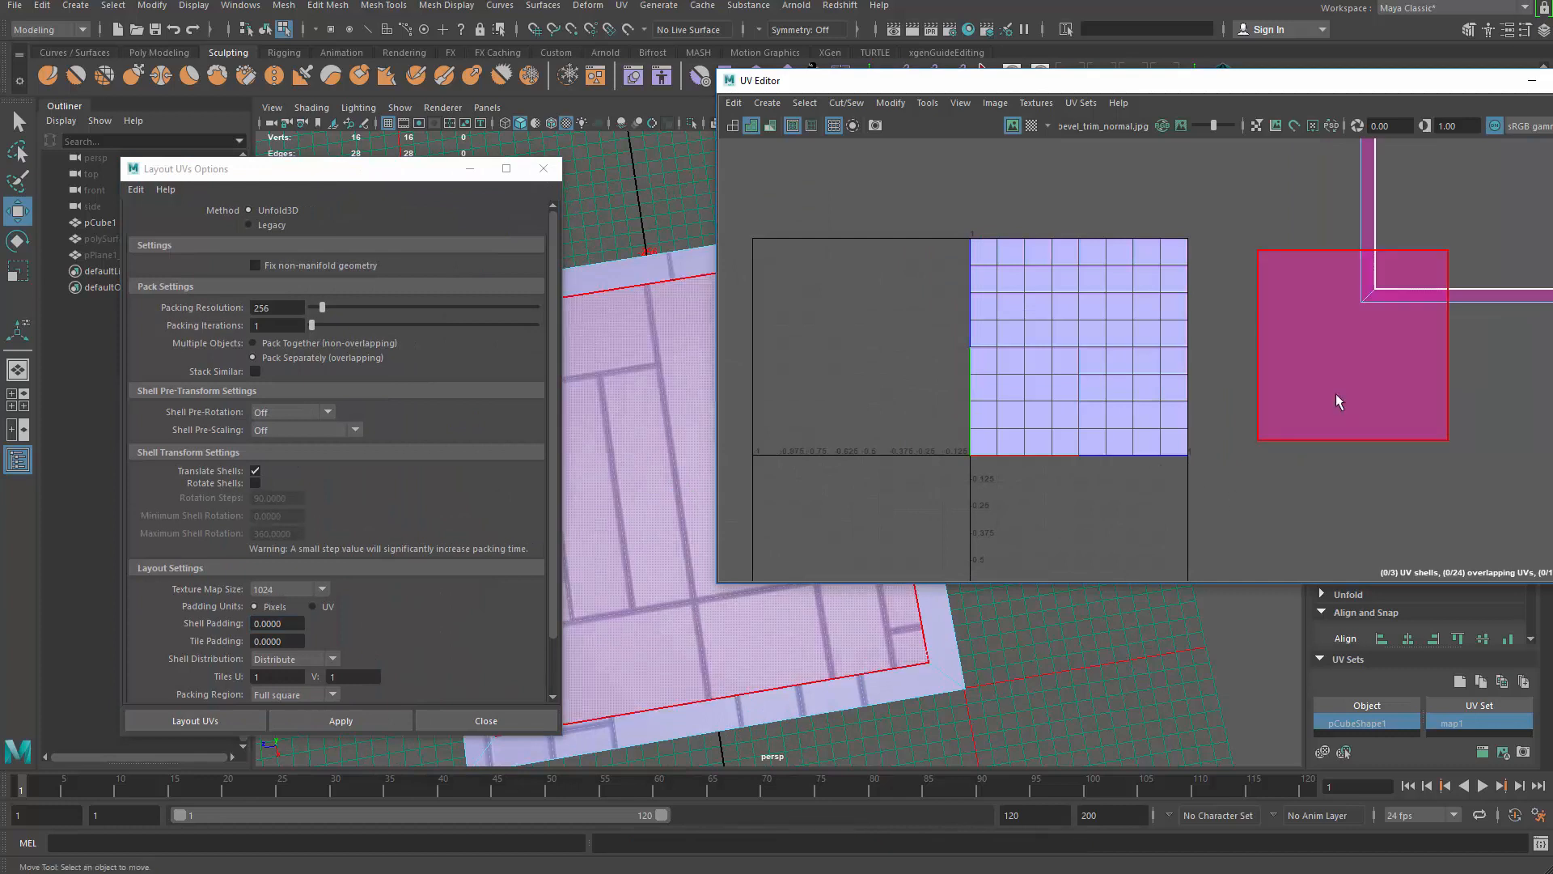
Step: Apply Layout UVs to the square shell, then reselect the whole shell
click(1336, 396)
click(363, 718)
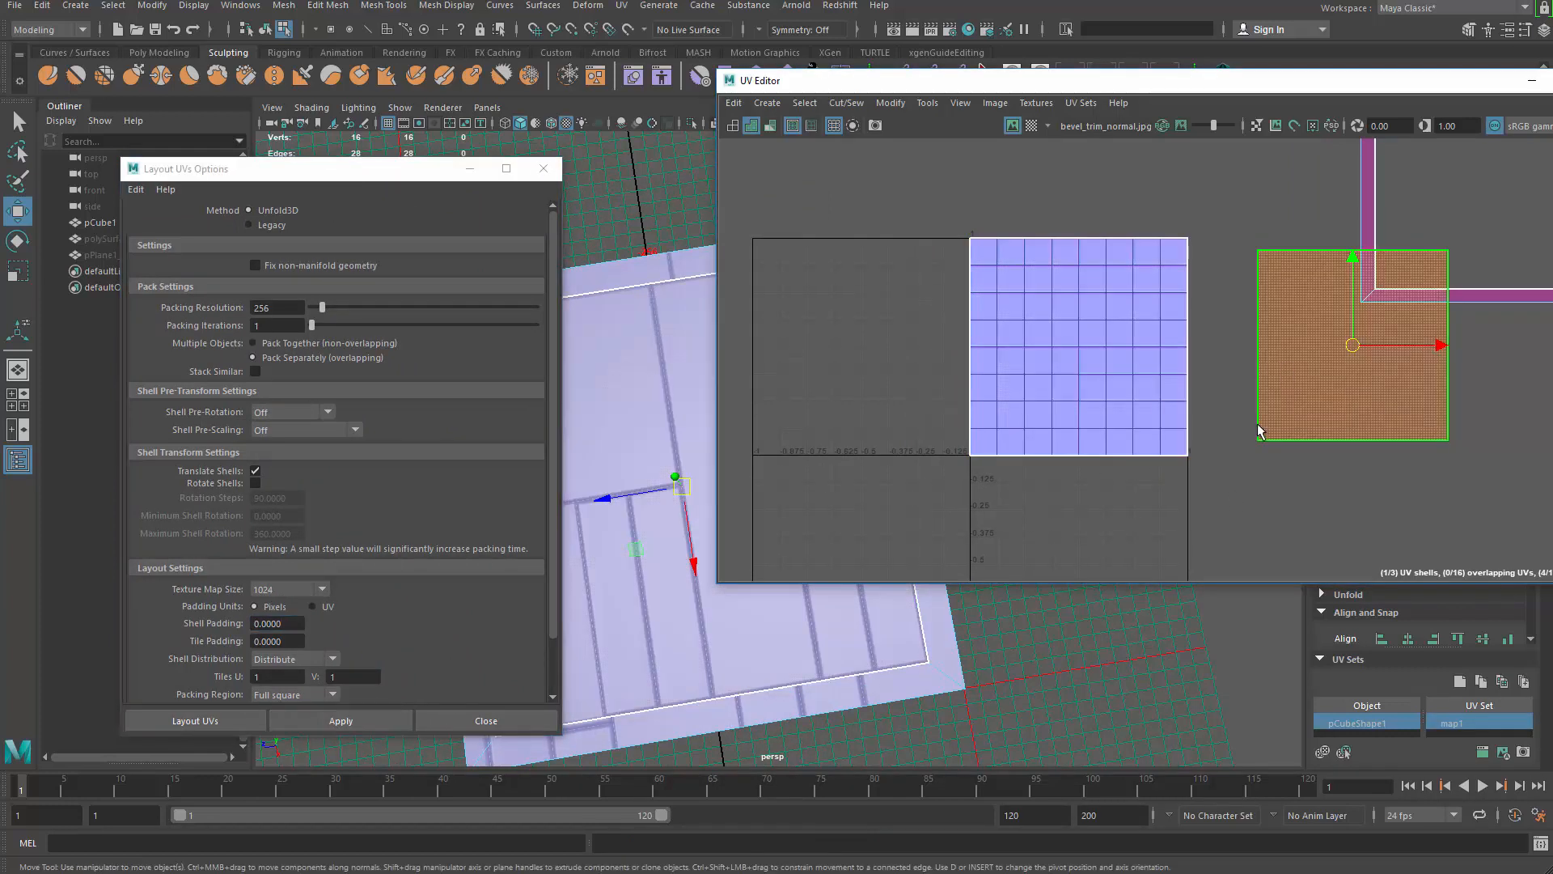
click(1168, 487)
drag(895, 175, 1300, 526)
Step: Scale the selected square shell to half size (0.5) from the UV Toolkit
drag(1141, 88, 913, 100)
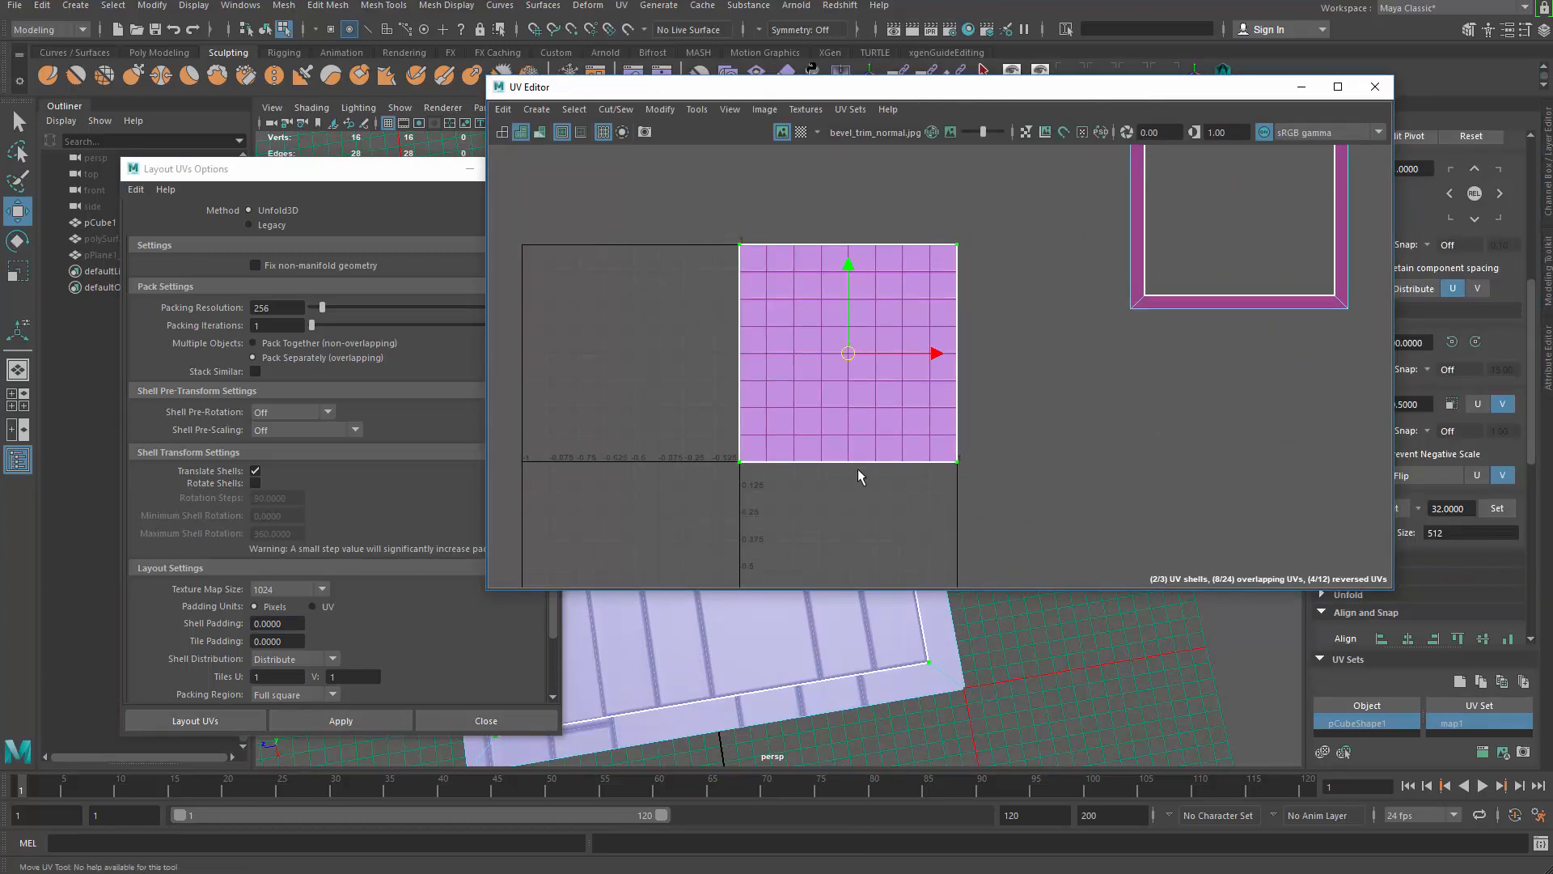
drag(1019, 86, 861, 131)
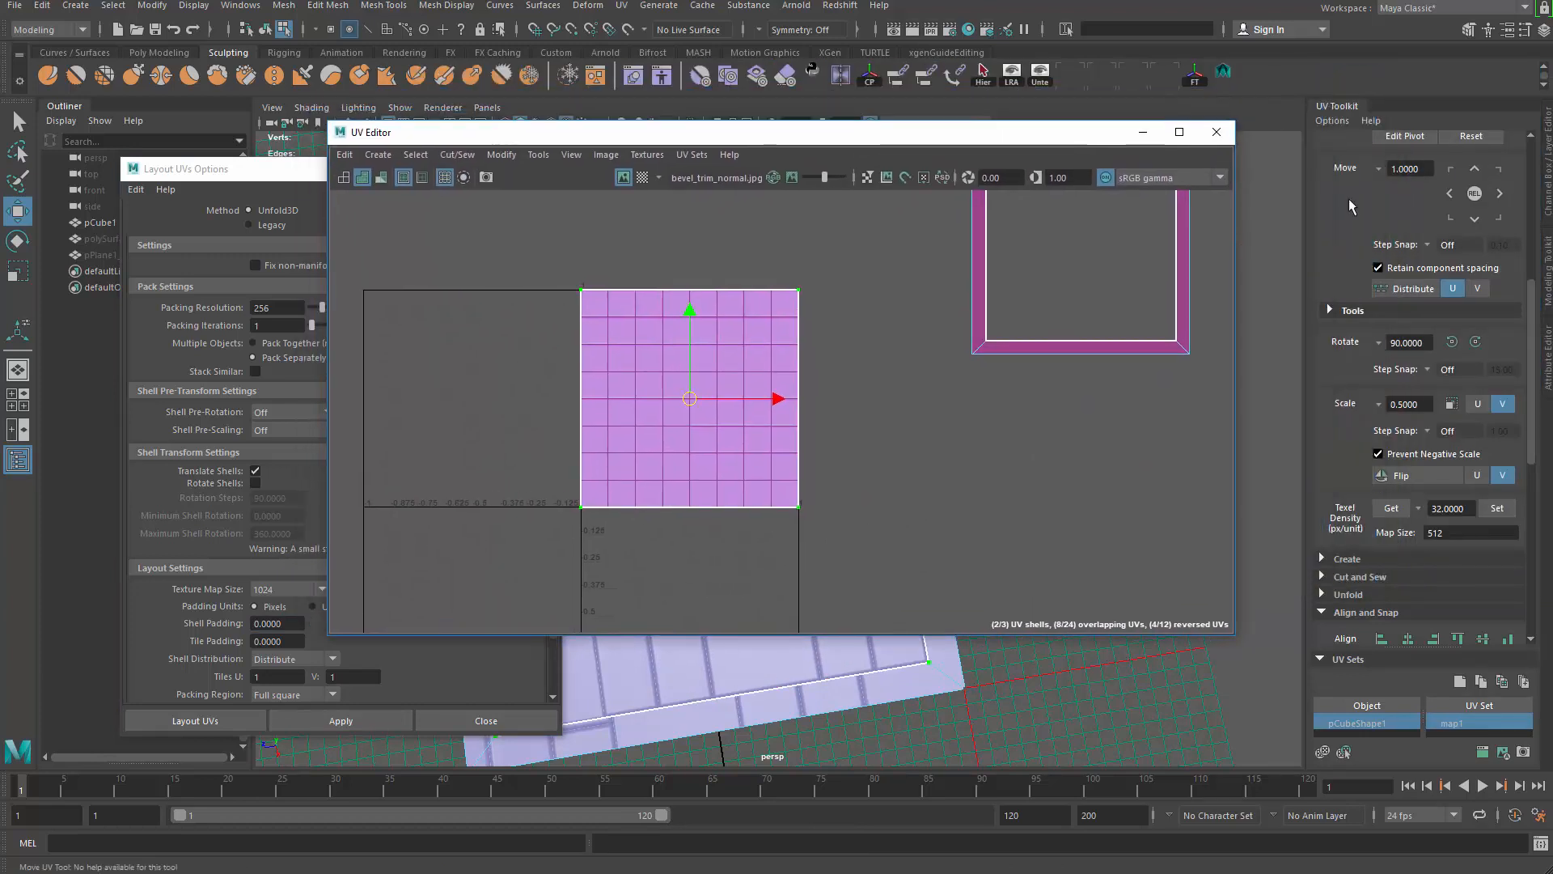
scroll(1405, 412, down, 3)
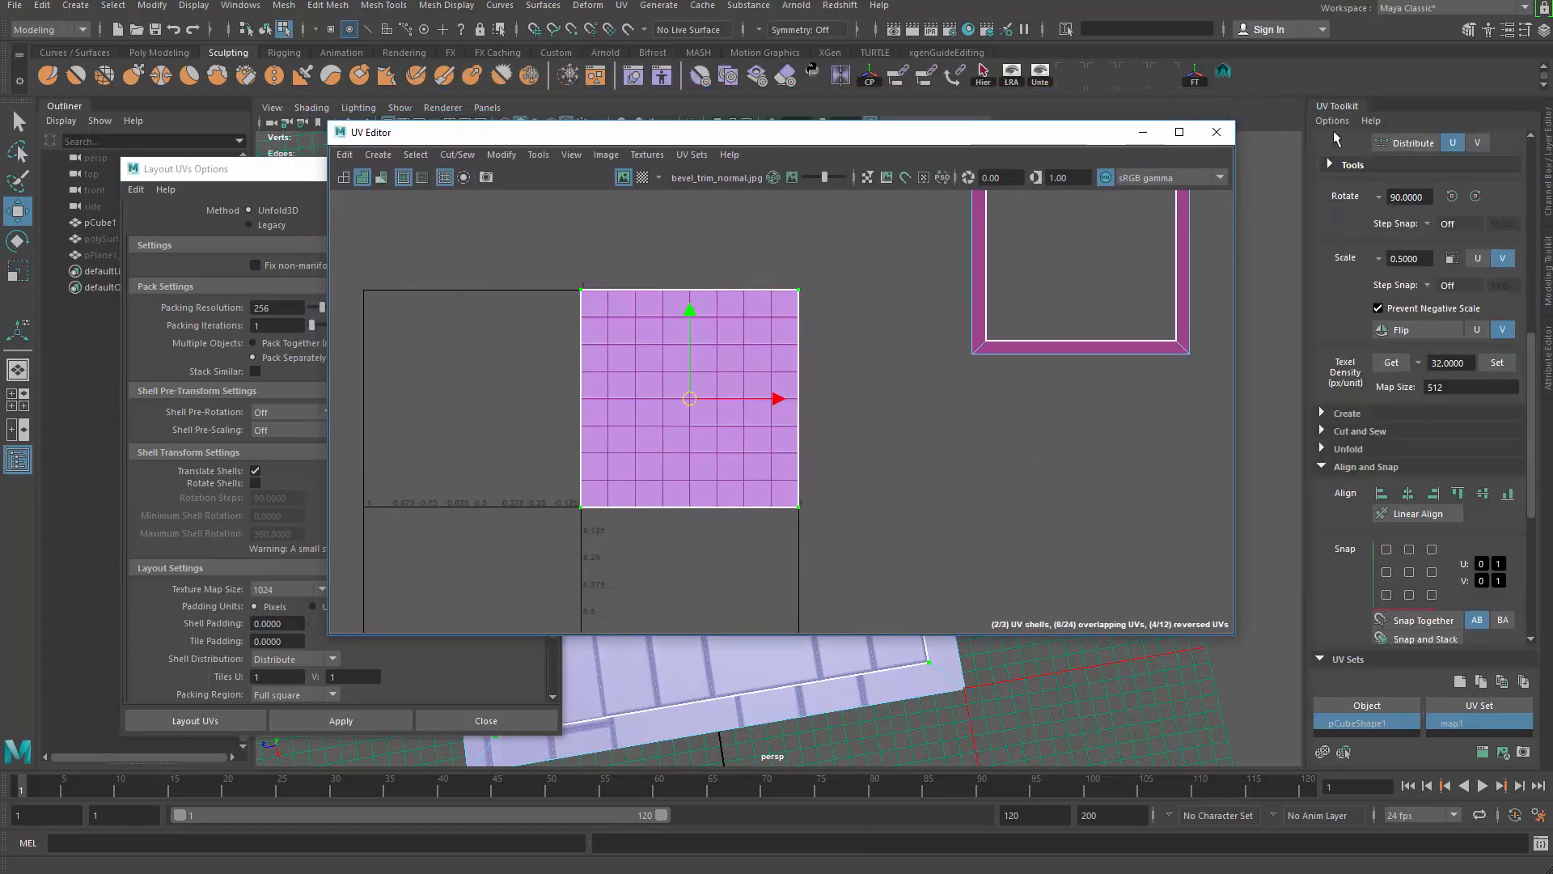
scroll(1363, 573, down, 4)
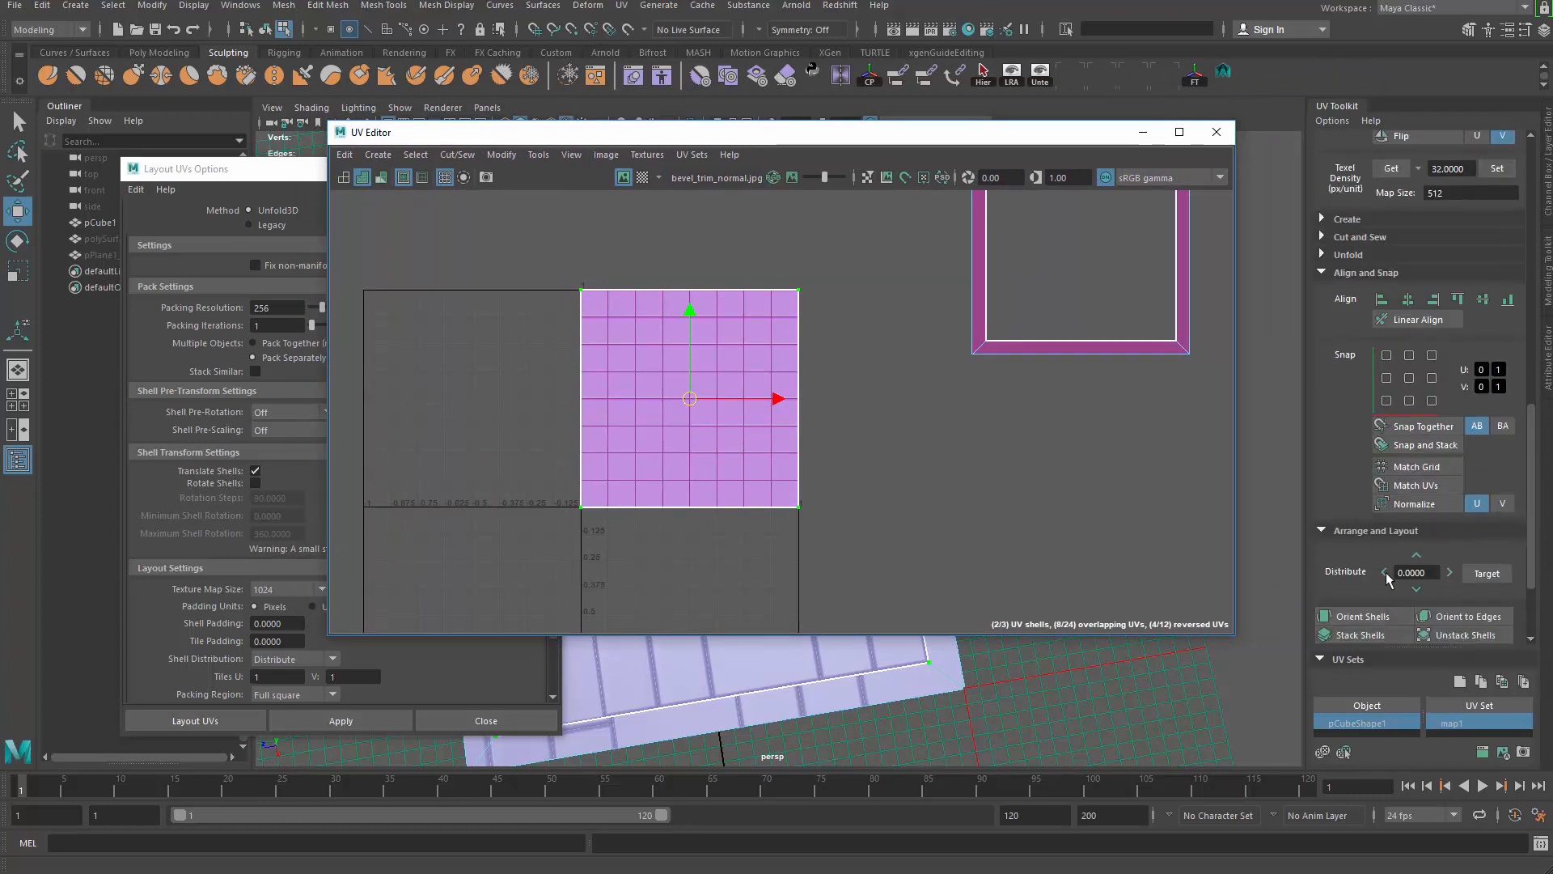
scroll(1349, 486, down, 3)
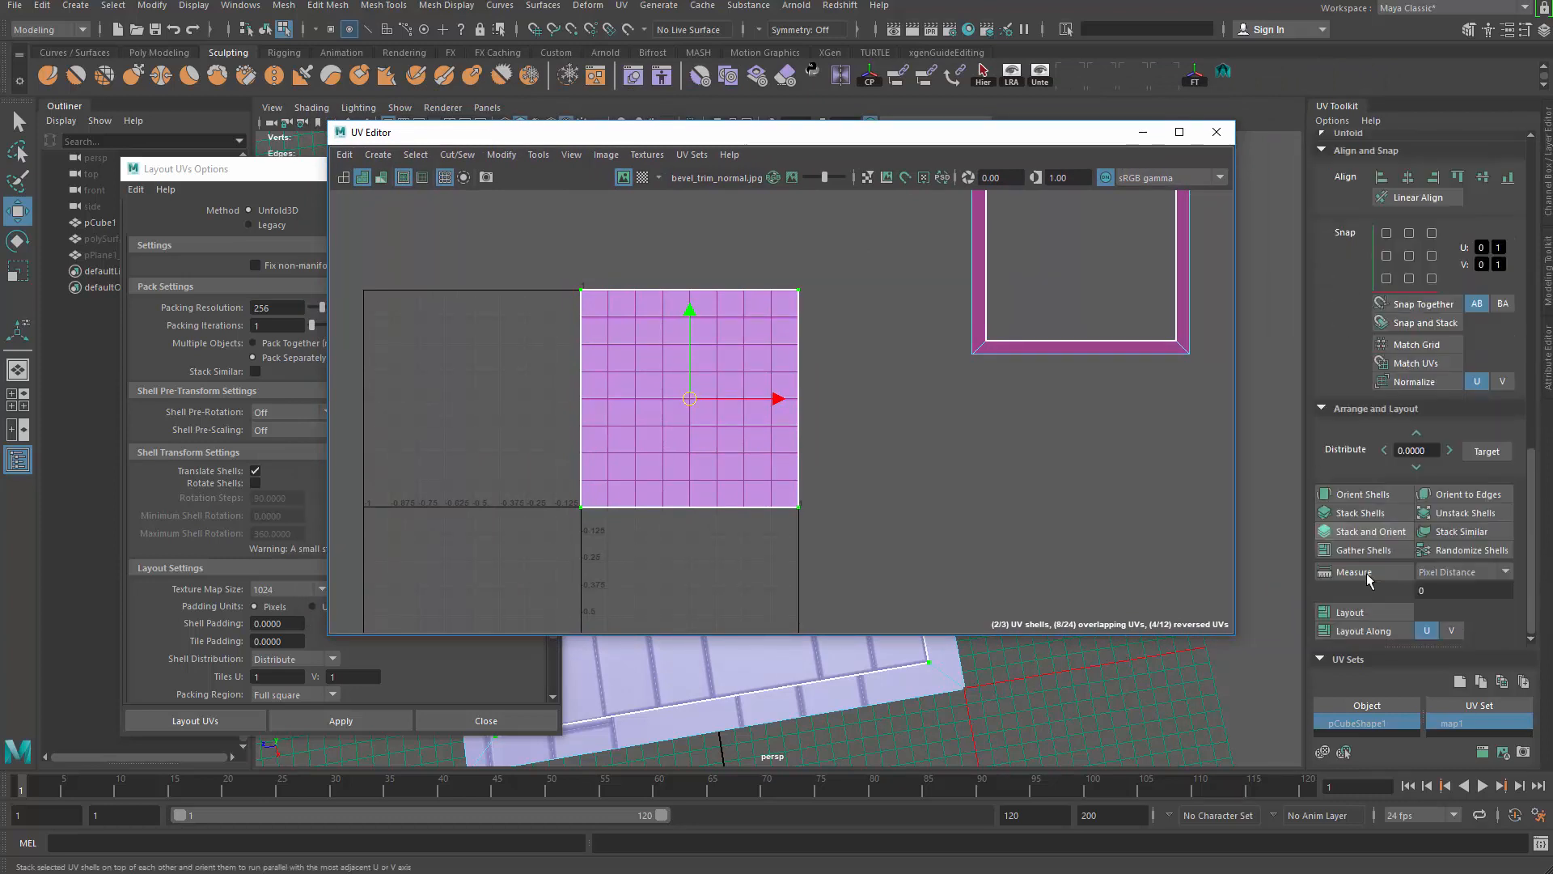
scroll(1369, 546, up, 4)
scroll(1359, 328, up, 4)
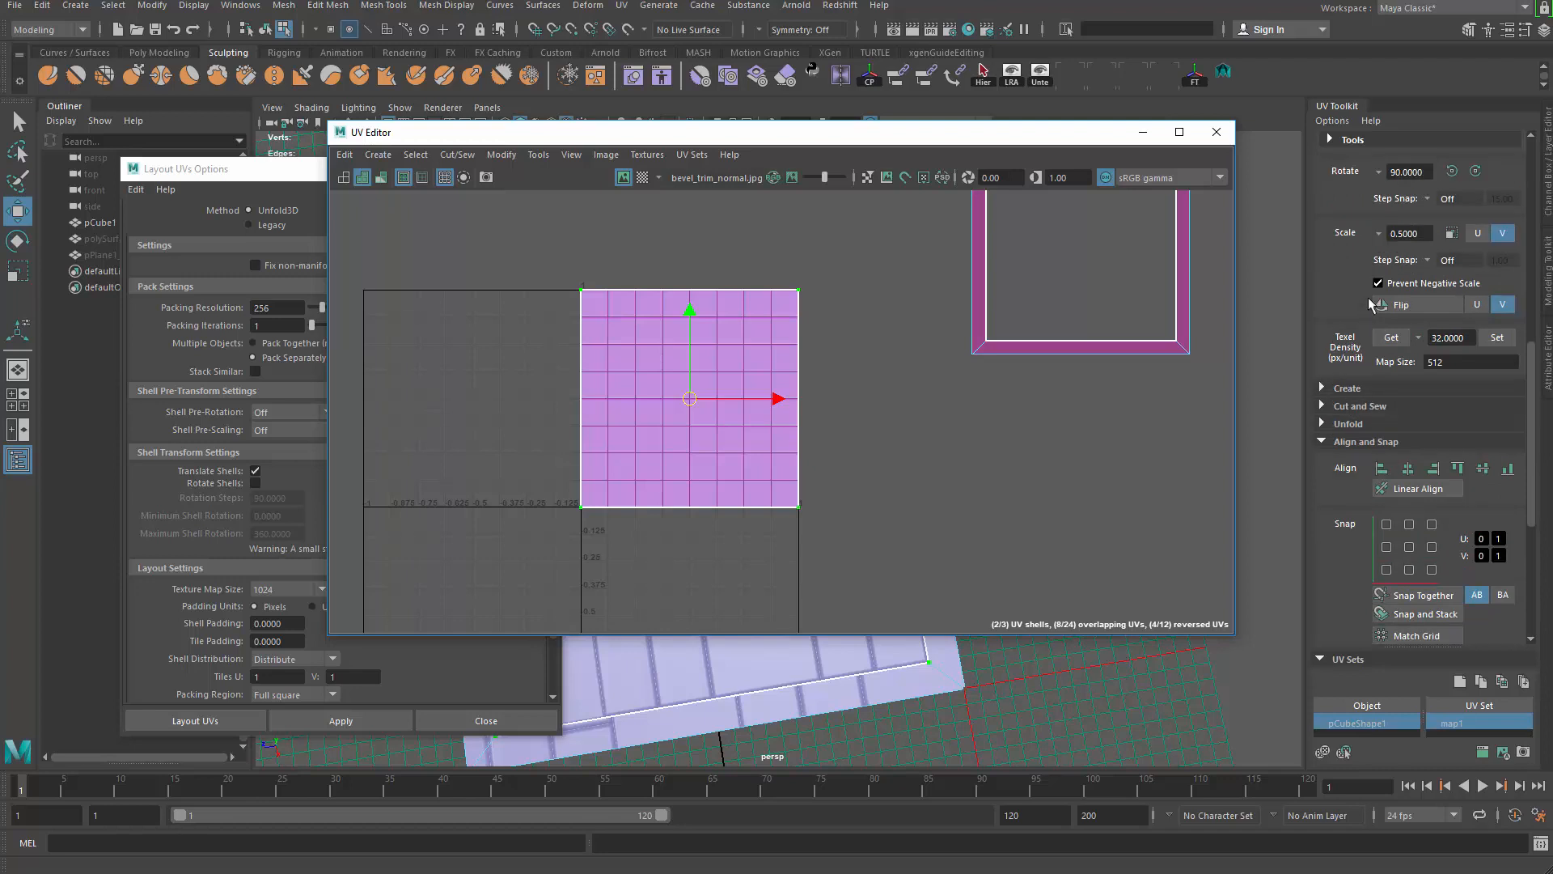
click(1452, 331)
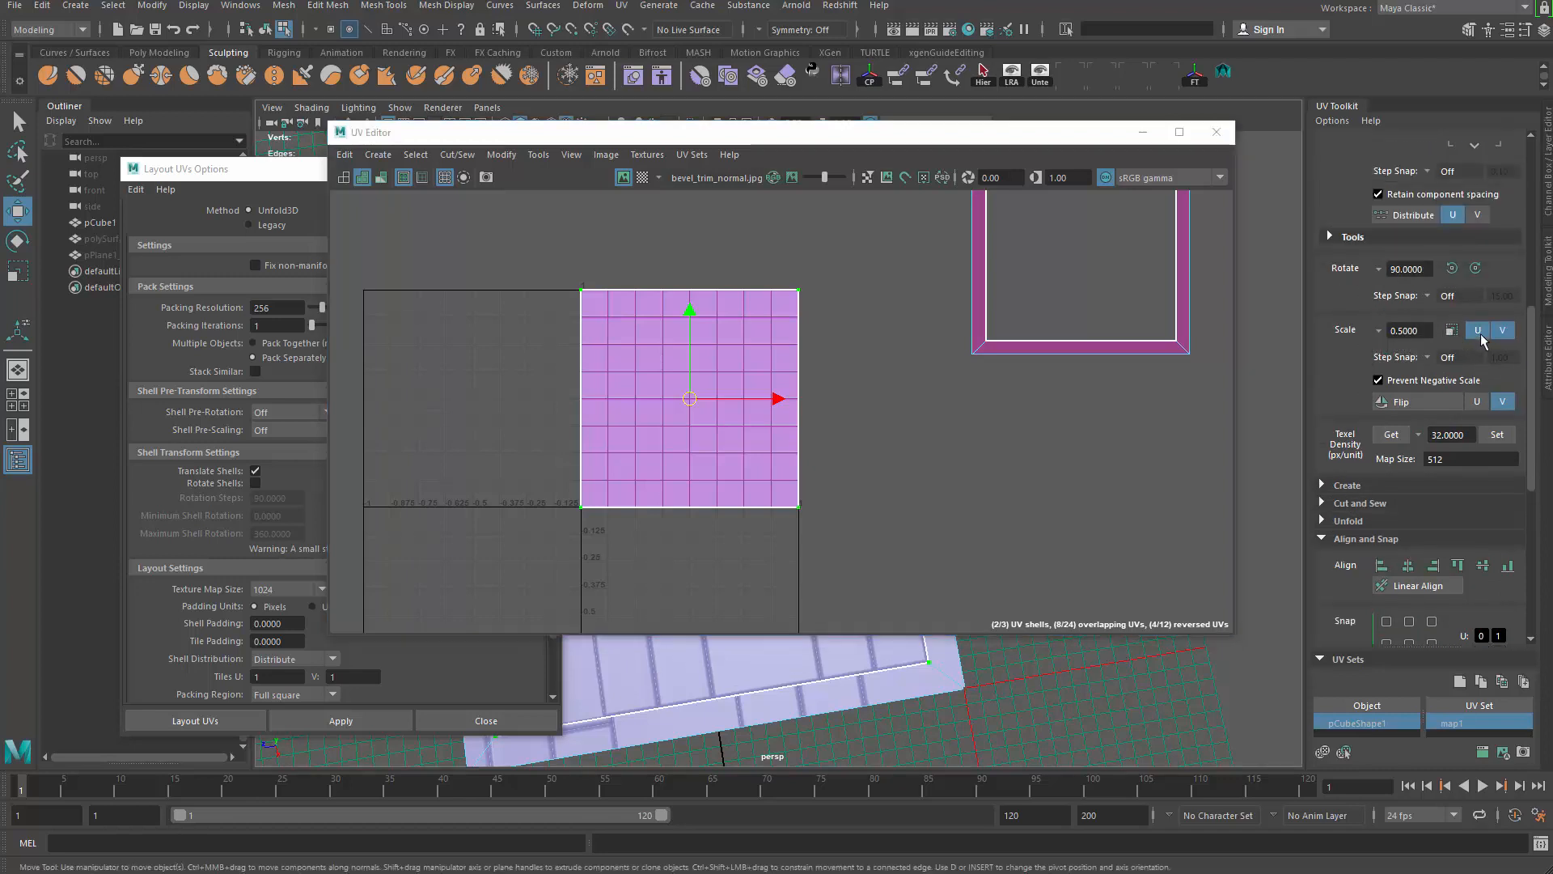
Step: Move the half-size shell into the tile's lower-left corner, then select the left bevel strip face
scroll(610, 440, up, 1)
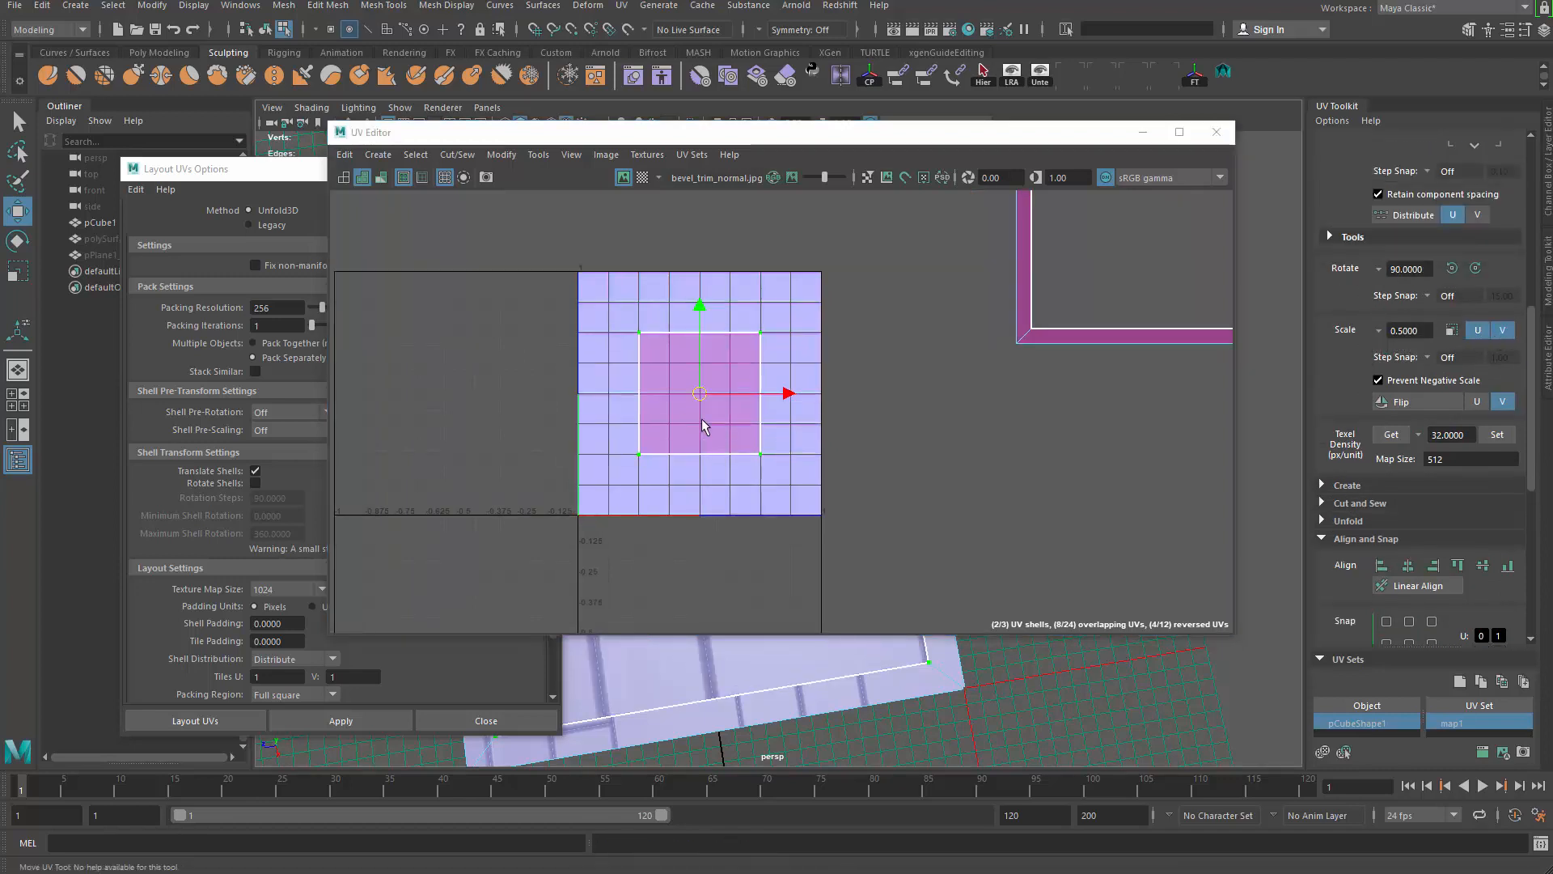
drag(702, 398, 639, 458)
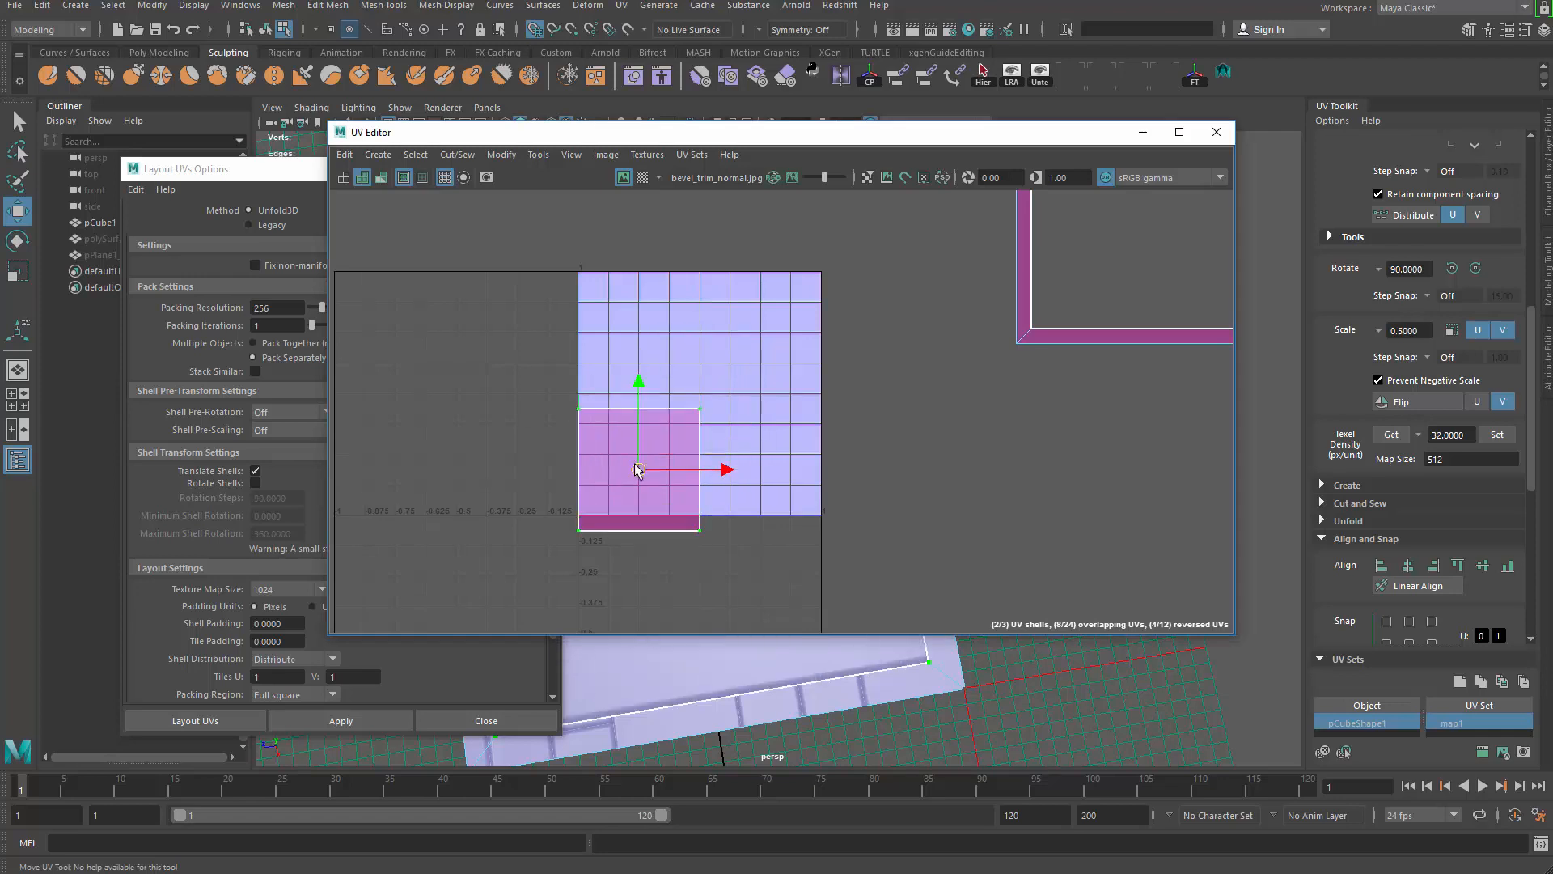
scroll(902, 469, down, 1)
key(f)
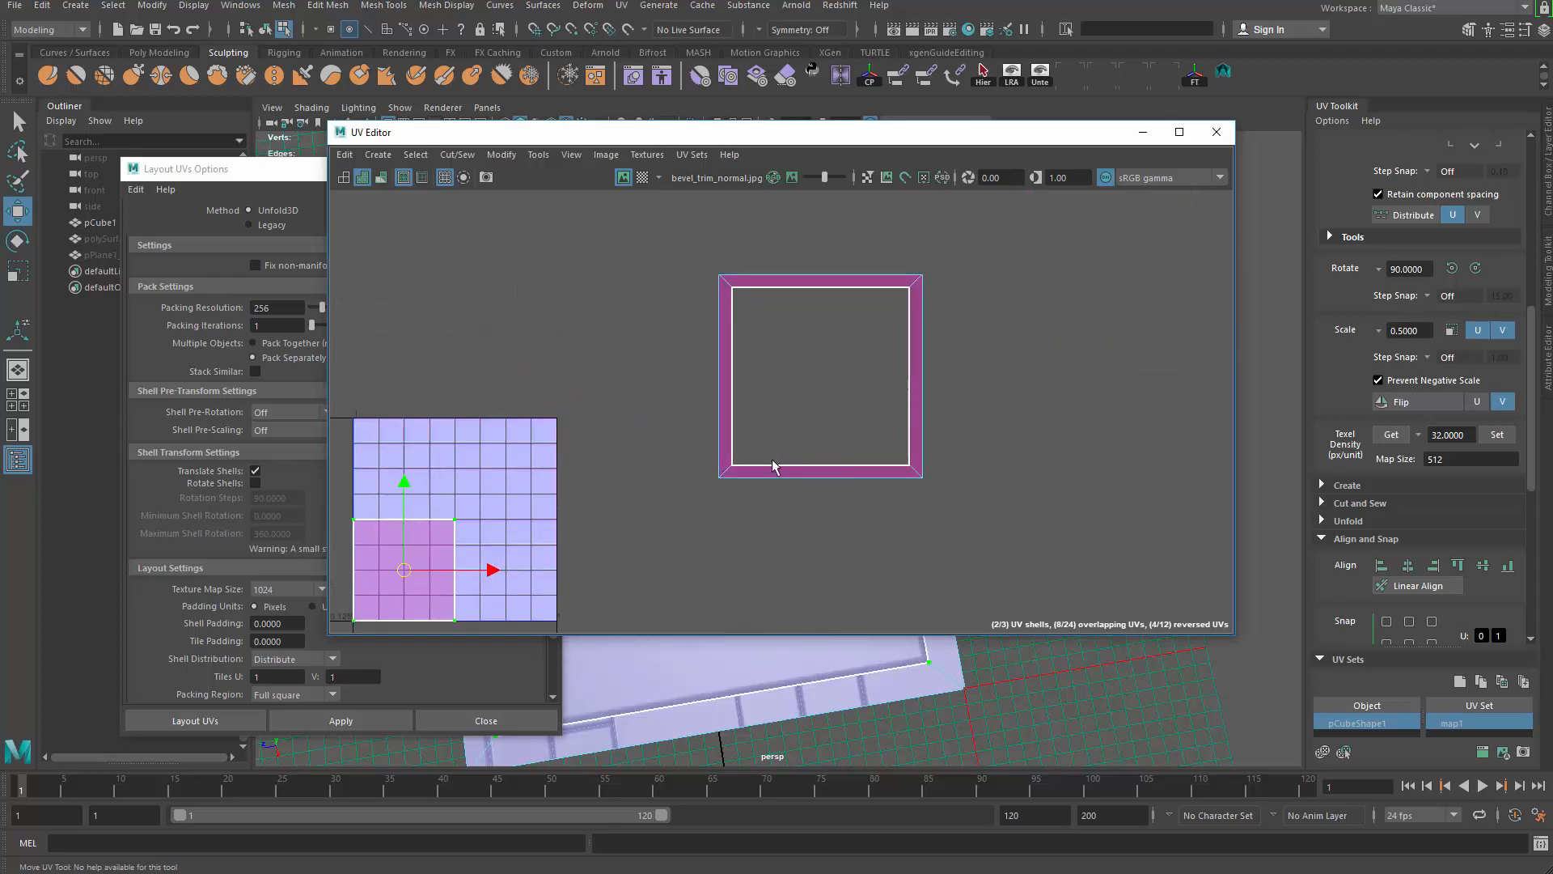
key(q)
right_drag(726, 333, 730, 365)
click(729, 333)
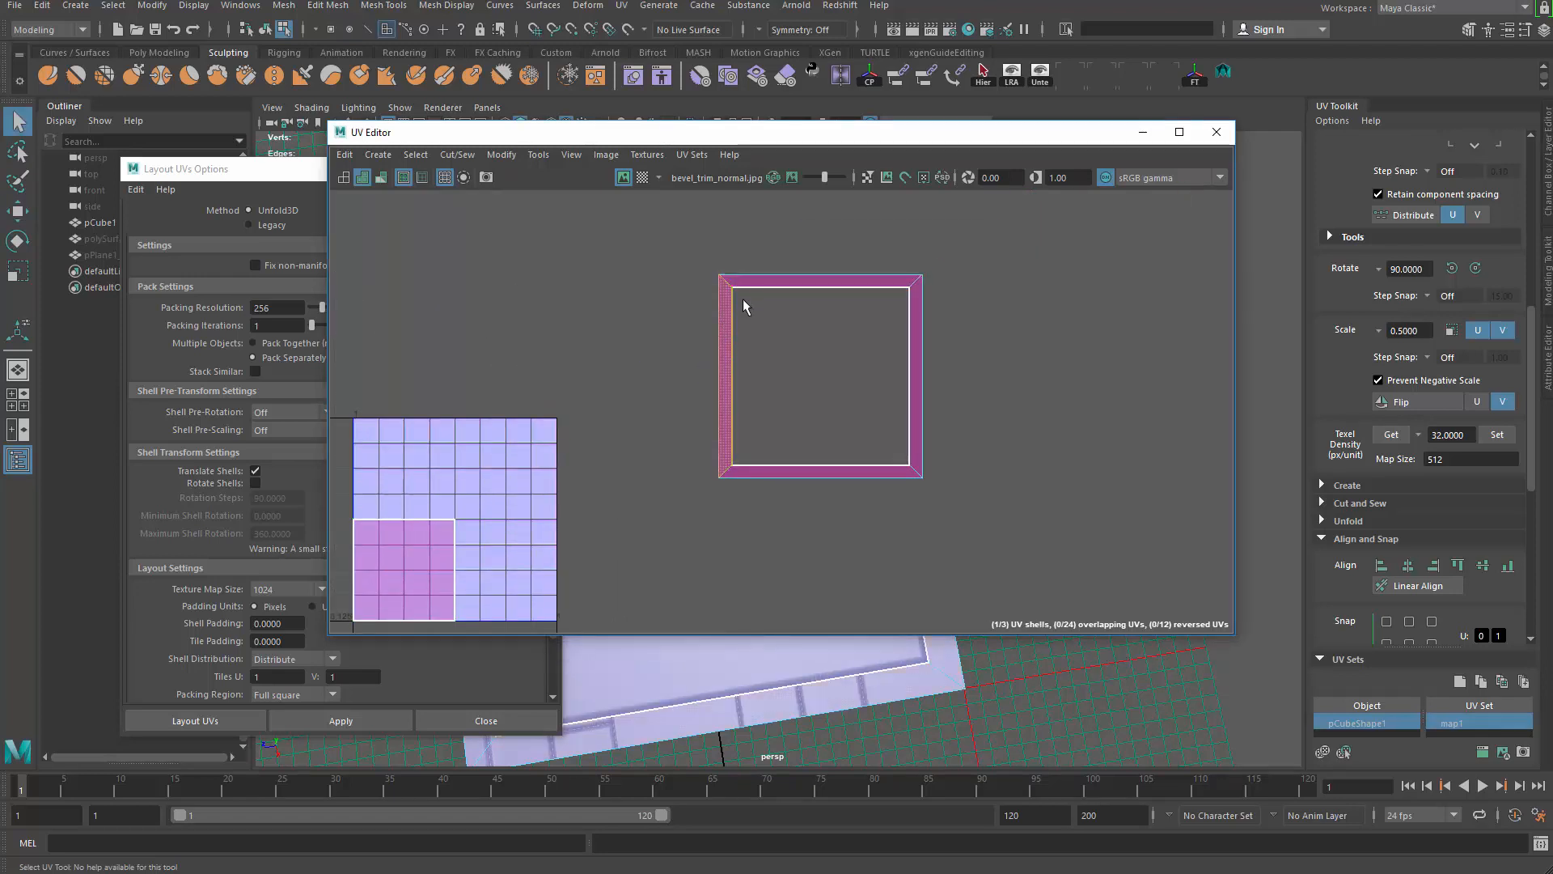
Step: Turn the bevel face ring and the next side face ring into their own UV shells
shift+double_click(762, 284)
shift+right_click(935, 332)
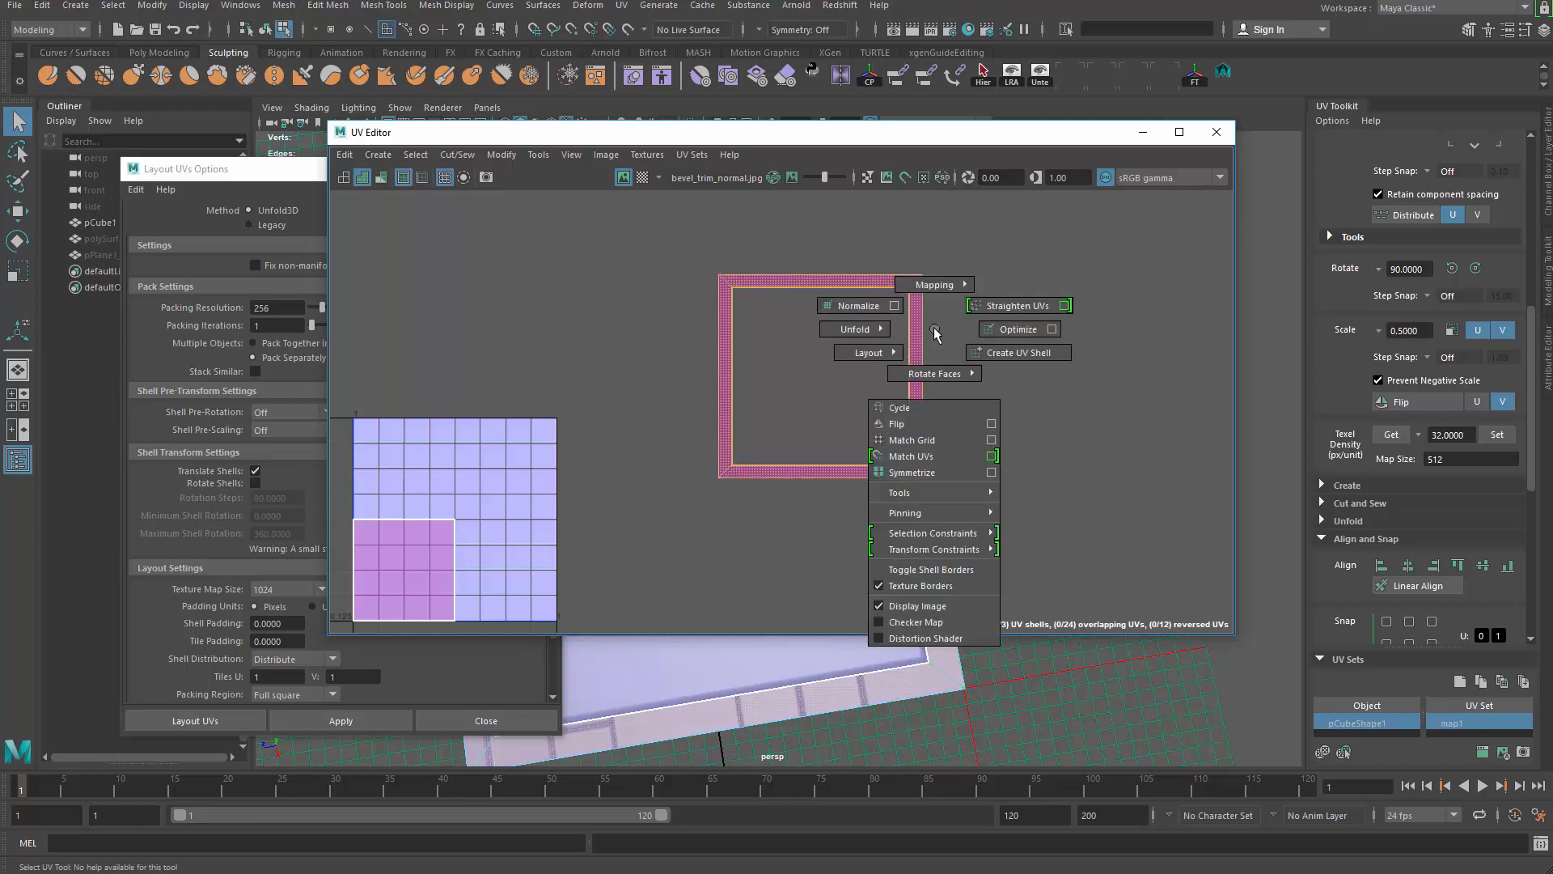
click(972, 353)
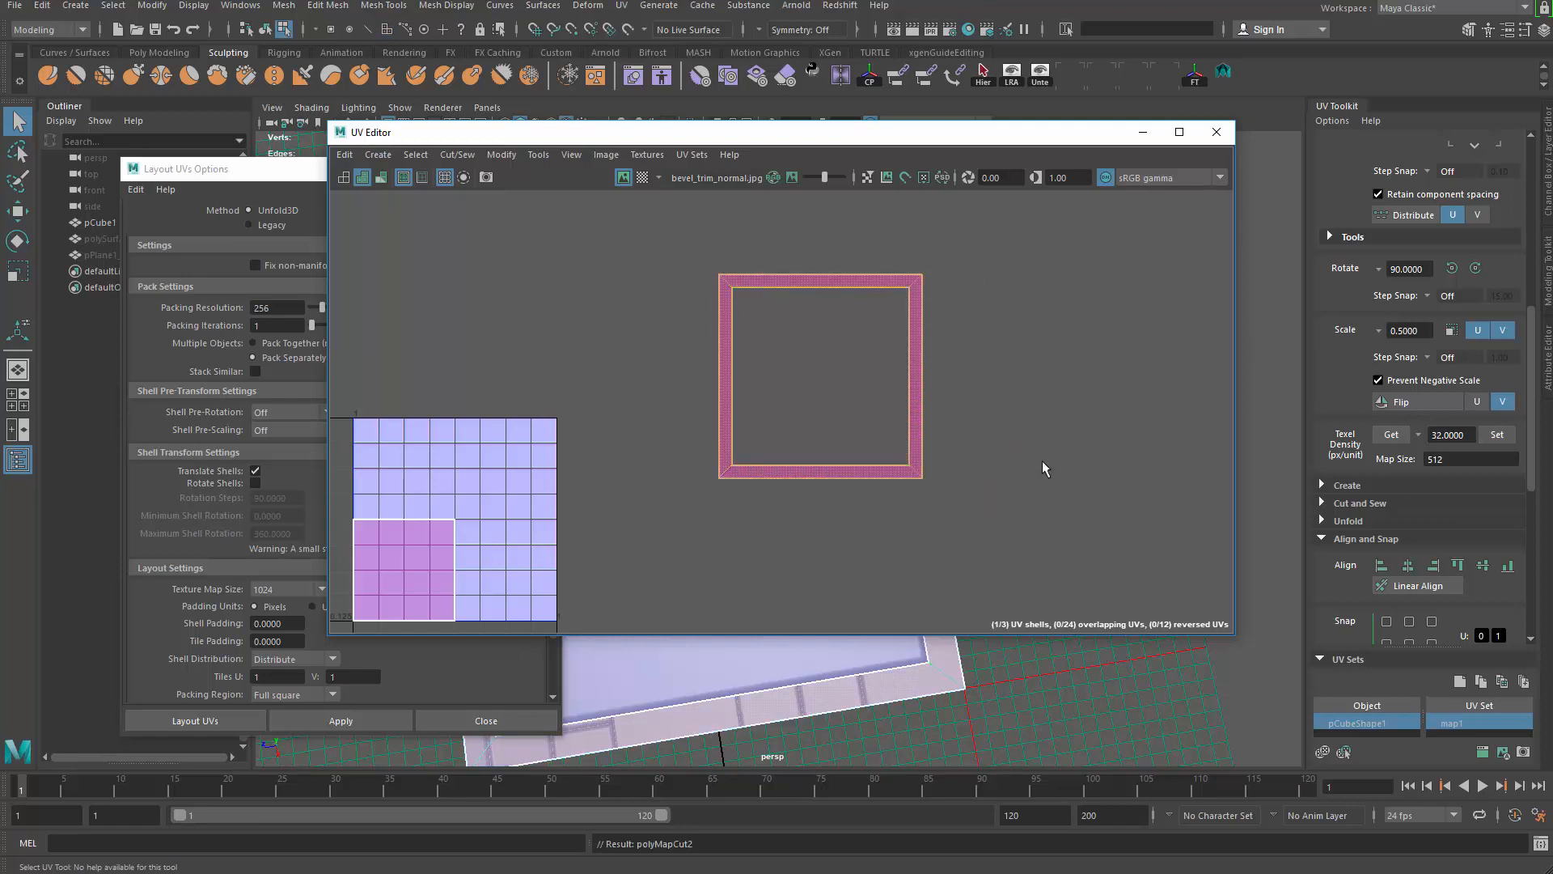
click(824, 469)
right_drag(937, 427, 942, 462)
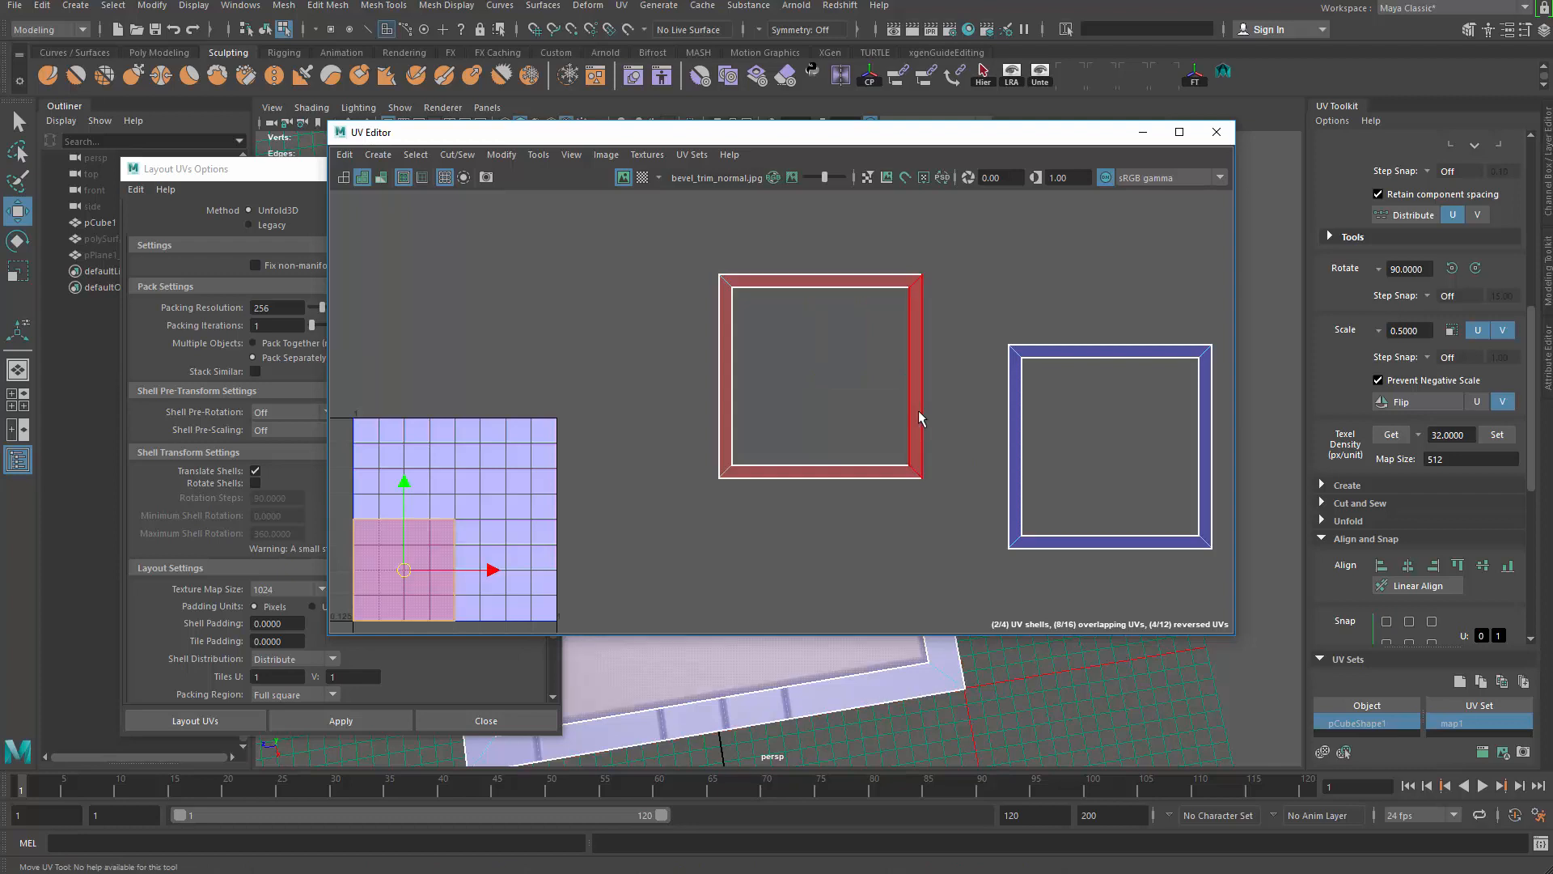
click(894, 477)
shift+right_drag(801, 321, 860, 377)
drag(821, 378, 879, 582)
Step: Move the new side shell beside the others and flip it to fix its reversed UVs
alt+middle_drag(871, 587, 779, 281)
drag(796, 277, 1017, 371)
scroll(988, 374, down, 2)
alt+middle_drag(989, 375, 888, 449)
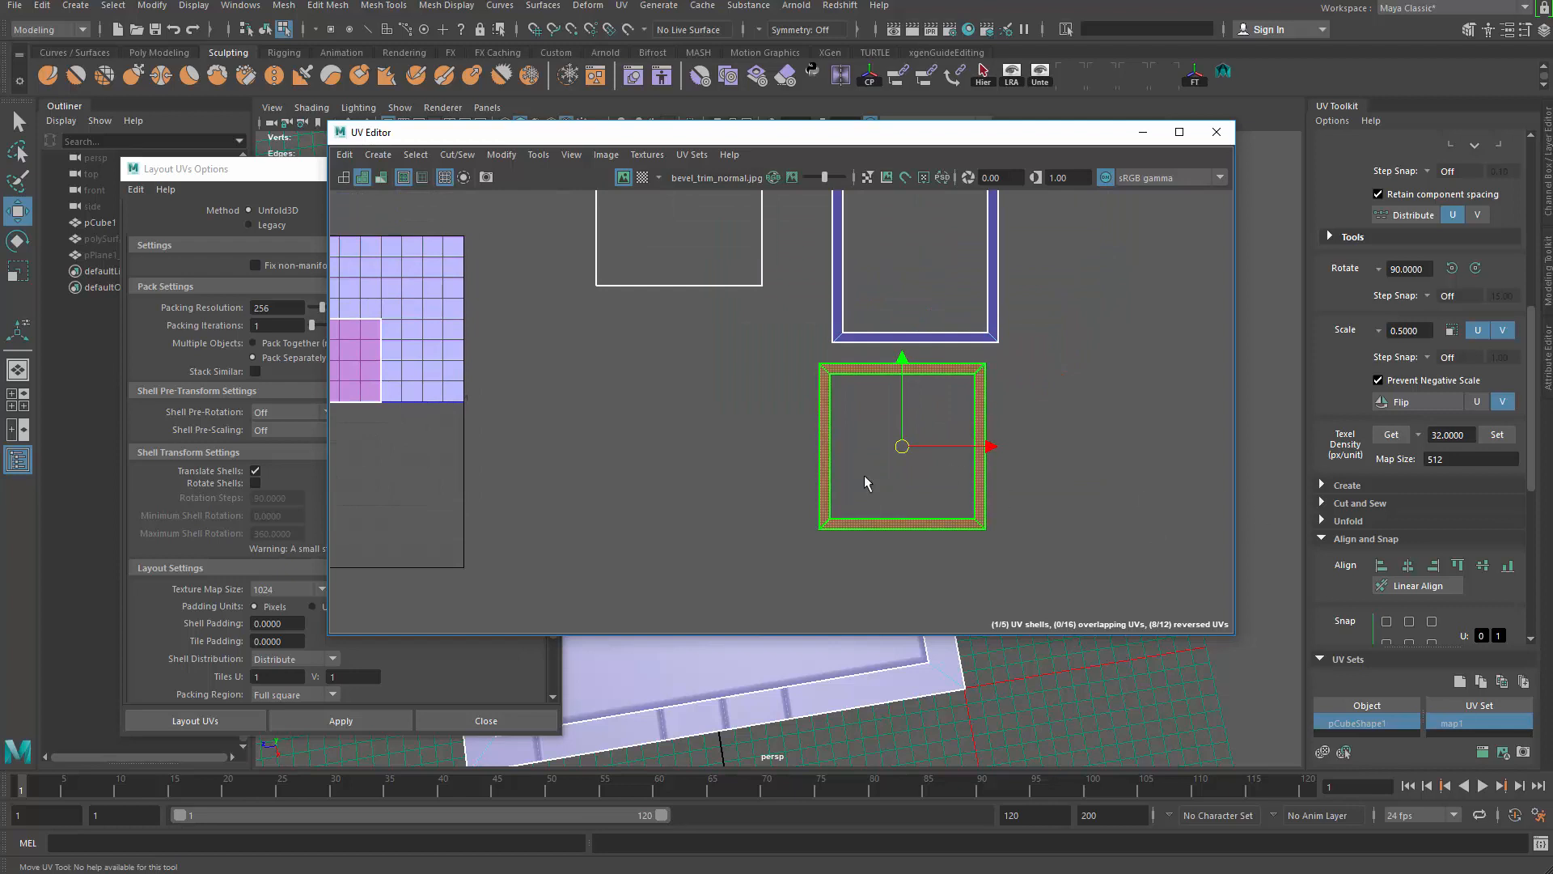
click(1408, 402)
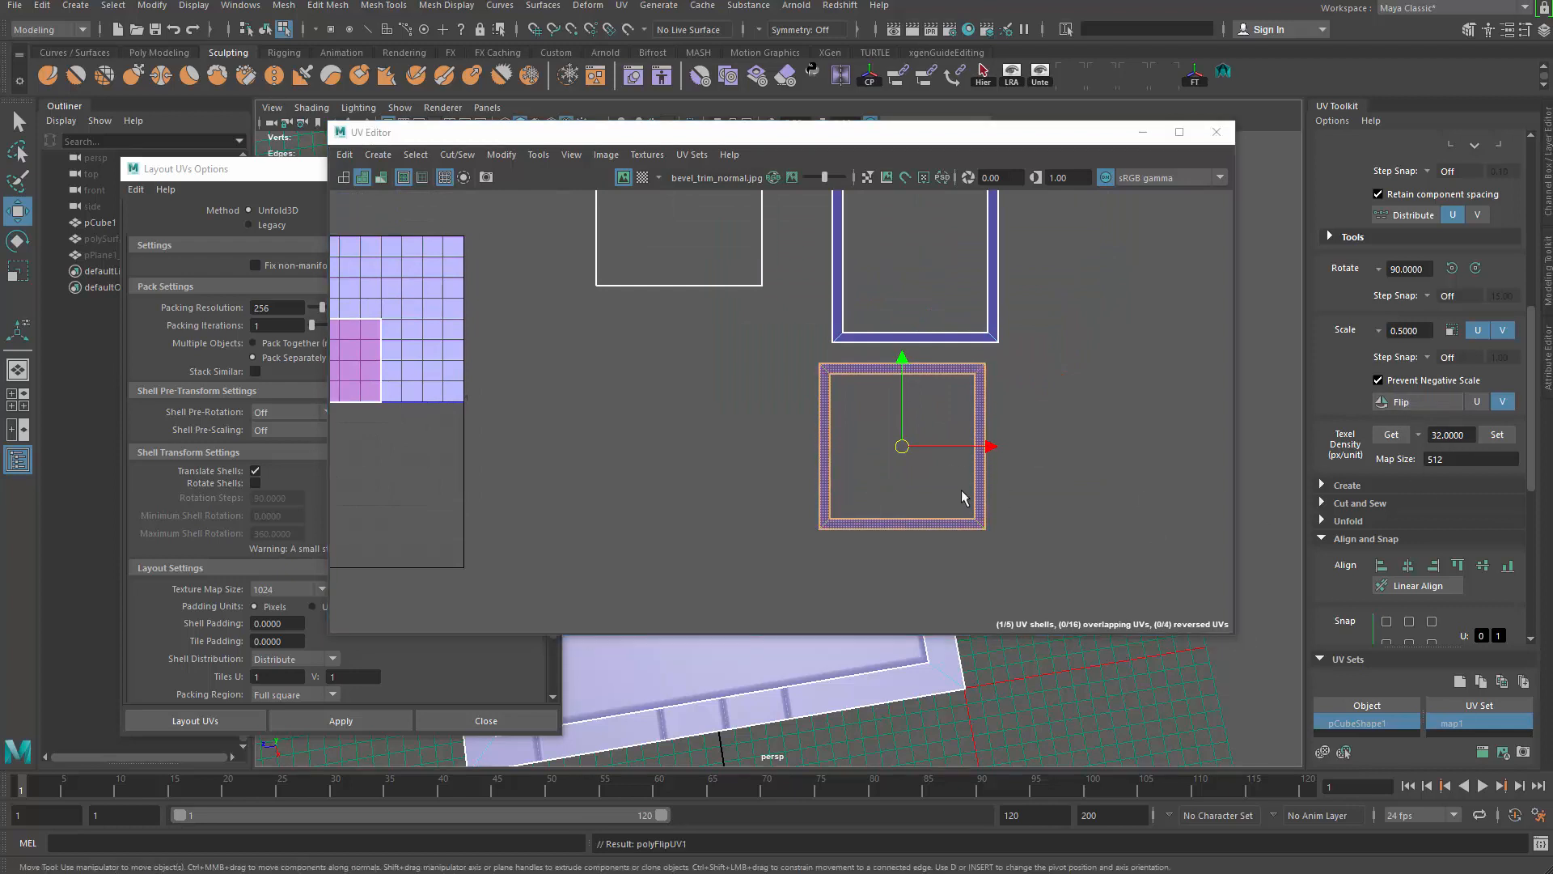
Step: Select edges across the lower and upper frames and cut the frames apart into strips
alt+middle_drag(962, 490, 942, 522)
key(q)
right_drag(950, 475, 938, 420)
drag(773, 388, 1111, 611)
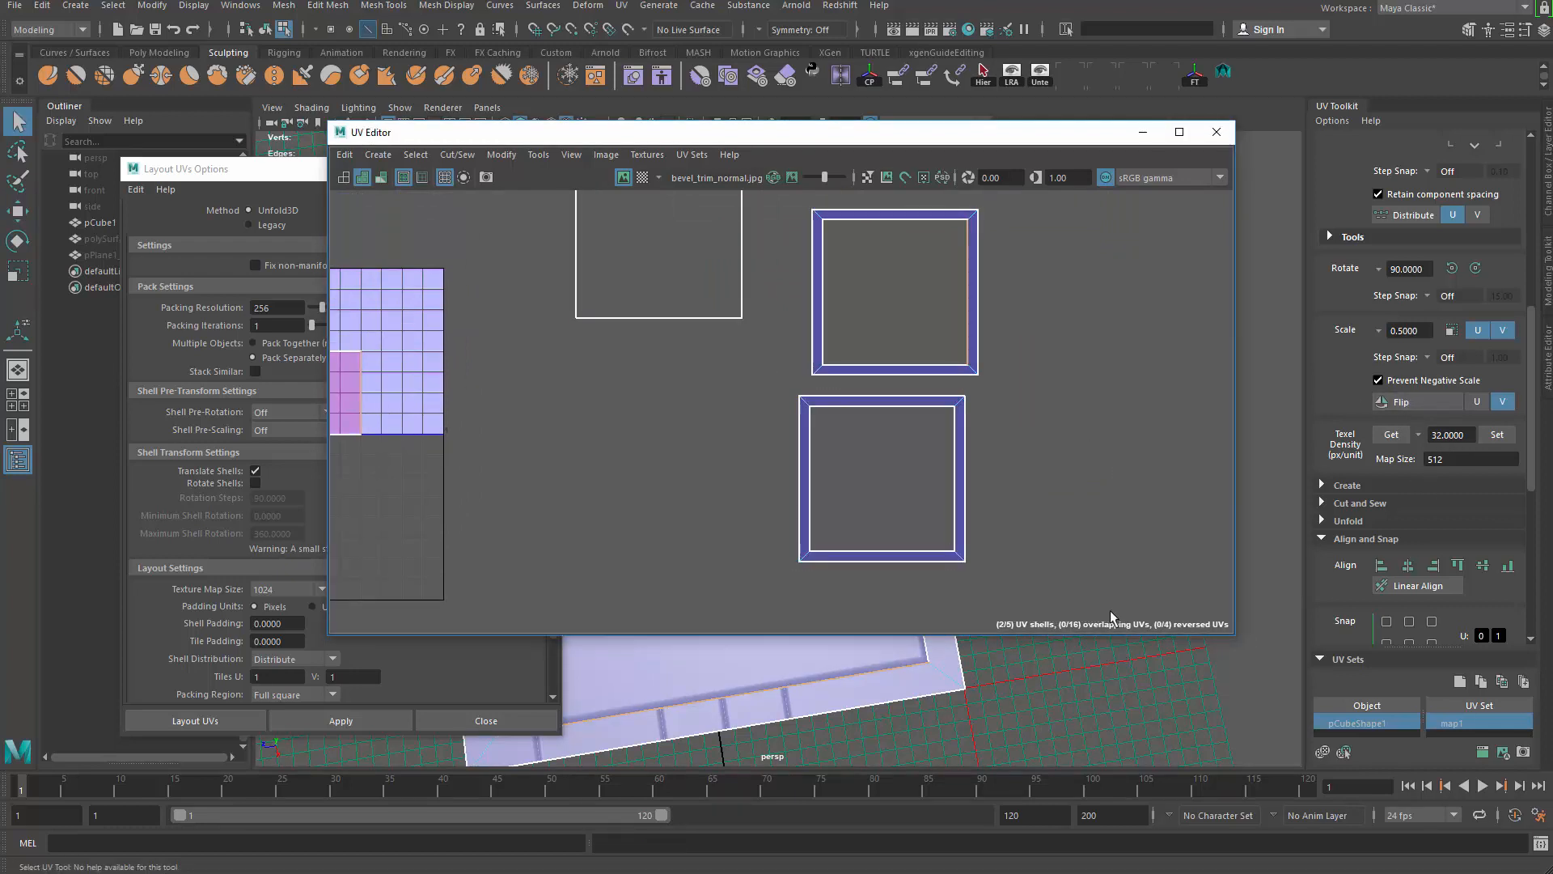
alt+middle_drag(1043, 331, 1068, 402)
shift+drag(1062, 236, 824, 467)
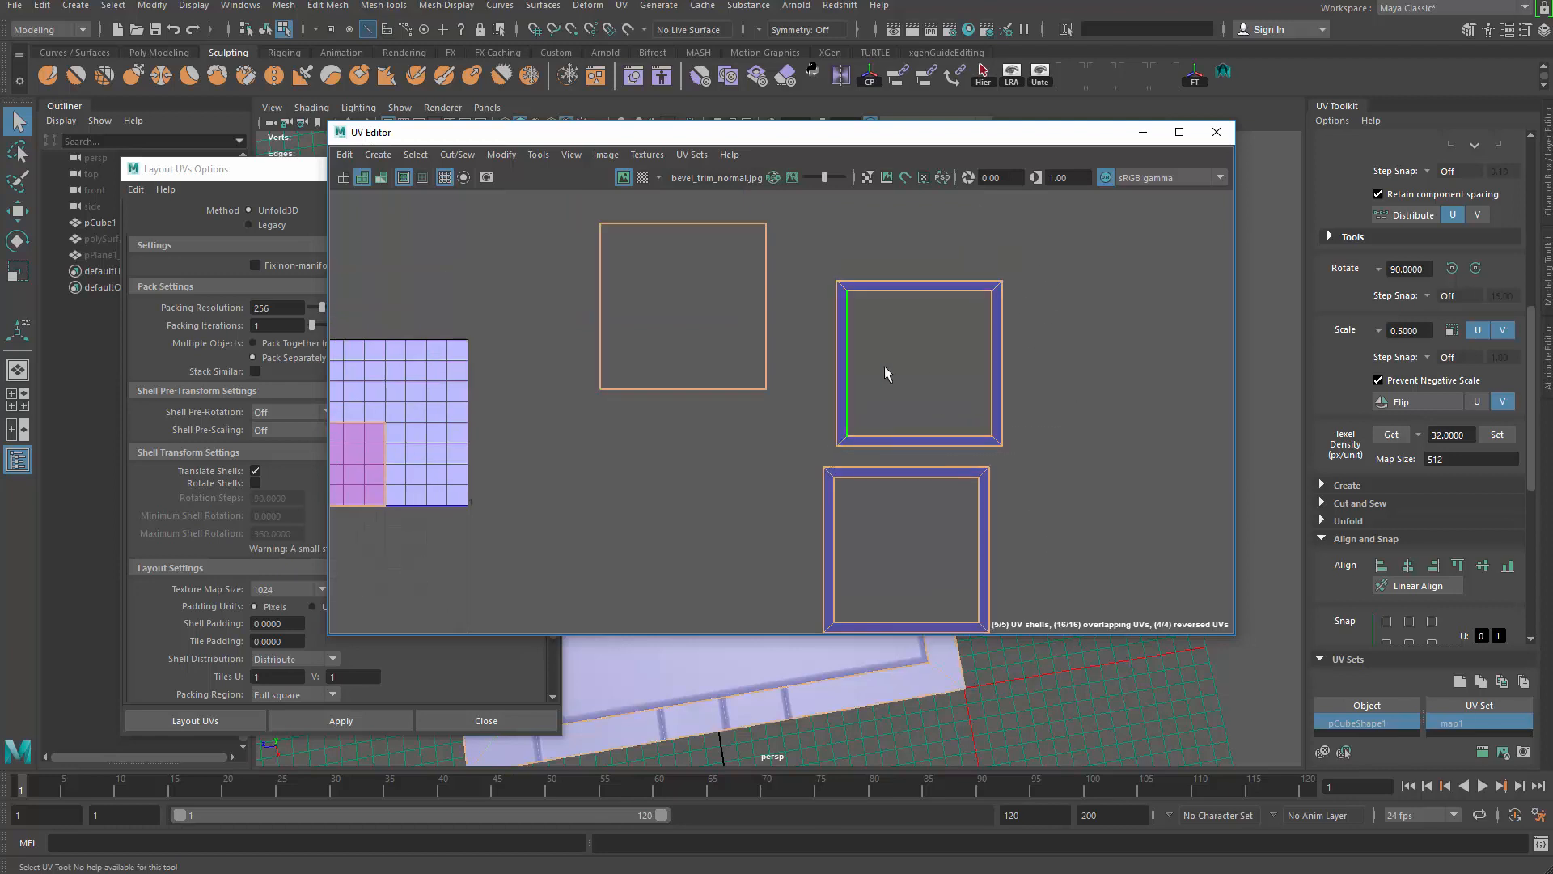
shift+right_click(917, 338)
shift+right_drag(911, 374, 838, 363)
Step: Stack the two right frame strips onto each other, then select the right strip's end
scroll(839, 437, down, 2)
alt+middle_drag(870, 441, 893, 367)
right_drag(997, 386, 1039, 381)
scroll(867, 271, down, 2)
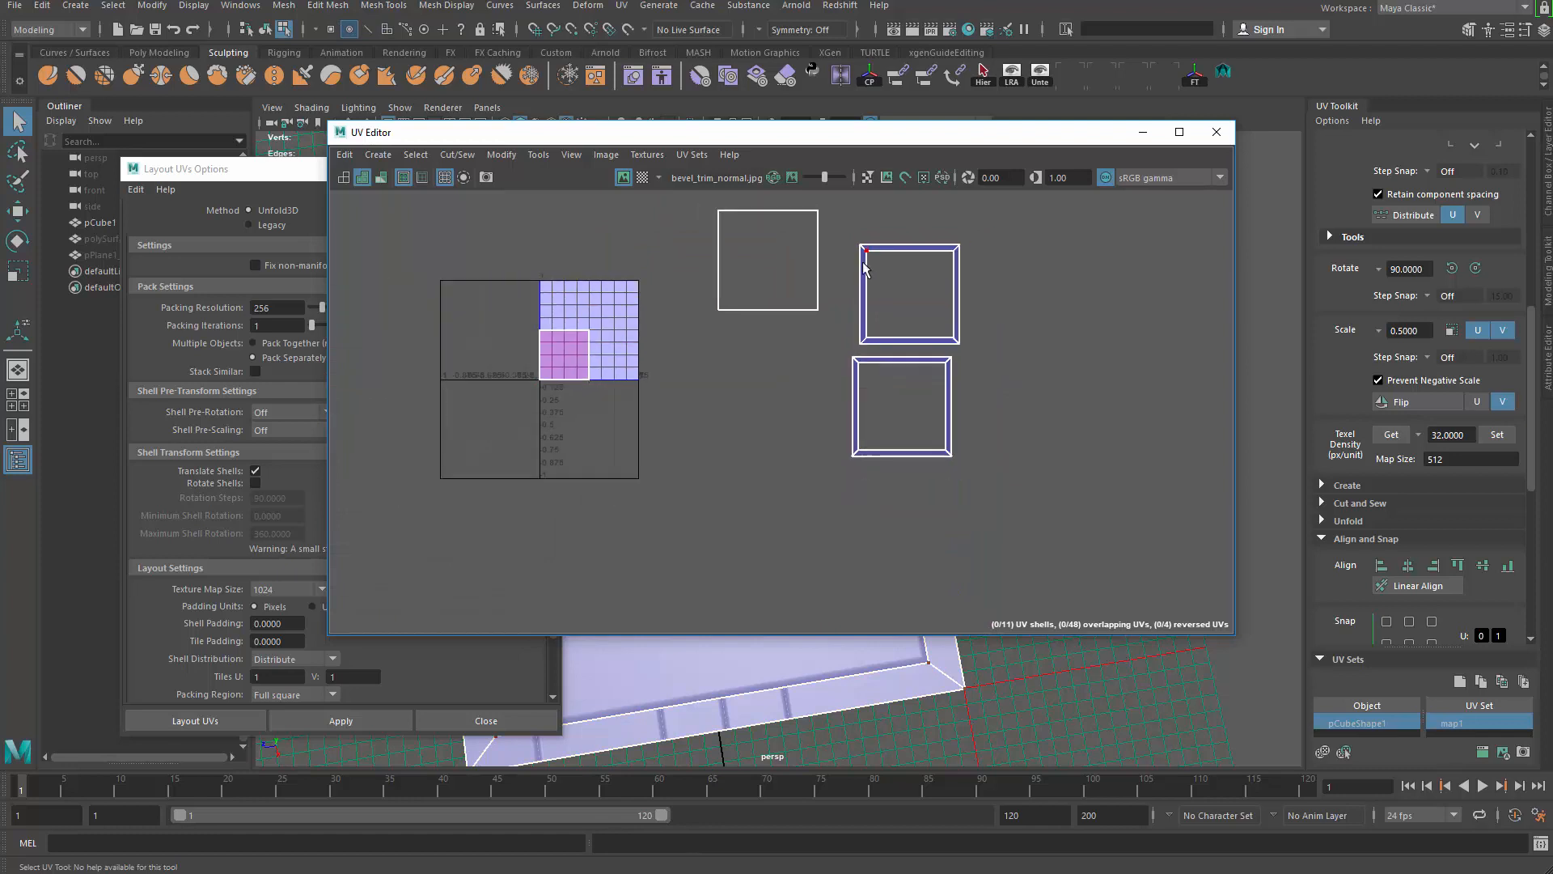
drag(831, 236, 1007, 527)
scroll(1400, 593, down, 2)
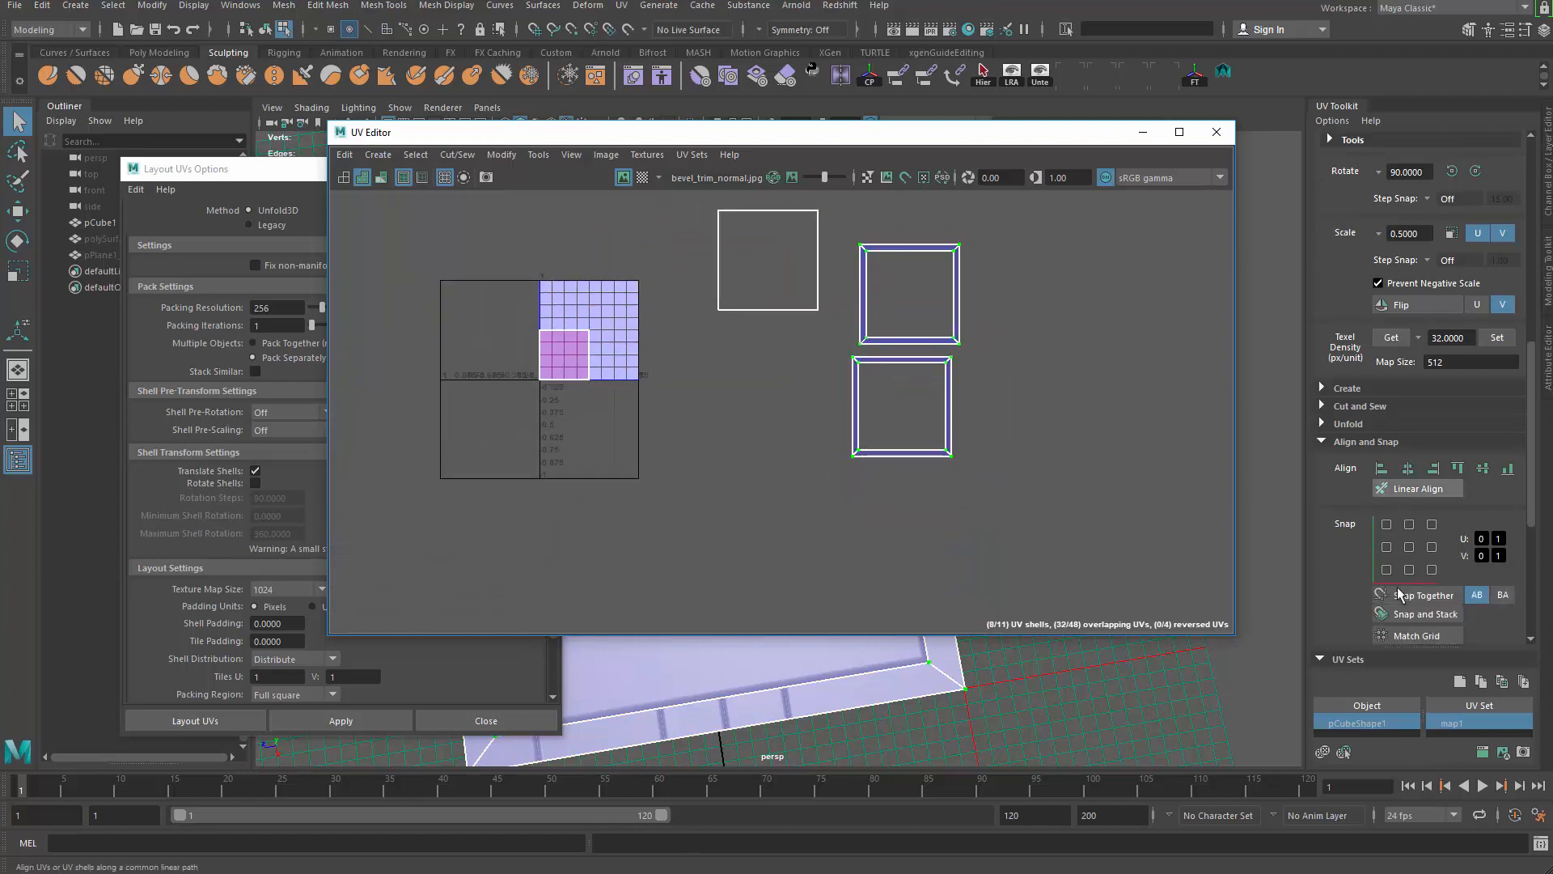
scroll(1423, 614, down, 3)
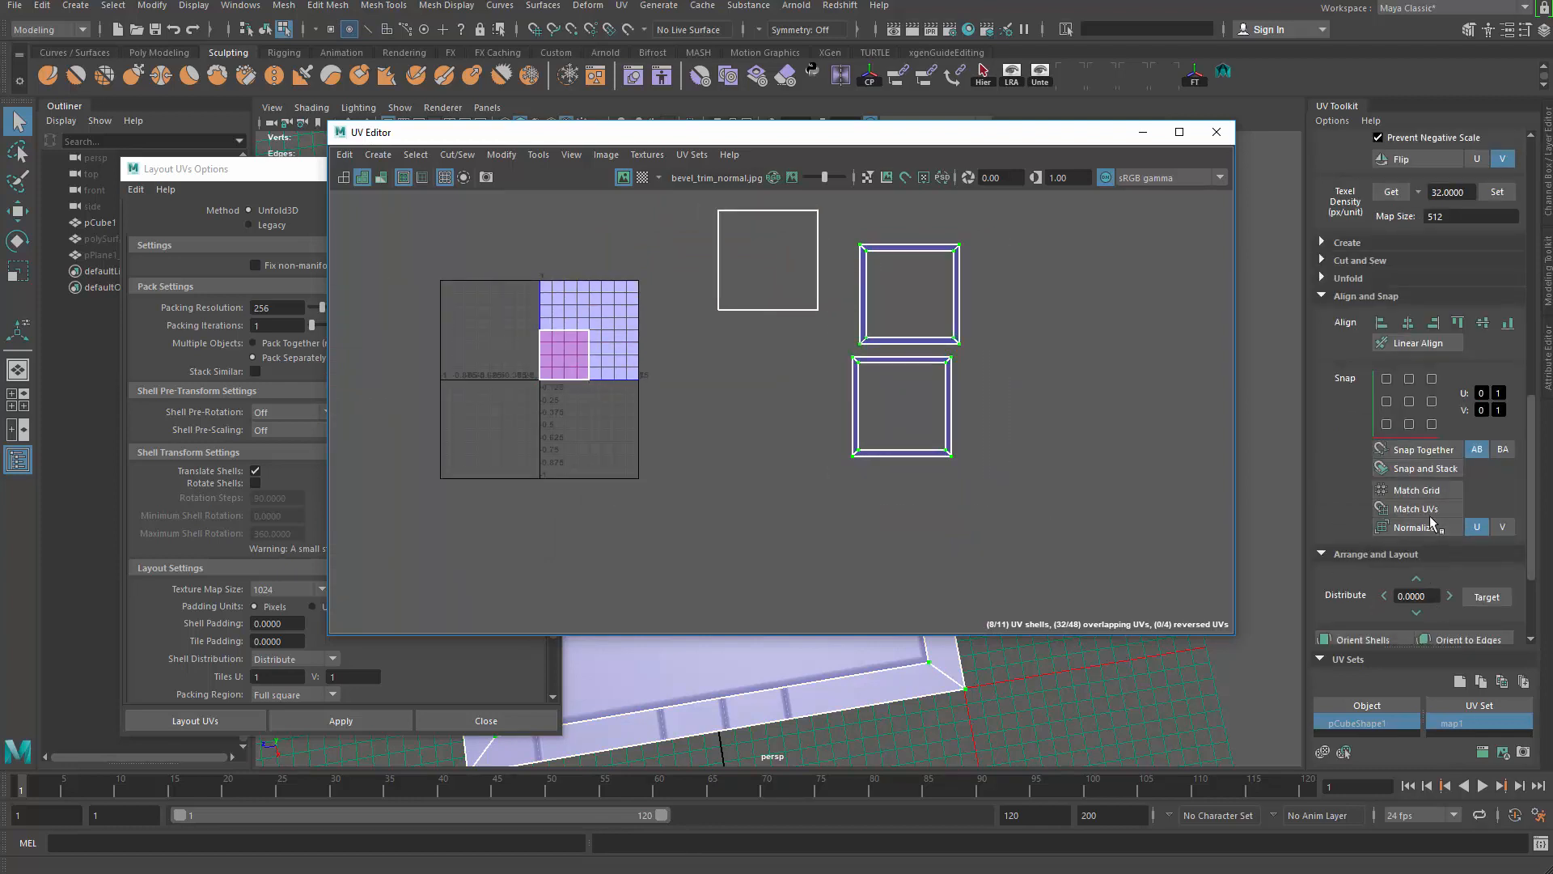
click(1433, 469)
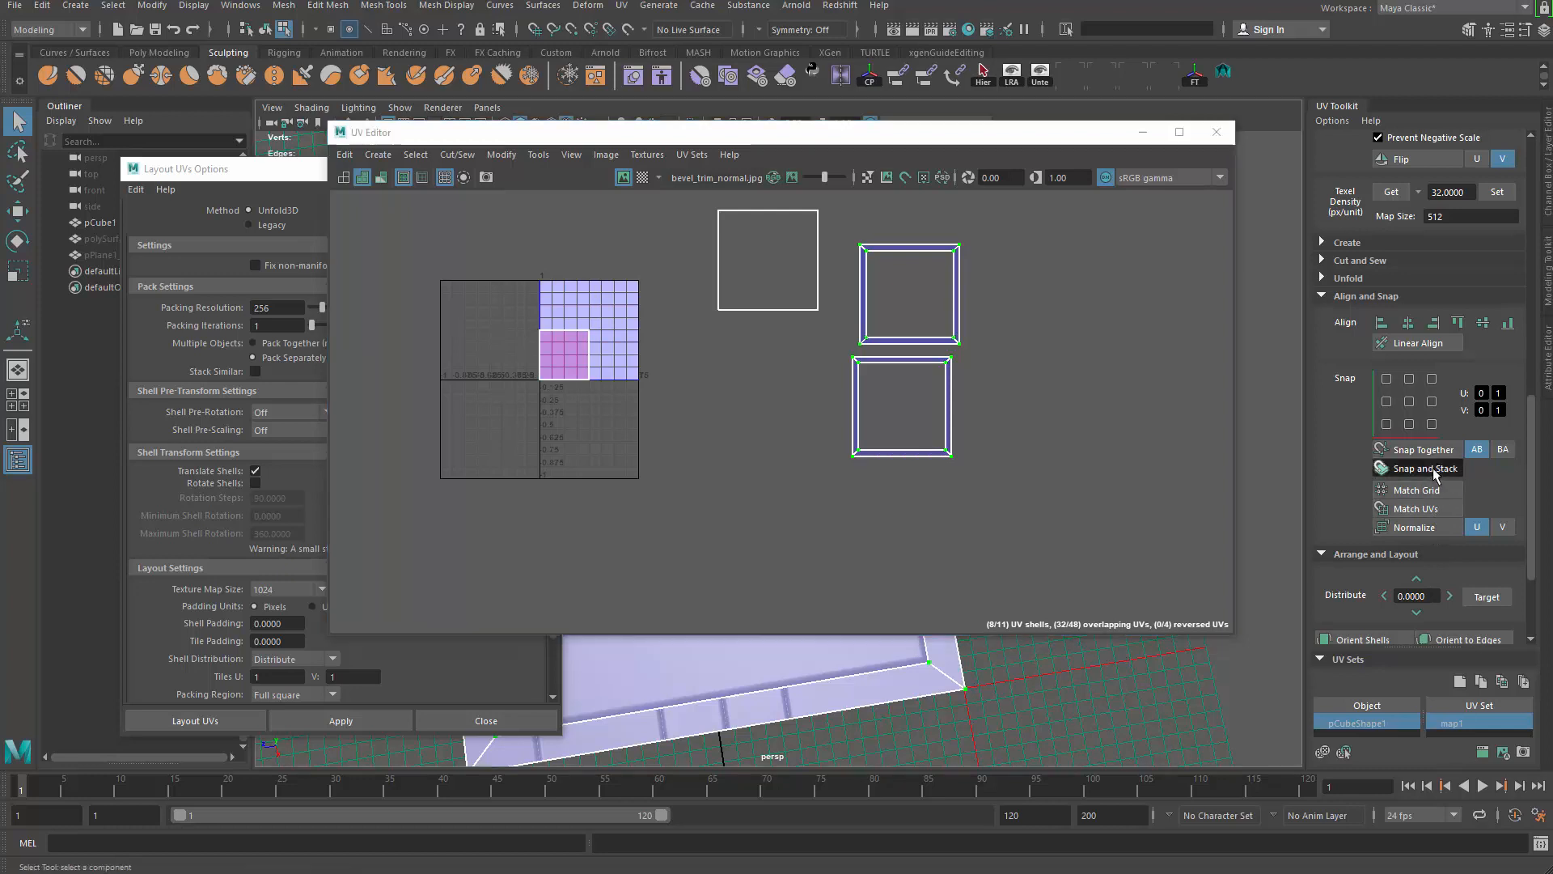
scroll(998, 395, up, 2)
scroll(835, 362, up, 1)
alt+middle_drag(940, 387, 930, 455)
drag(994, 371, 1169, 490)
Step: Rotate a vertical bevel strip to horizontal and move it up and right
key(e)
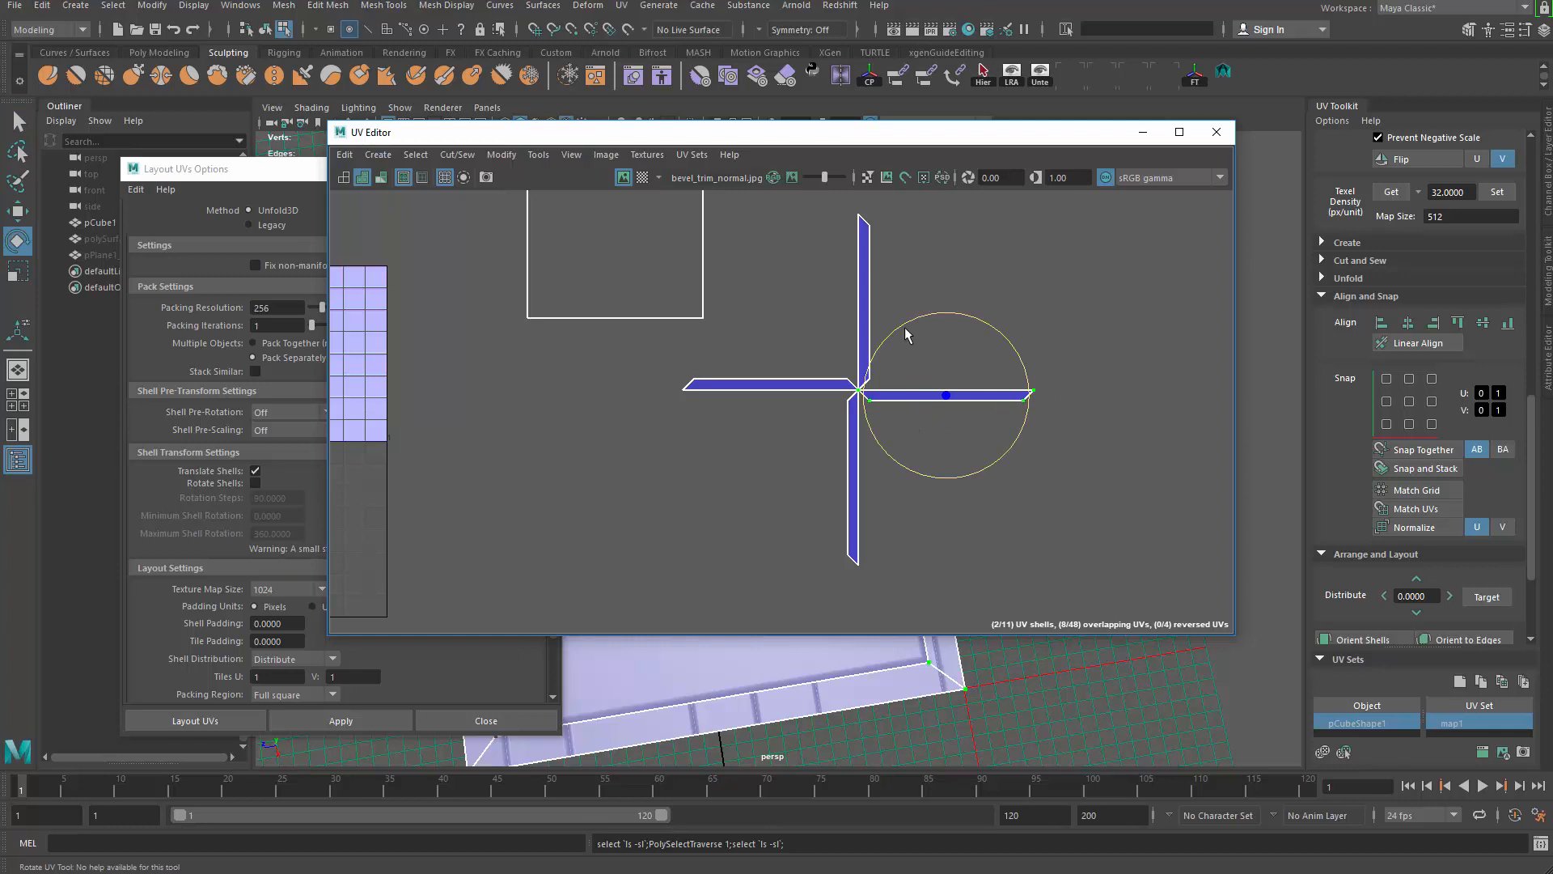
drag(845, 208, 880, 233)
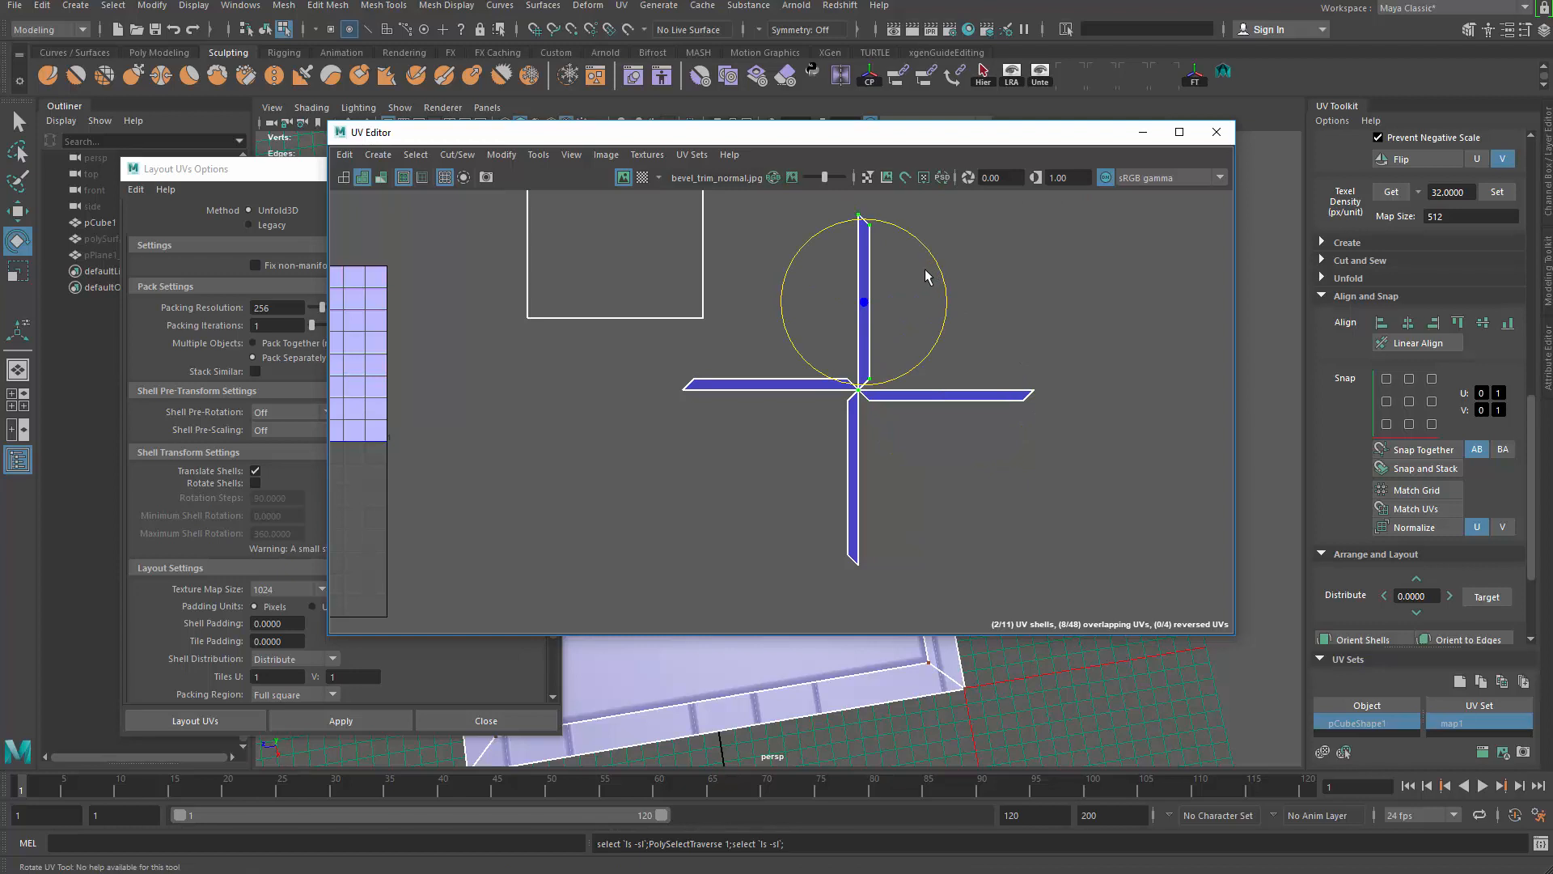
drag(927, 277, 929, 409)
key(w)
drag(827, 305, 934, 354)
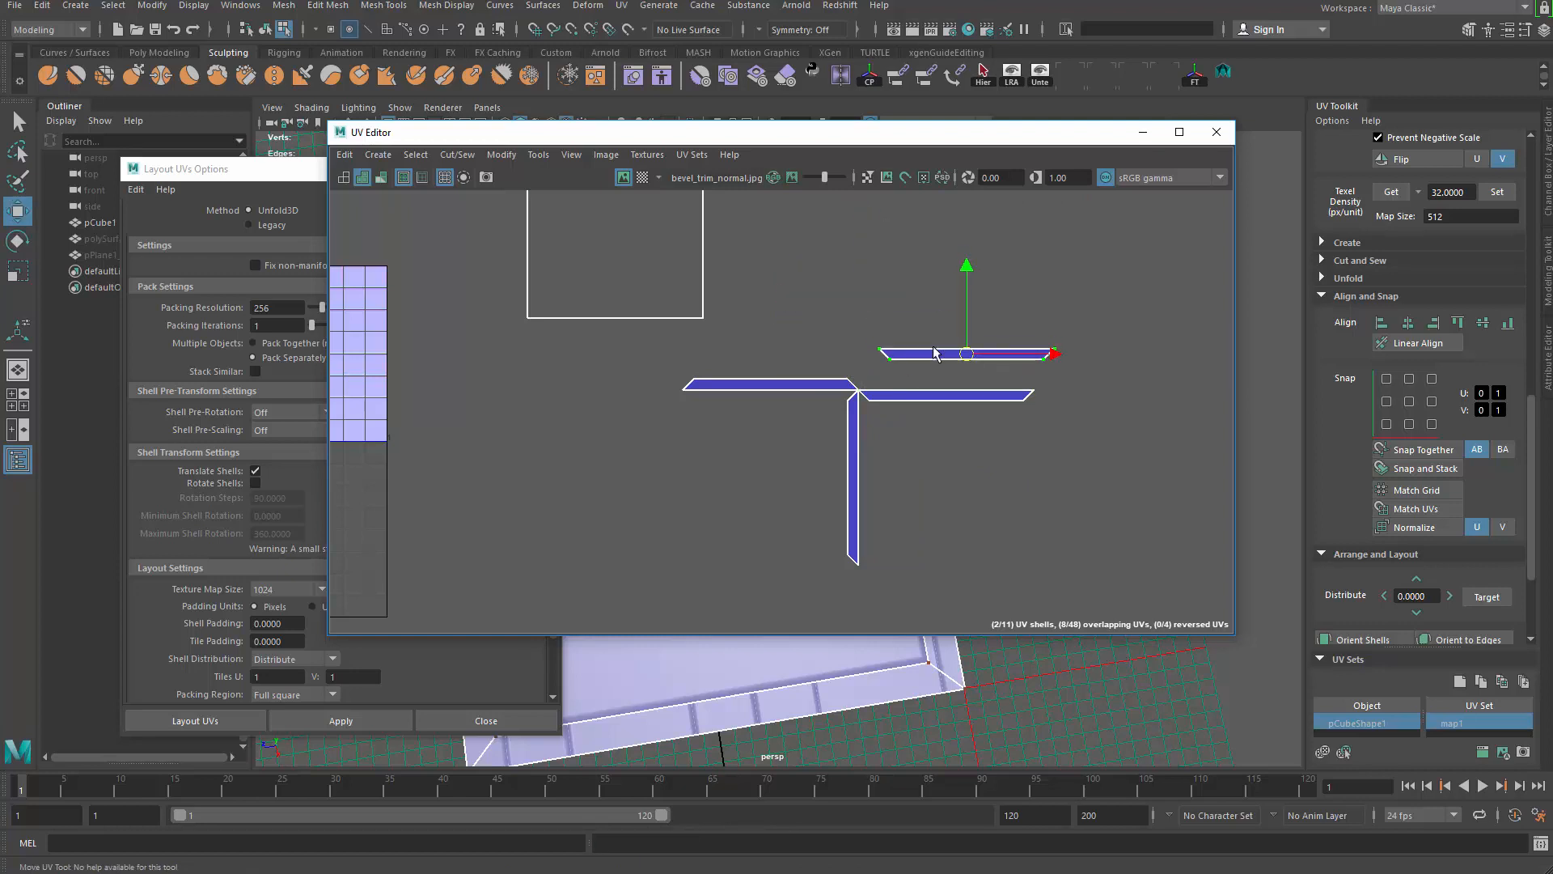
Step: Flip the left horizontal strip 180° and move it up beside the other strips
click(712, 389)
key(r)
key(q)
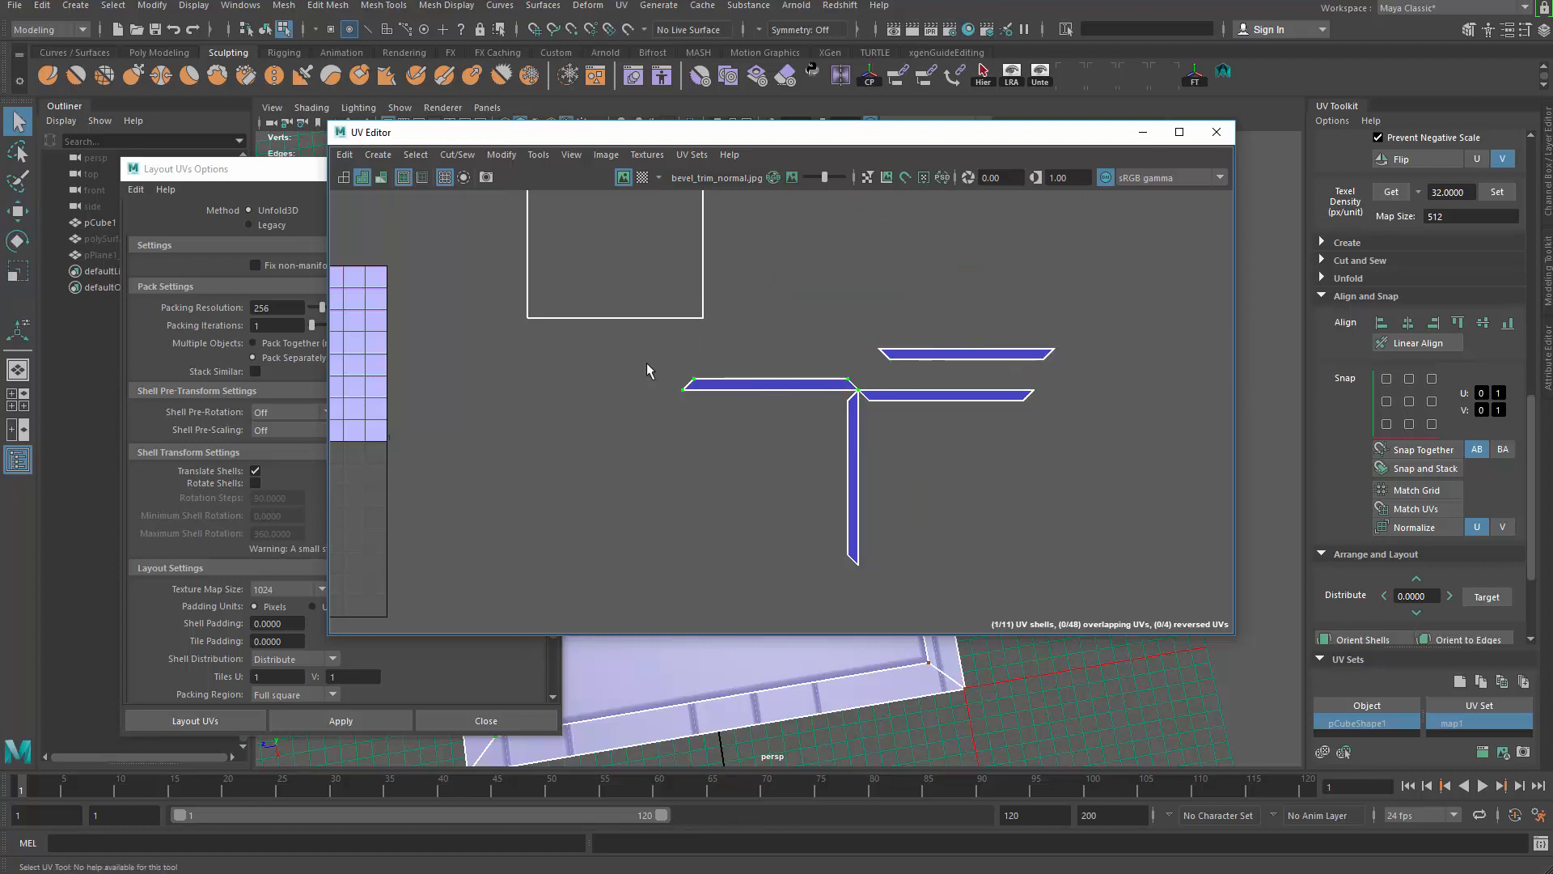
drag(648, 362, 730, 443)
ctrl+right_drag(768, 276, 842, 324)
key(e)
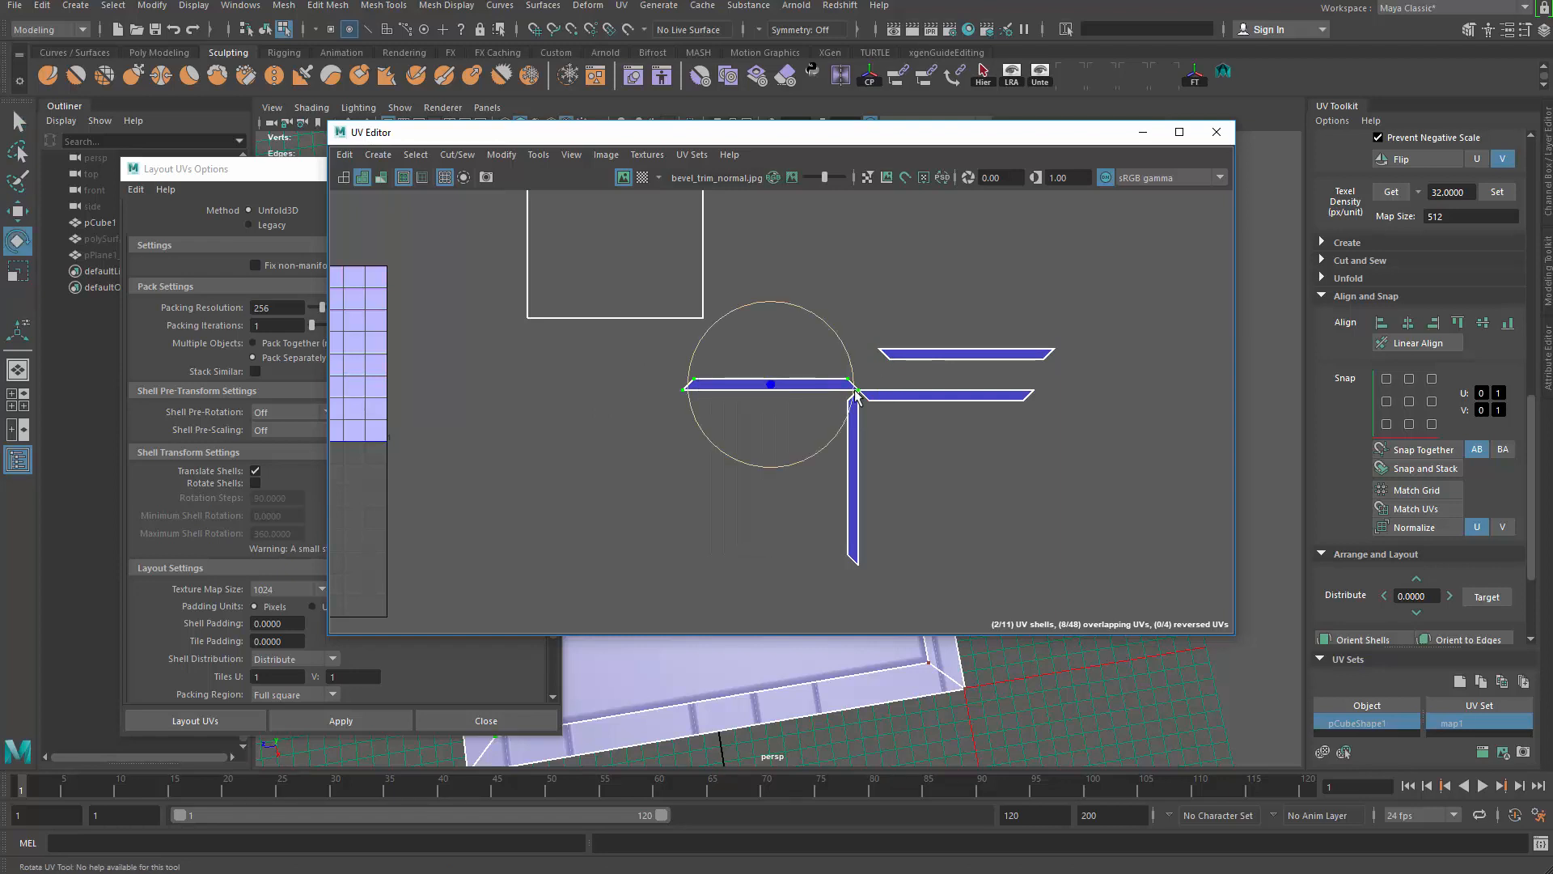
drag(837, 344, 647, 453)
key(w)
drag(781, 391, 905, 311)
Step: Rotate the remaining vertical strip shell until it lies horizontal
click(852, 502)
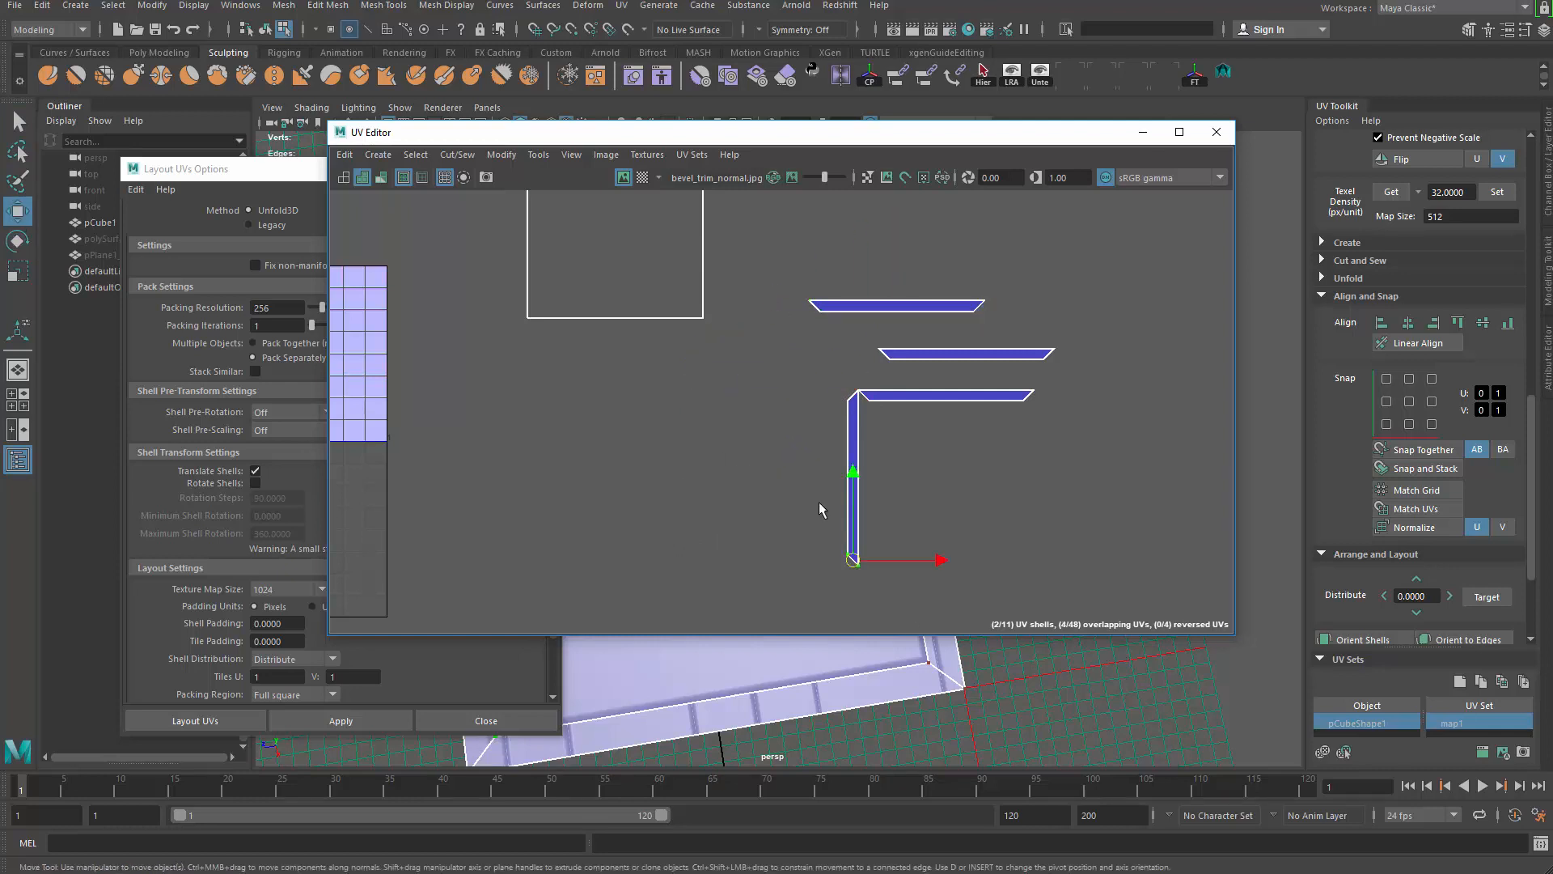
key(e)
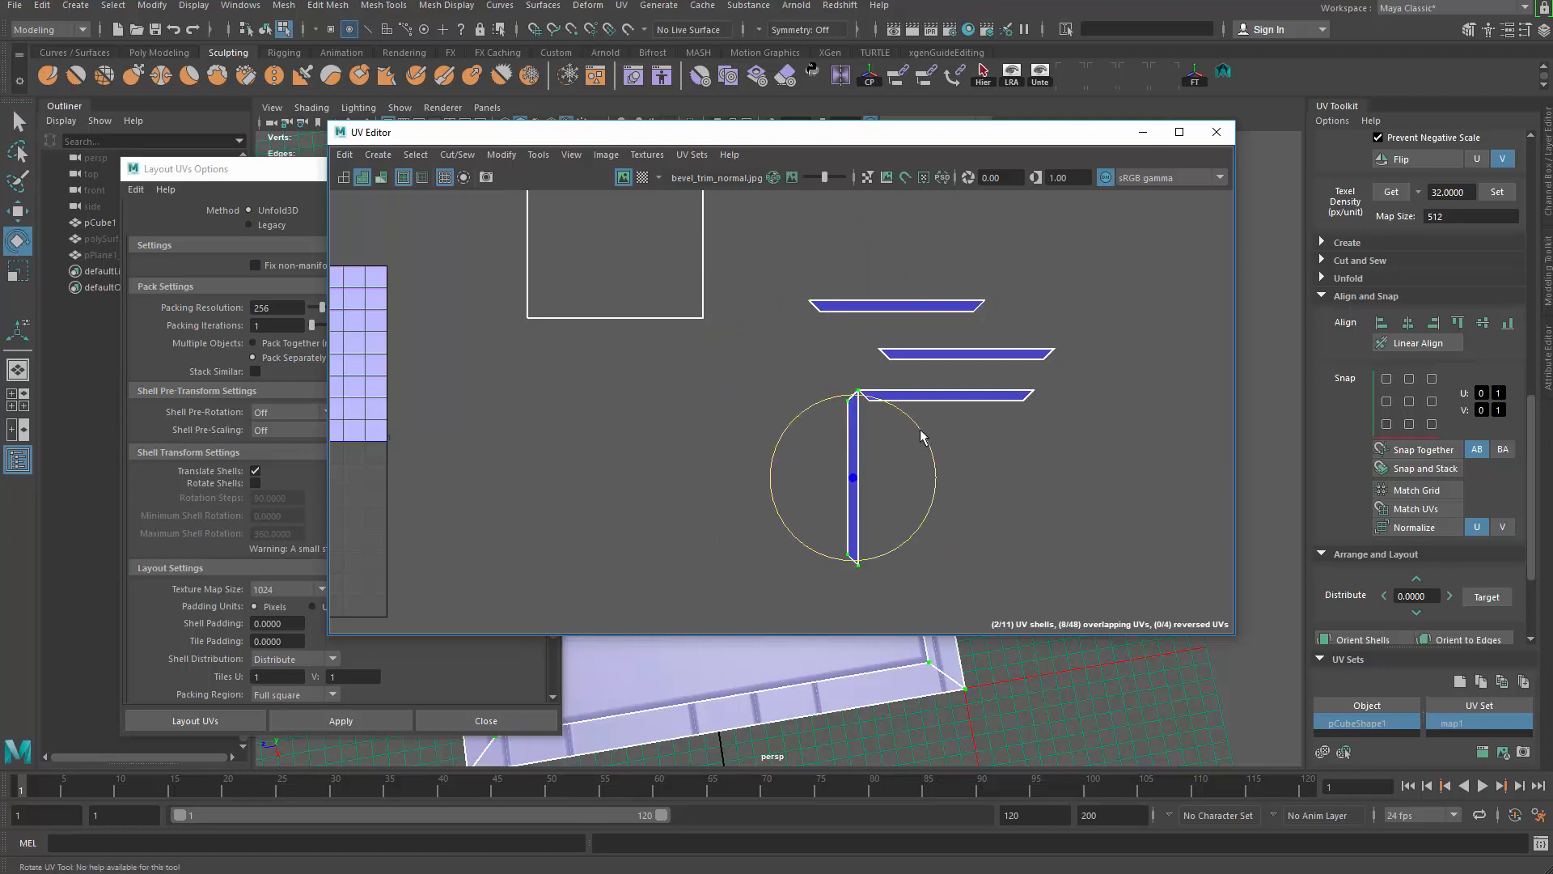
drag(921, 437, 777, 291)
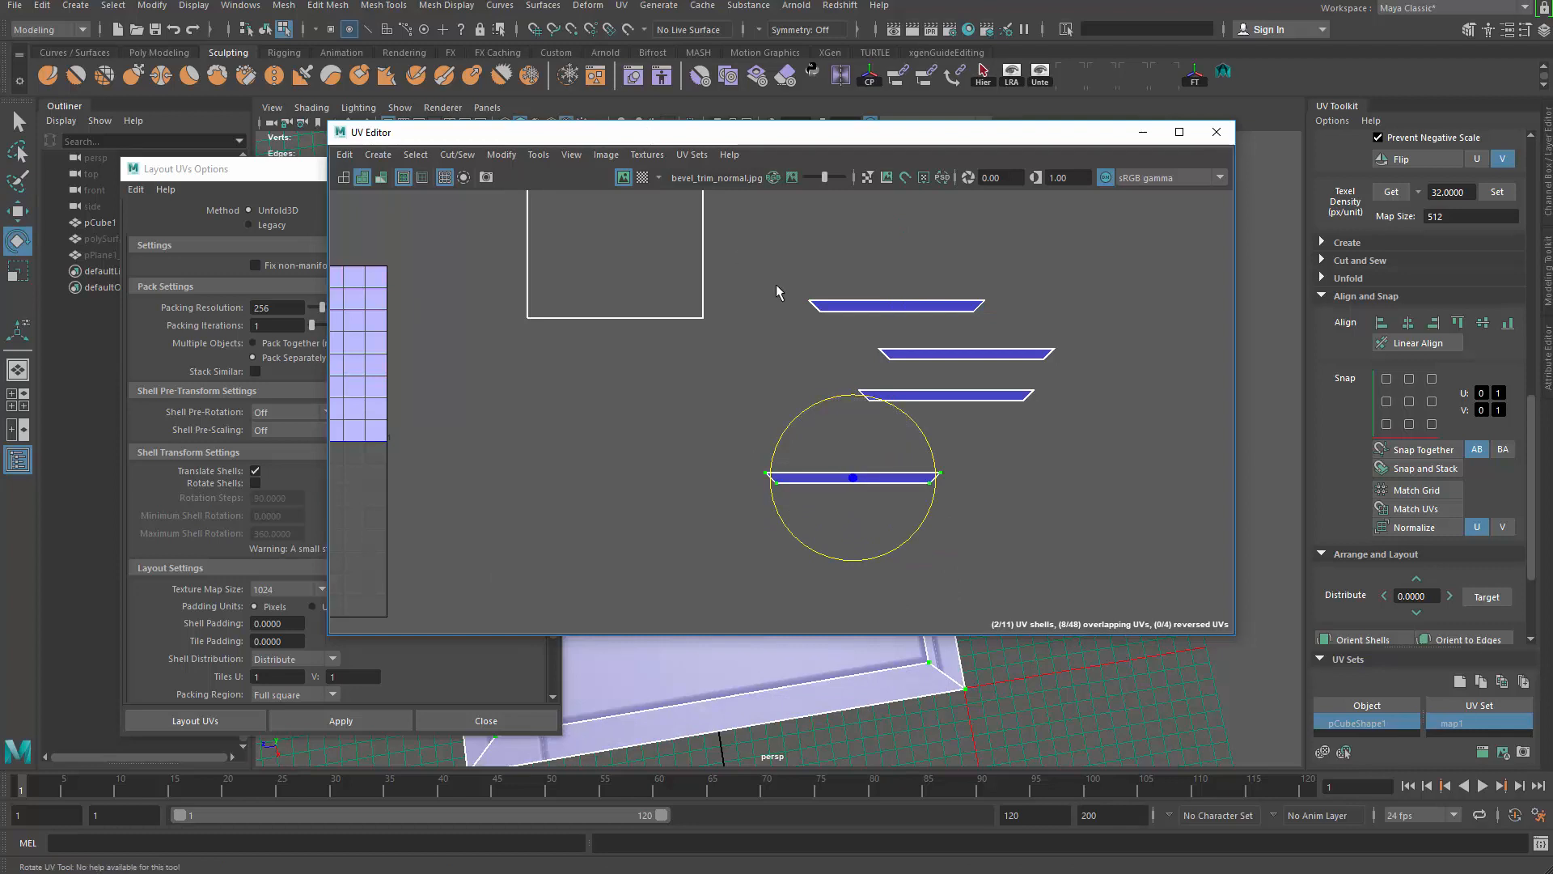
Step: Select the bottom strip on its own and bring Layout UVs Options into view
drag(732, 233, 1172, 623)
alt+middle_drag(835, 544, 990, 538)
scroll(990, 538, down, 2)
key(q)
click(951, 491)
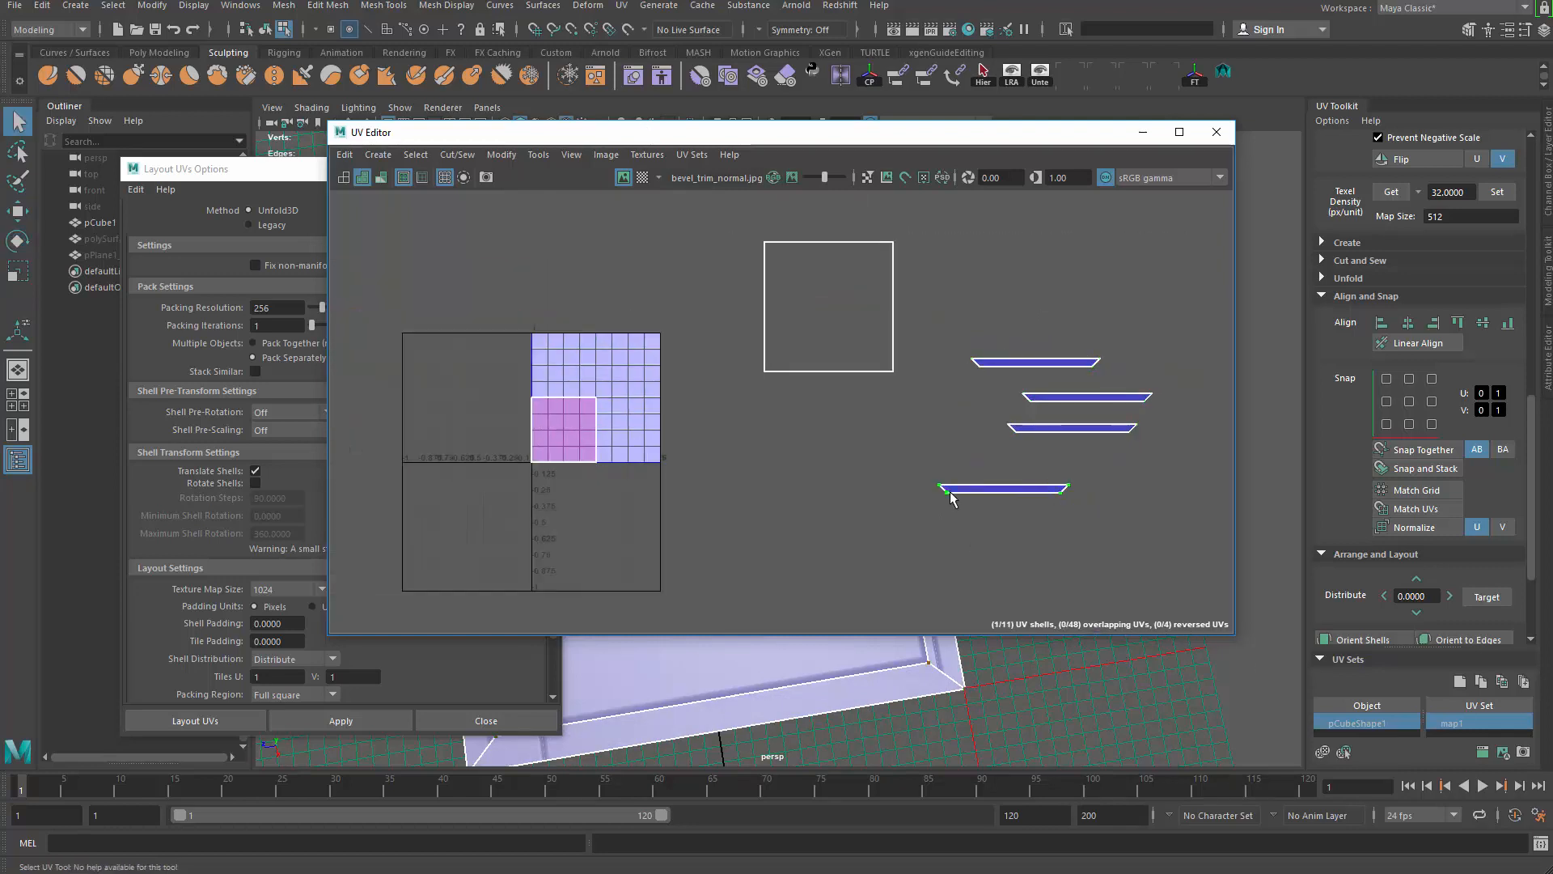
drag(227, 168, 319, 75)
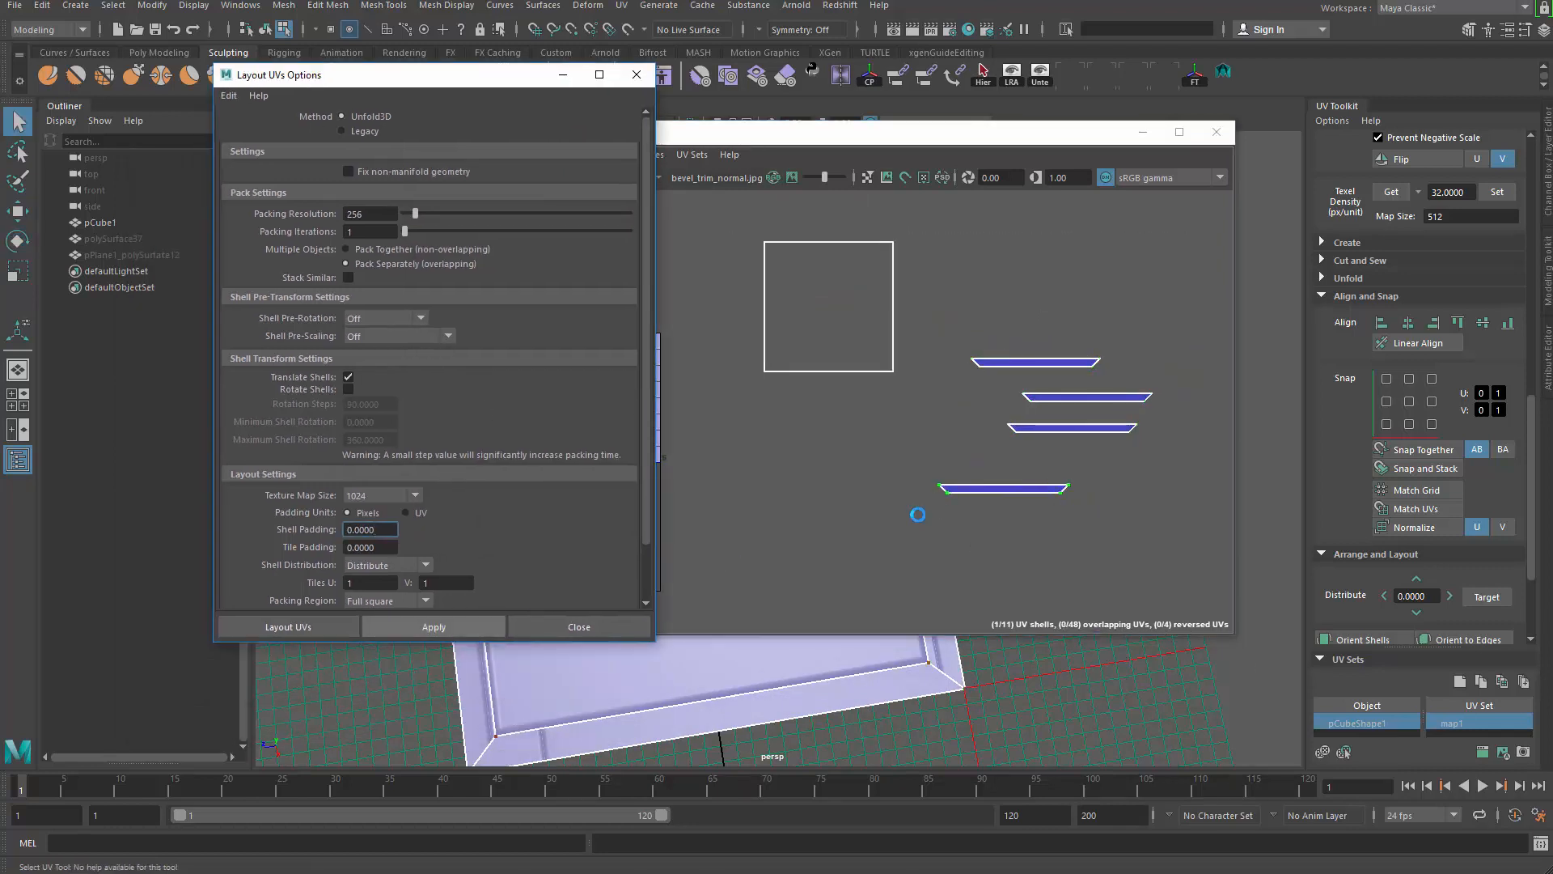
Step: Repeat Layout UVs on the middle, next and lower strip shells to pack them into the tile
click(940, 491)
click(1017, 434)
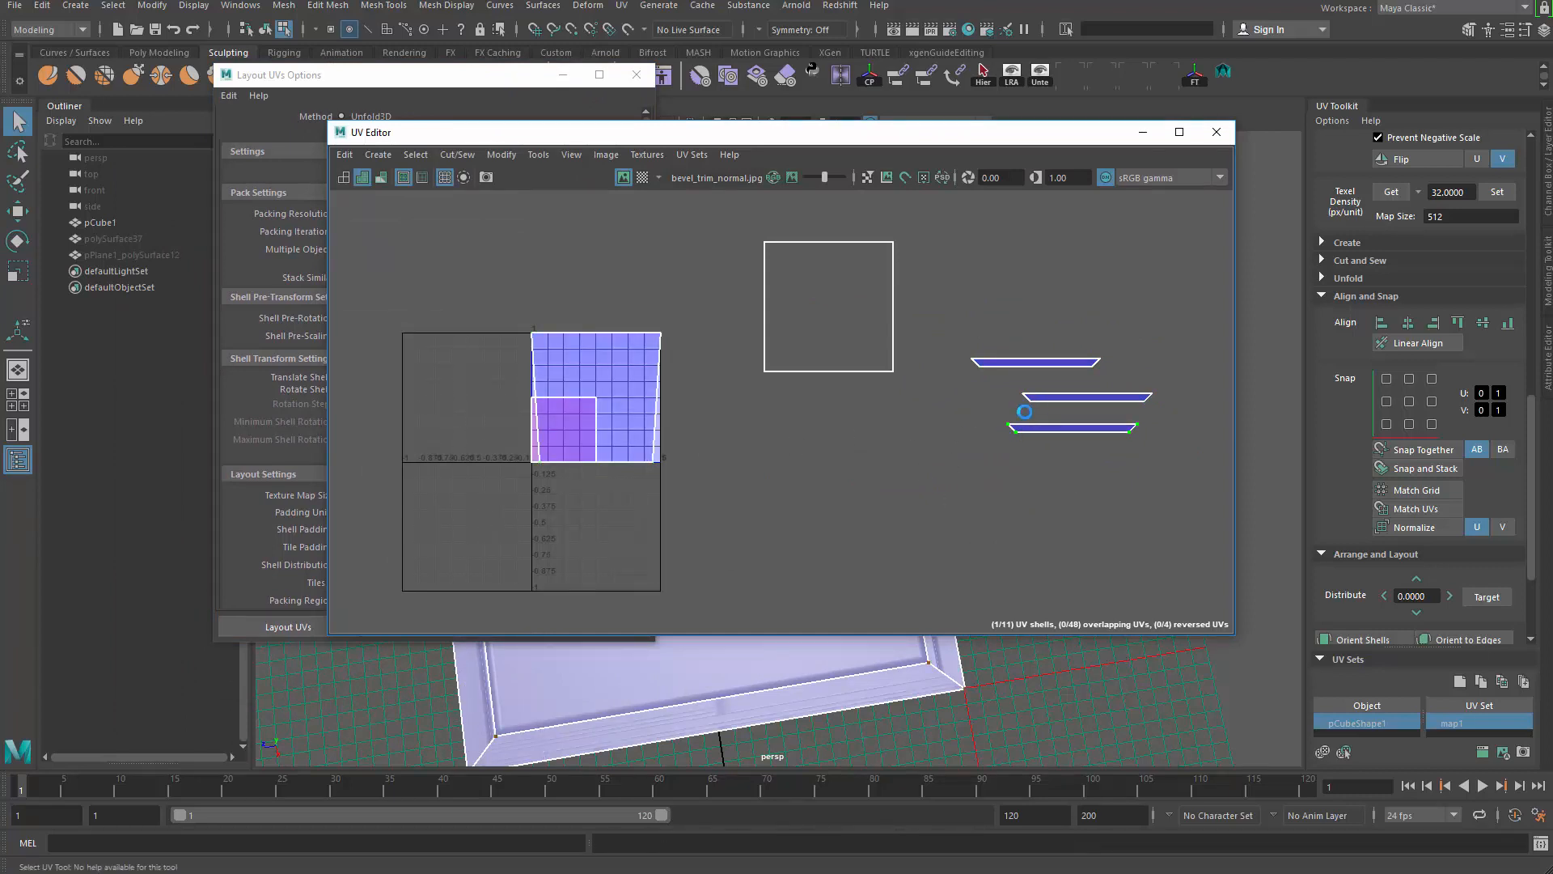
double_click(1030, 403)
key(g)
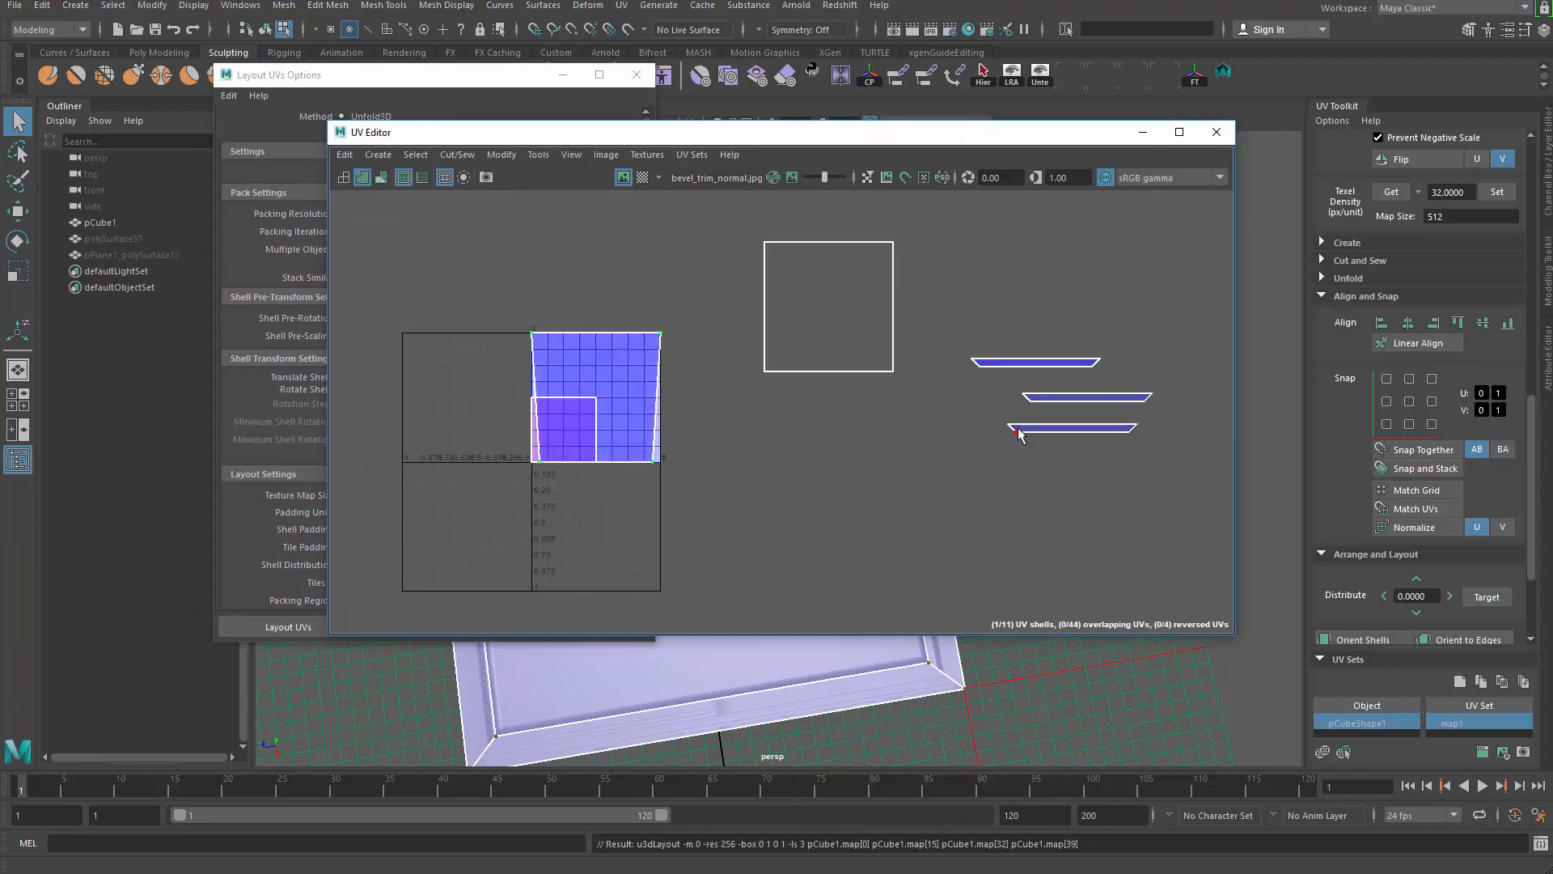
double_click(1018, 434)
key(g)
double_click(1031, 402)
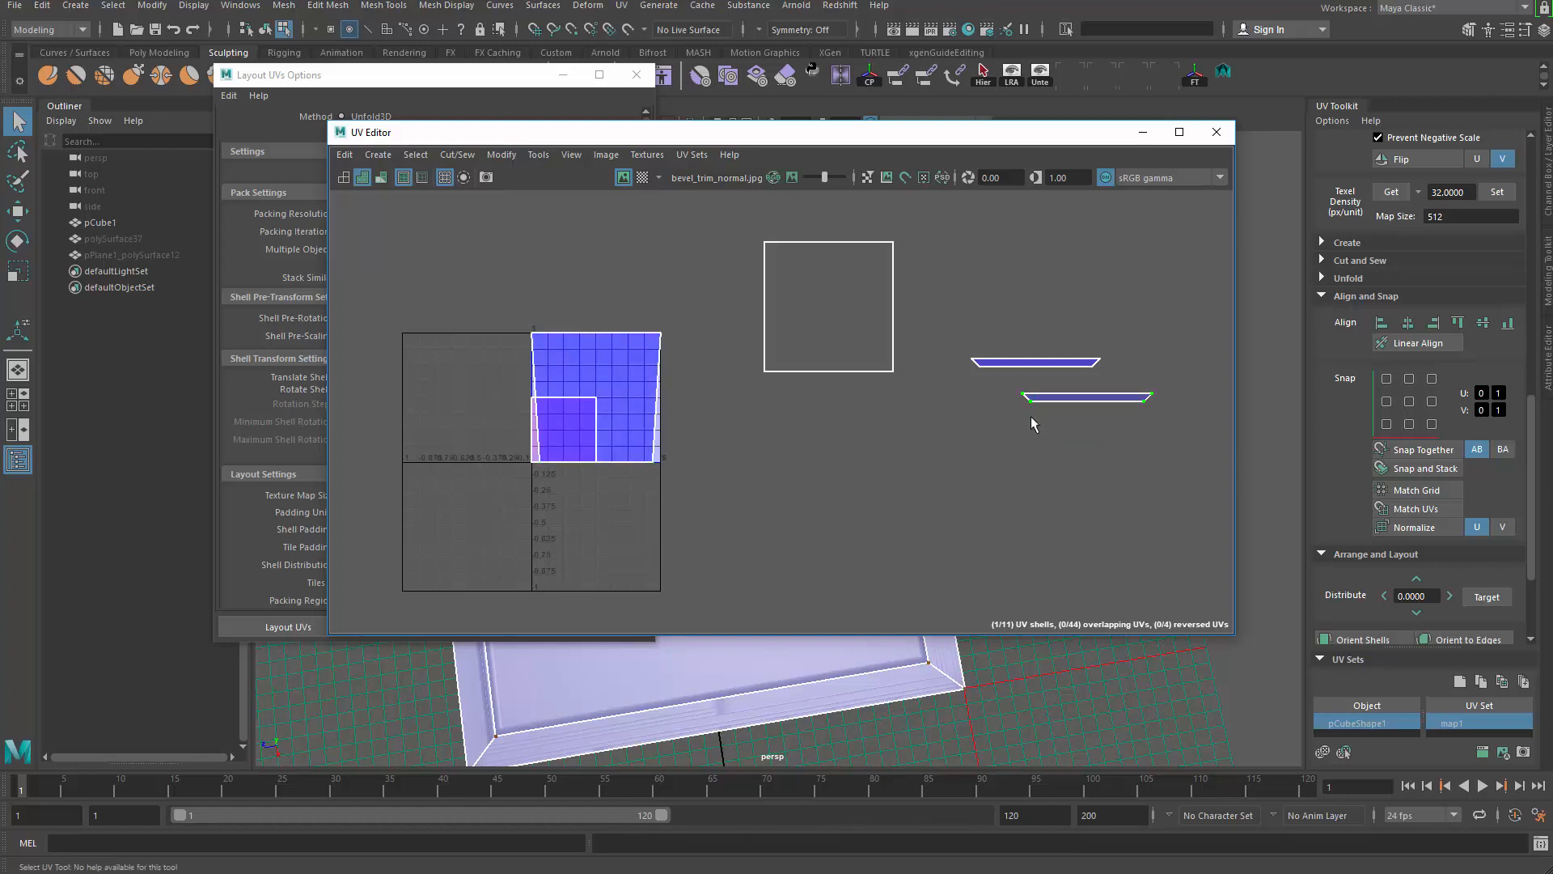
key(g)
Step: Select the last strip shell, expanding the corner UV selection to the whole shell
double_click(624, 367)
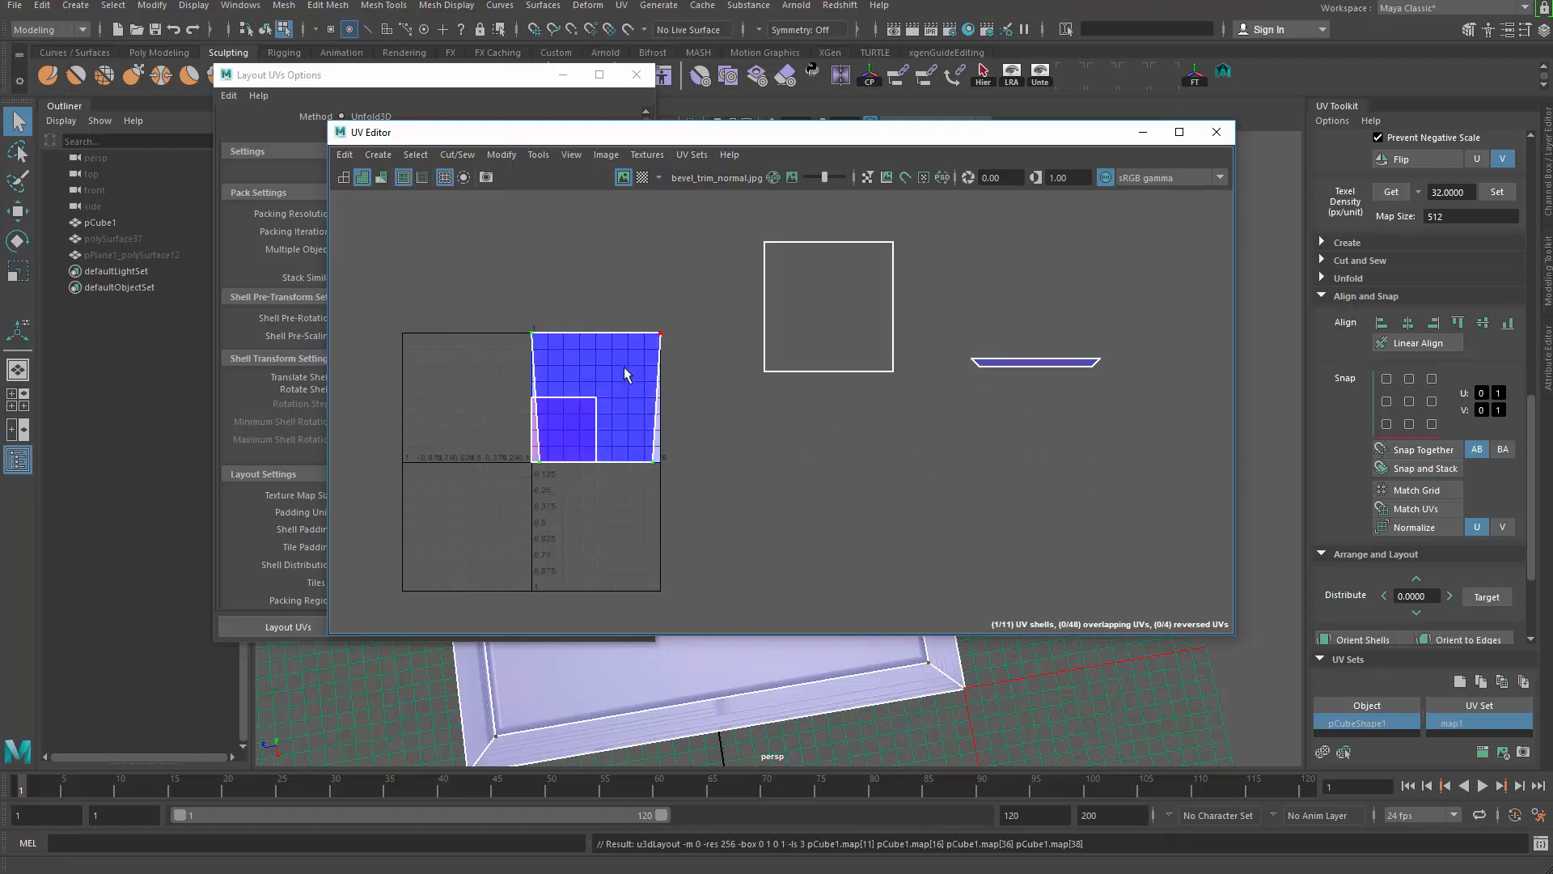
alt+middle_drag(690, 379, 759, 395)
scroll(731, 438, up, 1)
drag(690, 303, 765, 356)
scroll(737, 388, up, 2)
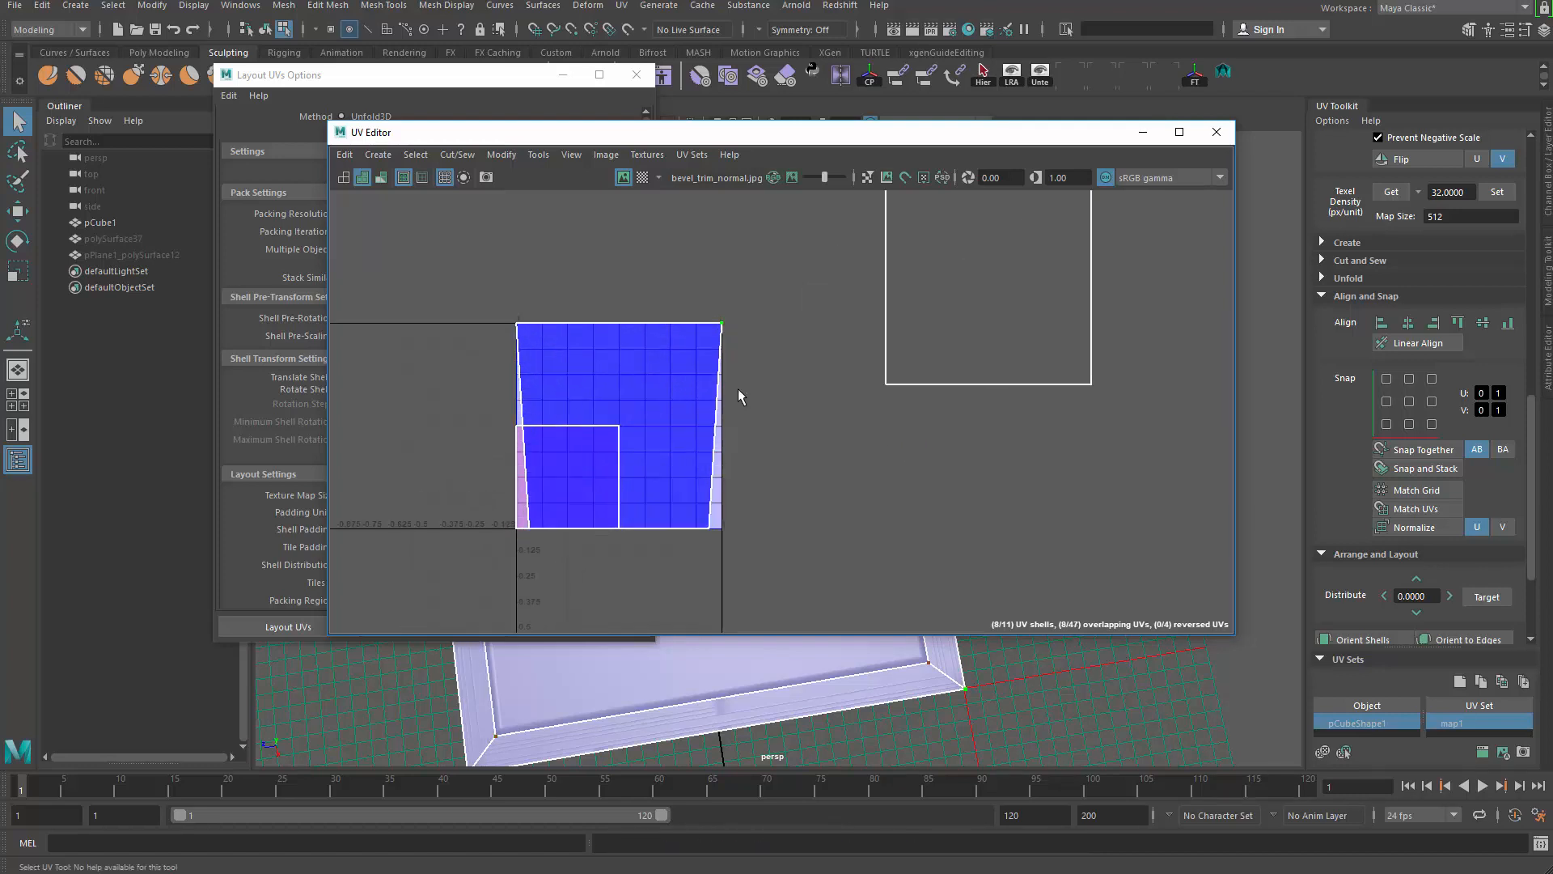
alt+middle_drag(737, 389, 705, 425)
scroll(728, 321, up, 1)
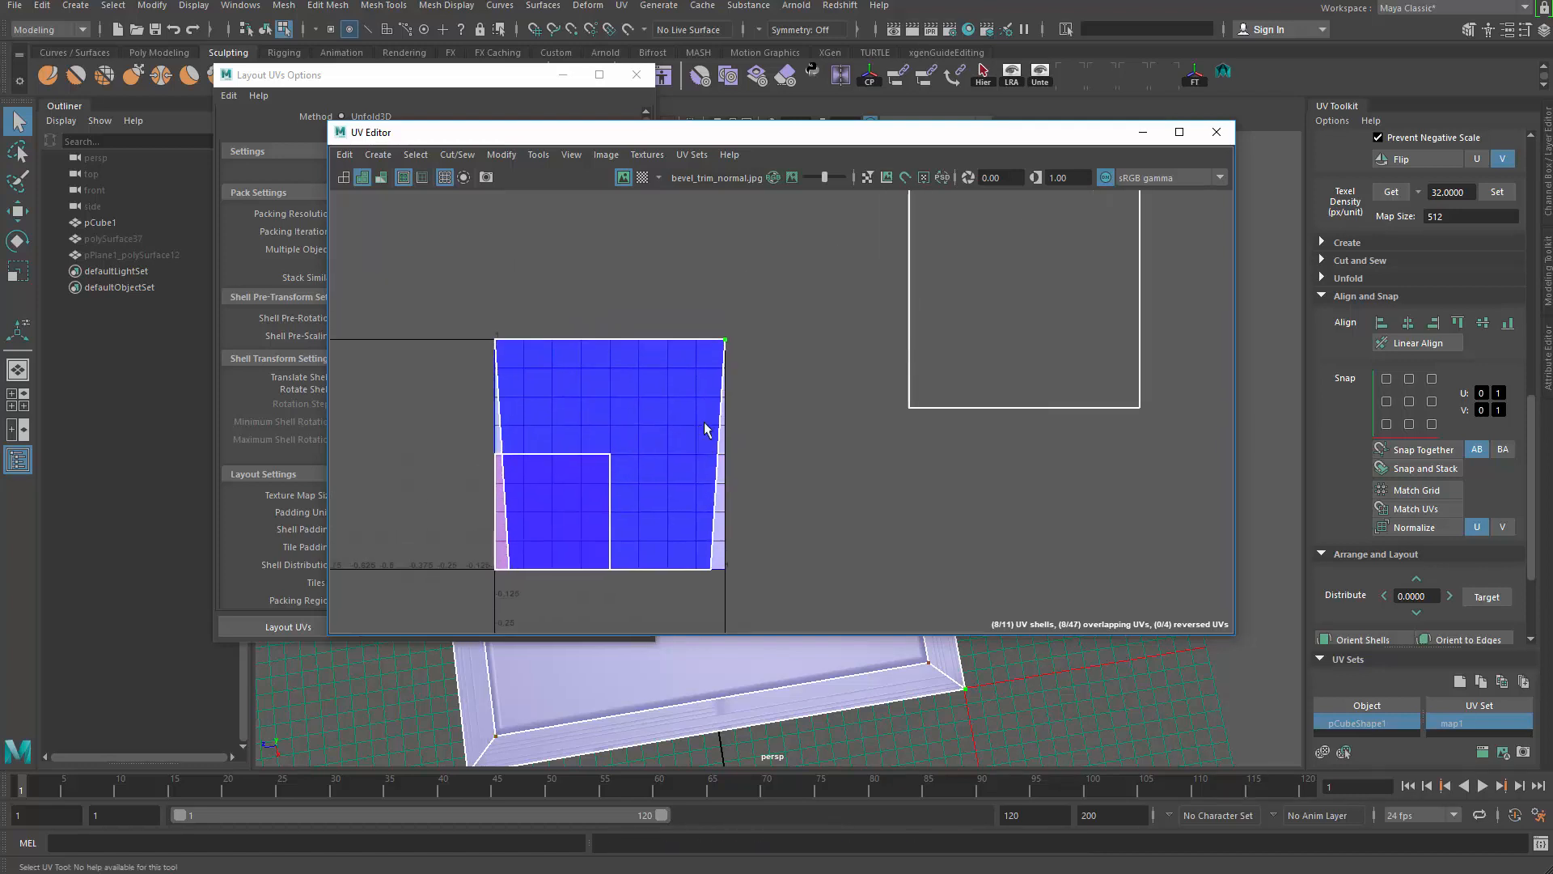
scroll(704, 425, up, 1)
ctrl+right_click(777, 280)
ctrl+right_drag(777, 280, 841, 309)
Step: Squash the strip's height with Scale V 0.5 three times in the UV Toolkit
scroll(740, 449, down, 2)
alt+middle_drag(738, 451, 812, 378)
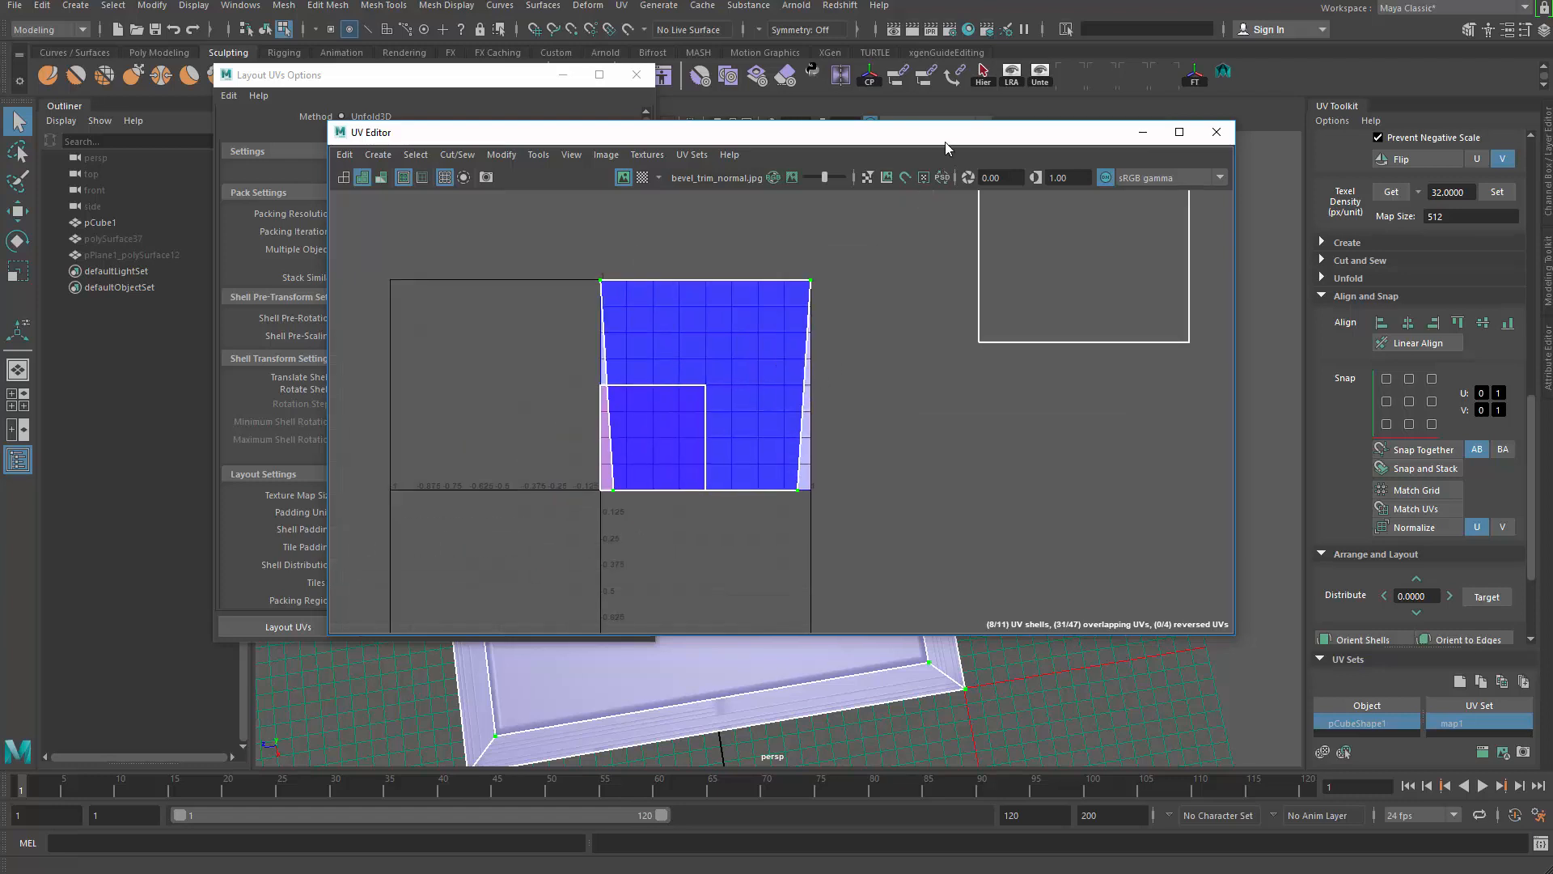
drag(945, 139, 903, 171)
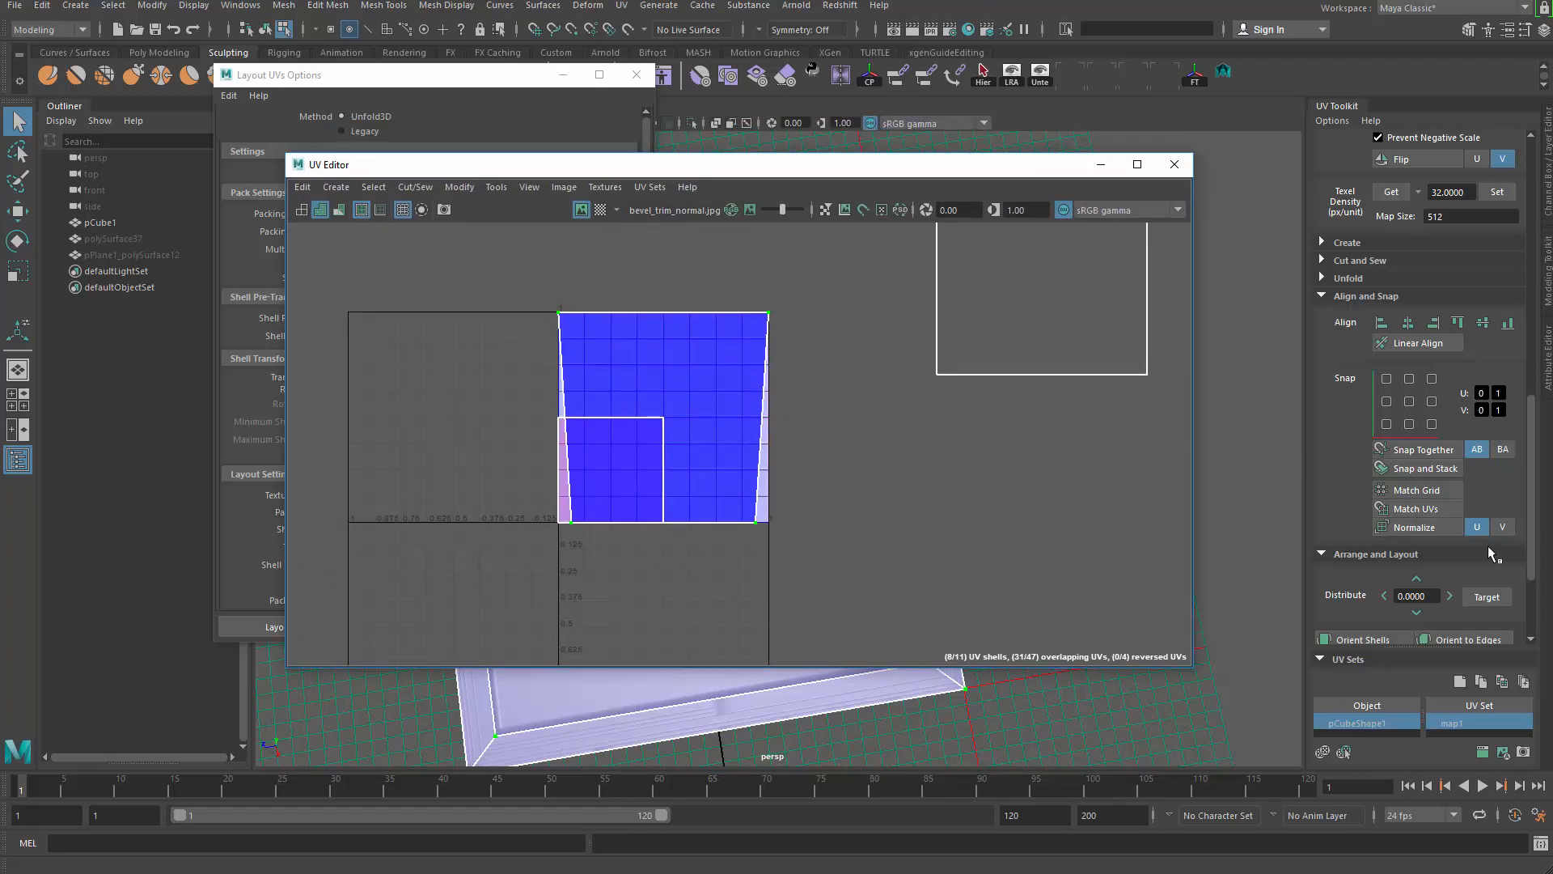
scroll(1492, 455, up, 3)
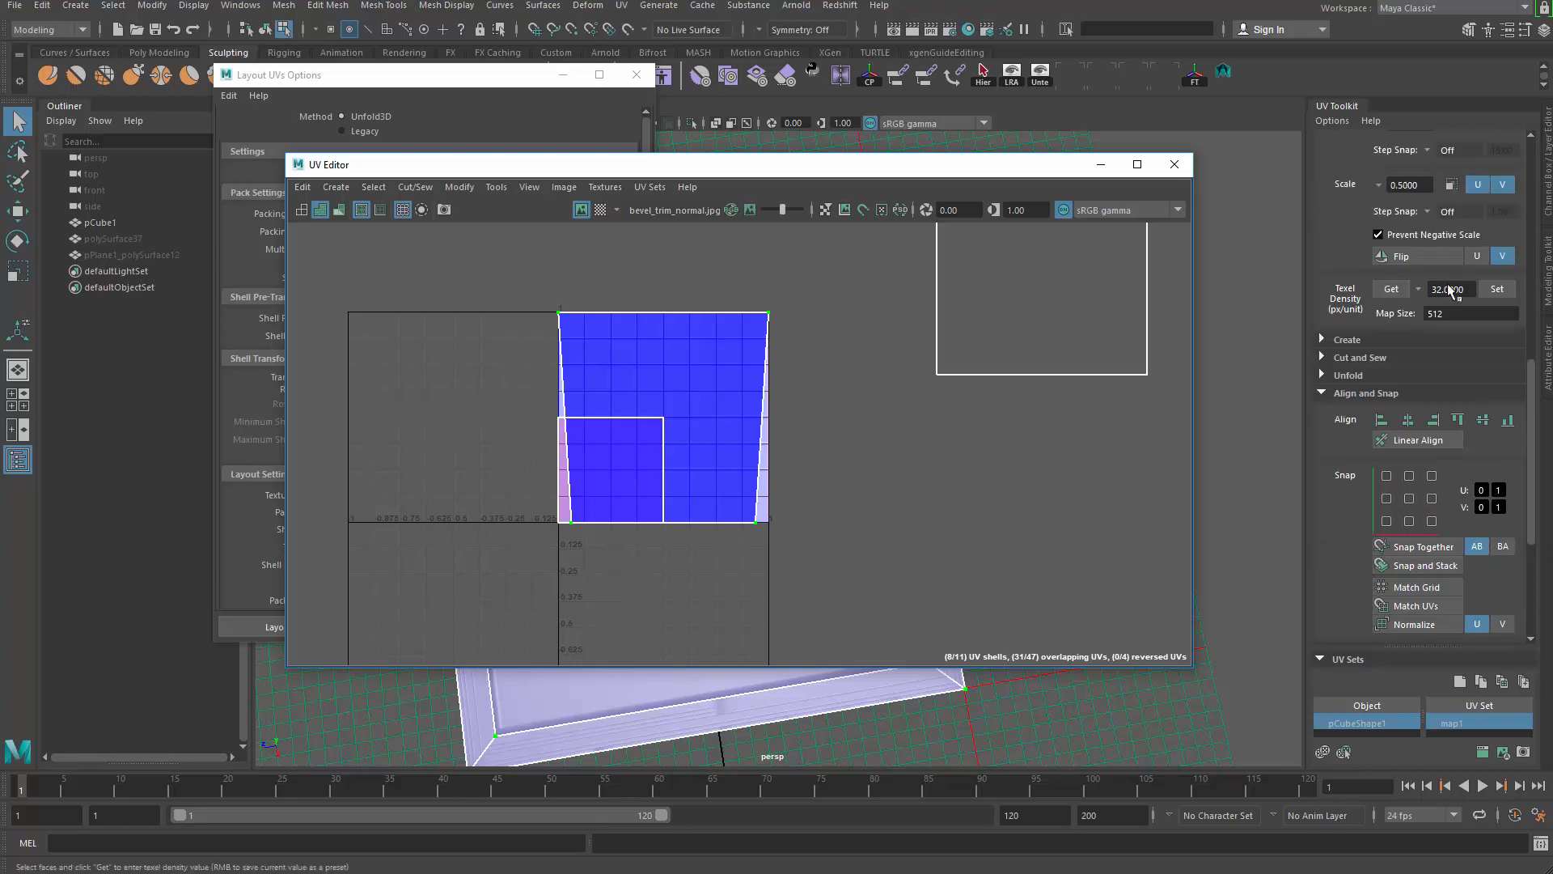
scroll(1497, 288, up, 3)
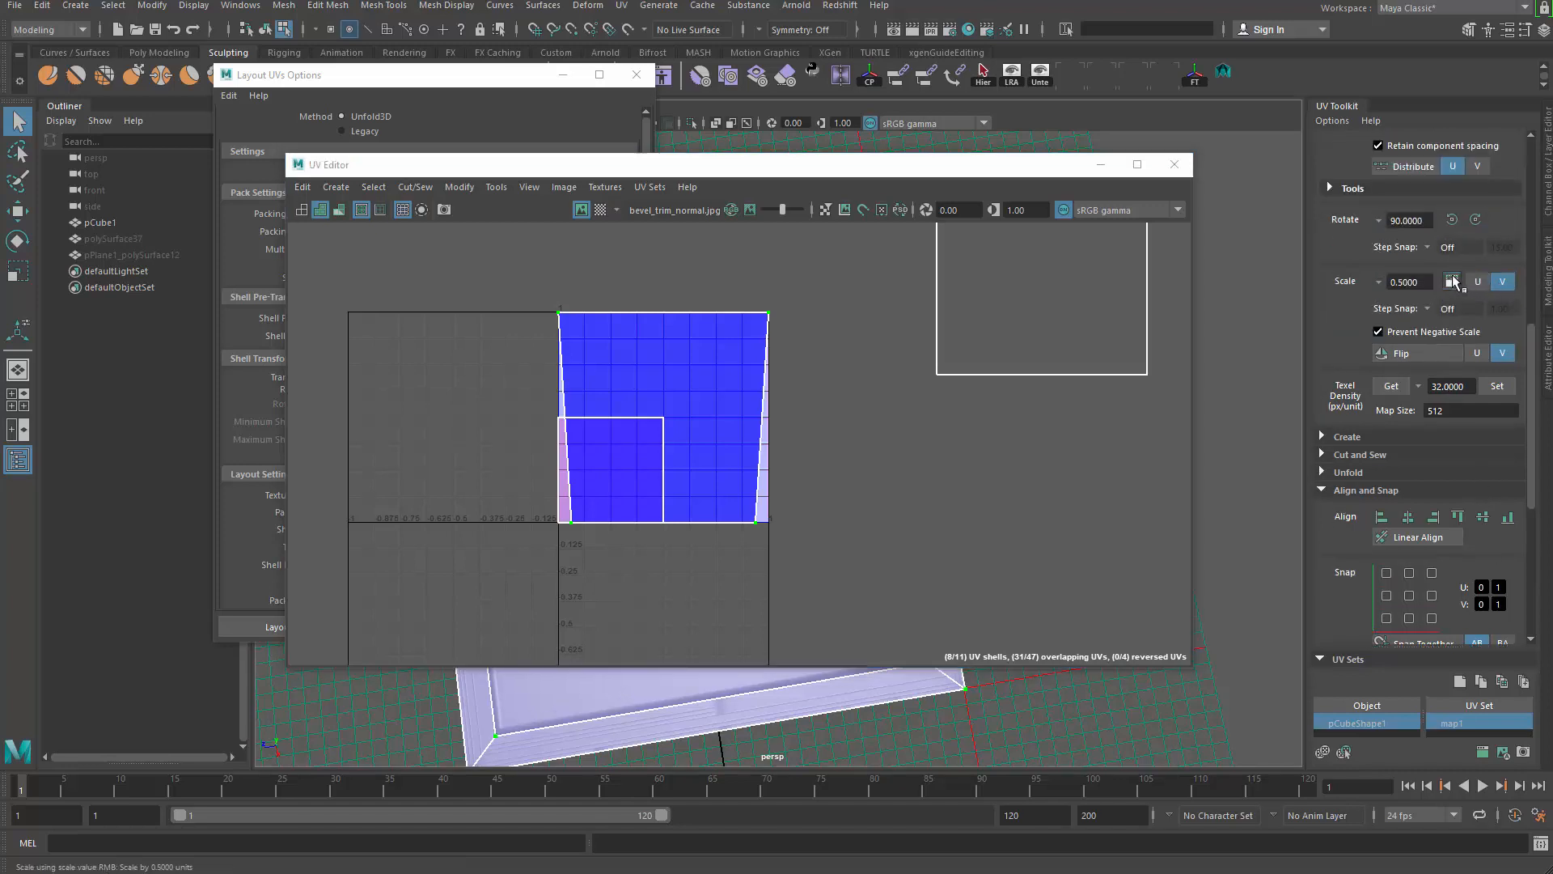
click(1502, 281)
click(1502, 281)
scroll(716, 426, up, 5)
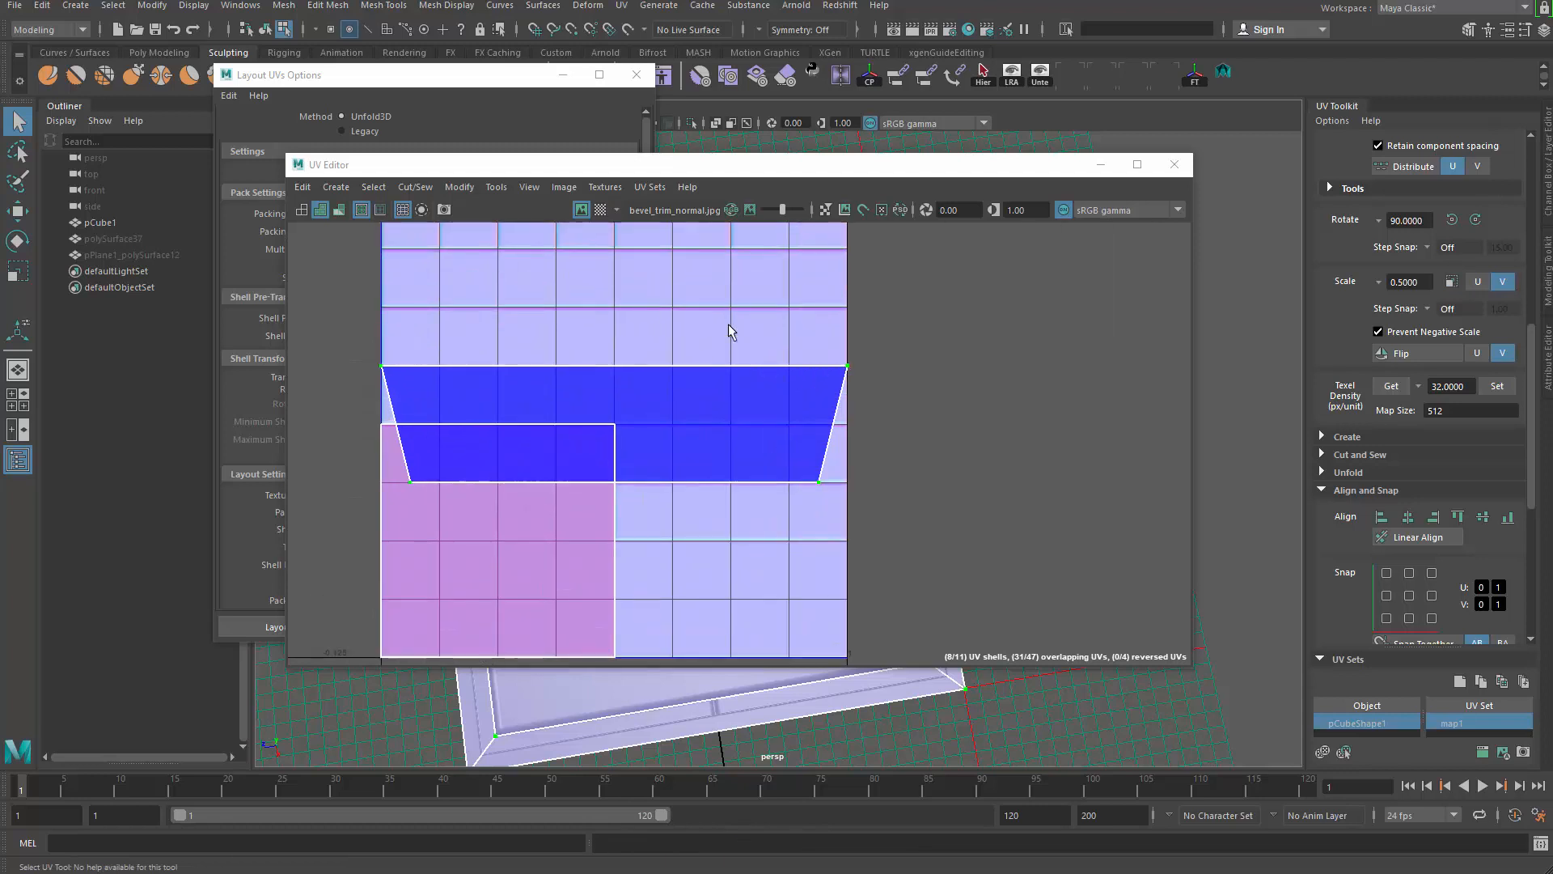
alt+middle_drag(729, 326, 826, 411)
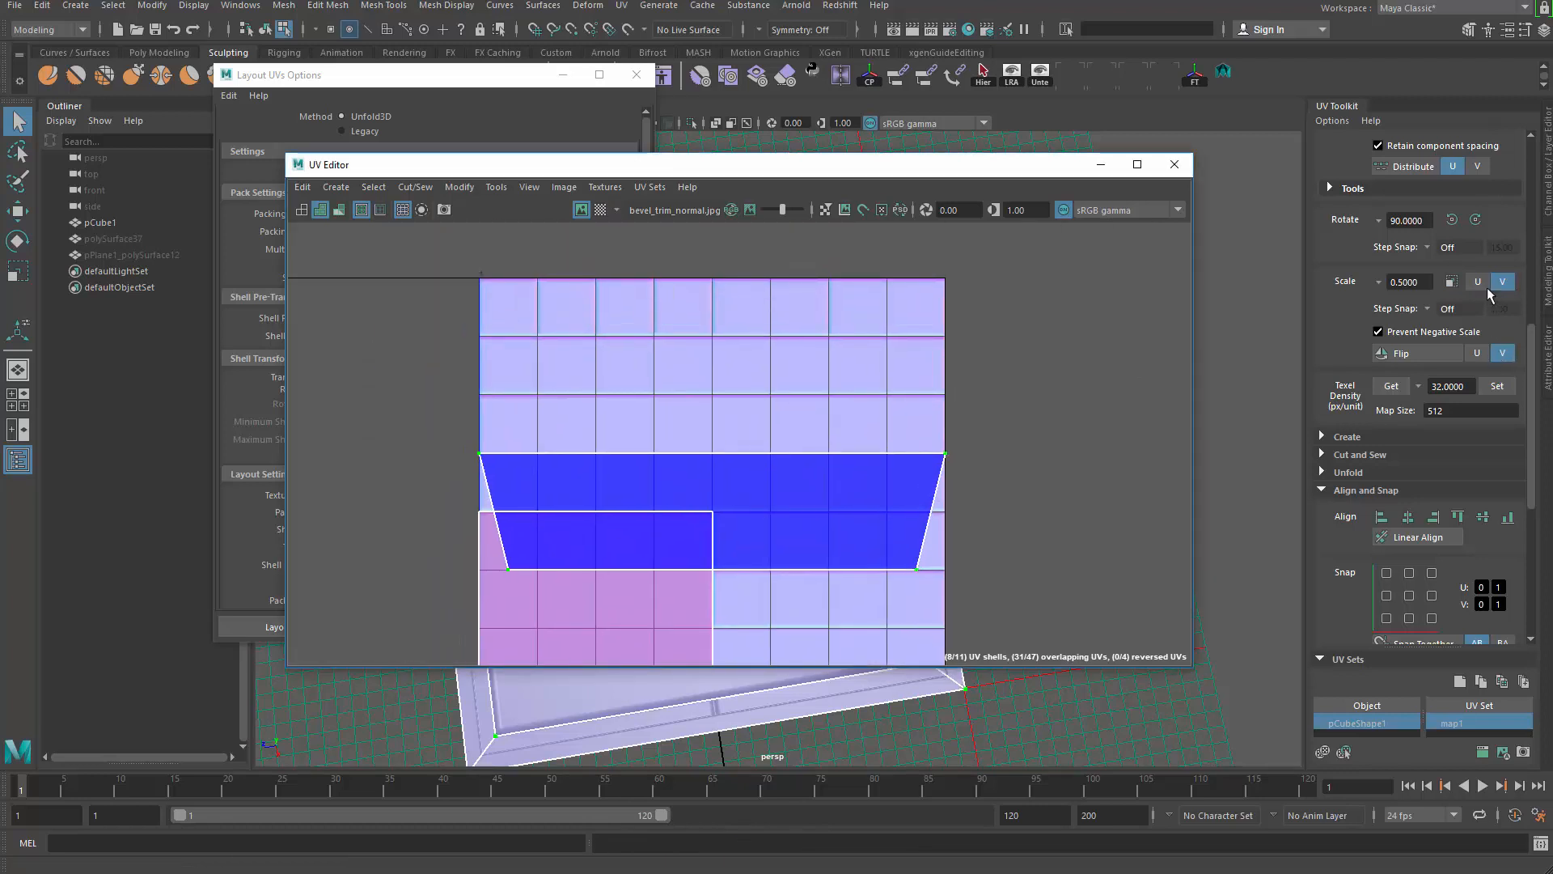
click(1502, 281)
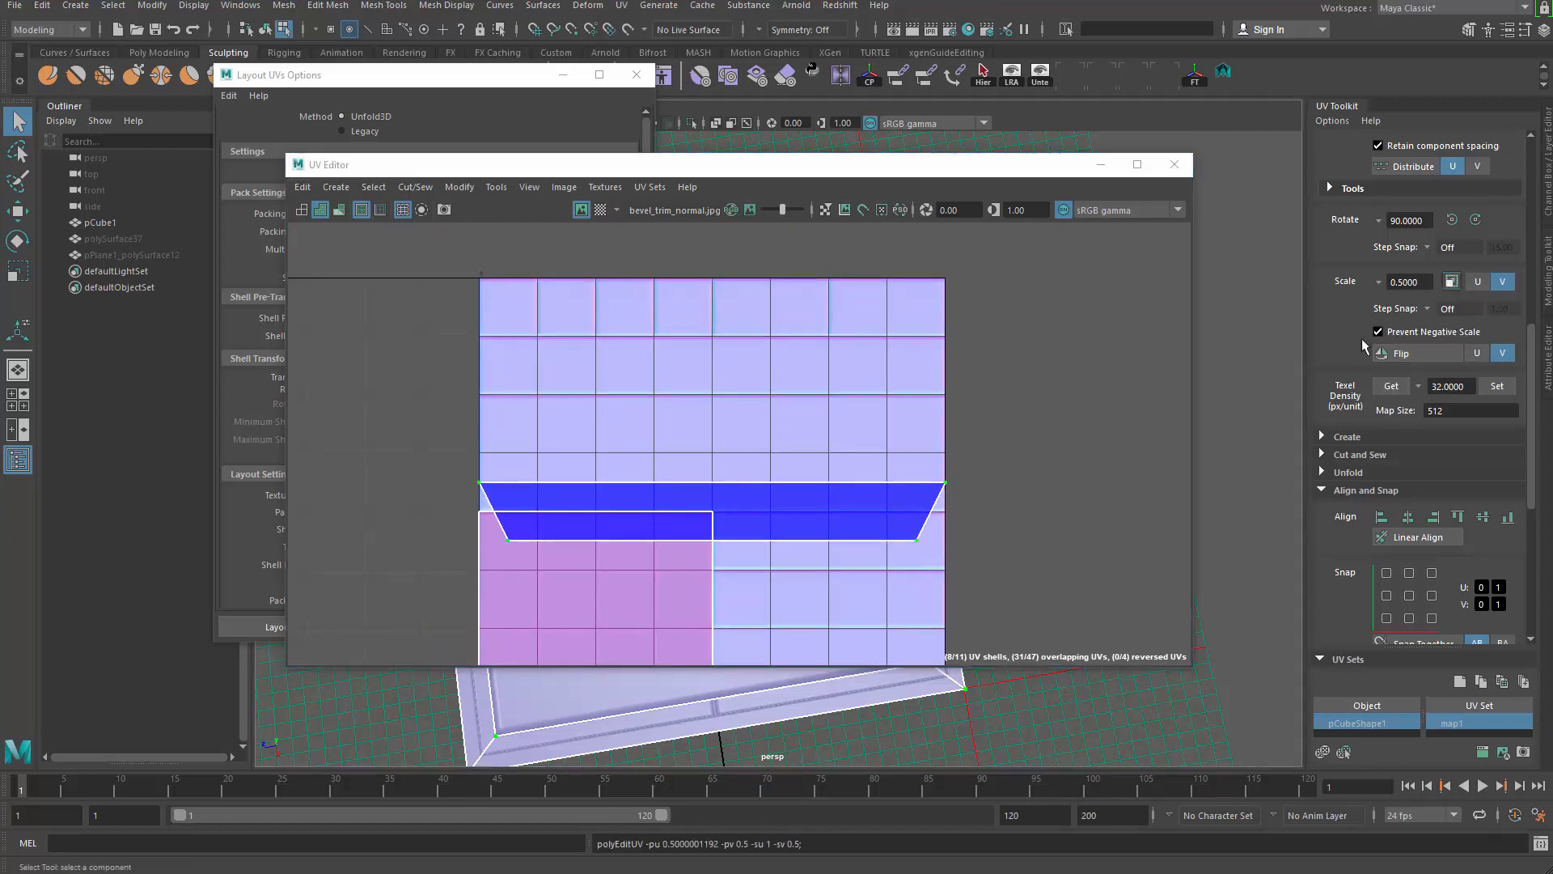
Step: Move the strip up onto the bevel band and narrow its width to fit
key(w)
drag(722, 431, 722, 286)
scroll(809, 364, up, 2)
key(r)
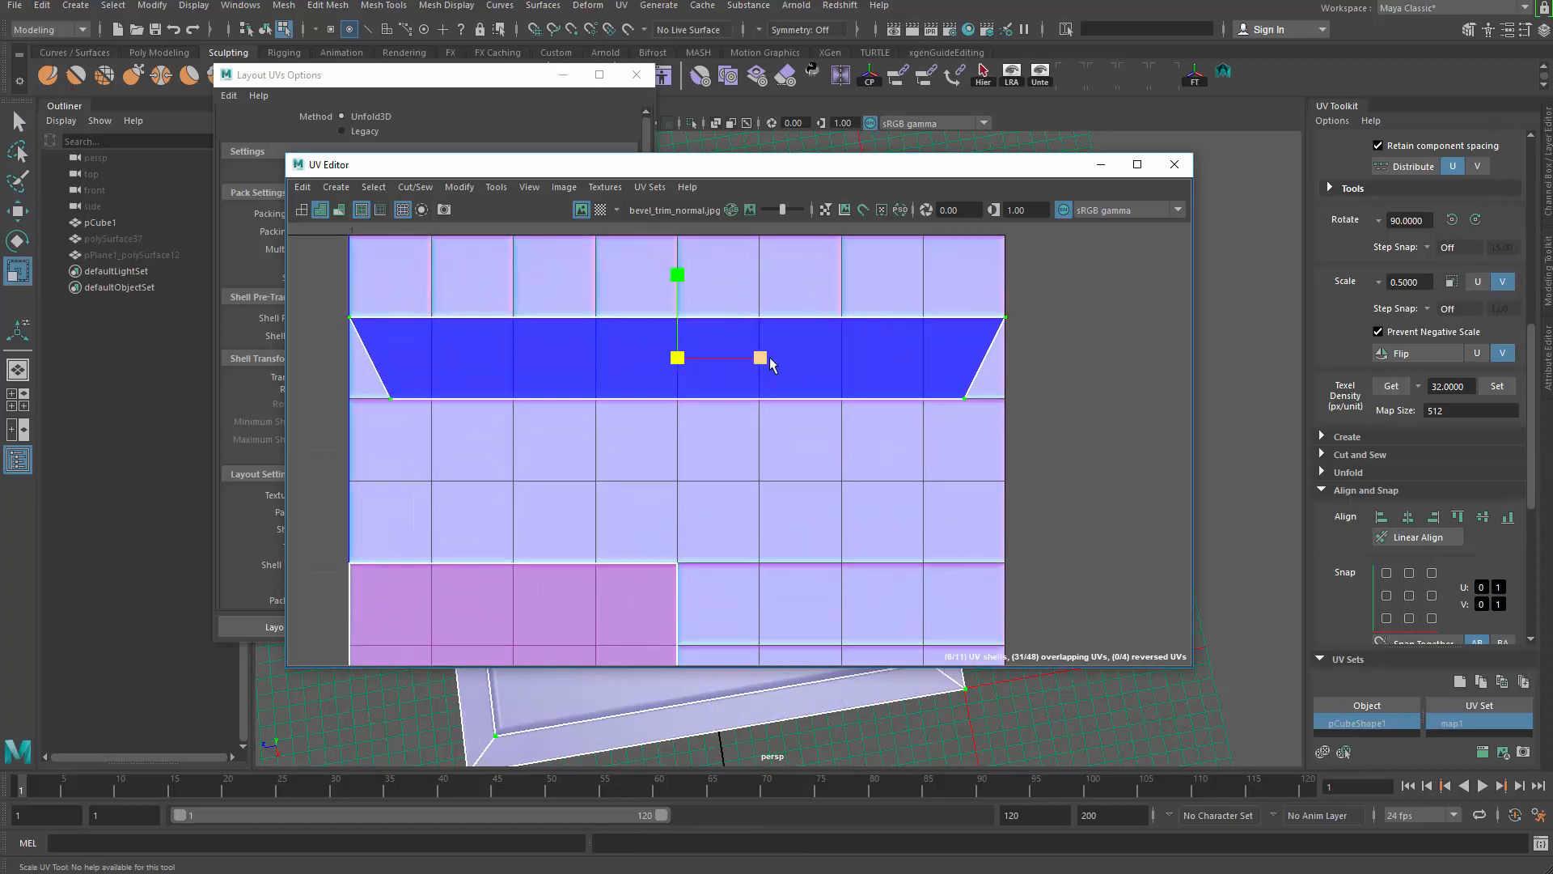
drag(761, 358, 753, 358)
alt+middle_drag(331, 391, 769, 548)
Step: Zoom out to the whole tile and select only the square top shell
scroll(770, 547, up, 3)
scroll(836, 516, up, 2)
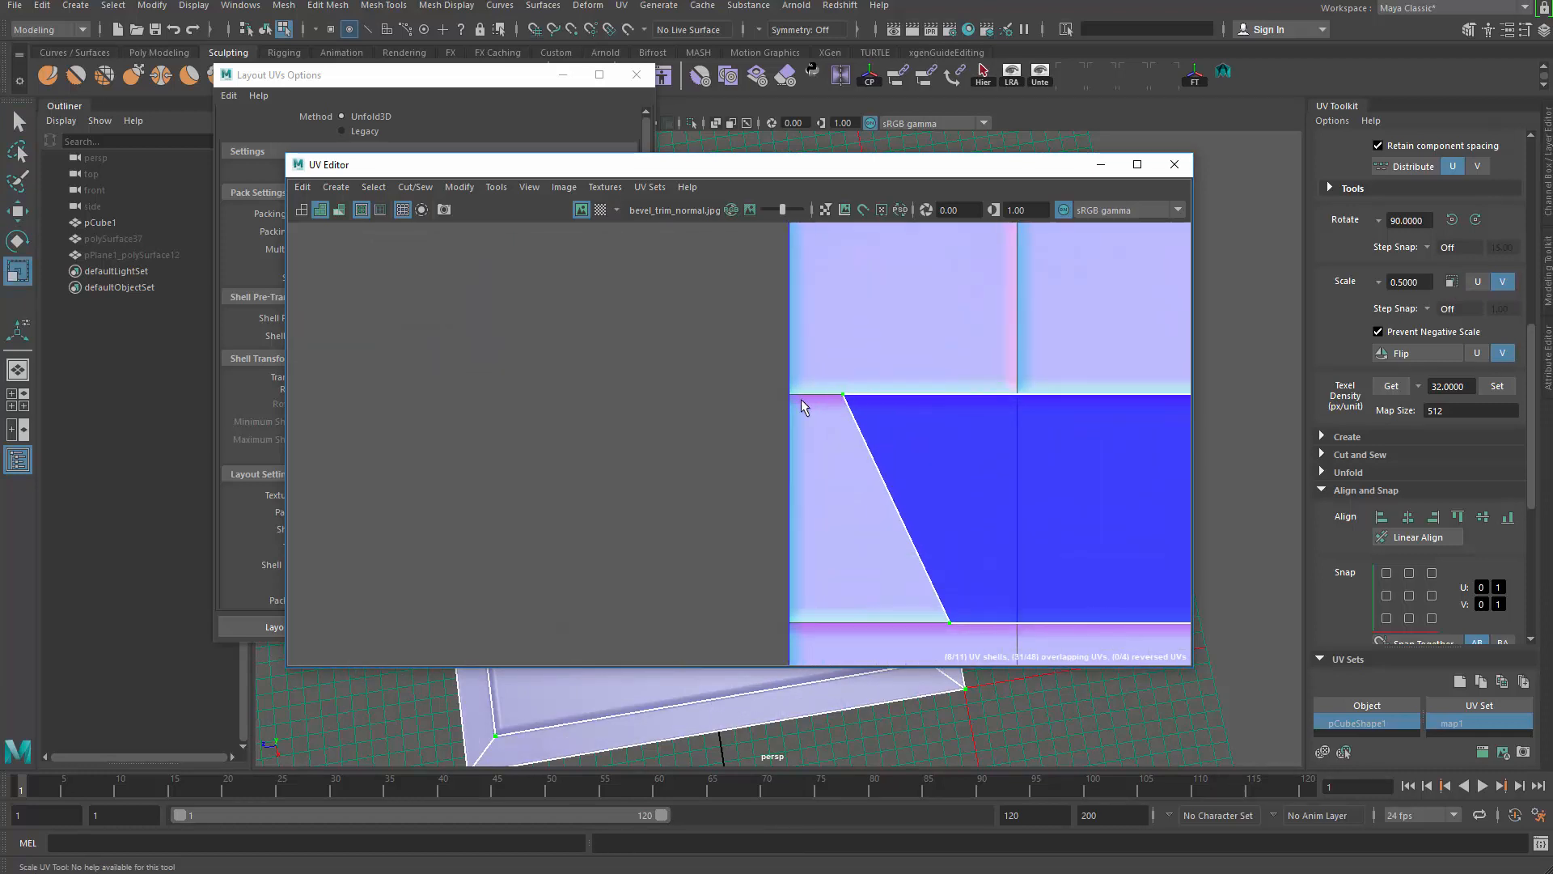
scroll(809, 421, down, 5)
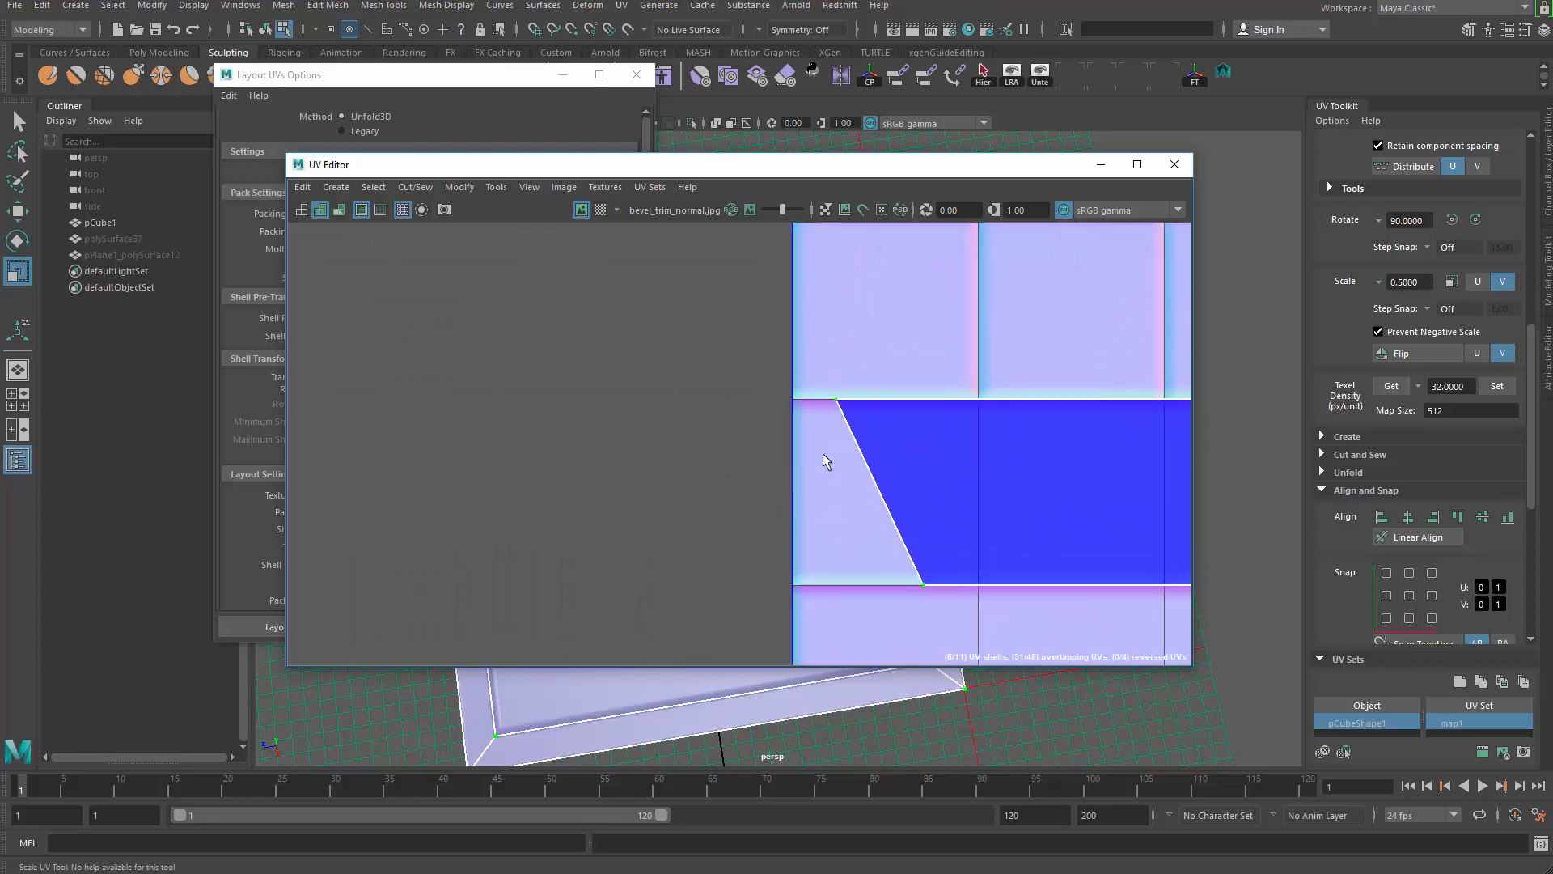
alt+middle_drag(964, 528, 657, 665)
scroll(988, 537, down, 6)
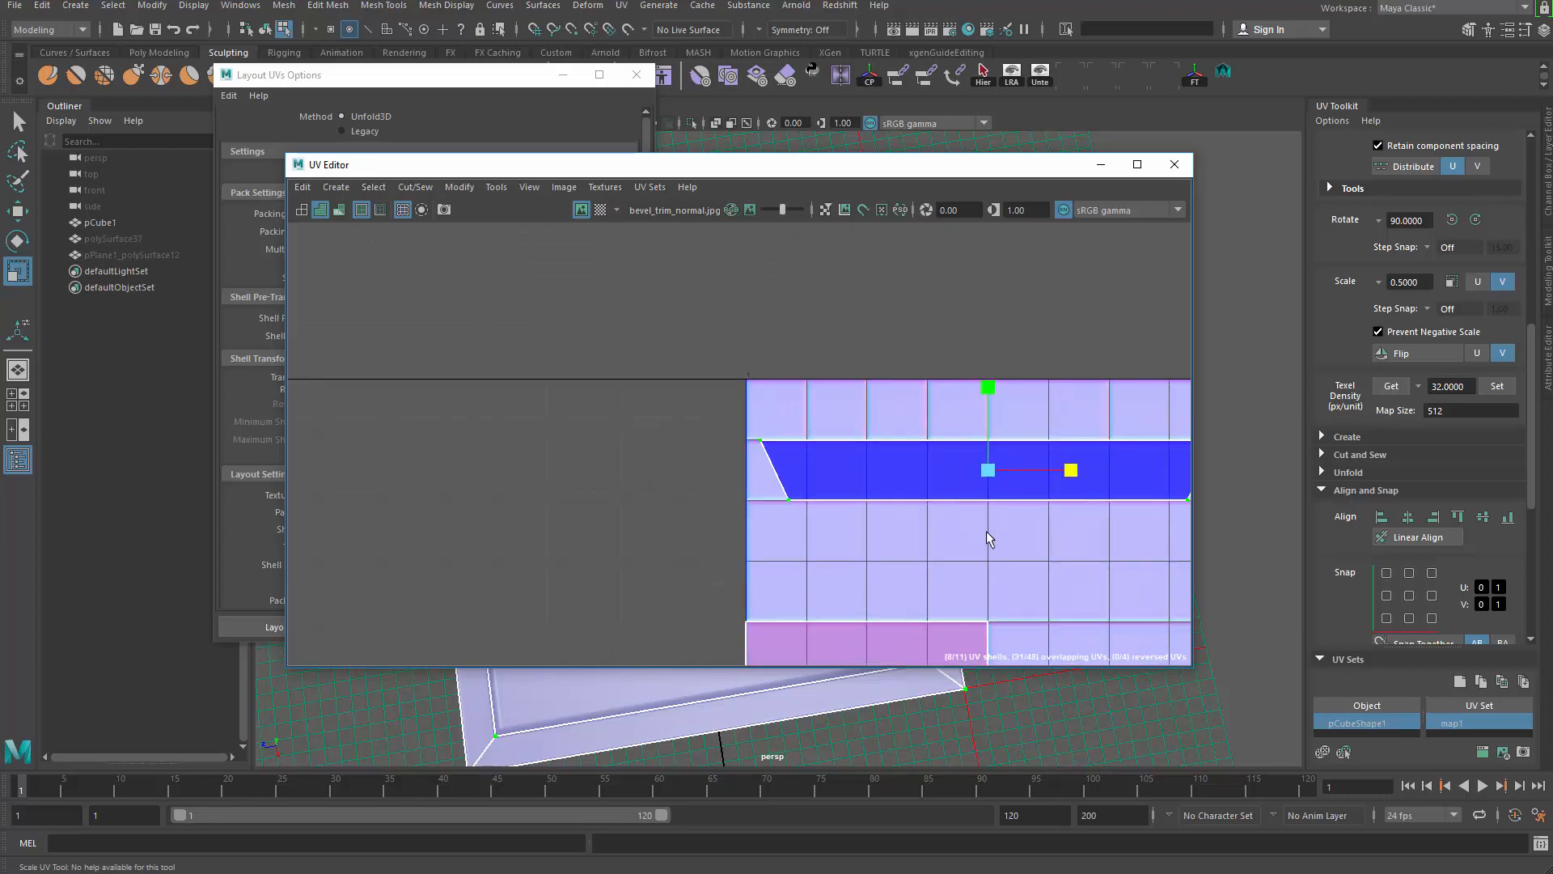
alt+middle_drag(988, 423, 767, 407)
key(q)
right_drag(766, 399, 783, 458)
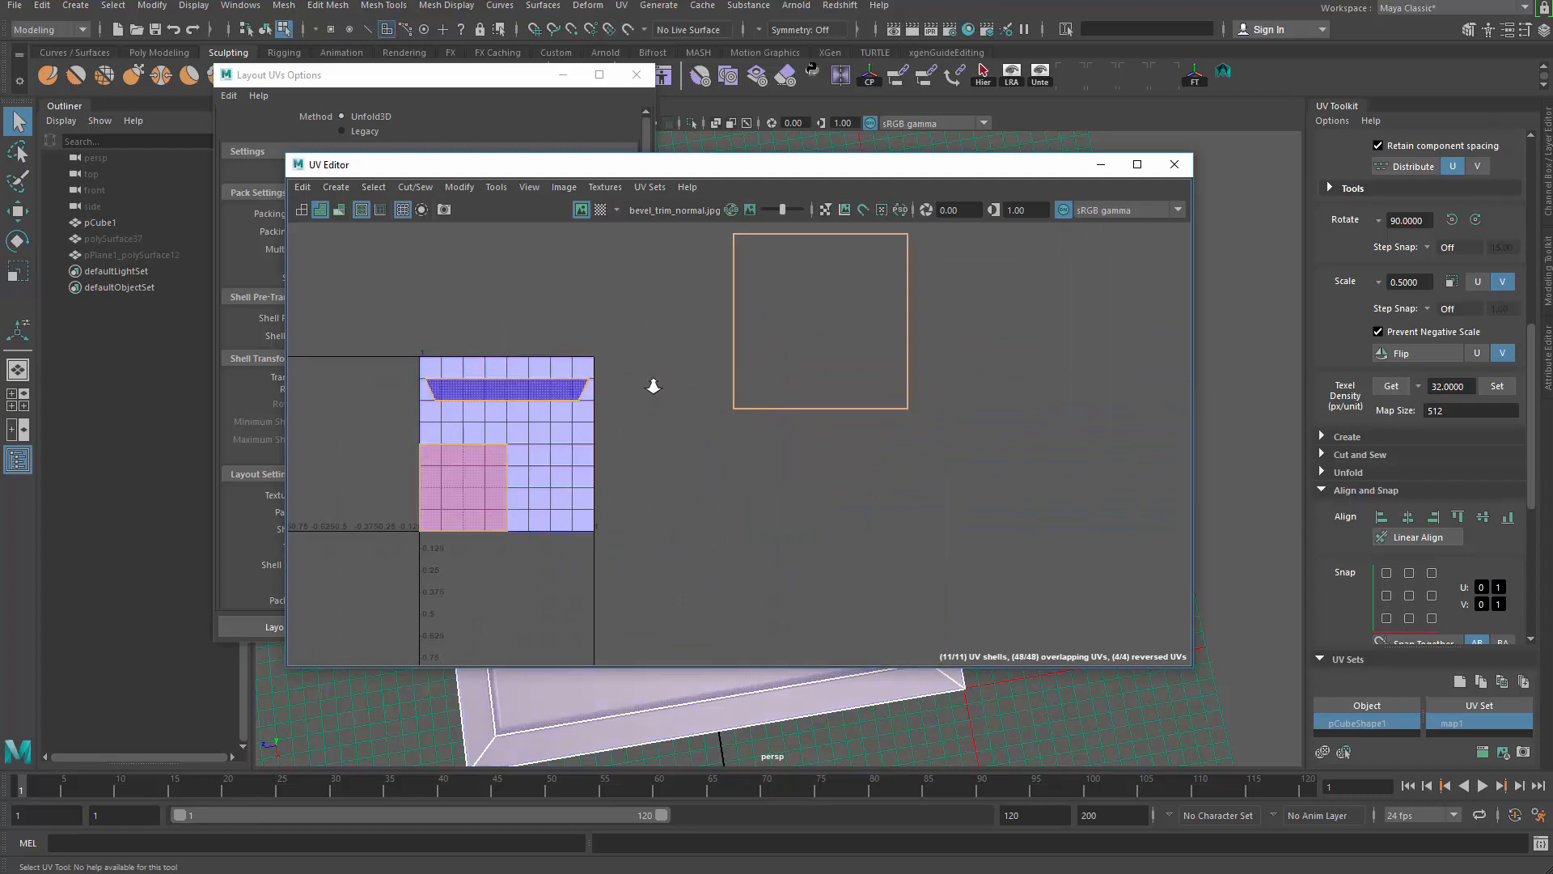
scroll(651, 382, down, 2)
alt+middle_drag(651, 382, 692, 442)
drag(716, 283, 1064, 550)
scroll(881, 514, up, 2)
scroll(844, 485, down, 2)
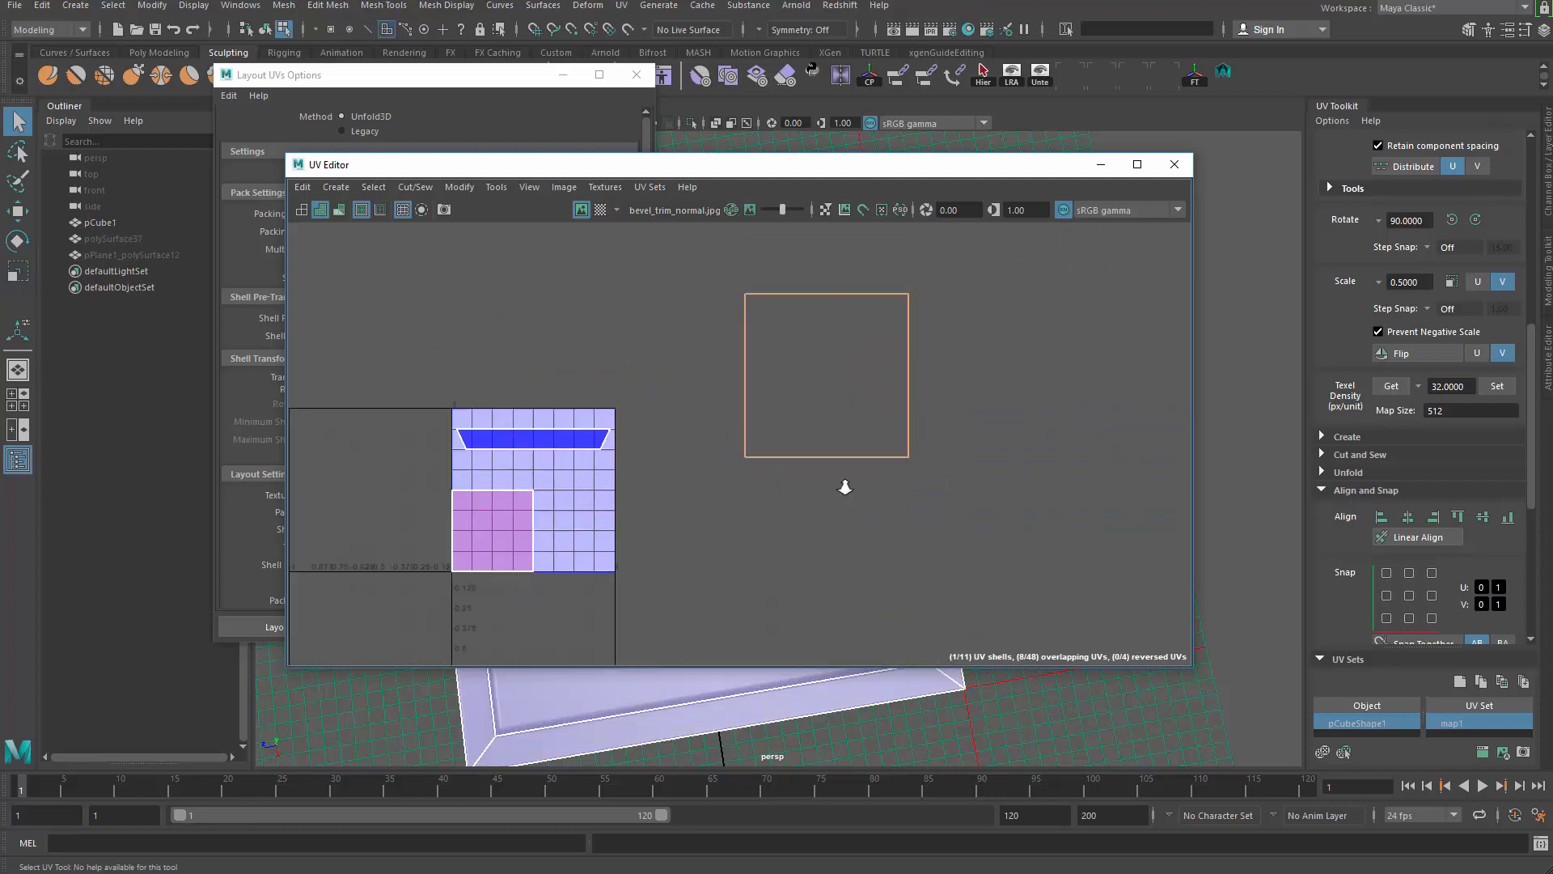
alt+drag(860, 716, 914, 653)
Step: Orbit to a low view of the slab's sides, then re-centre the UV Editor
drag(859, 170, 508, 809)
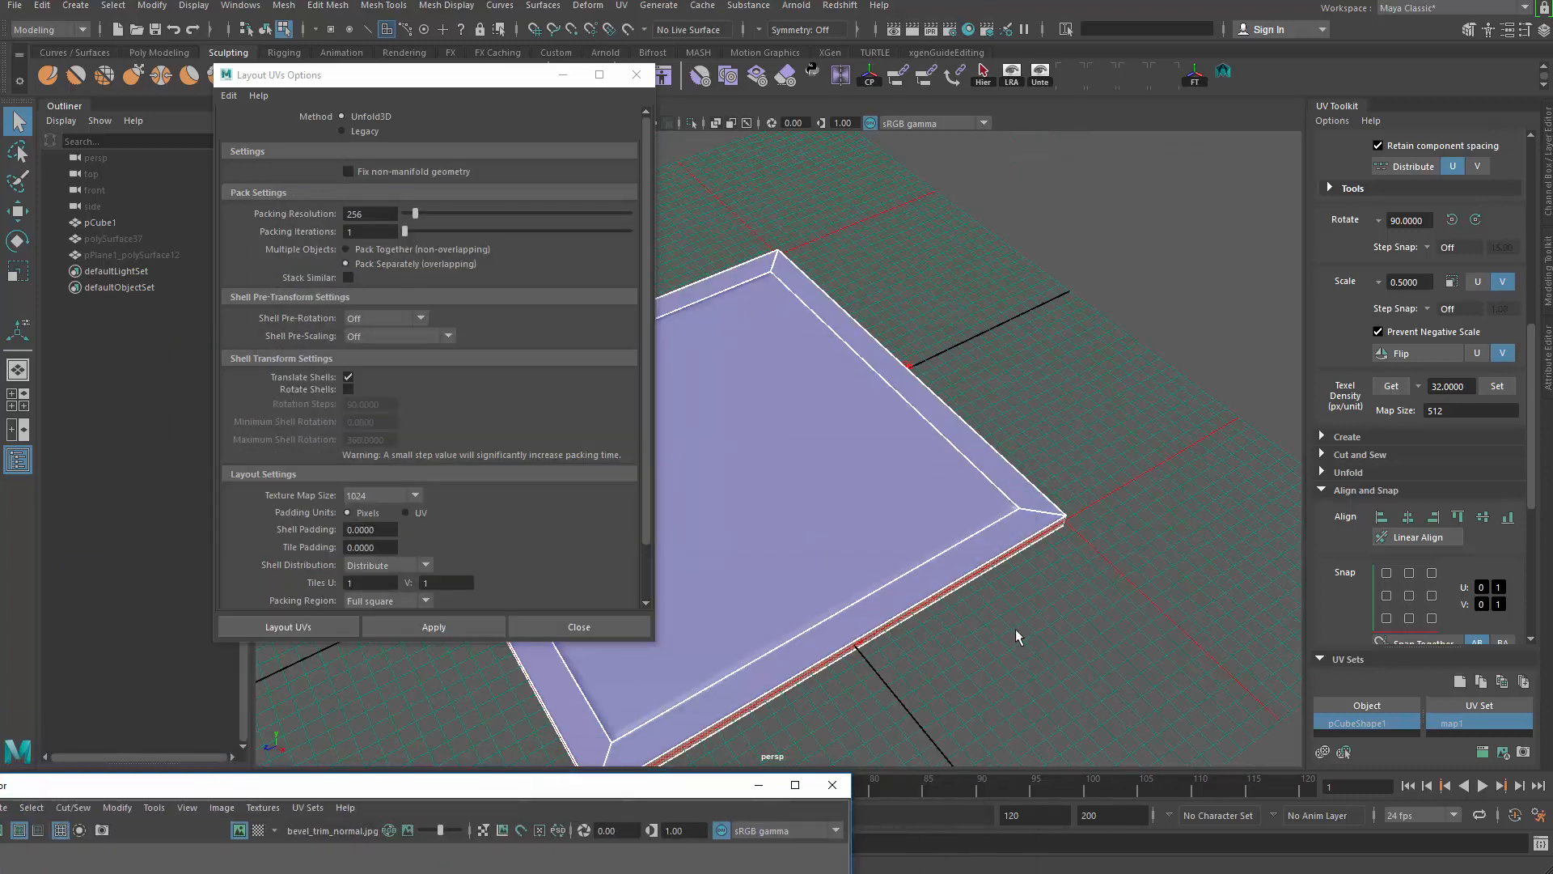
alt+drag(1015, 634, 942, 340)
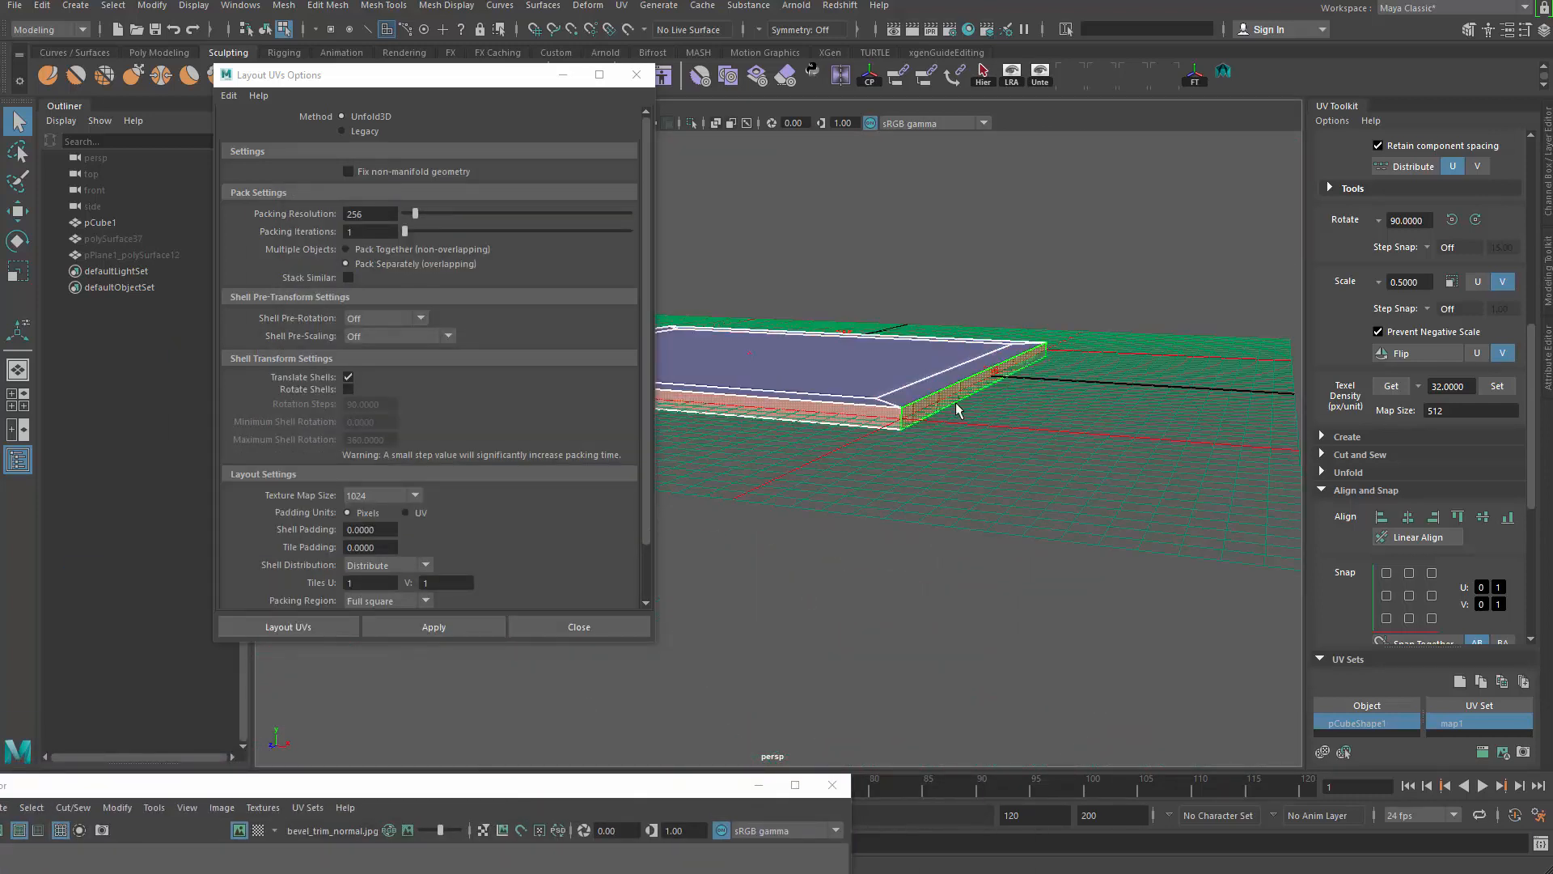
drag(632, 793, 1065, 270)
scroll(954, 450, up, 1)
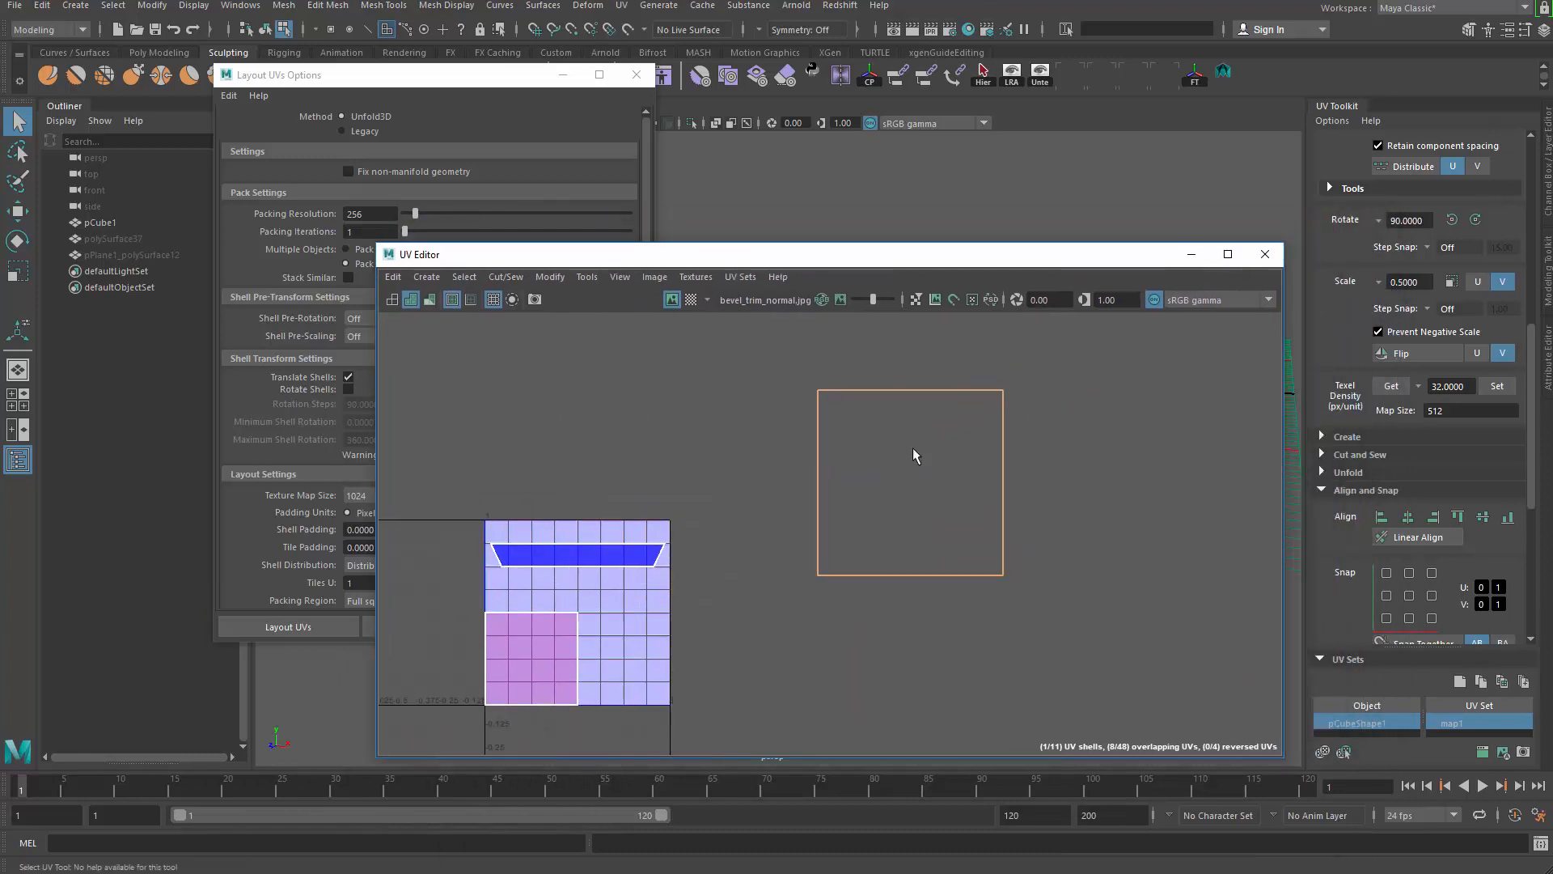
Step: Change the selection component type and bring up the UV projection list
right_click(819, 449)
right_drag(819, 449, 693, 423)
click(621, 6)
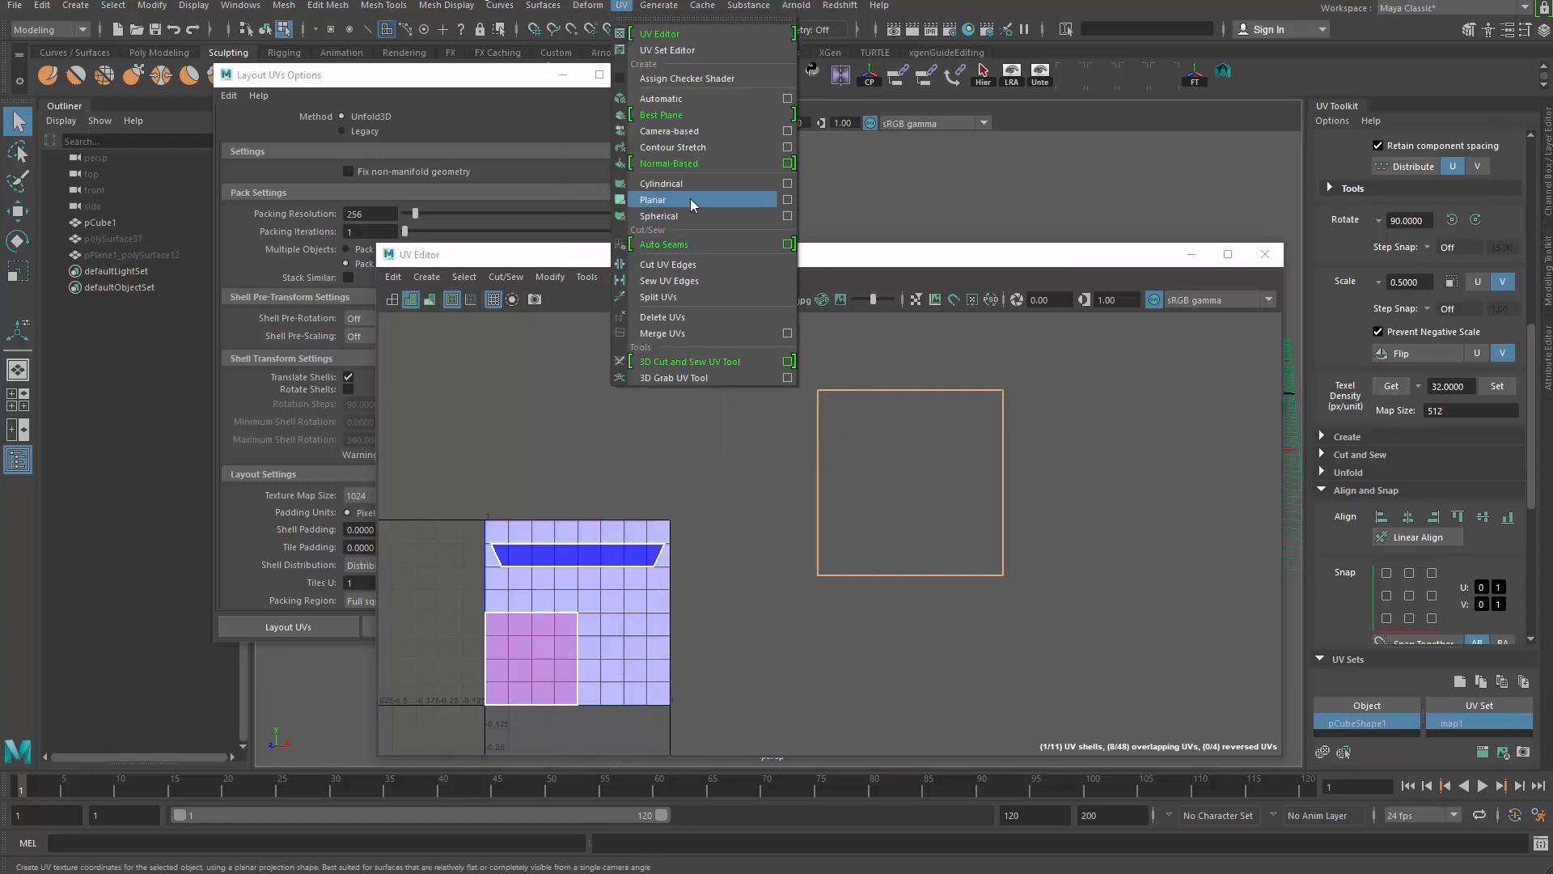
Step: Apply a cylindrical projection to the selected side faces
click(694, 184)
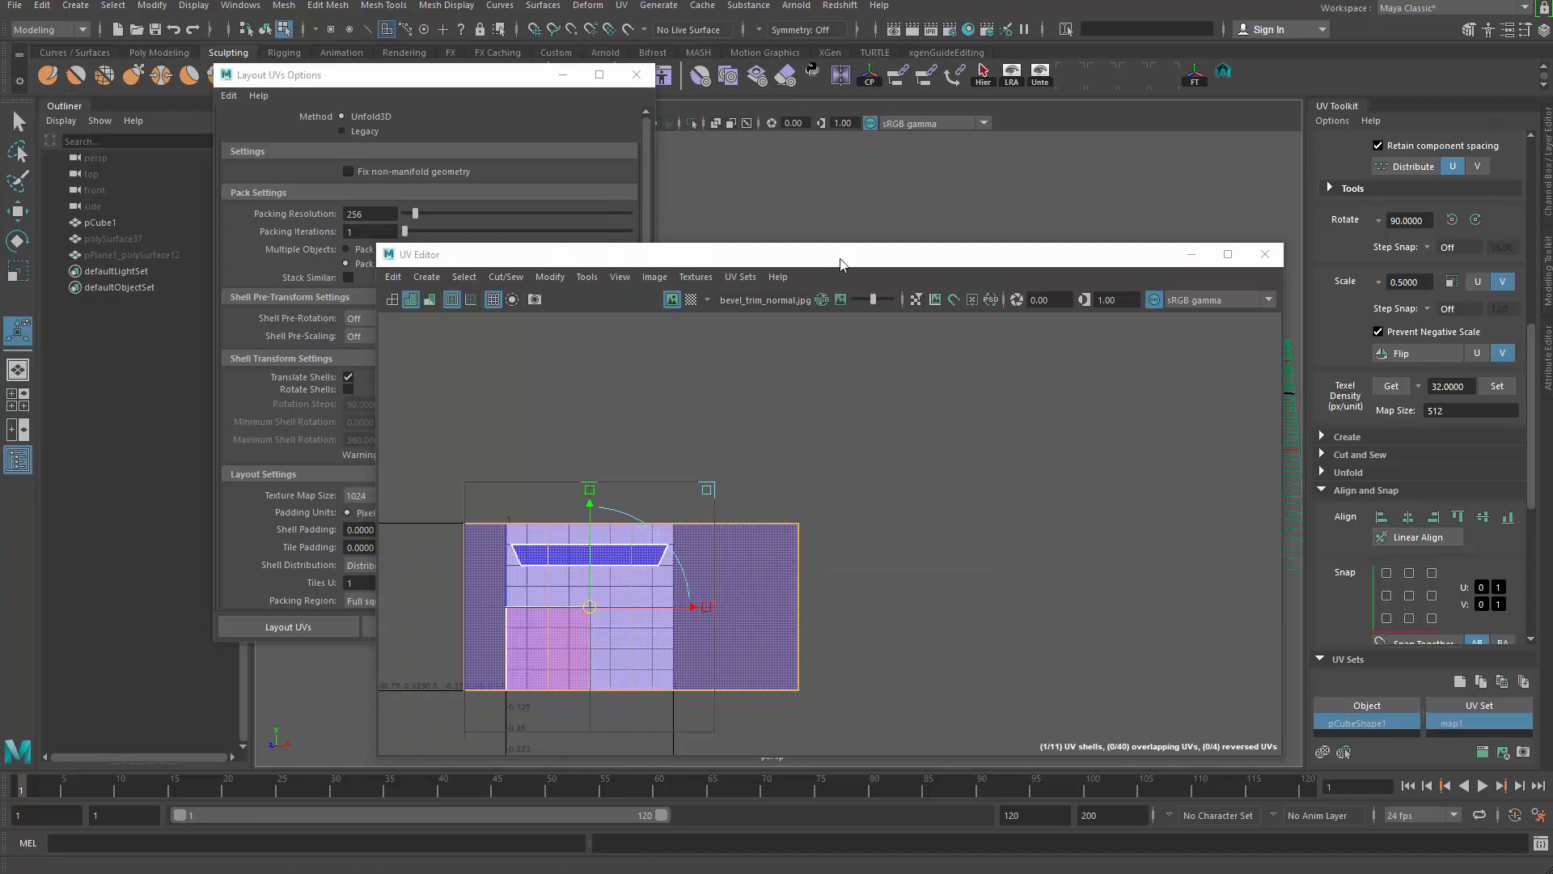
drag(840, 259, 800, 795)
alt+drag(961, 441, 938, 522)
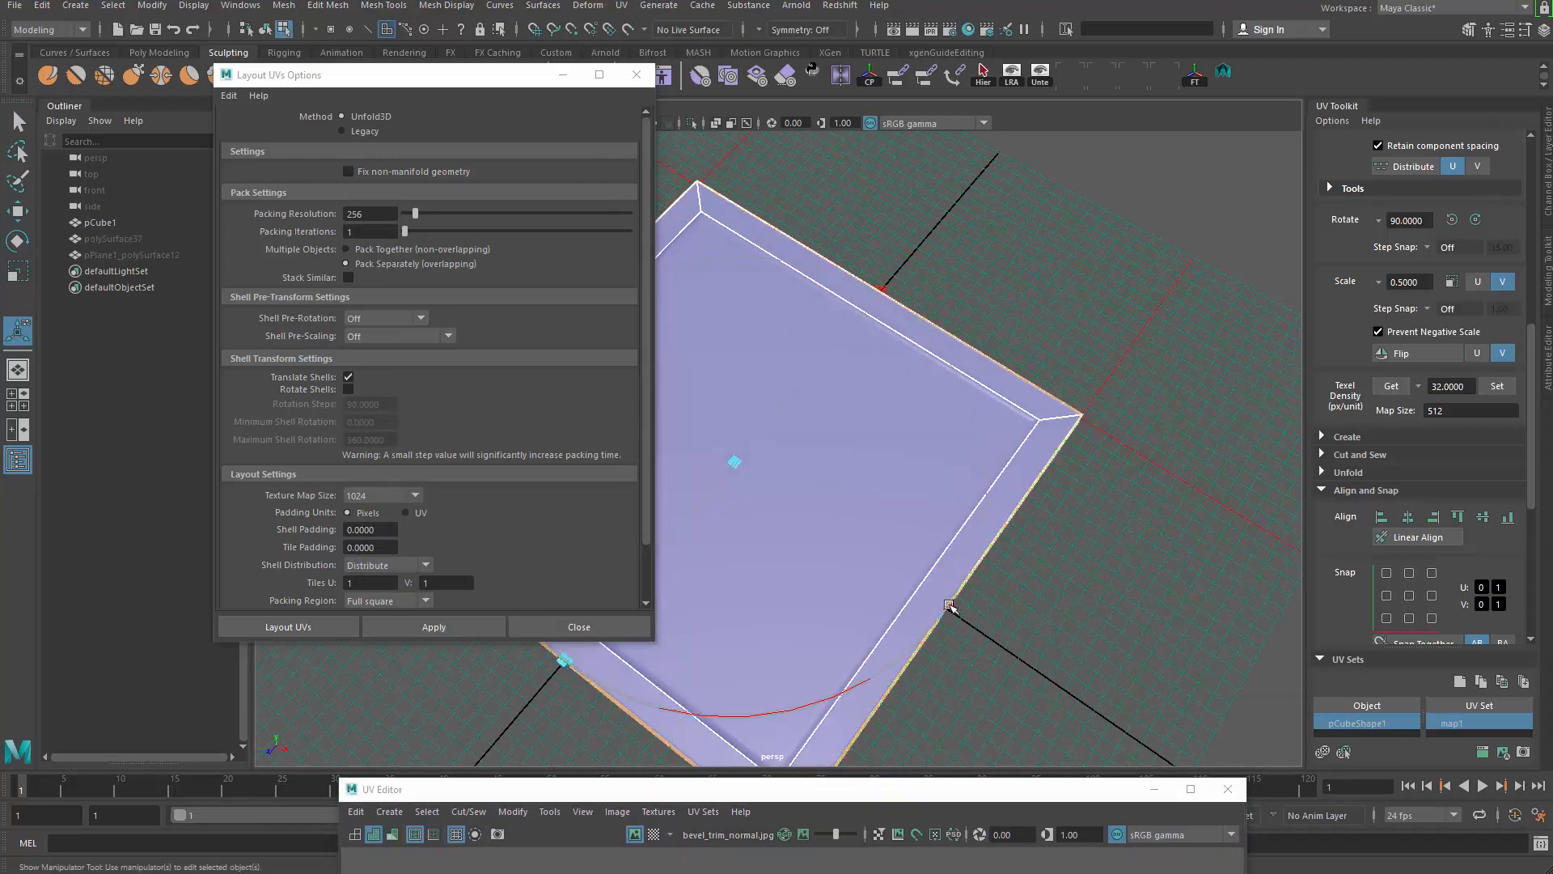
drag(787, 790, 816, 117)
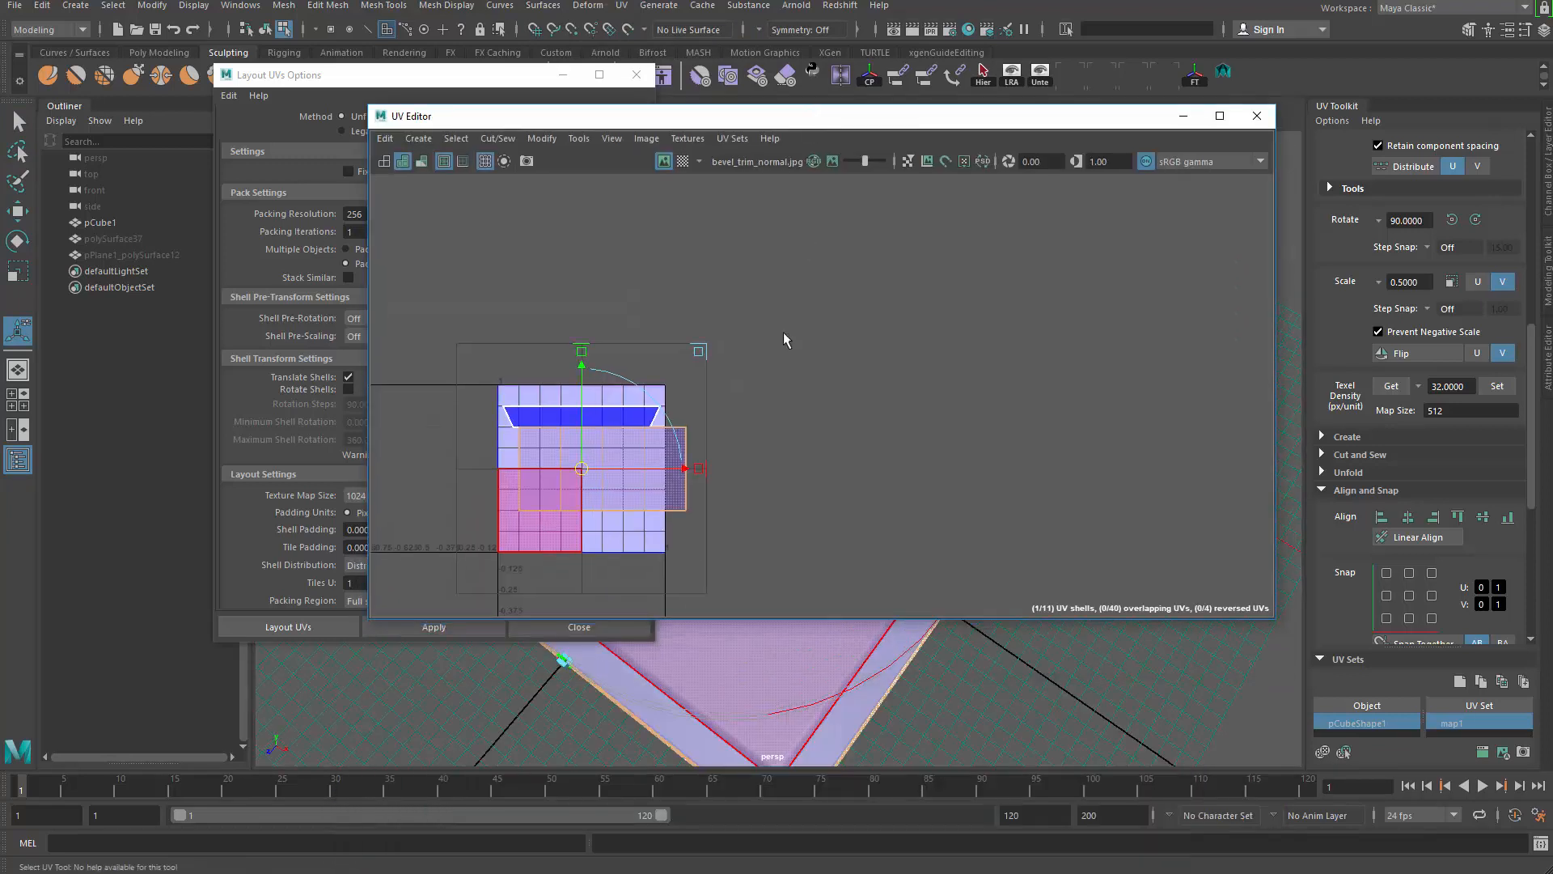
scroll(784, 340, up, 2)
alt+middle_drag(695, 433, 794, 351)
right_drag(793, 350, 846, 353)
Step: Move the side strip off the trim sheet to the right of the tile
key(w)
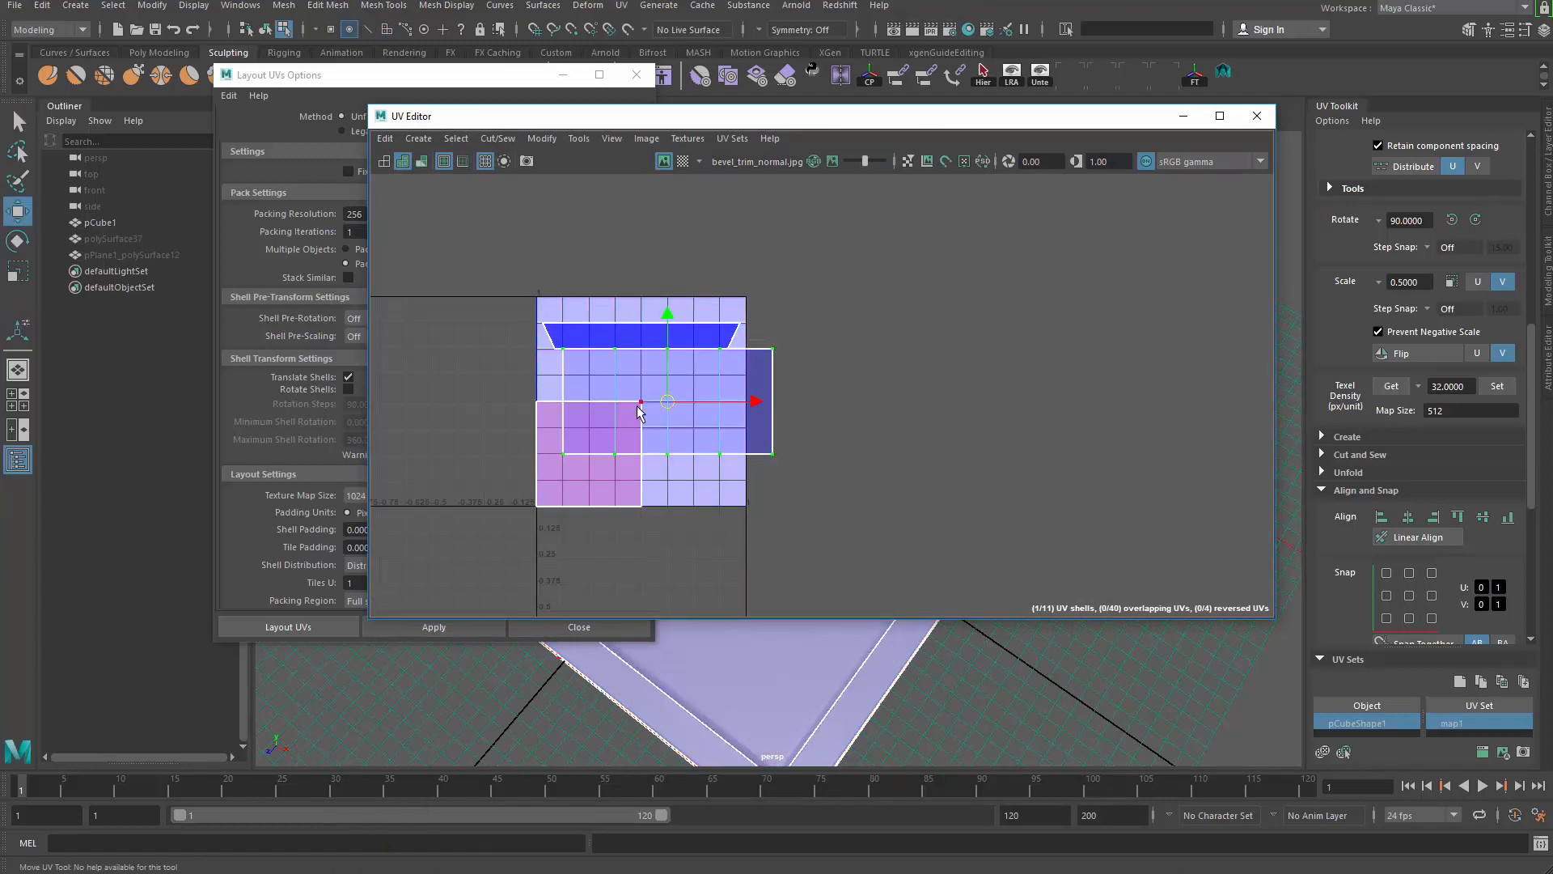
drag(666, 403, 1042, 420)
alt+middle_drag(1001, 444, 934, 400)
Step: Cut the strip along its three interior edges and select all four resulting shells
key(q)
right_drag(922, 392, 909, 349)
drag(909, 348, 1071, 372)
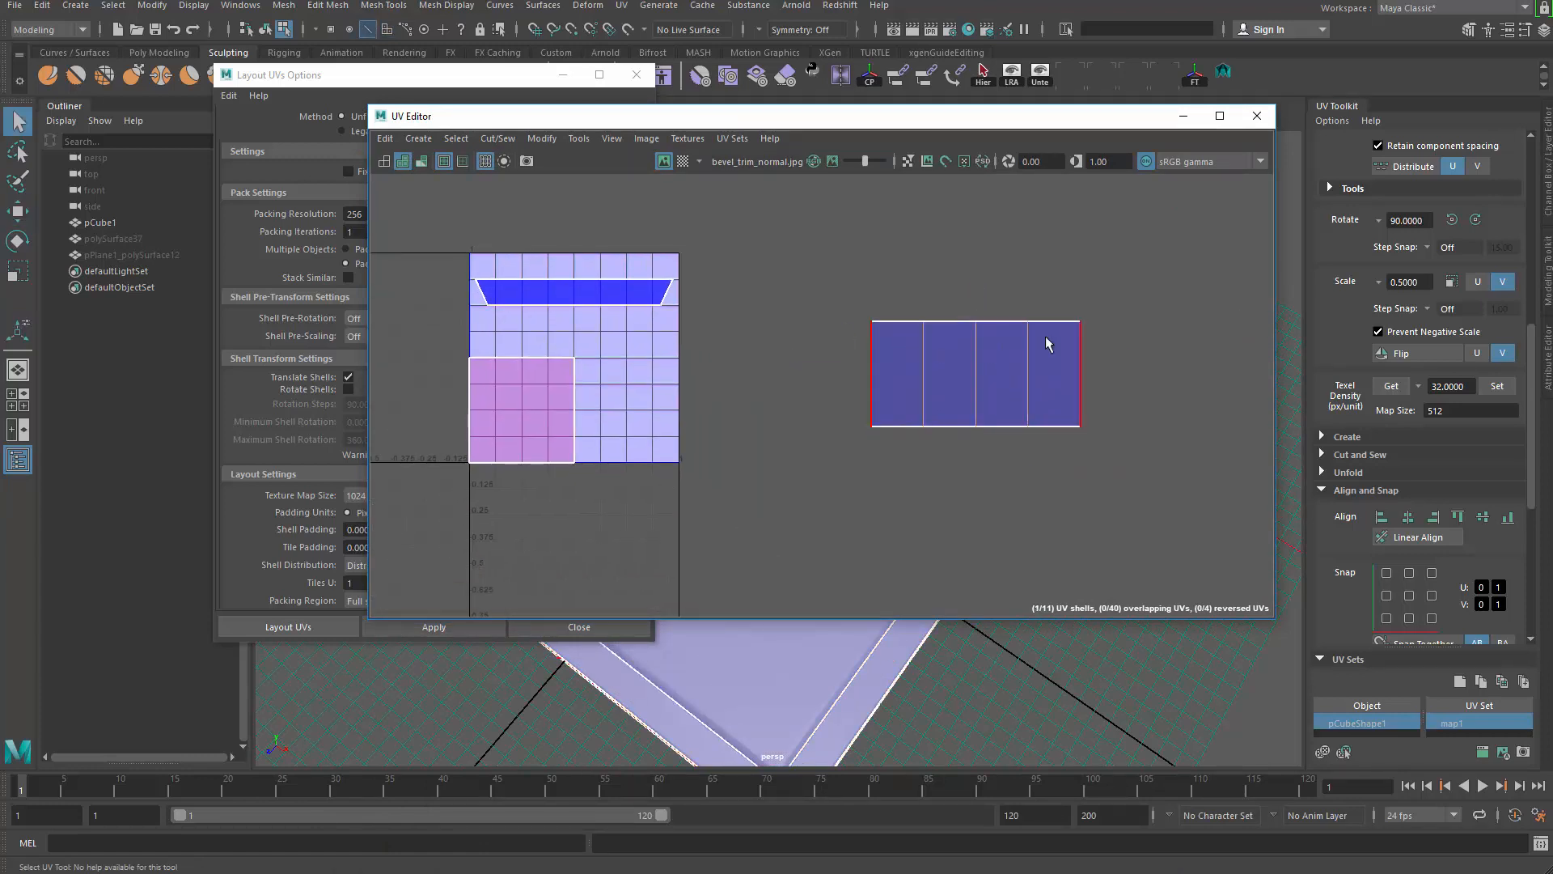
shift+right_drag(945, 215, 909, 243)
right_drag(891, 377, 942, 381)
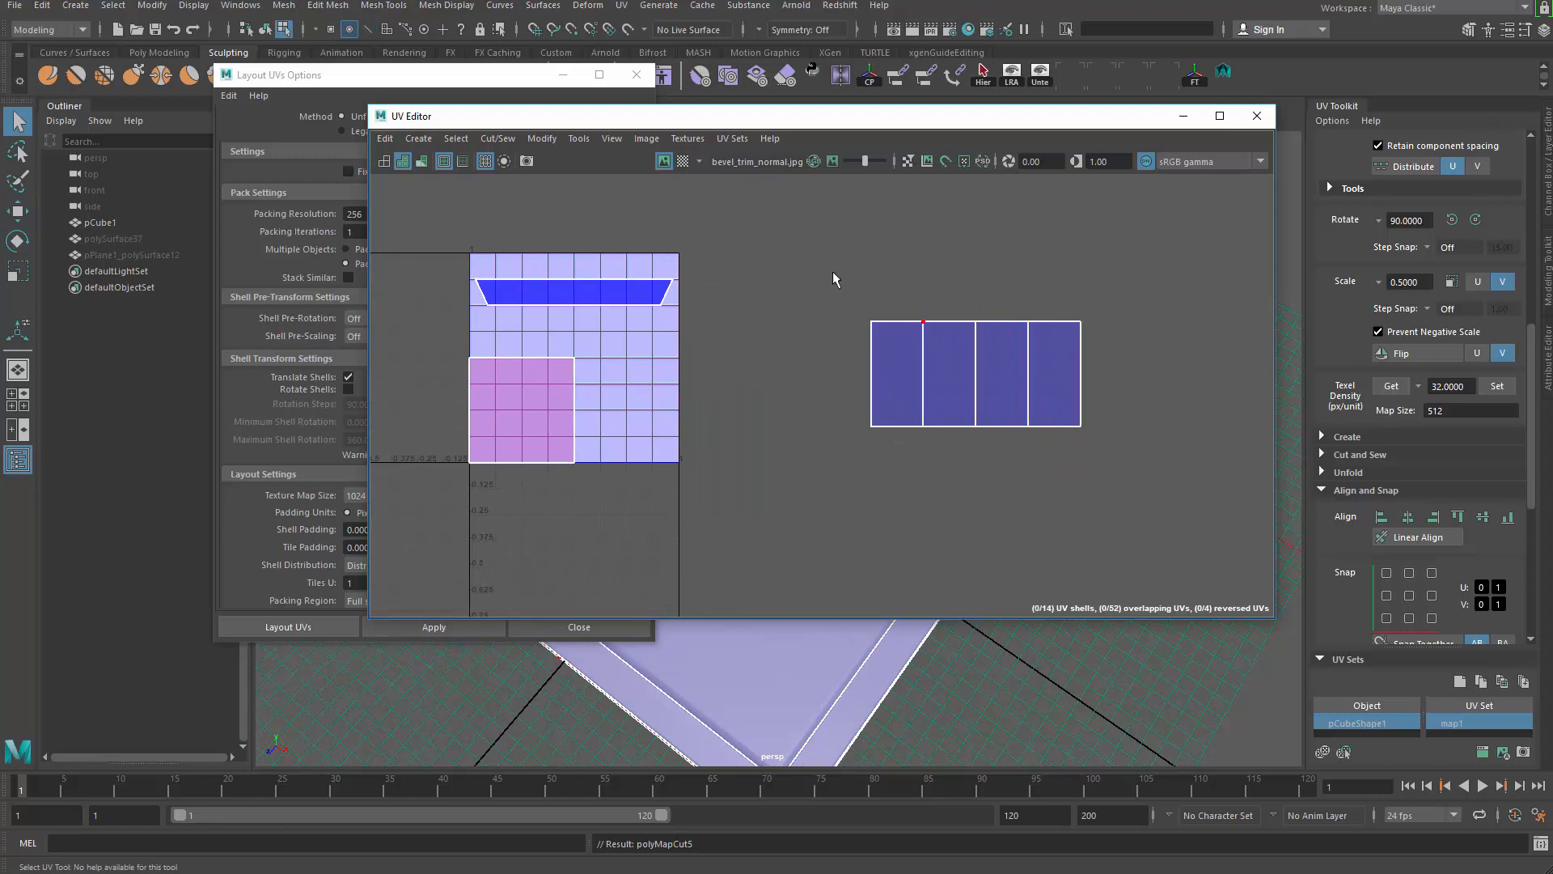
drag(818, 260, 1193, 499)
scroll(1416, 583, down, 3)
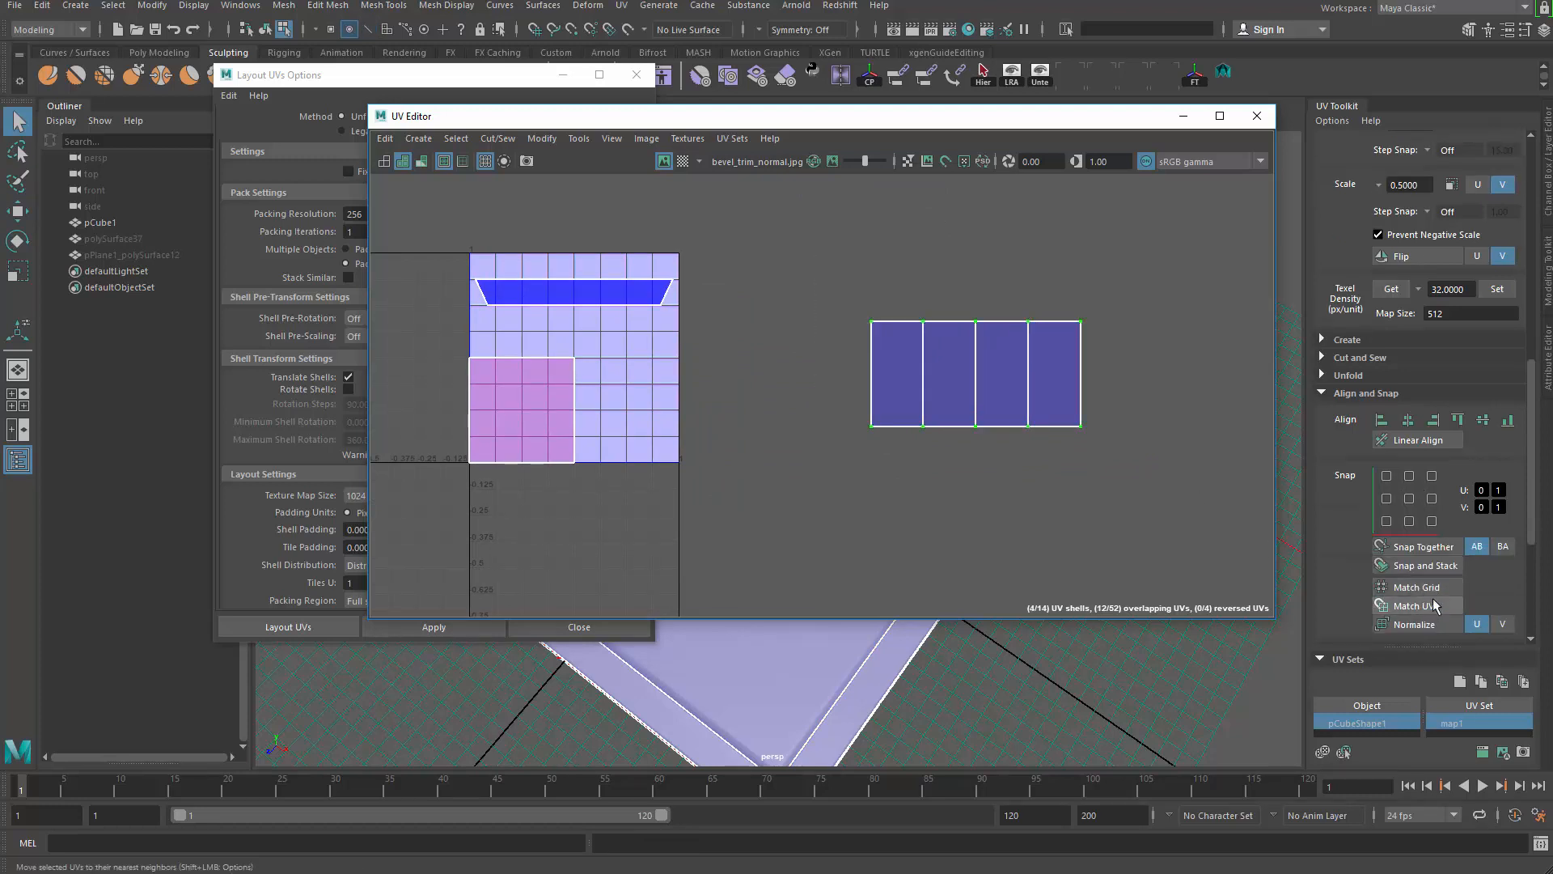
Step: Snap and Stack the four side shells, then Match UVs to align them
click(1434, 567)
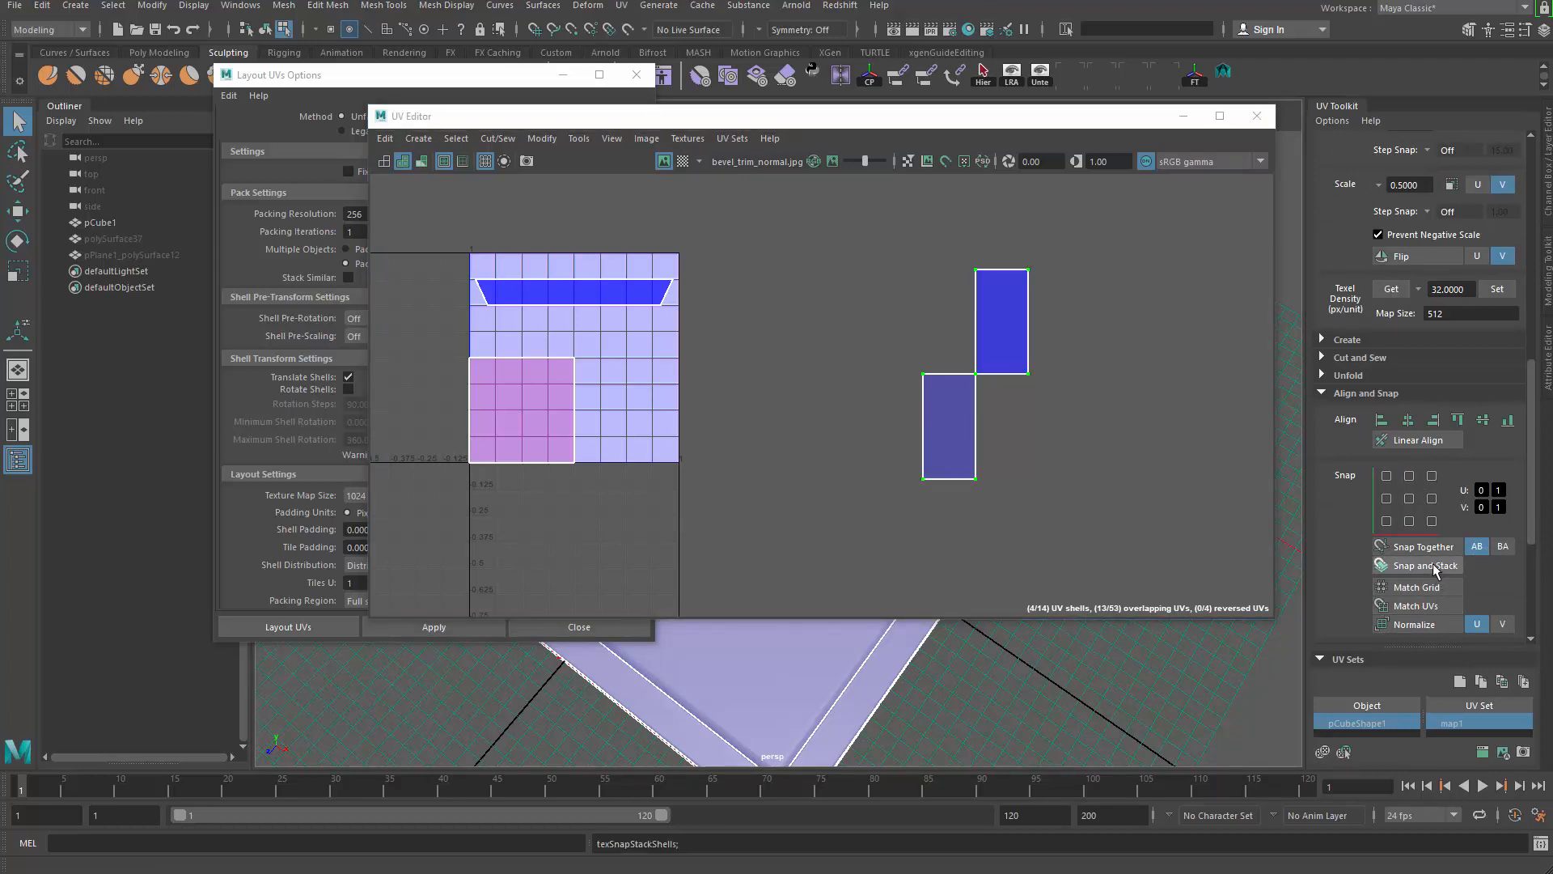
click(1420, 606)
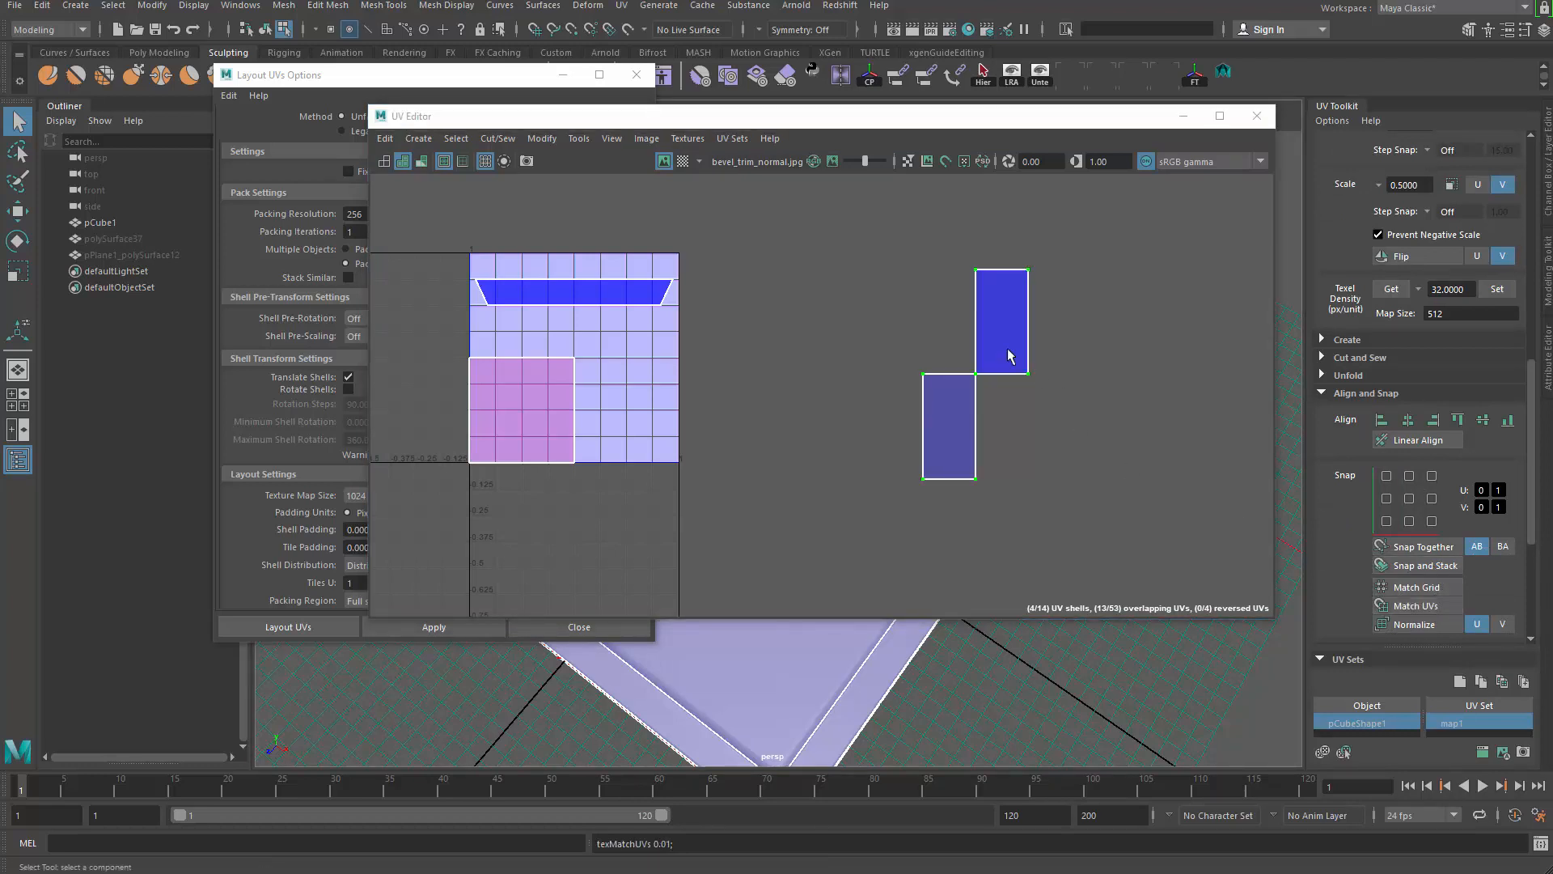
mouse_move(1066, 381)
shift+right_down()
mouse_move(1045, 427)
mouse_move(1060, 396)
shift+right_up()
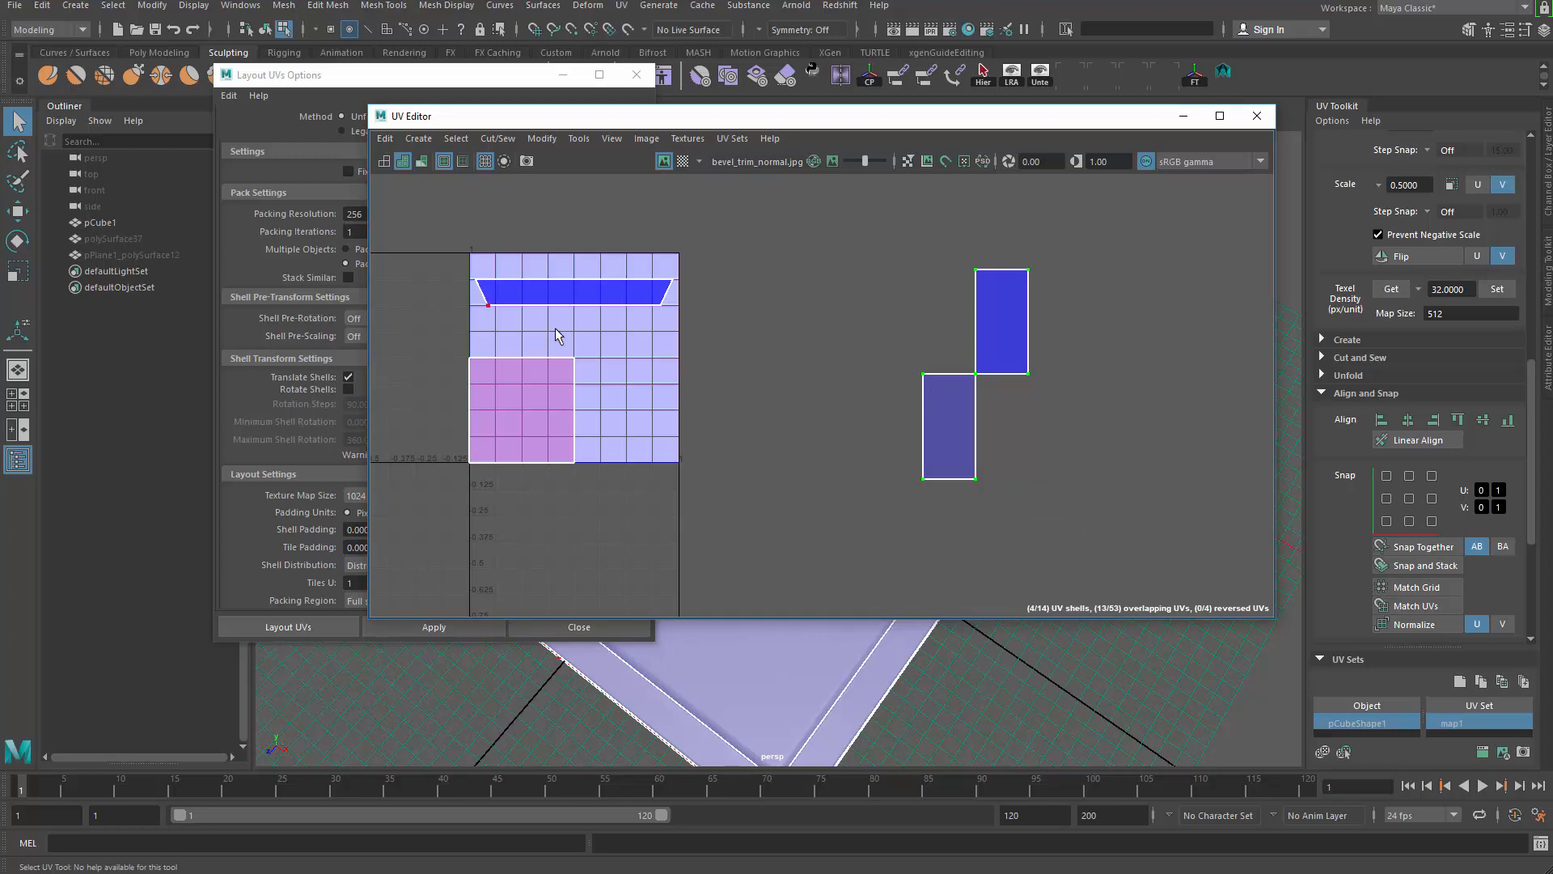
scroll(581, 356, up, 3)
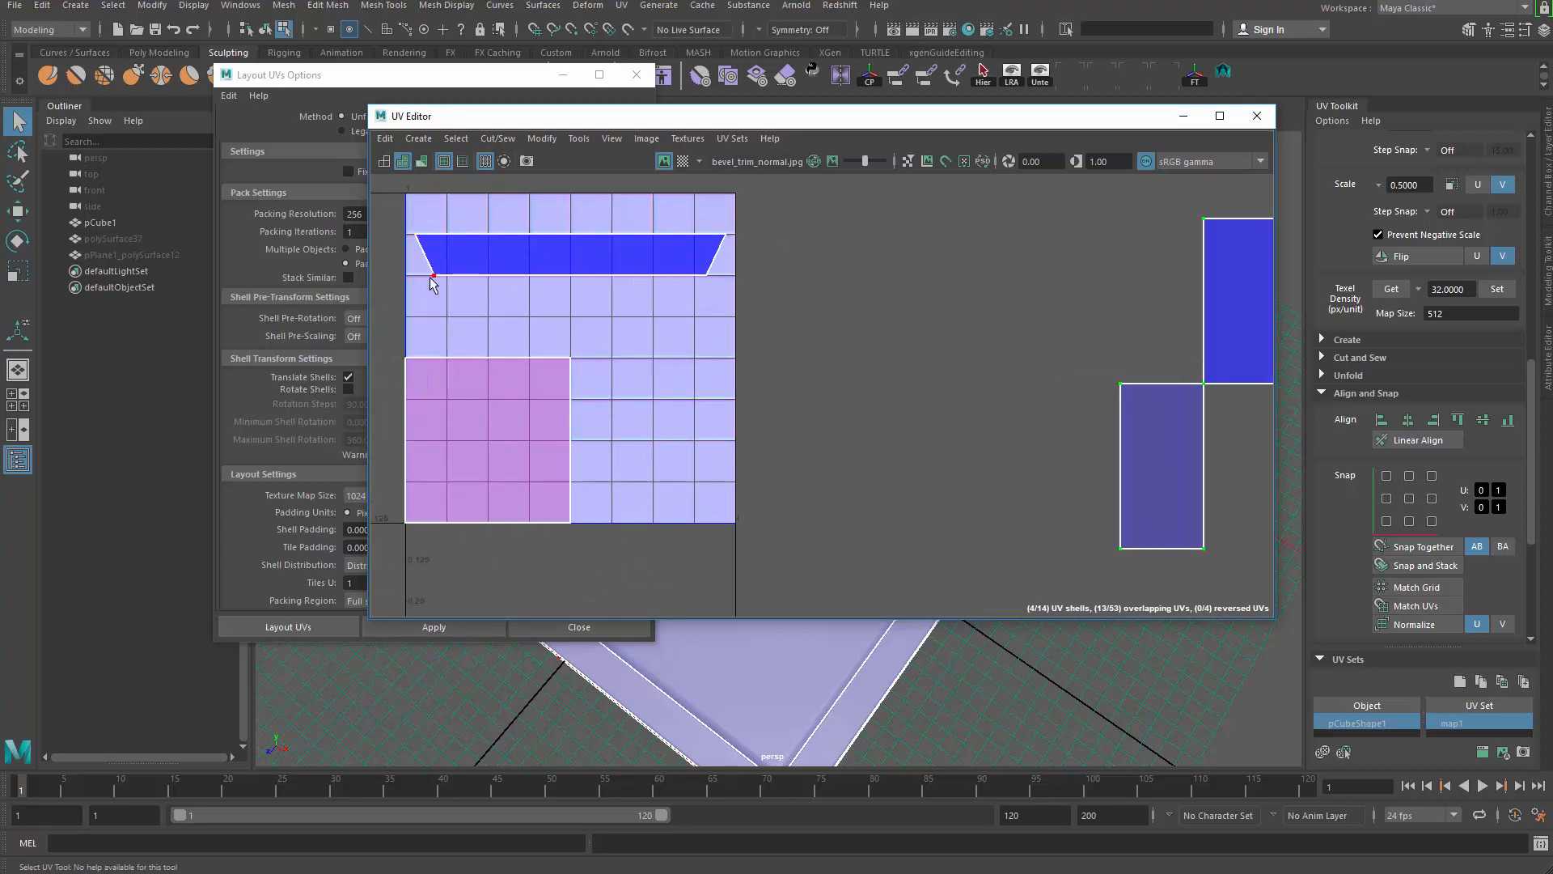
Step: Pack the lower stacked shell into the 0–1 square with Layout UVs
drag(803, 117, 928, 74)
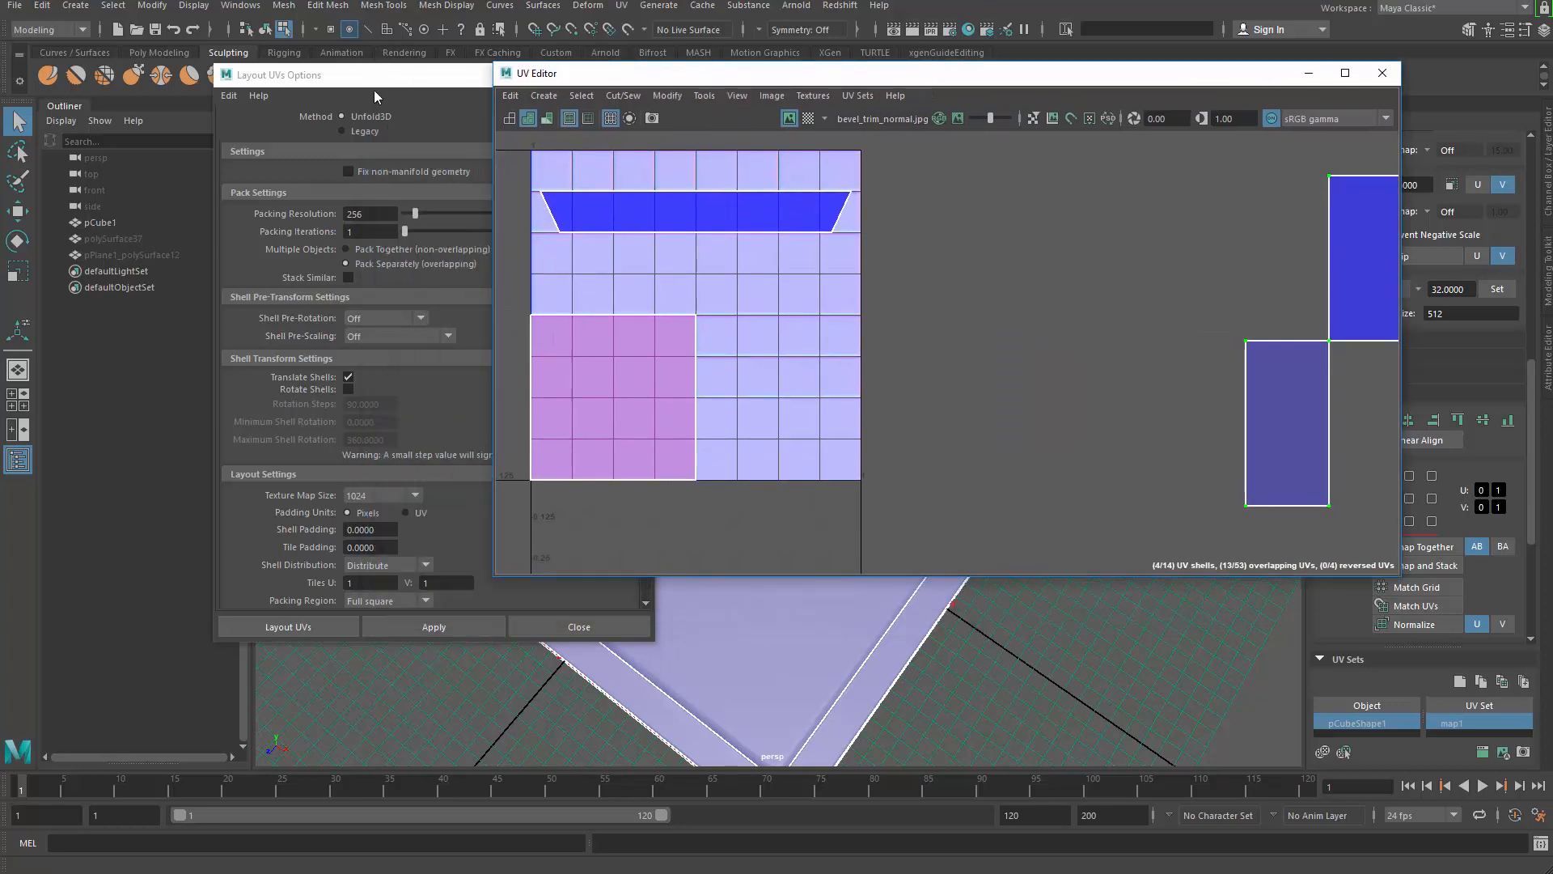
drag(373, 90, 340, 139)
scroll(1000, 303, down, 2)
click(1187, 449)
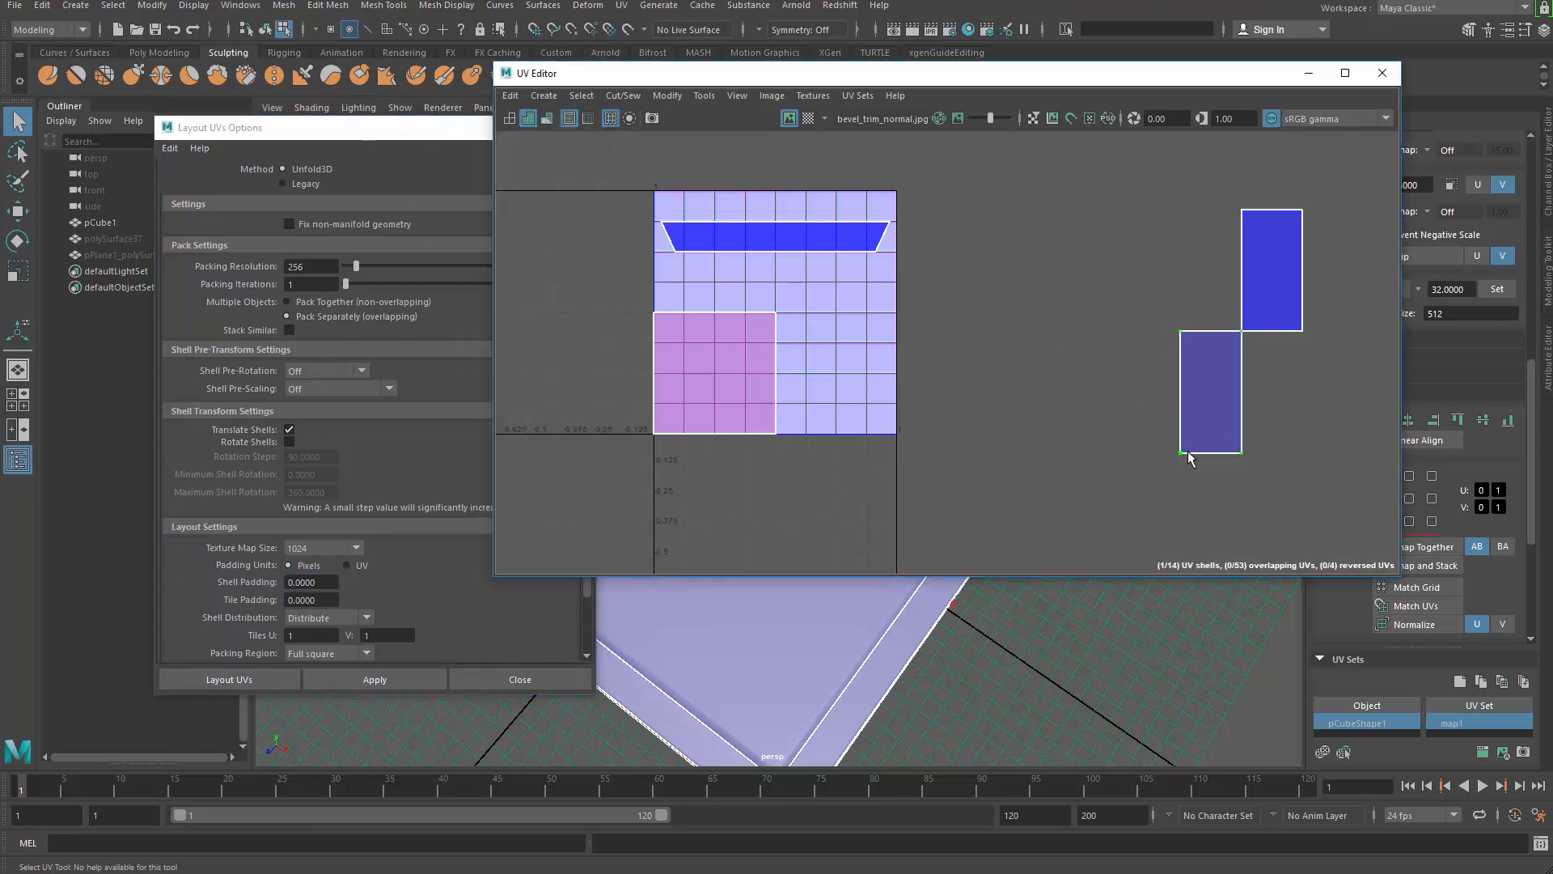
click(385, 680)
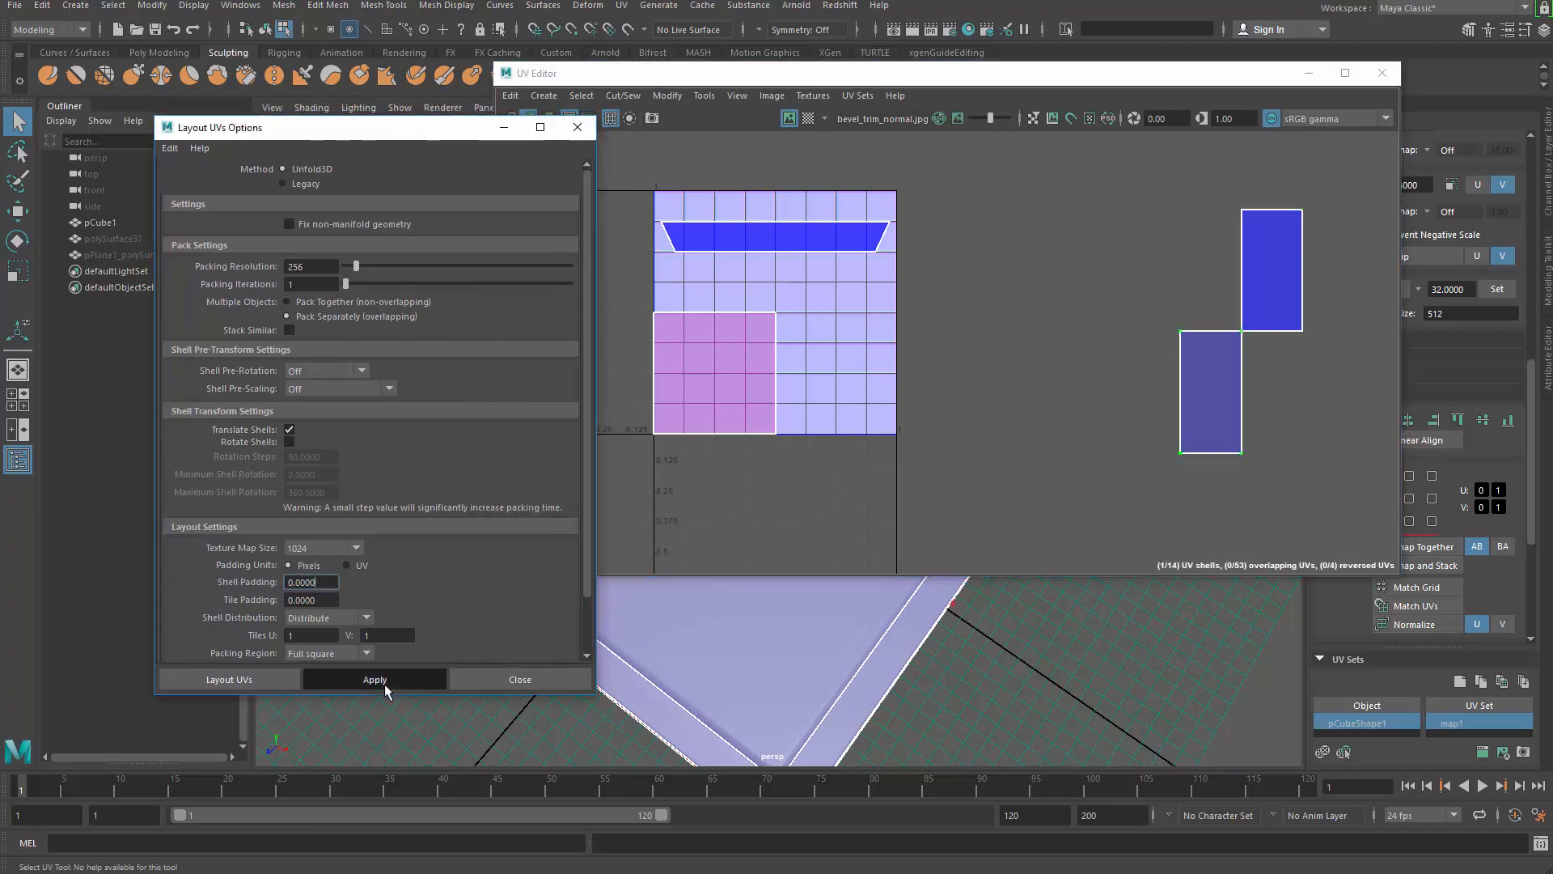
click(1259, 333)
Step: Repeat Layout UVs on the remaining stacked side shells
key(g)
click(1244, 333)
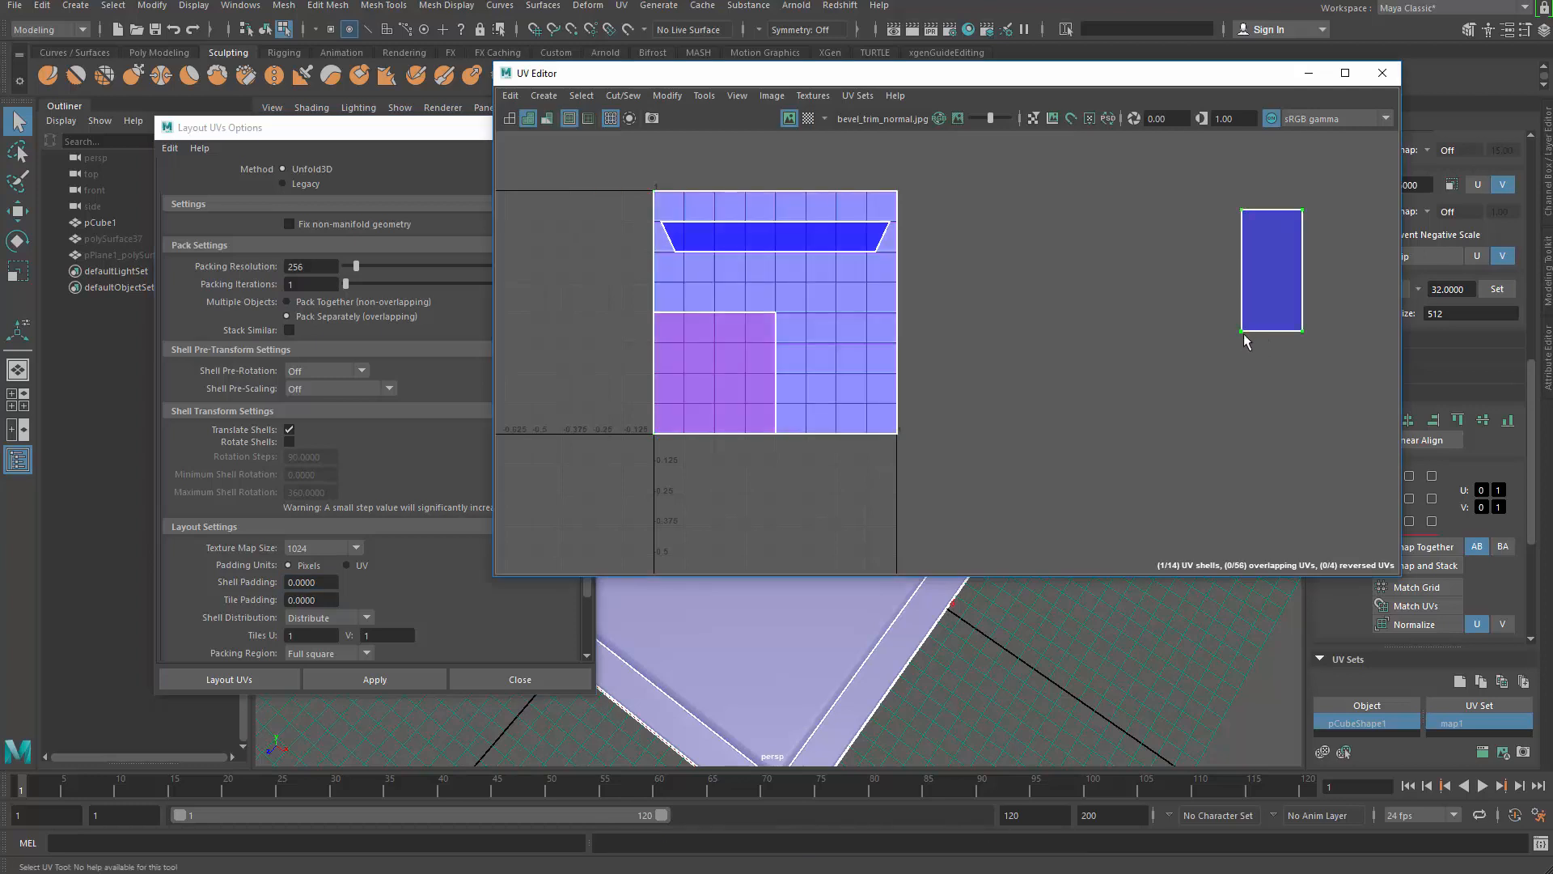
key(g)
click(1244, 333)
key(g)
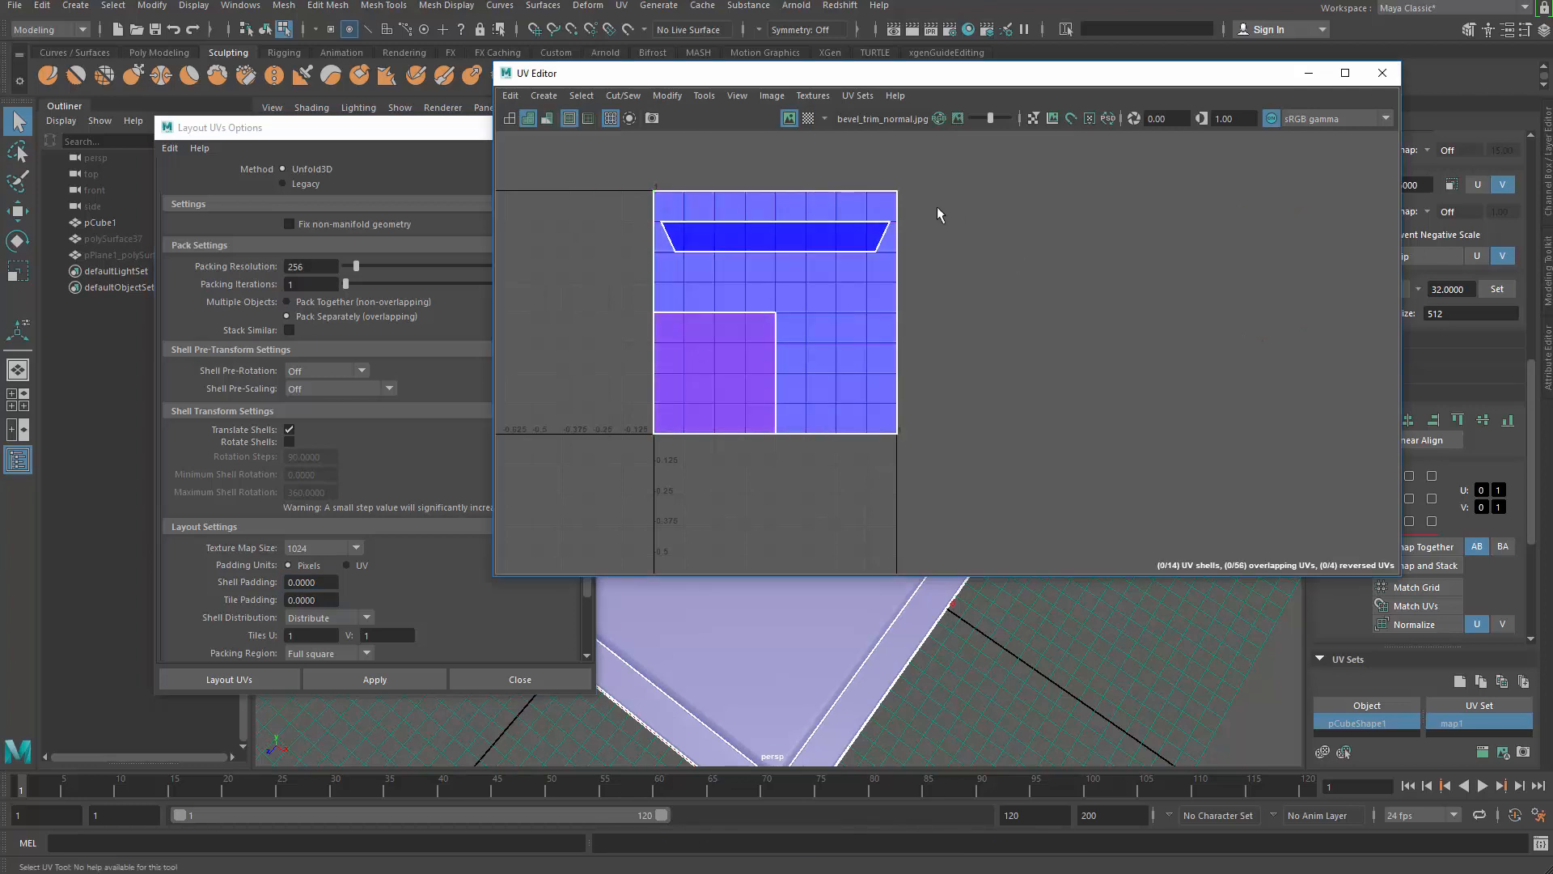
Step: Select all four side shells and squash them to one-eighth height with Scale V 0.5
drag(869, 159, 946, 199)
key(w)
middle_drag(918, 270, 1007, 242)
key(ctrl+z)
drag(1161, 73, 957, 86)
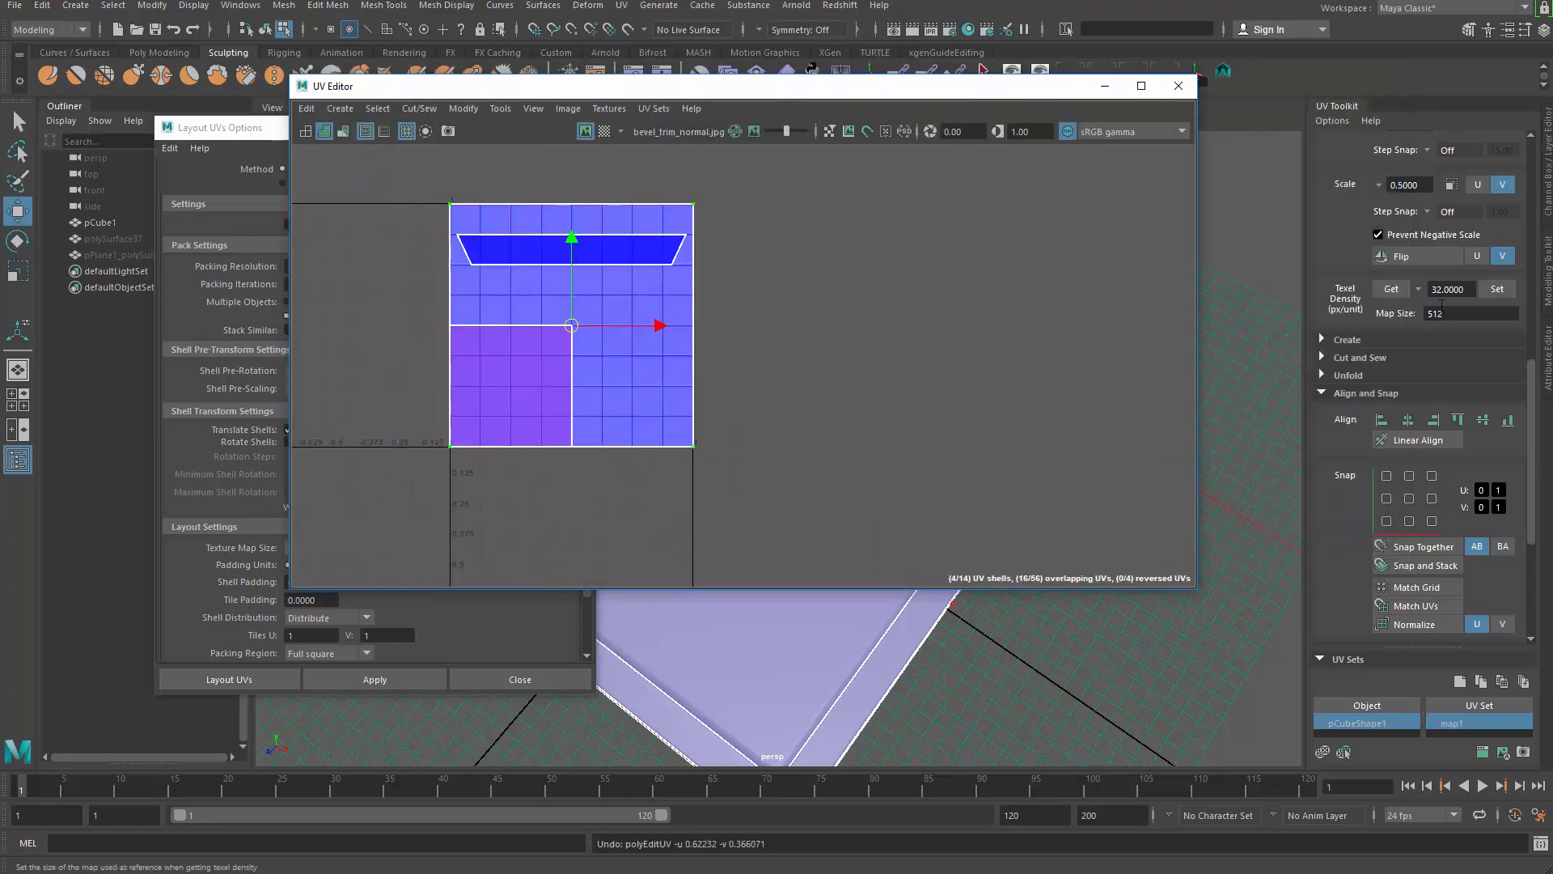
click(1452, 185)
click(1452, 185)
click(1451, 185)
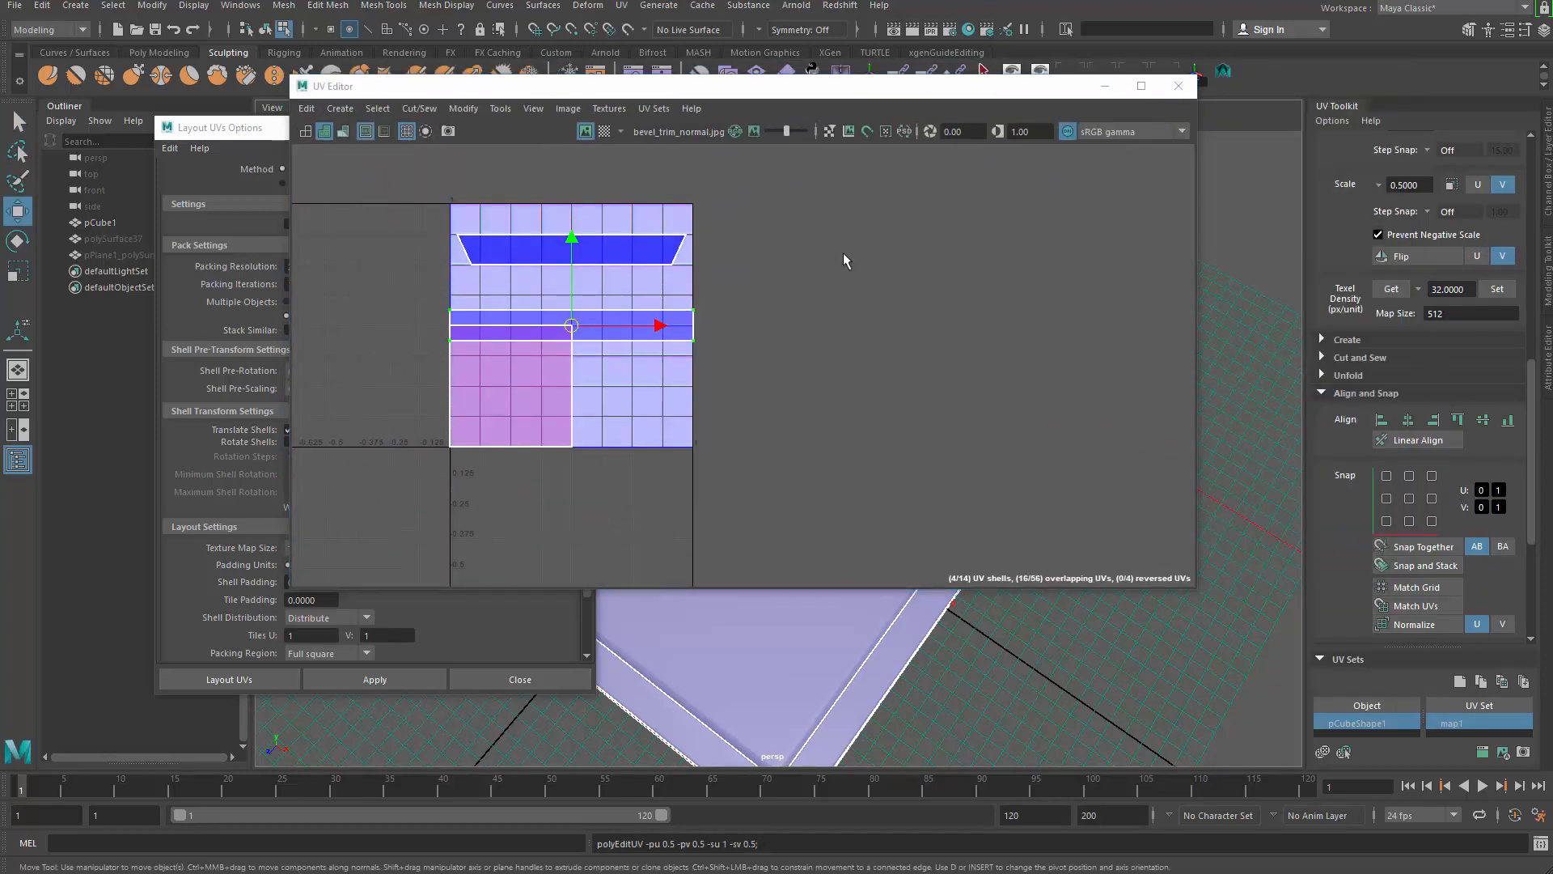
Step: Move the thin strip up onto the dark blue bevel band and check its placement
scroll(727, 271, up, 1)
drag(553, 247, 552, 161)
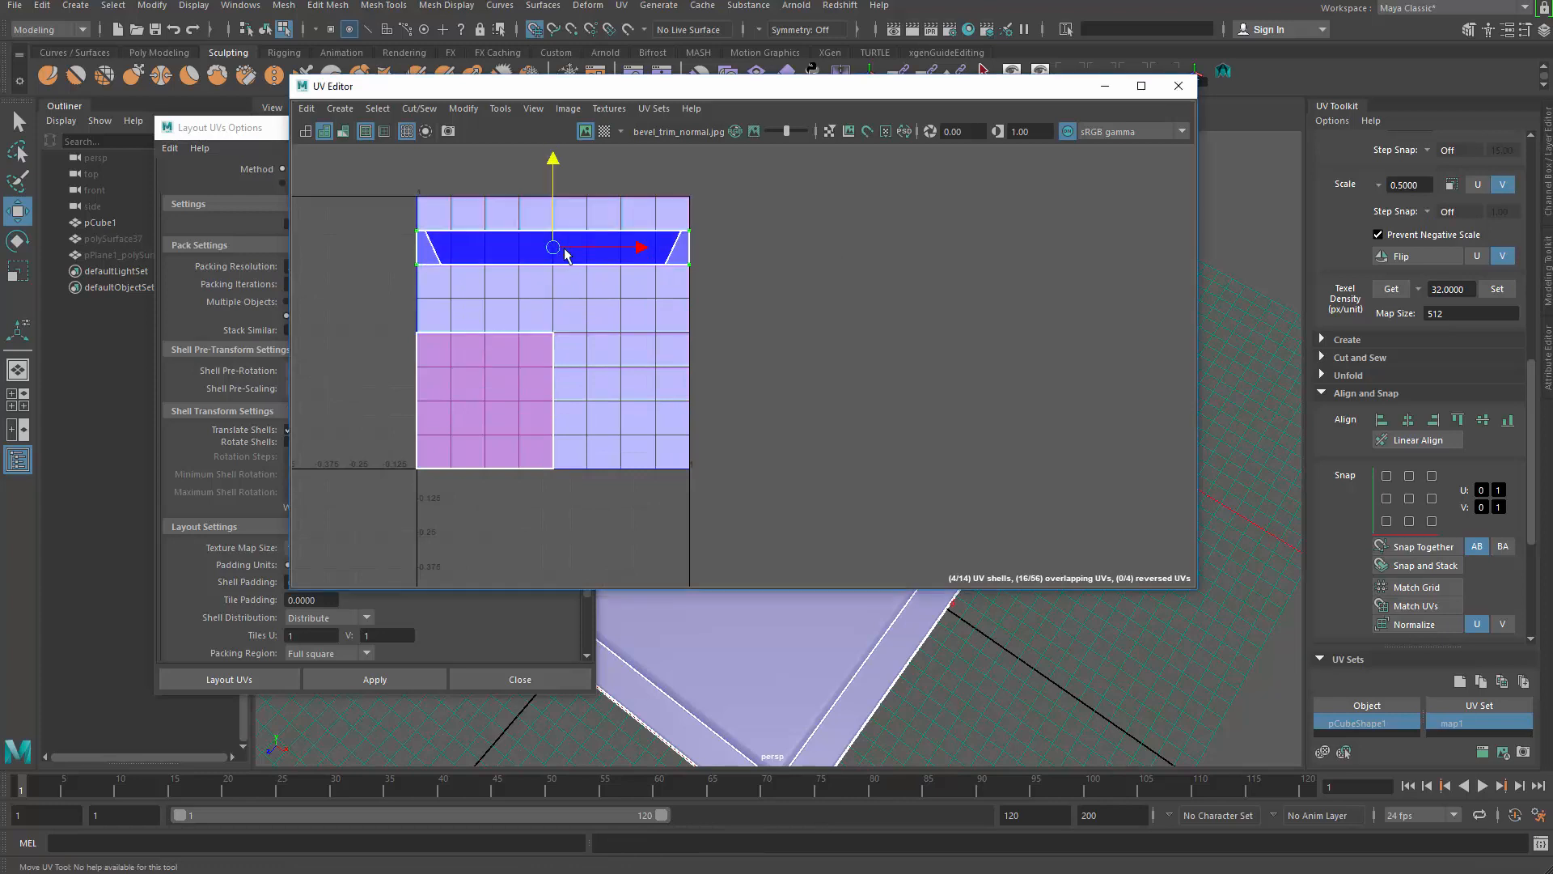
alt+middle_drag(658, 367, 864, 376)
scroll(741, 329, up, 4)
alt+middle_drag(741, 329, 687, 402)
scroll(781, 343, down, 3)
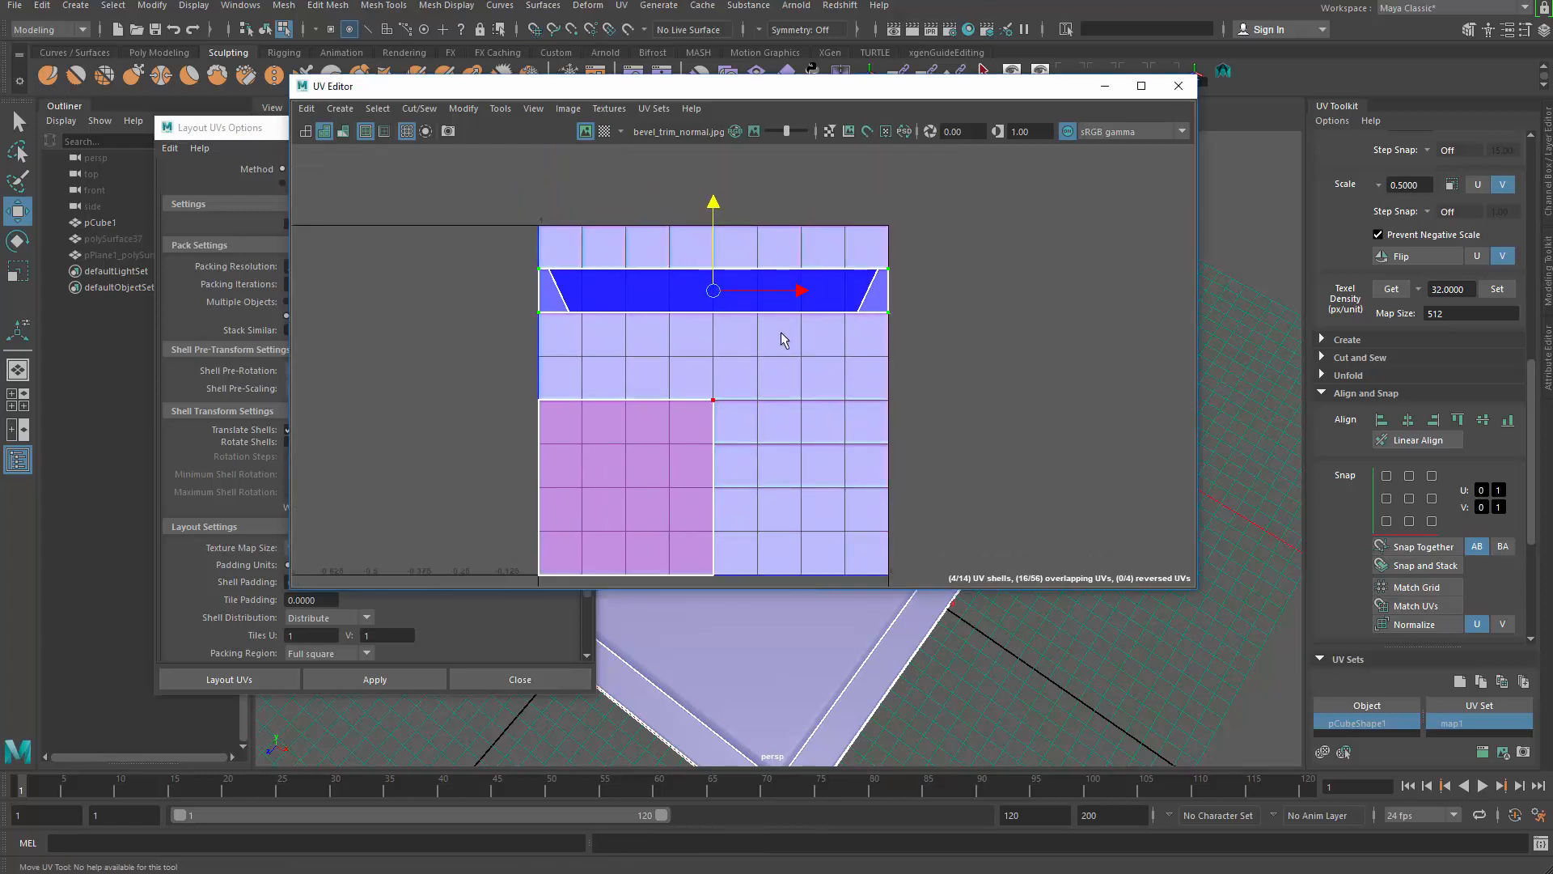
alt+middle_drag(784, 340, 885, 301)
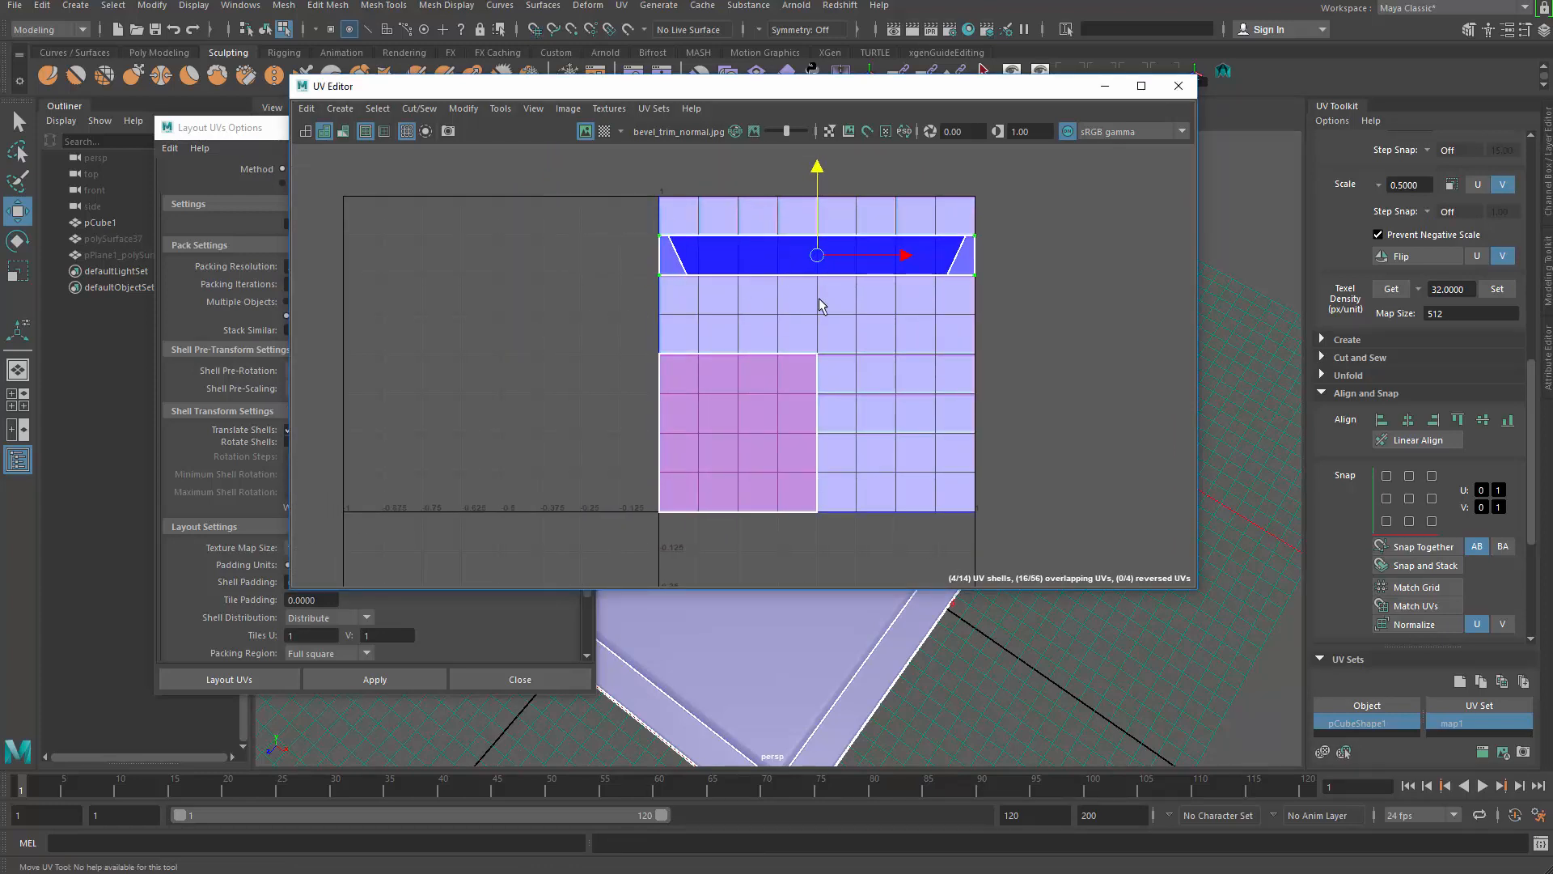
scroll(900, 340, up, 2)
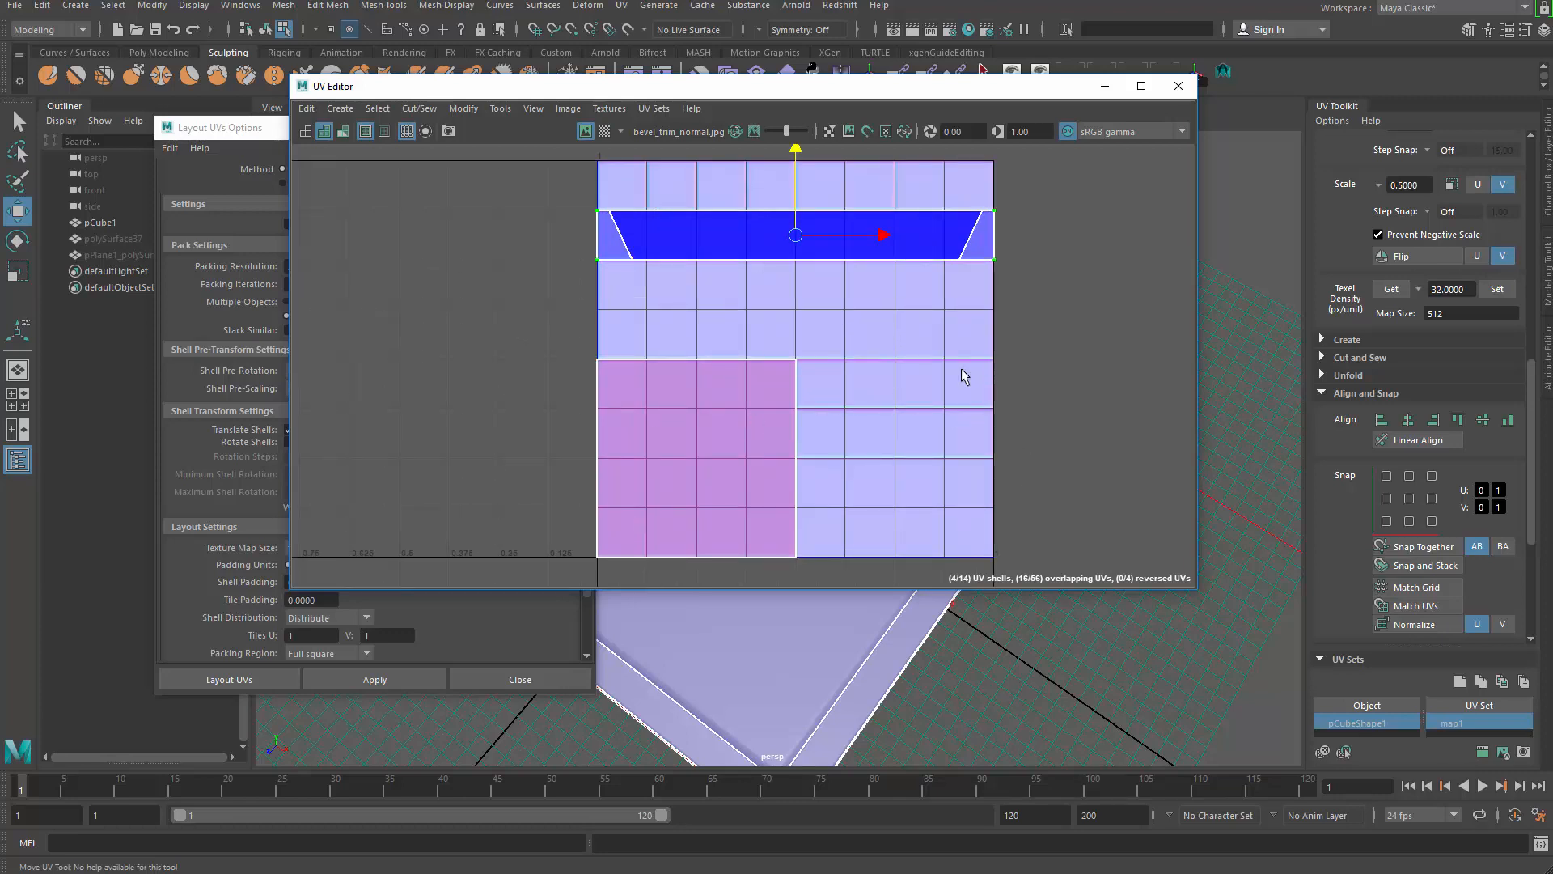
scroll(904, 301, up, 1)
alt+middle_drag(637, 272, 788, 460)
scroll(782, 457, up, 5)
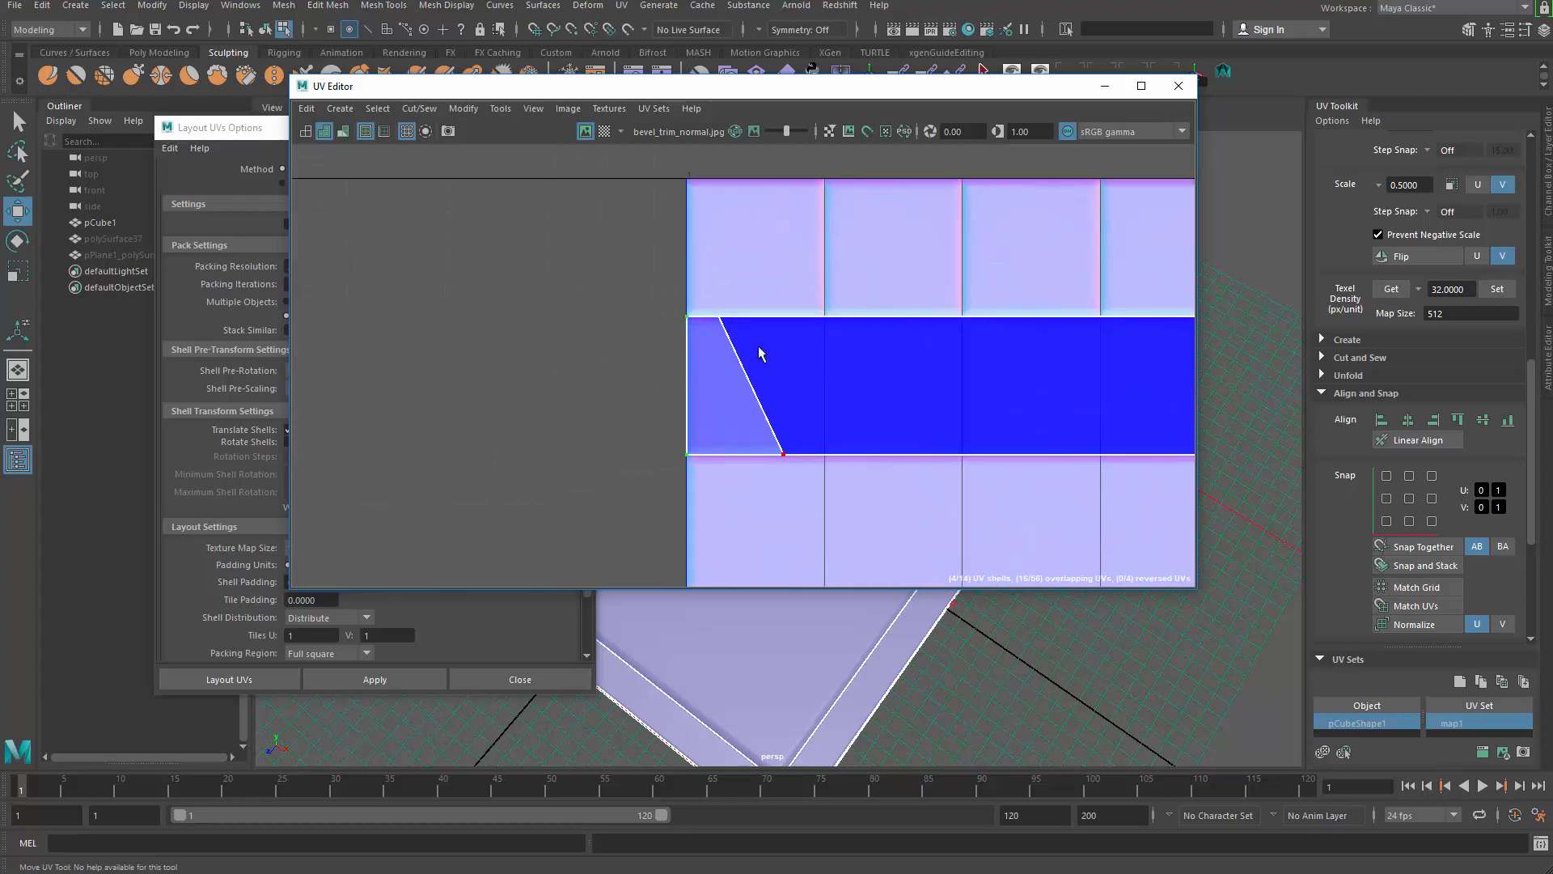
scroll(705, 344, up, 1)
scroll(703, 346, down, 2)
scroll(814, 389, down, 4)
drag(1035, 91, 819, 142)
Step: Close the UV Editor and Layout UVs Options, returning to Object Mode with nothing selected
click(958, 142)
click(639, 170)
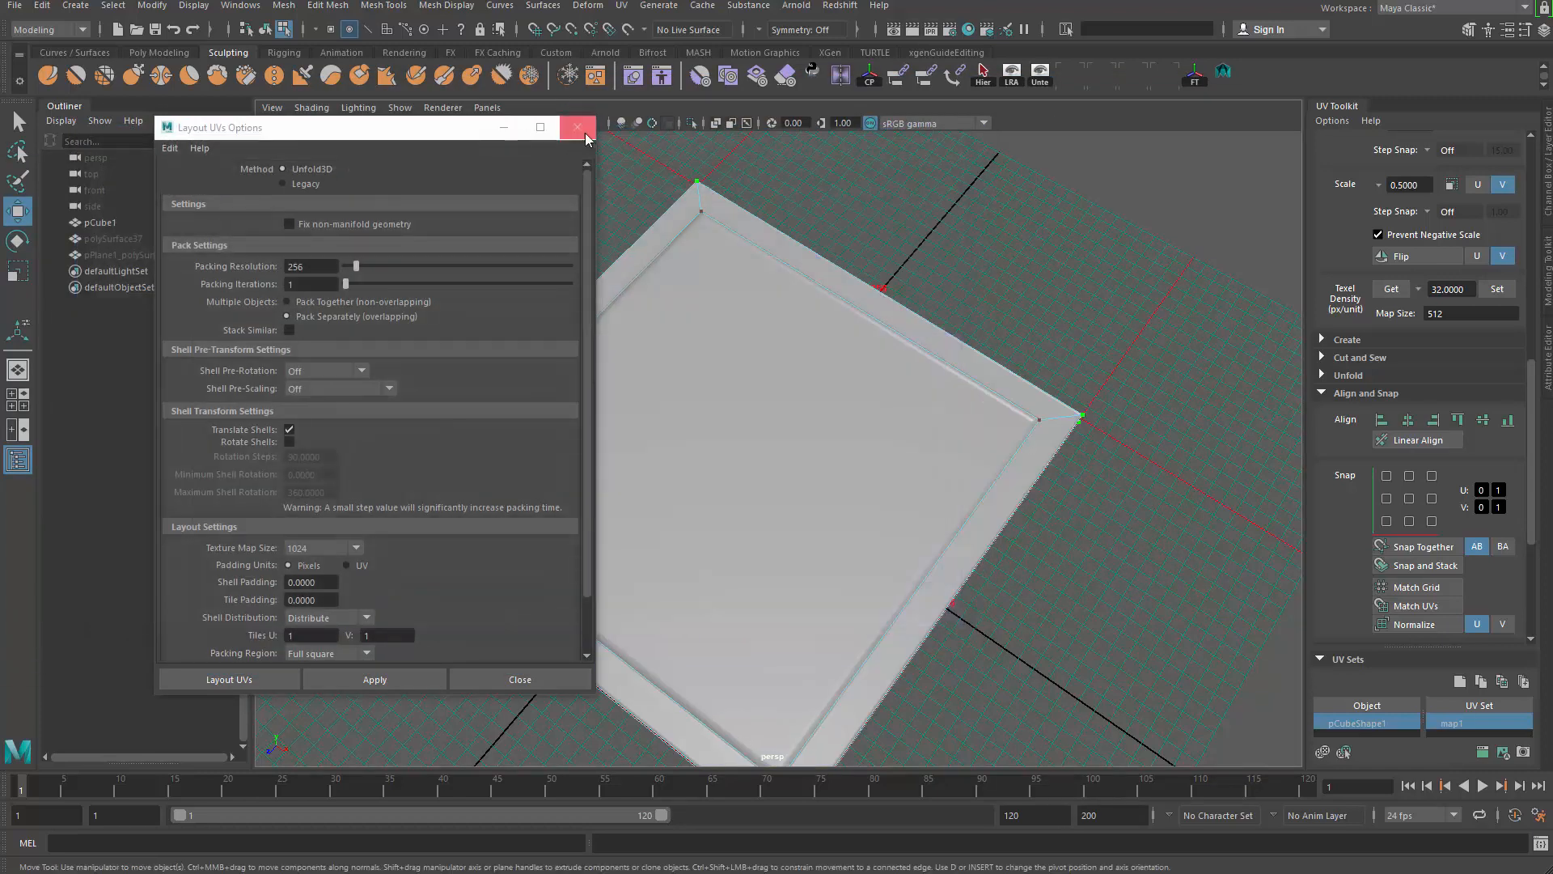
click(580, 129)
key(q)
right_drag(801, 356, 946, 250)
click(947, 250)
Step: Select pCube1 and orbit around the slab from several angles to inspect the bevel
alt+drag(803, 468, 916, 400)
click(916, 398)
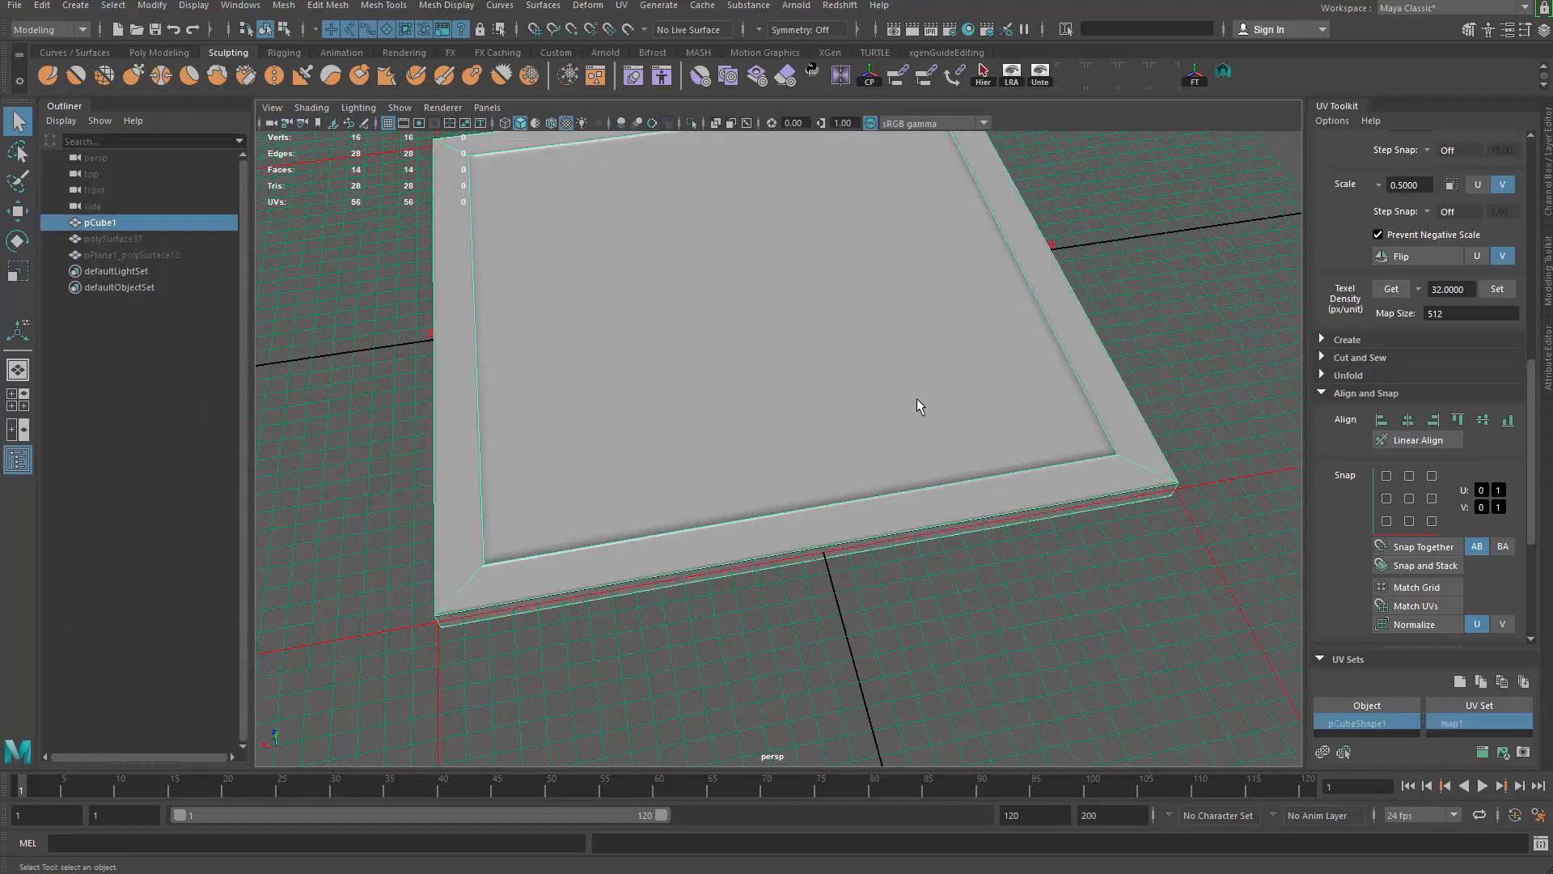
alt+drag(802, 400, 737, 406)
scroll(736, 406, down, 5)
click(1118, 437)
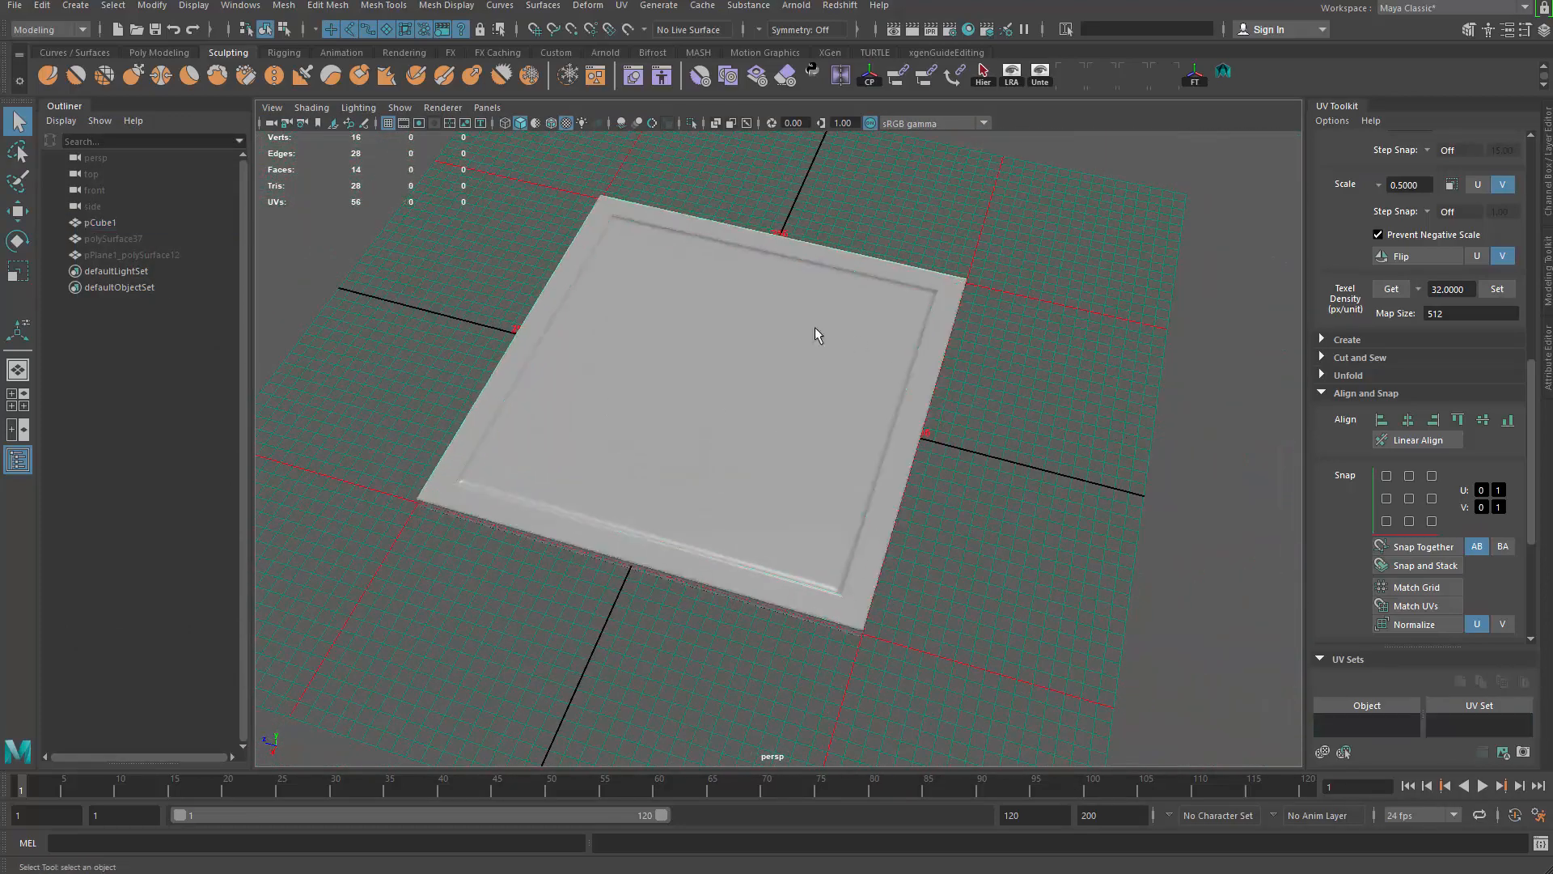
click(712, 346)
mouse_move(711, 346)
alt+mouse_down()
mouse_move(774, 433)
mouse_move(784, 420)
mouse_move(684, 353)
alt+mouse_up()
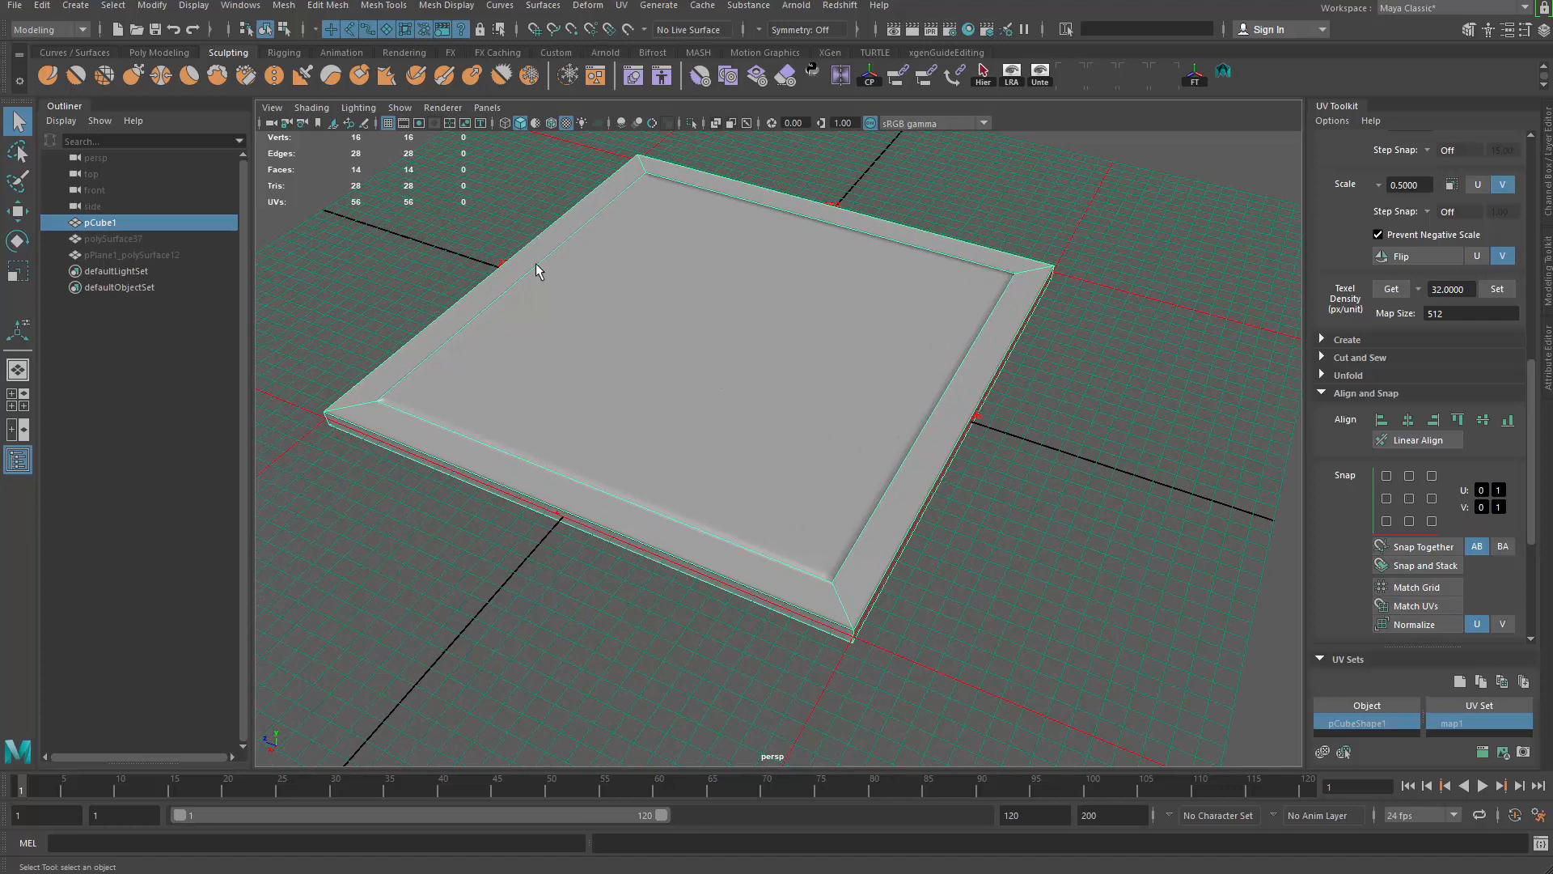
alt+drag(778, 408, 786, 411)
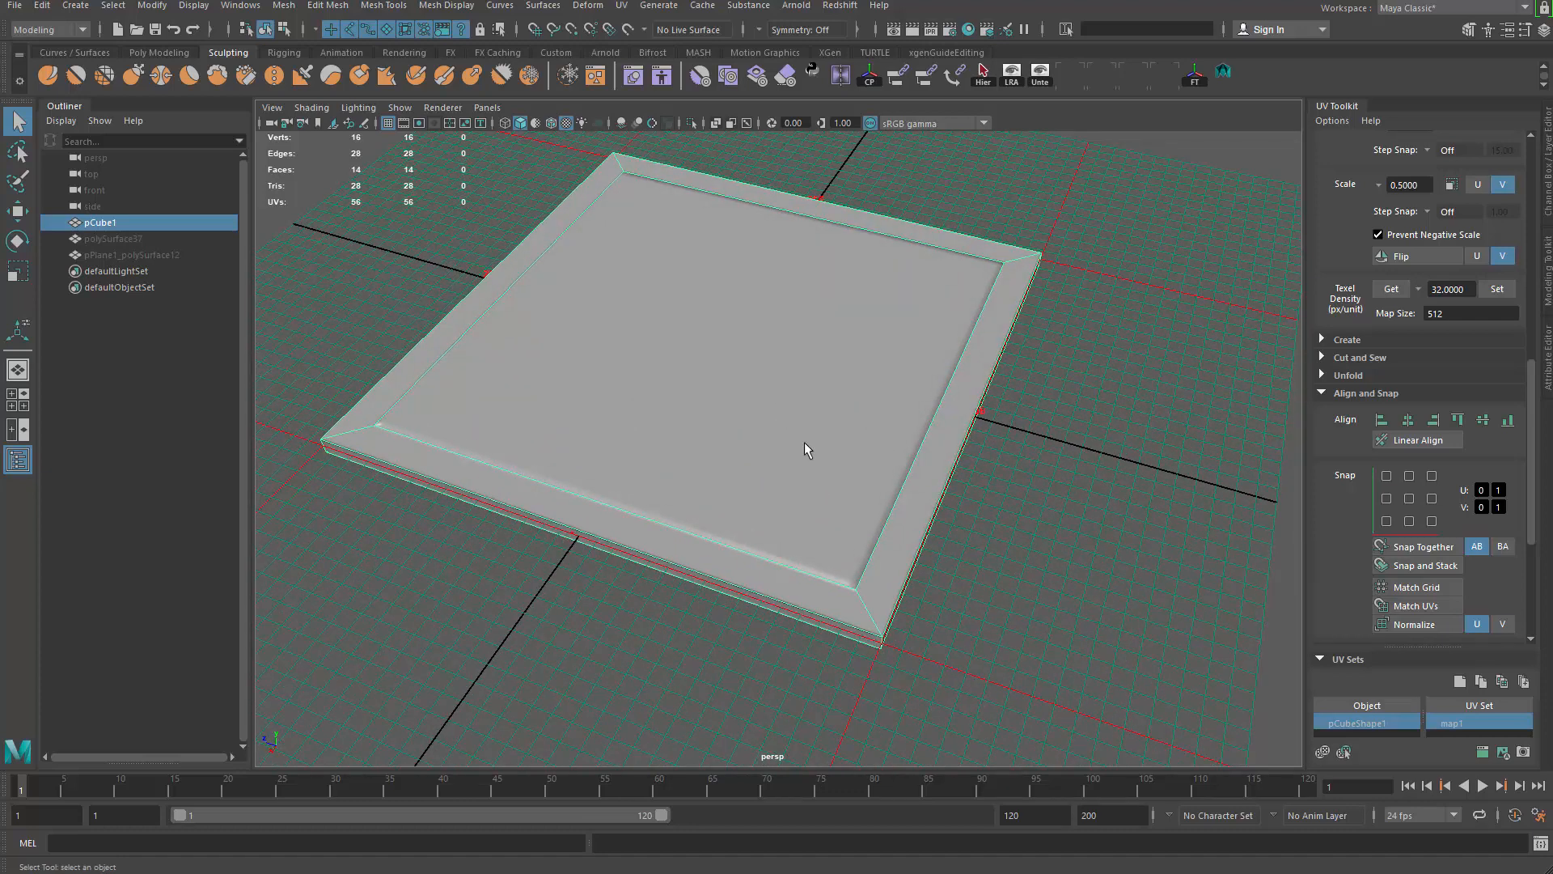